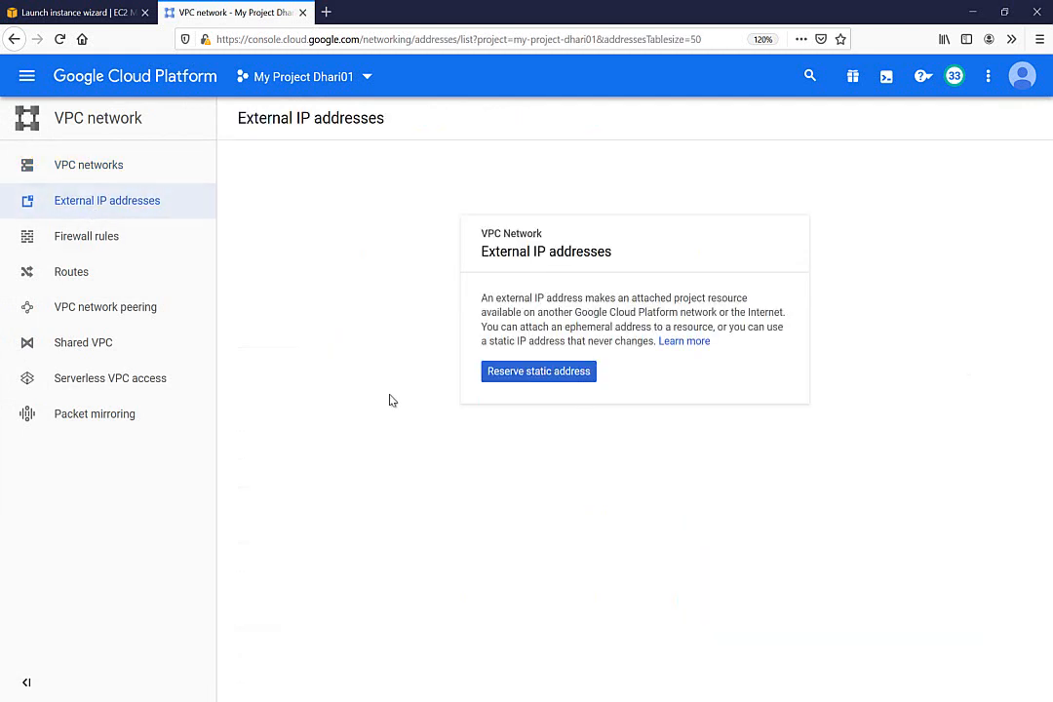
Reserve a new static external IP address named vpn00
left_click(528, 378)
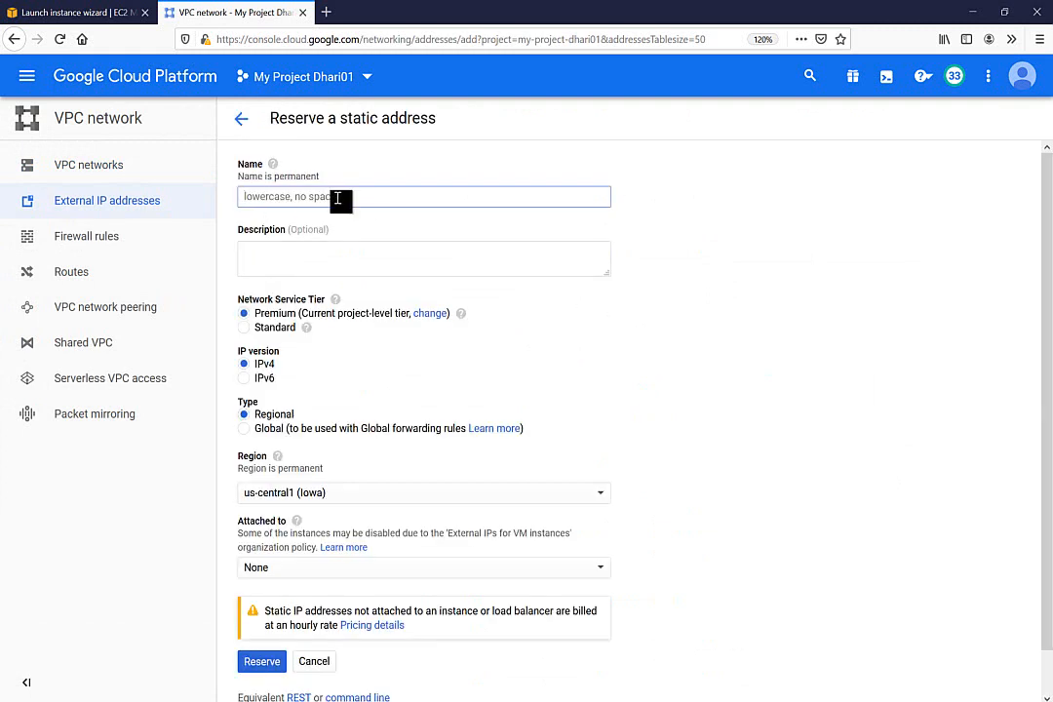
type("v")
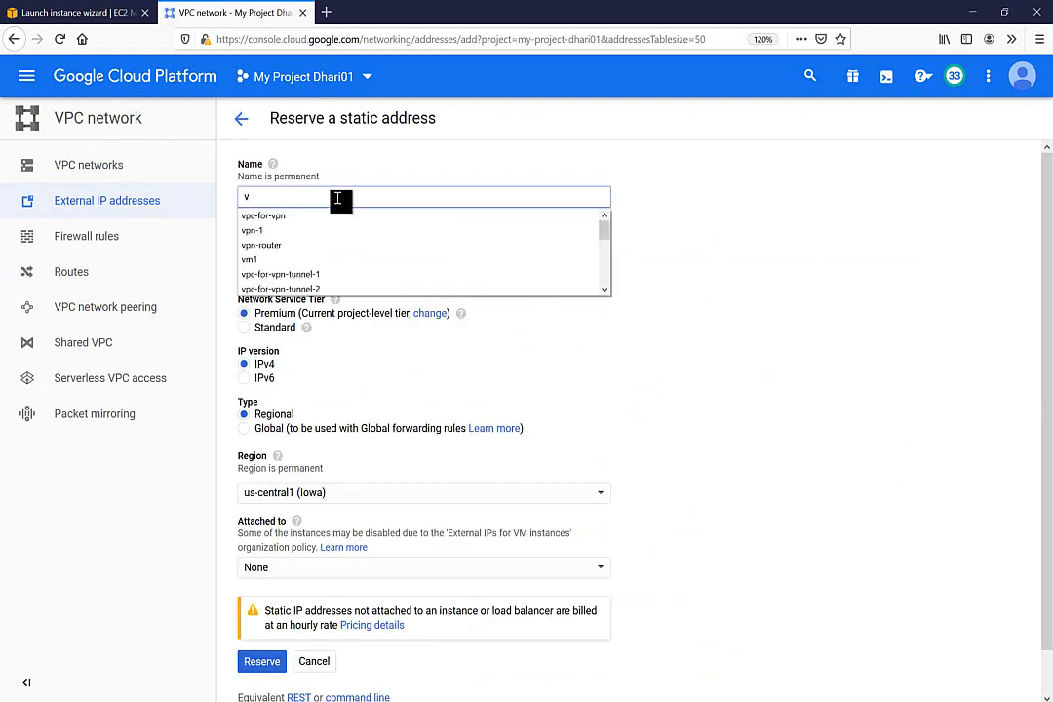
type("pn0")
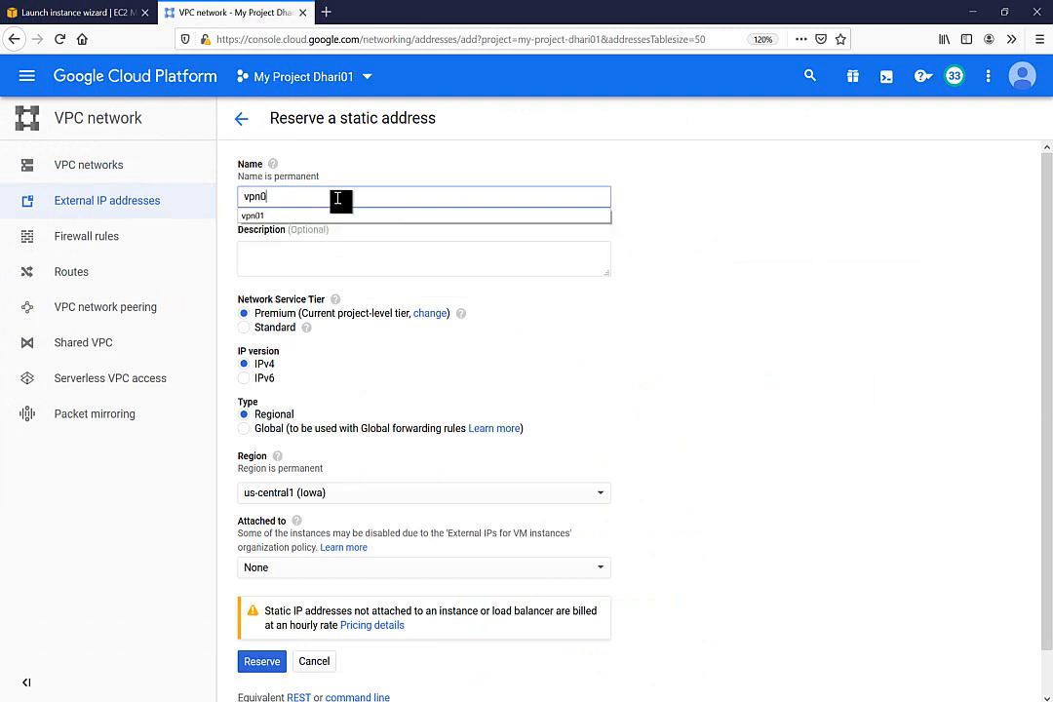
type("0")
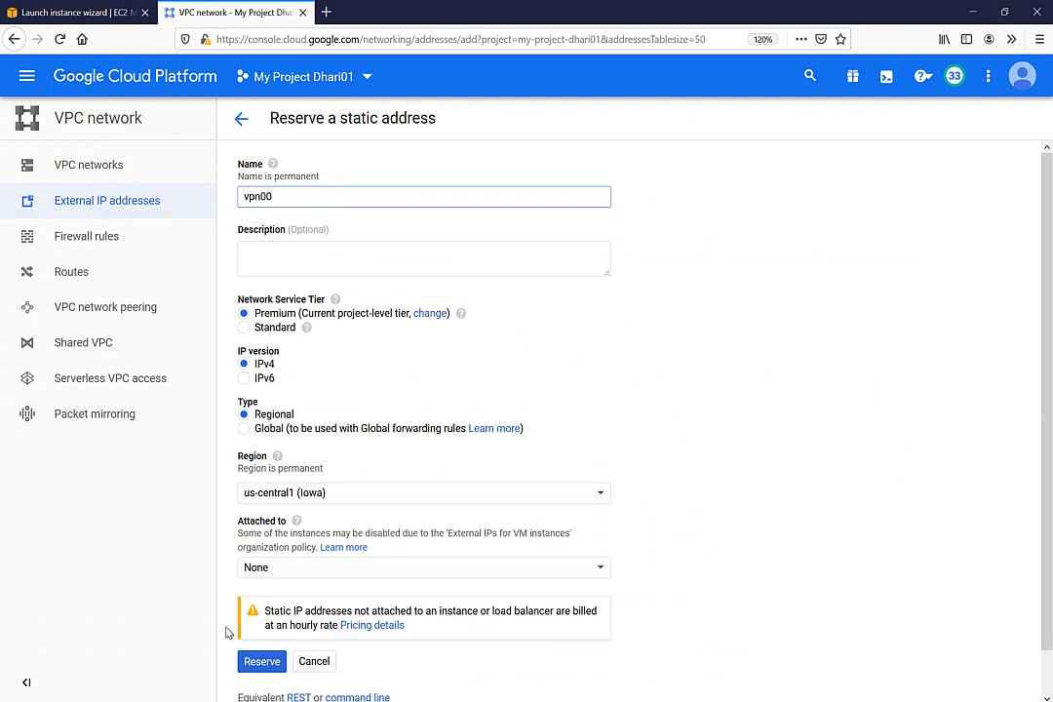
left_click(263, 662)
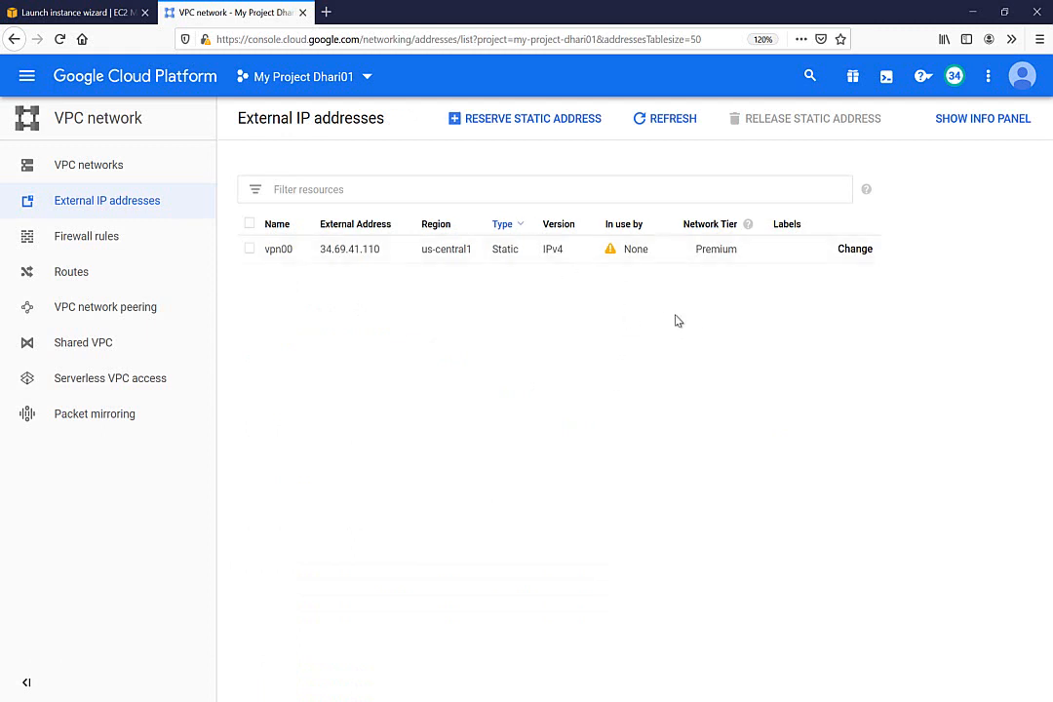
Copy vpn00's external address 34.69.41.110 for use in AWS
double_click(353, 250)
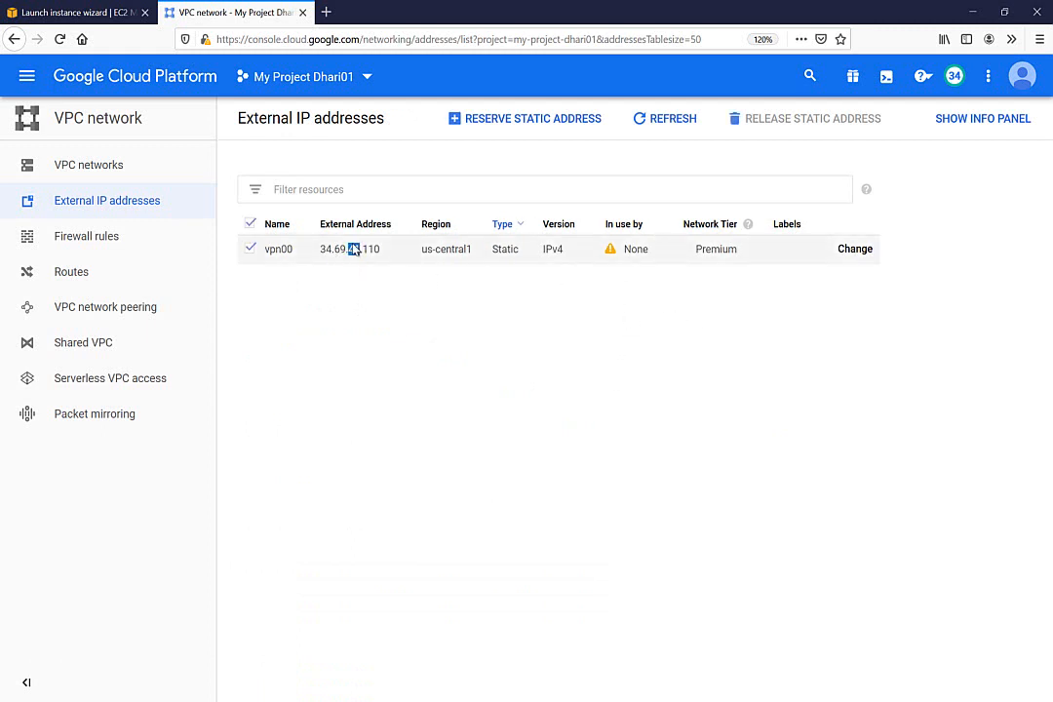
left_click(353, 250)
right_click(353, 250)
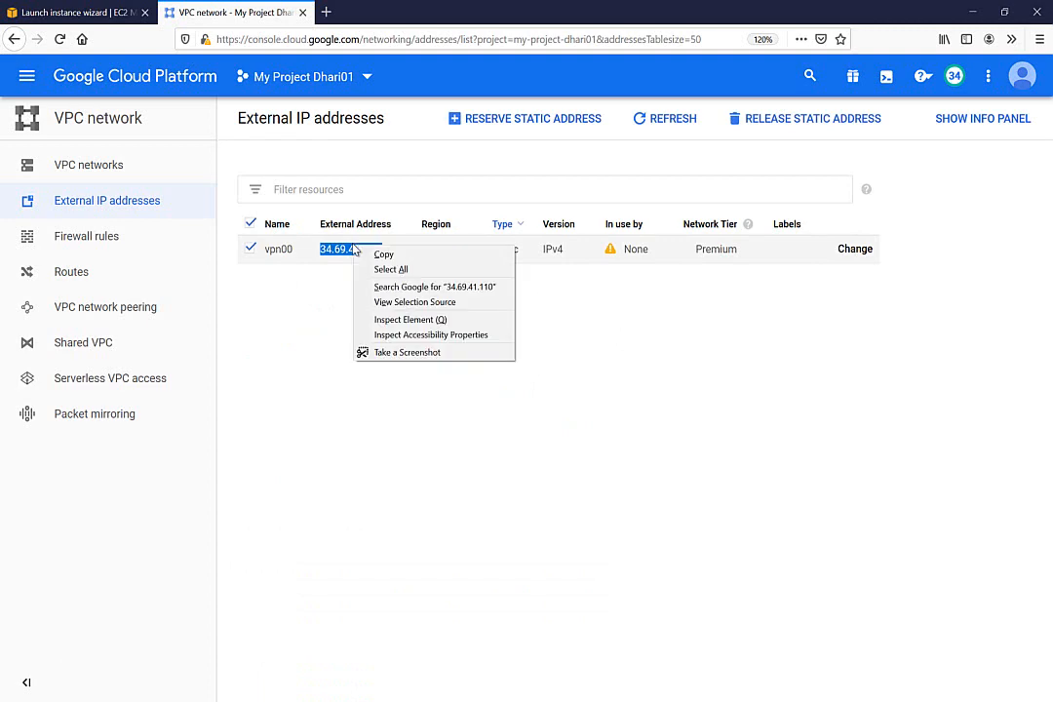
left_click(376, 254)
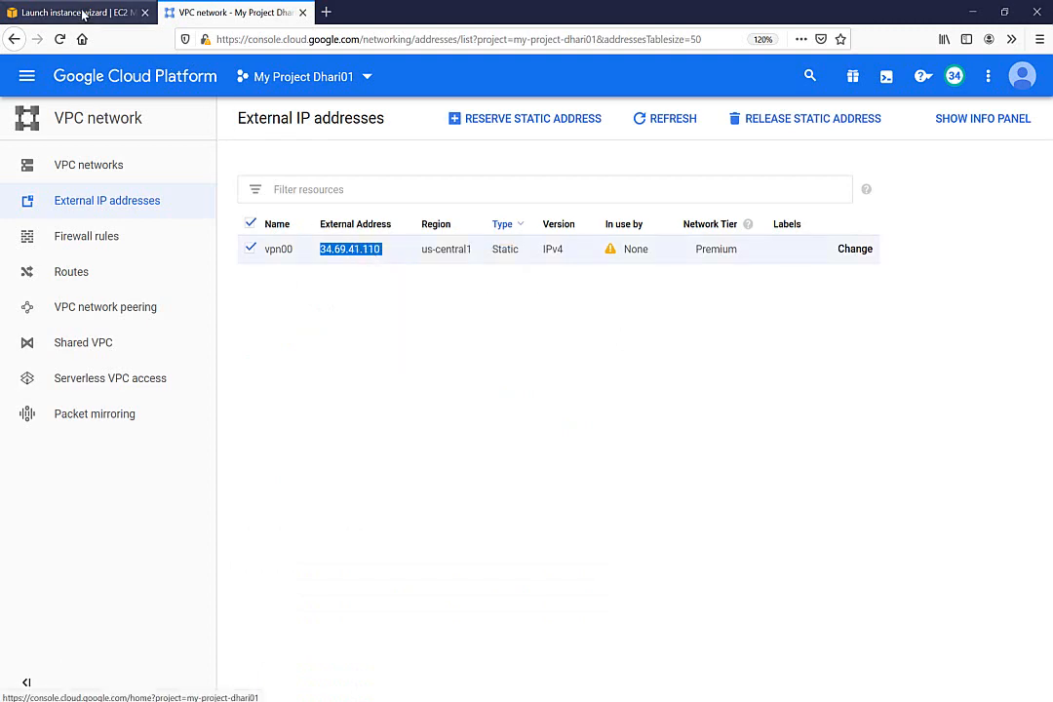
left_click(82, 11)
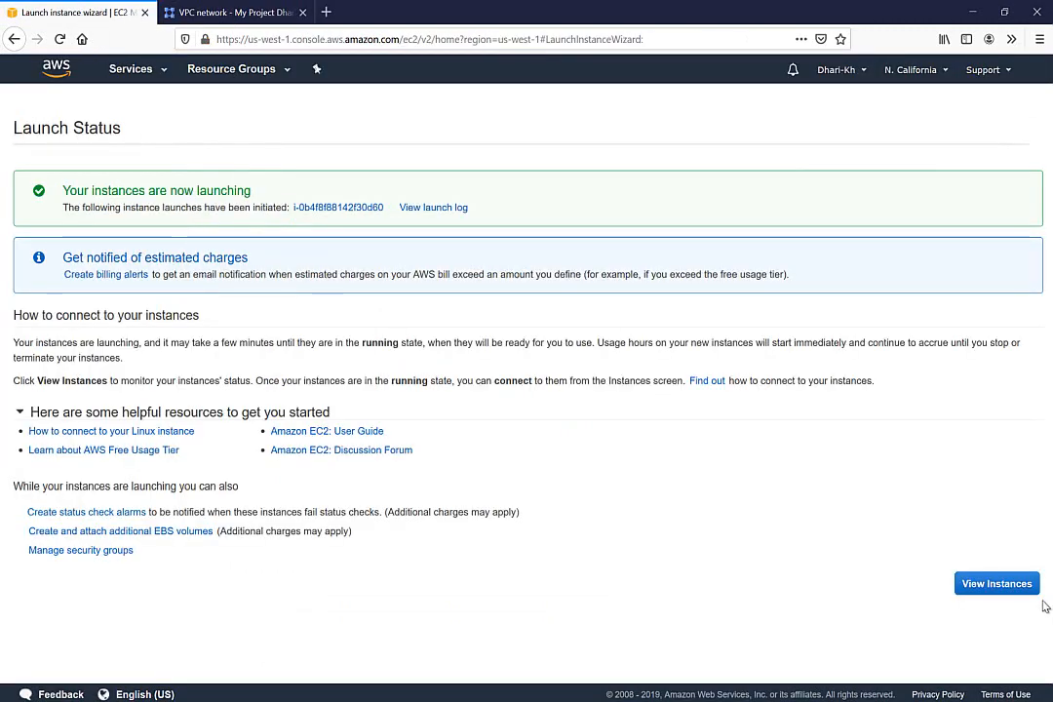
Go from the EC2 instances to the VPC console's Your VPCs list
left_click(1017, 583)
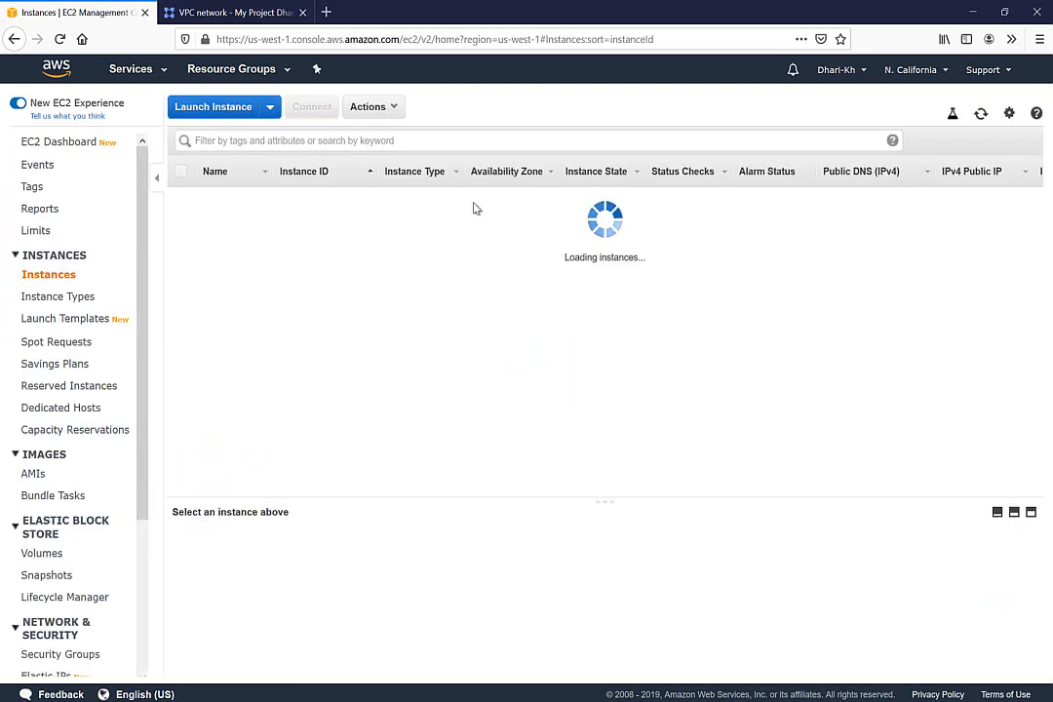
left_click(117, 69)
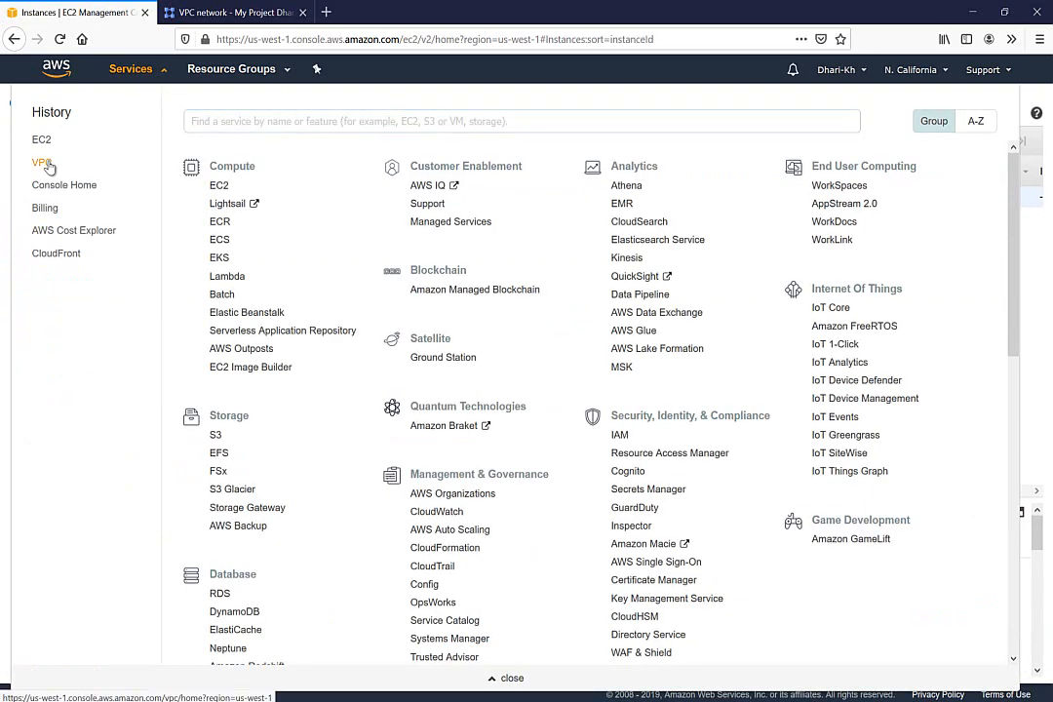
left_click(47, 166)
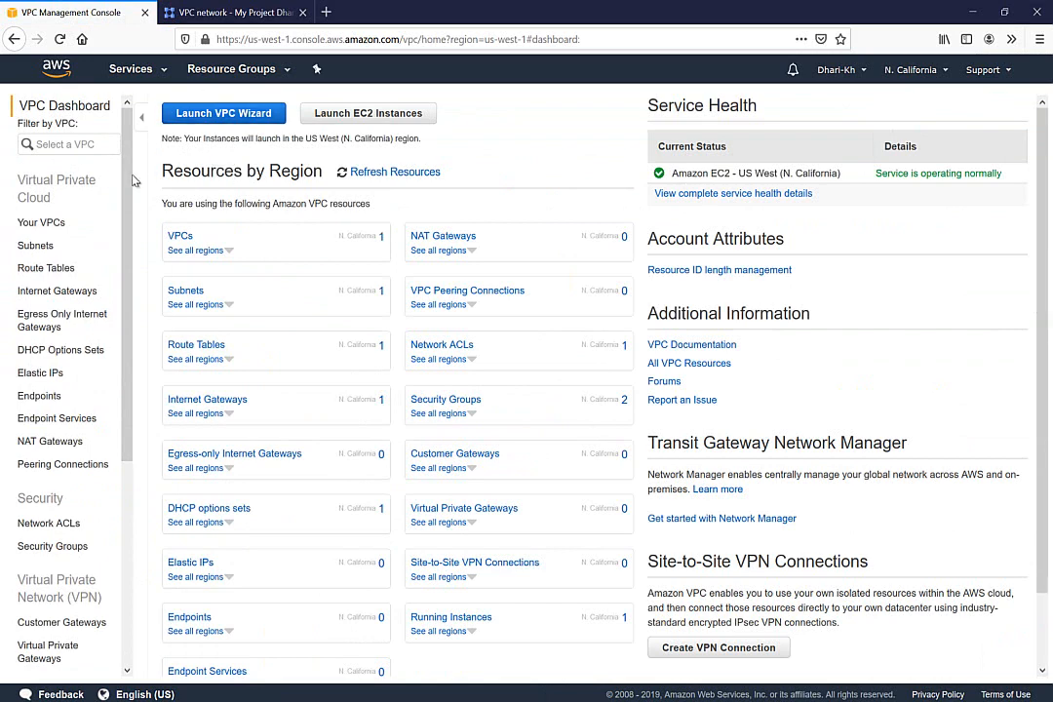
left_click(43, 224)
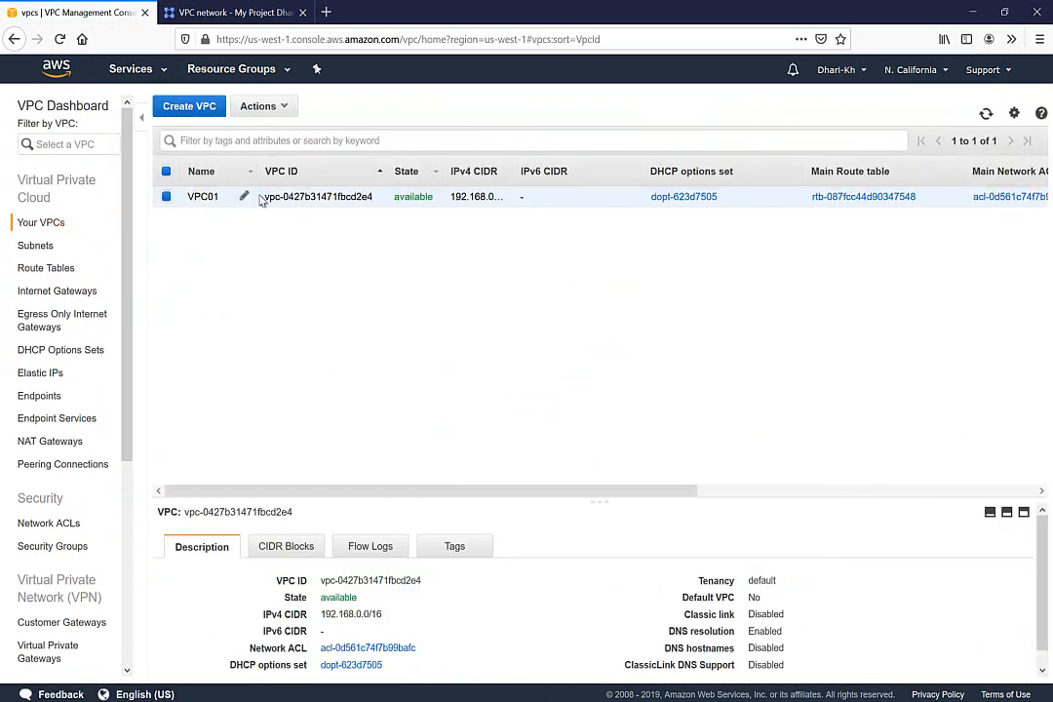
Select VPC01's IPv4 CIDR 192.168.0.0/16 and enlarge the details pane
double_click(493, 199)
double_click(381, 614)
triple_click(381, 613)
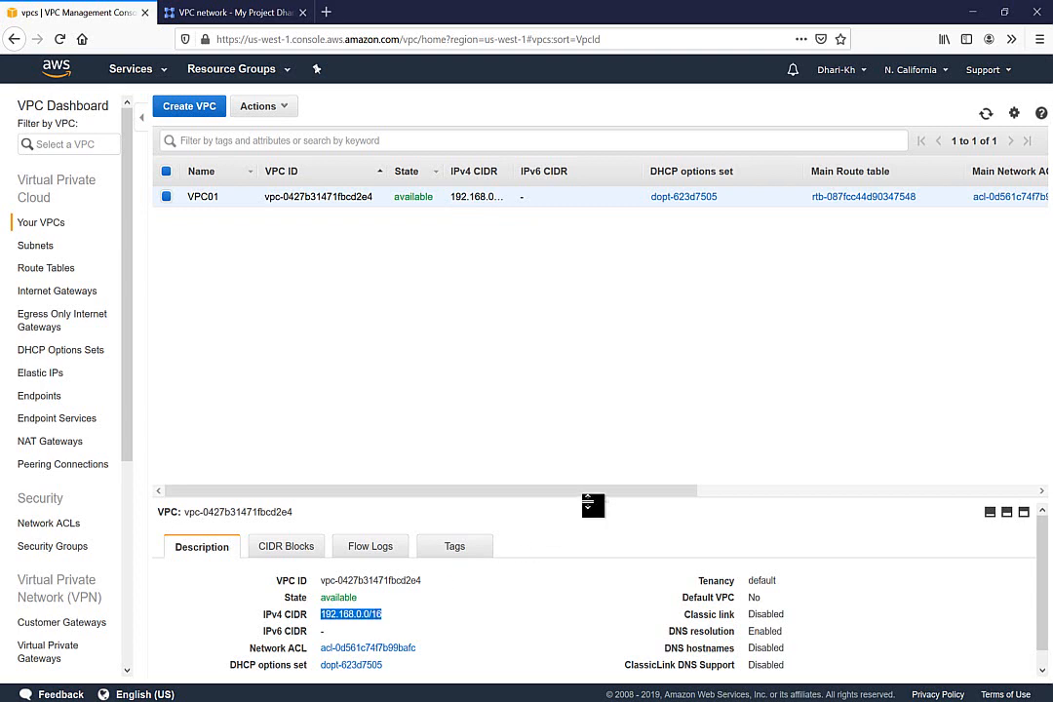
left_click_drag(592, 505, 599, 335)
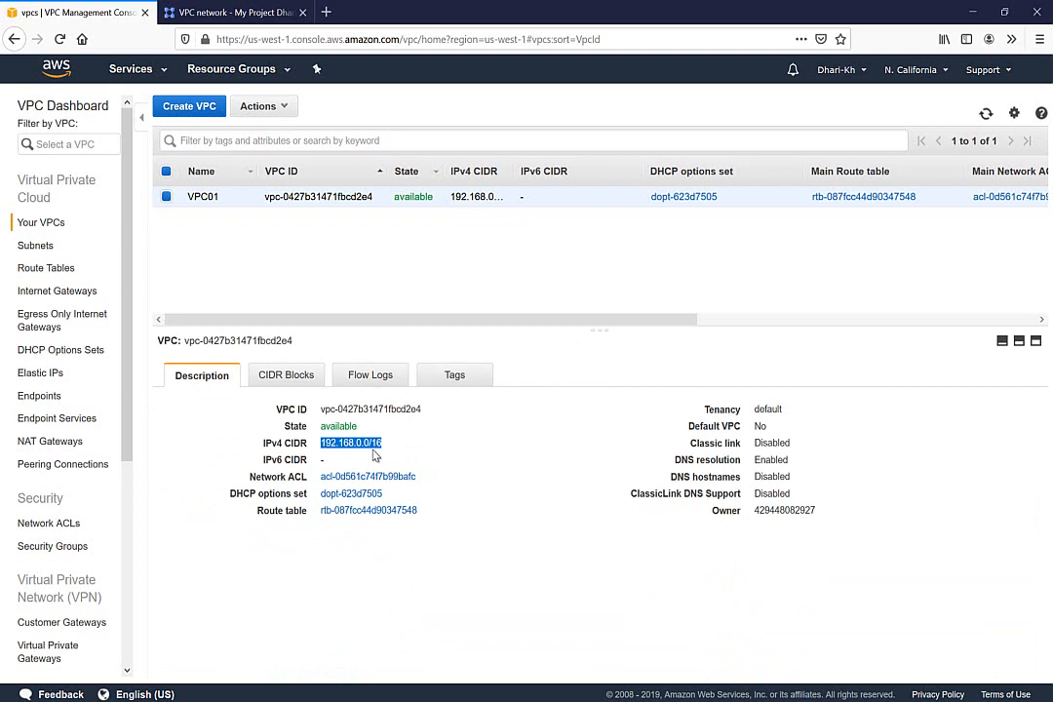
Check subnet Net01's CIDR 192.168.1.0/24, then view the internet gateways
left_click(35, 248)
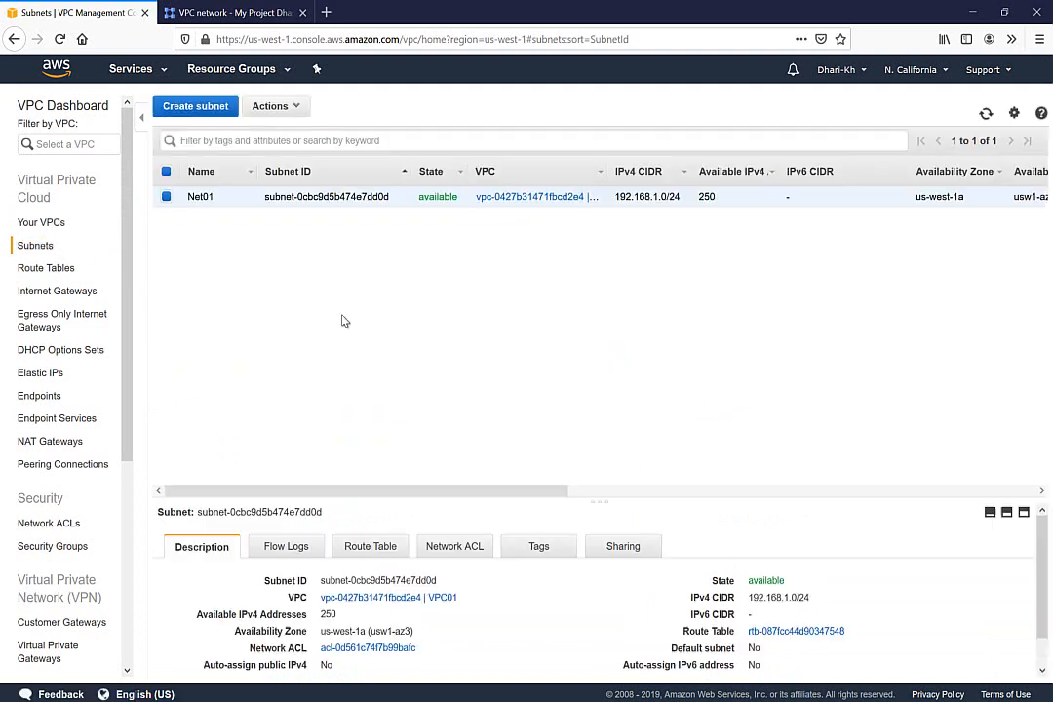
triple_click(657, 194)
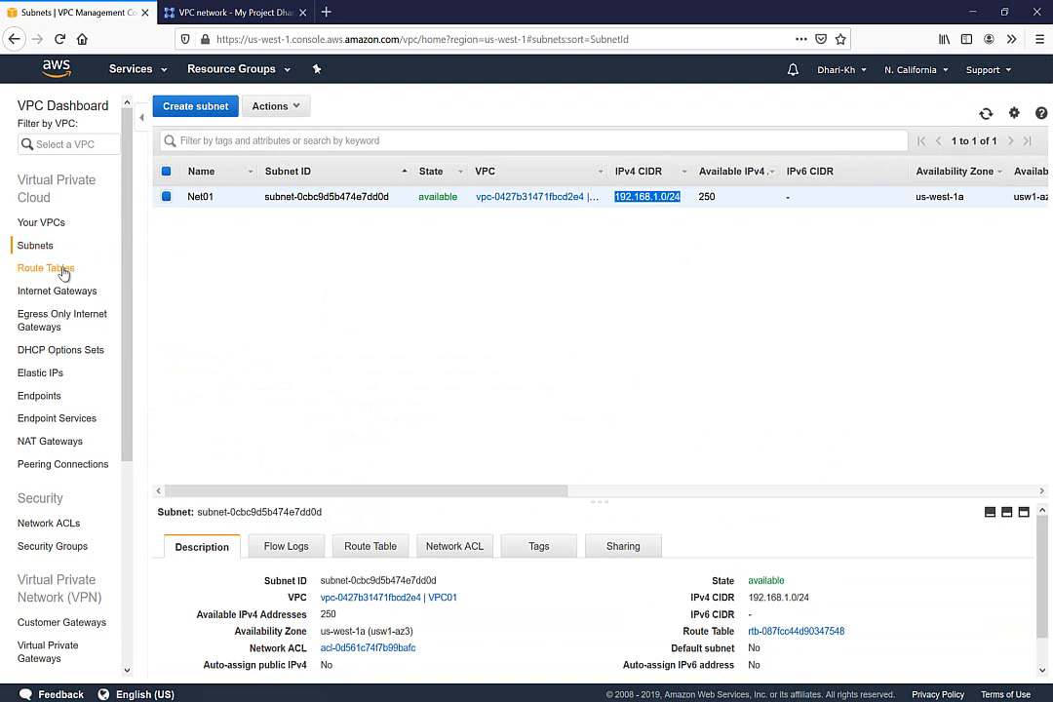
left_click(58, 295)
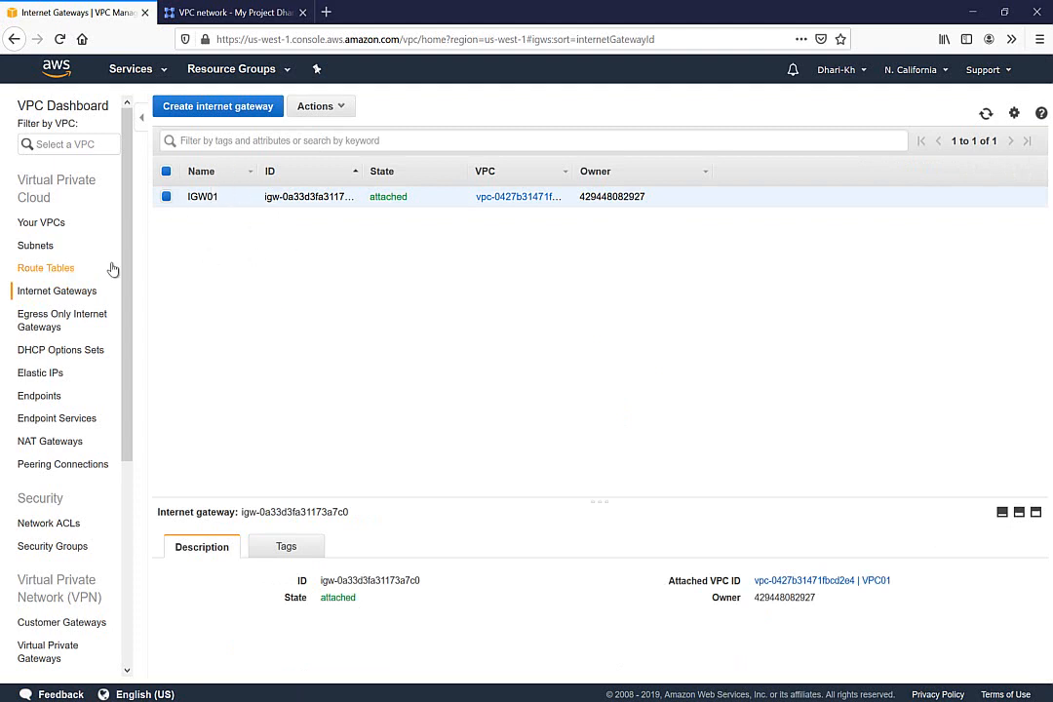
Show the main route table's routes, including 0.0.0.0/0 to the internet gateway
left_click(62, 272)
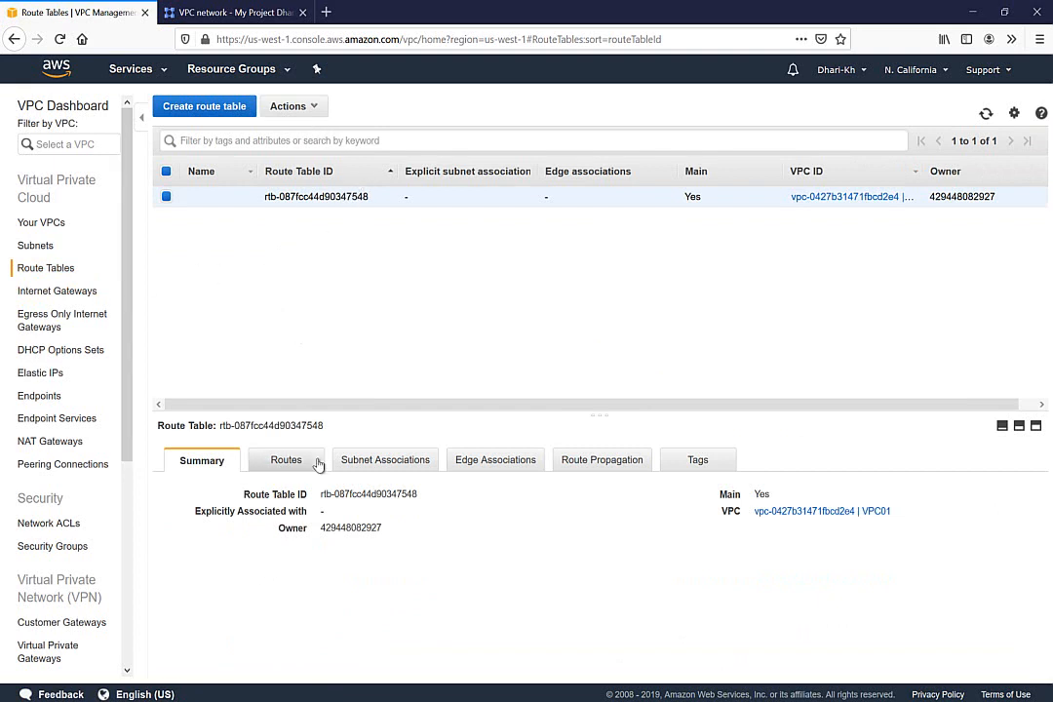
left_click(287, 460)
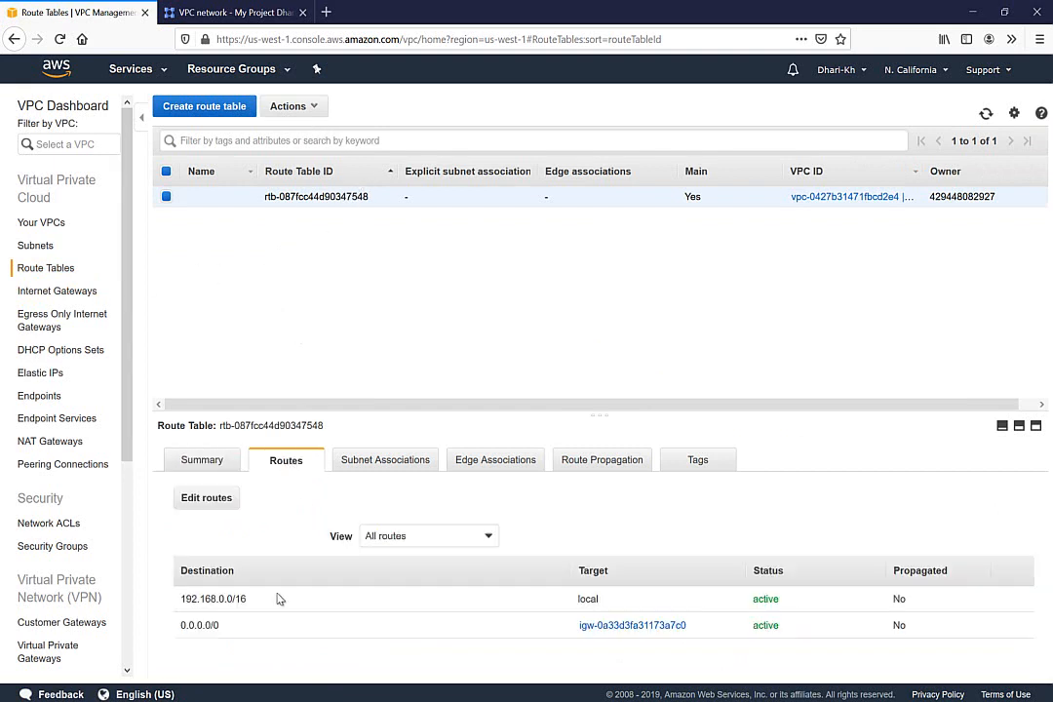
triple_click(206, 625)
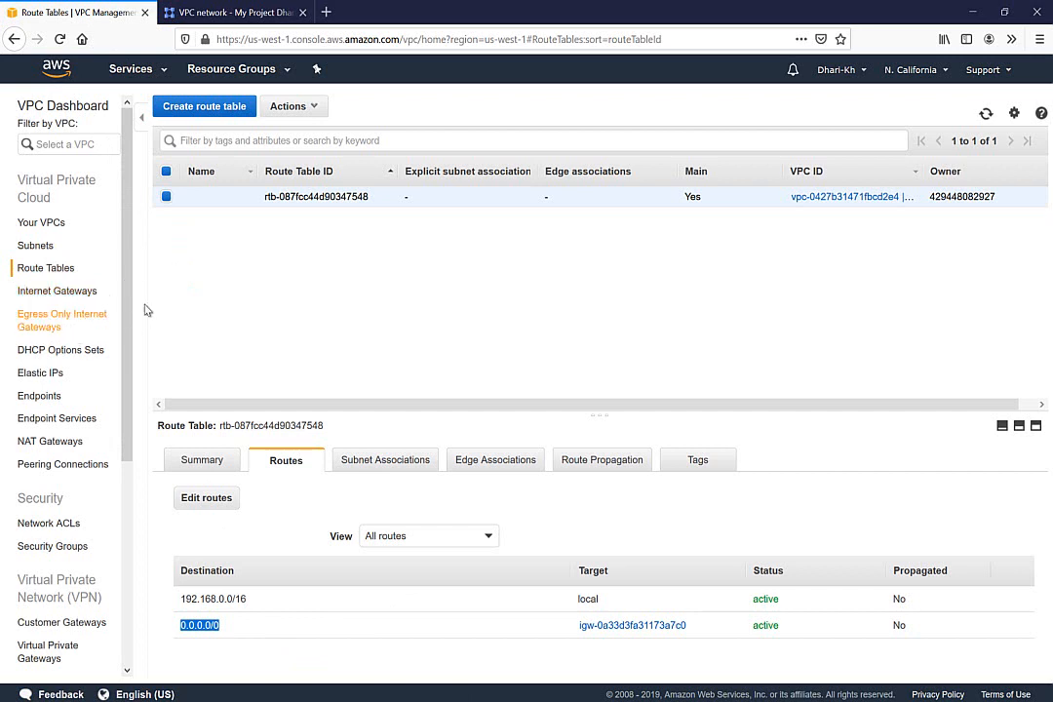
left_click_drag(127, 284, 126, 382)
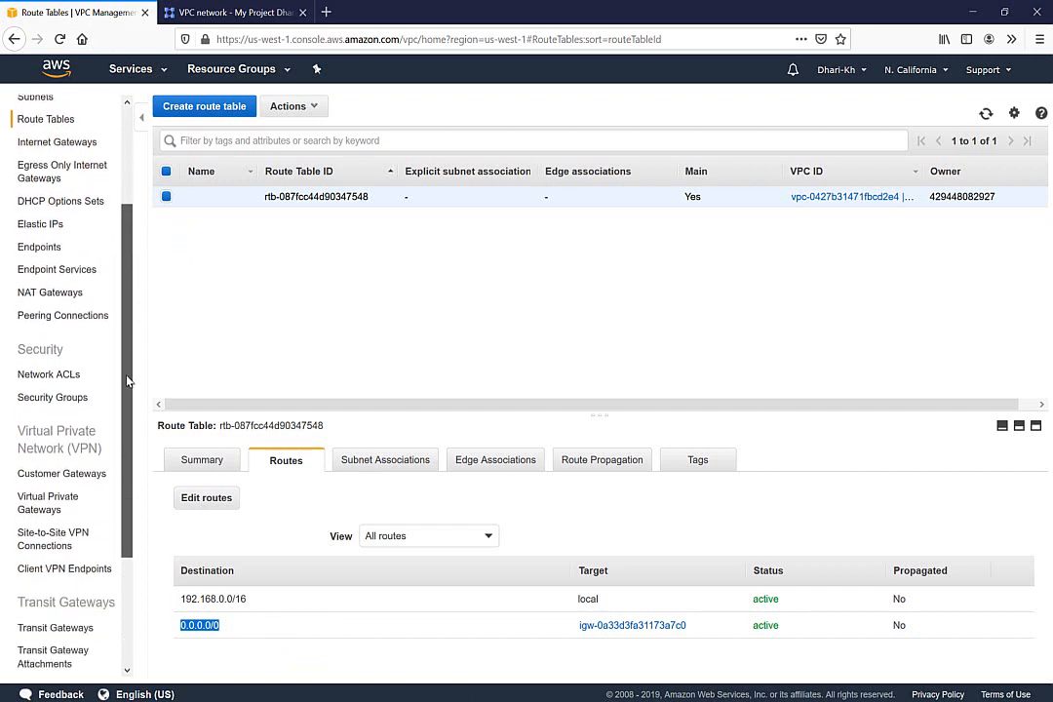
Circle the AWS VPN GTW step in the OneNote diagram and return to AWS
key("alt+Tab")
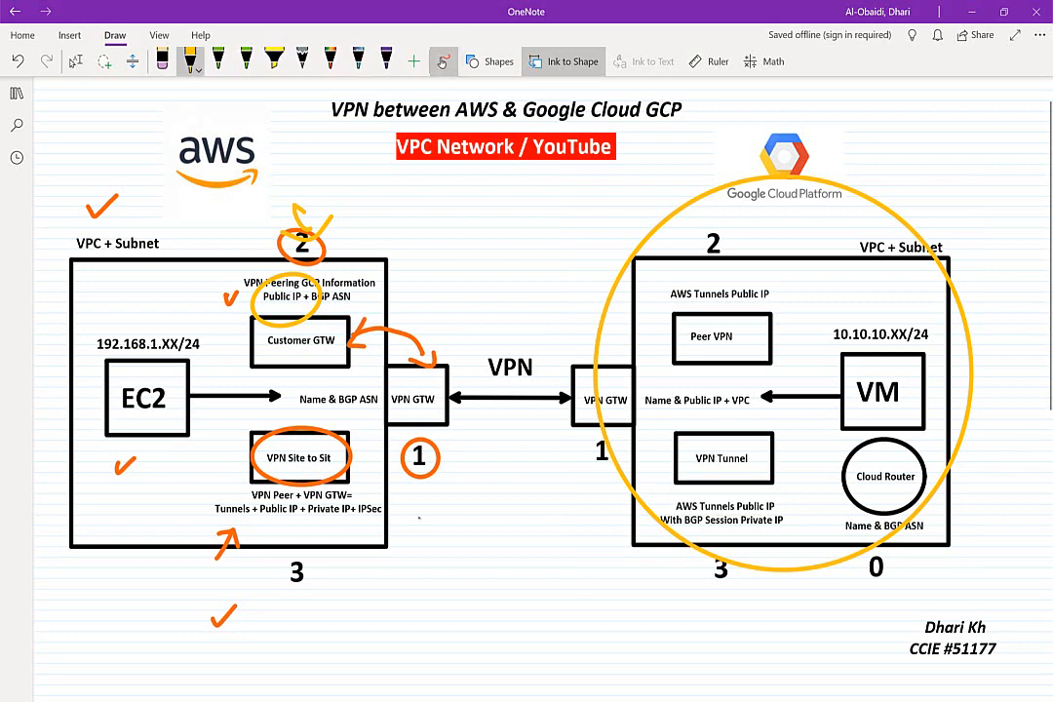
mouse_move(437, 333)
left_mouse_down()
mouse_move(372, 453)
mouse_move(421, 324)
left_mouse_up()
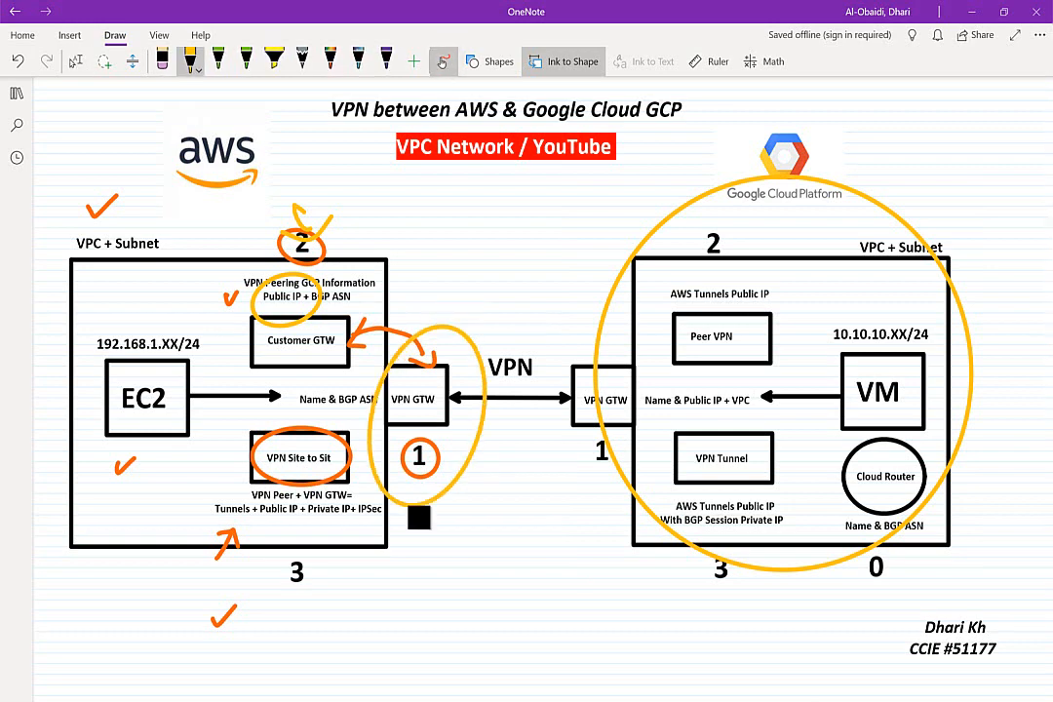
key("alt+Tab")
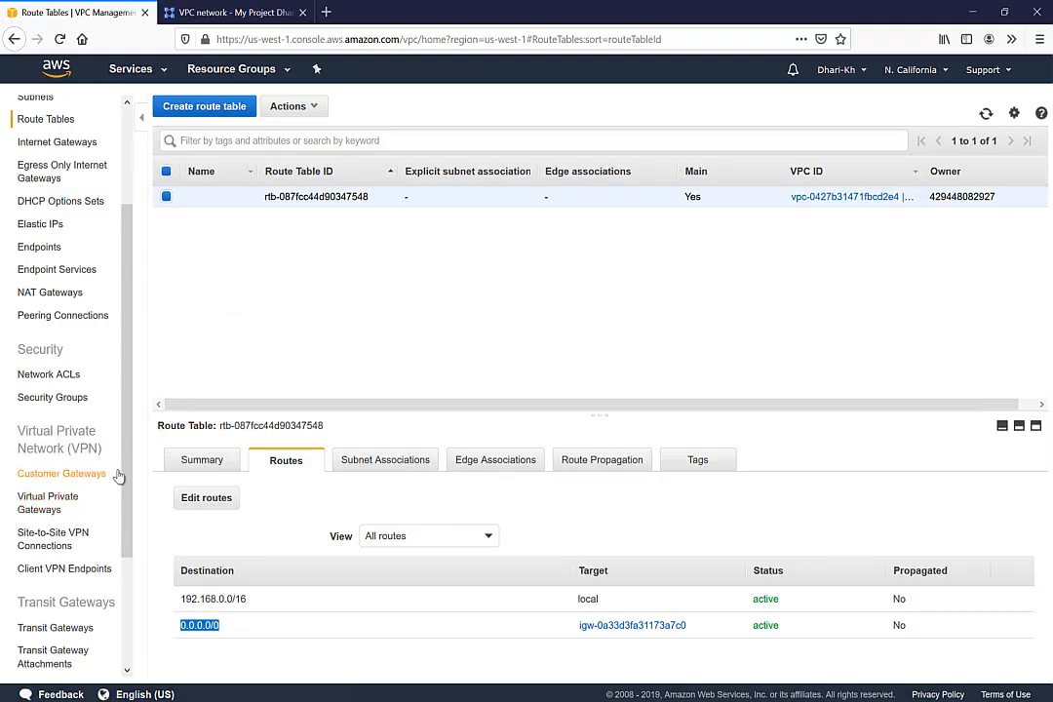
Open the Create Virtual Private Gateway form from the gateways list
left_click_drag(126, 485, 129, 552)
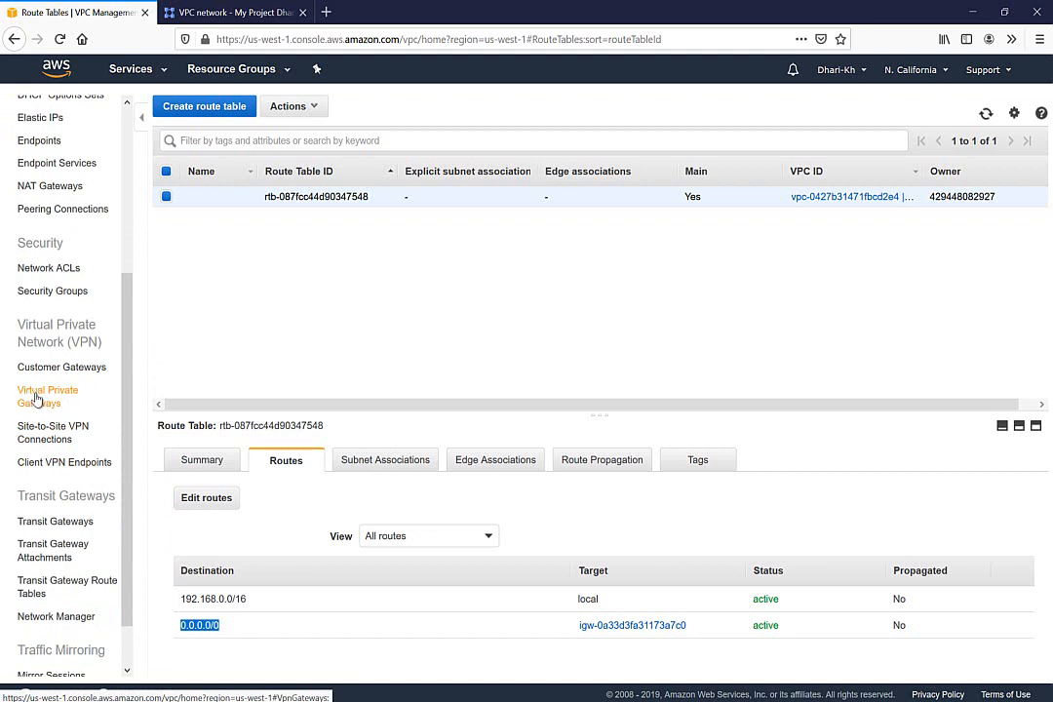
left_click(40, 404)
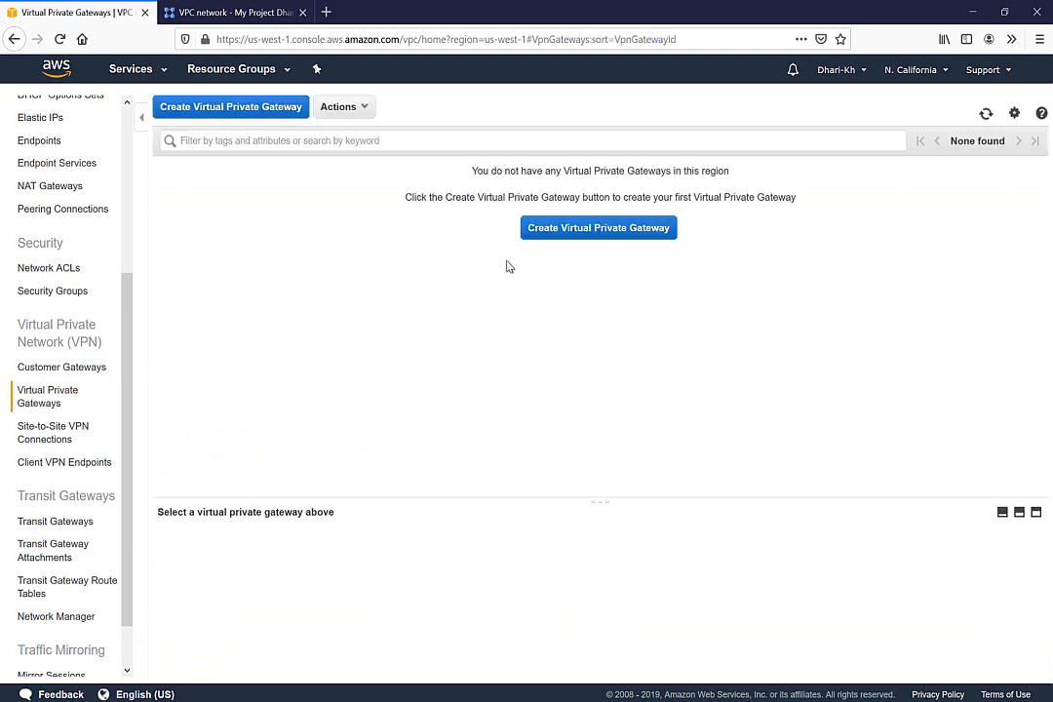
left_click(575, 228)
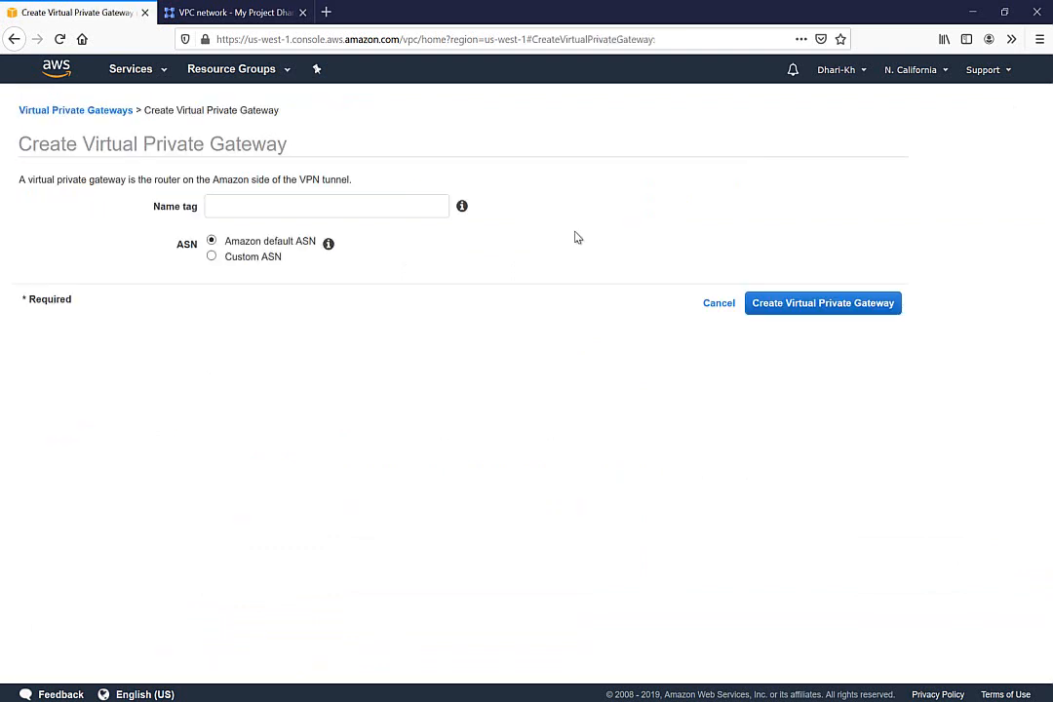
Name the gateway AWS-VPN, keep Amazon's default ASN, and create it
left_click(317, 206)
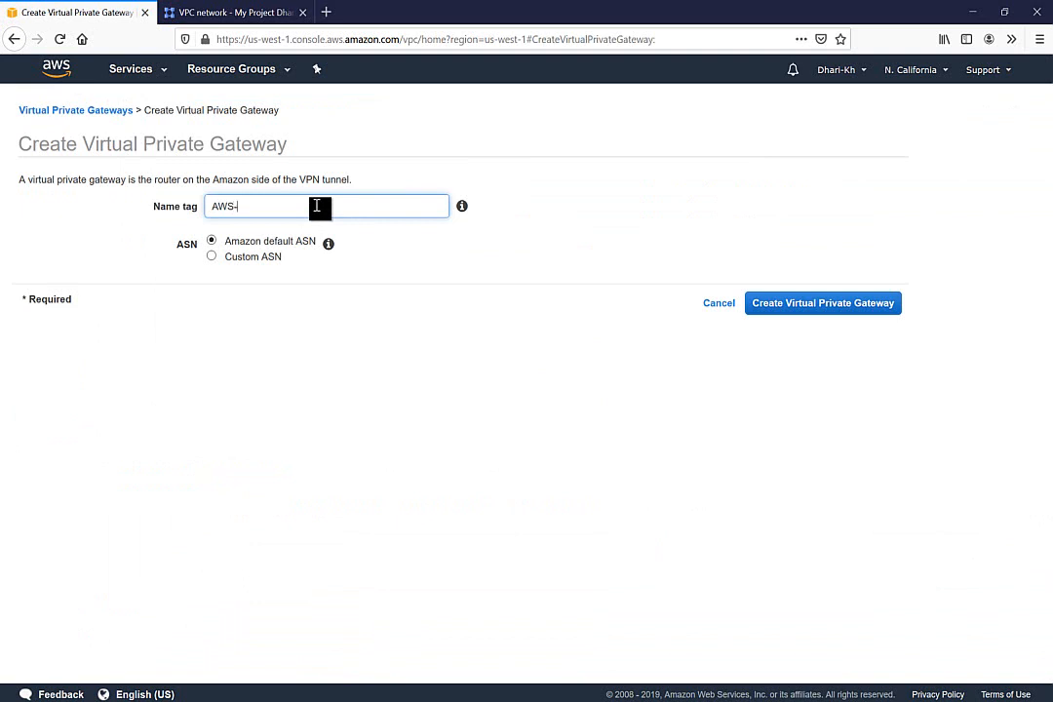
left_click(212, 257)
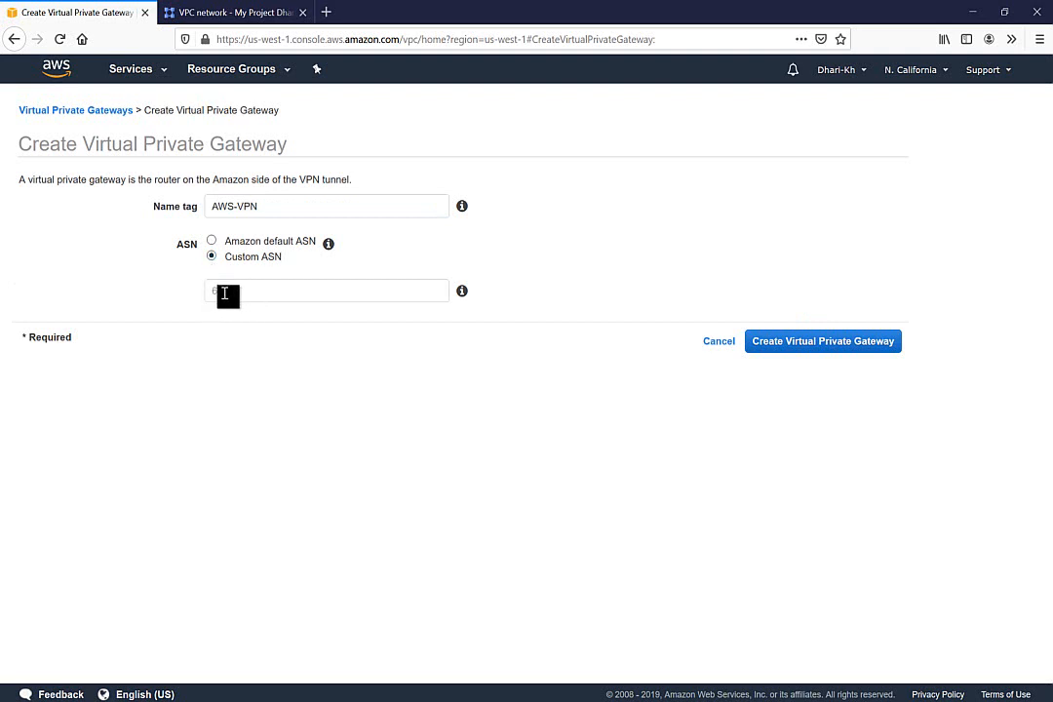
left_click(213, 242)
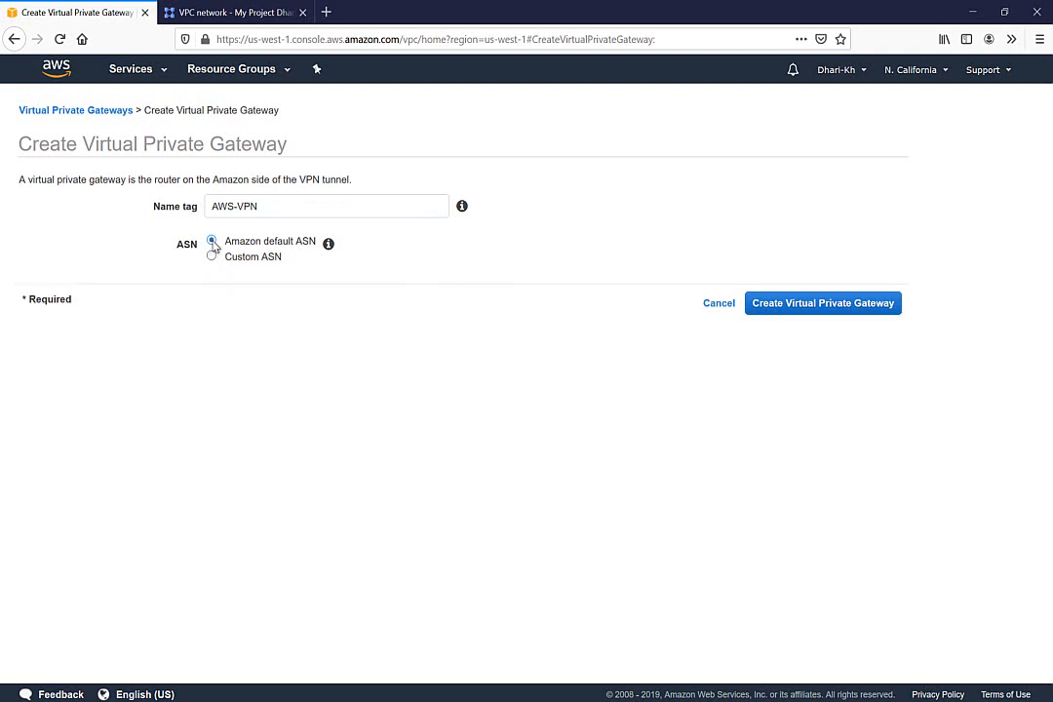
left_click(212, 258)
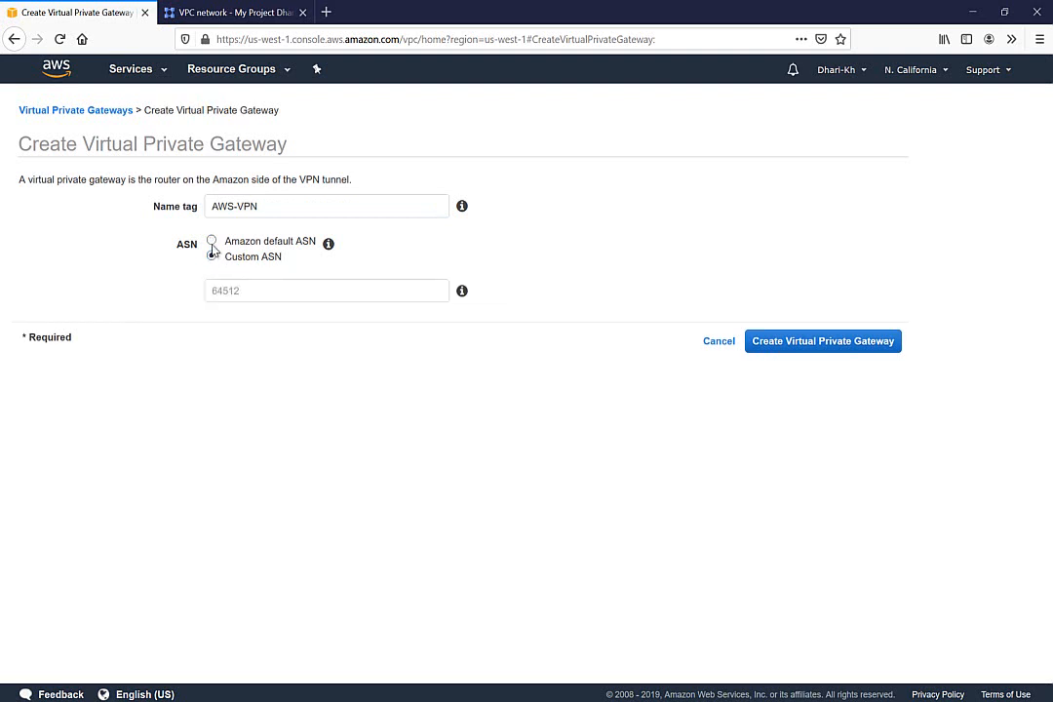
left_click(212, 242)
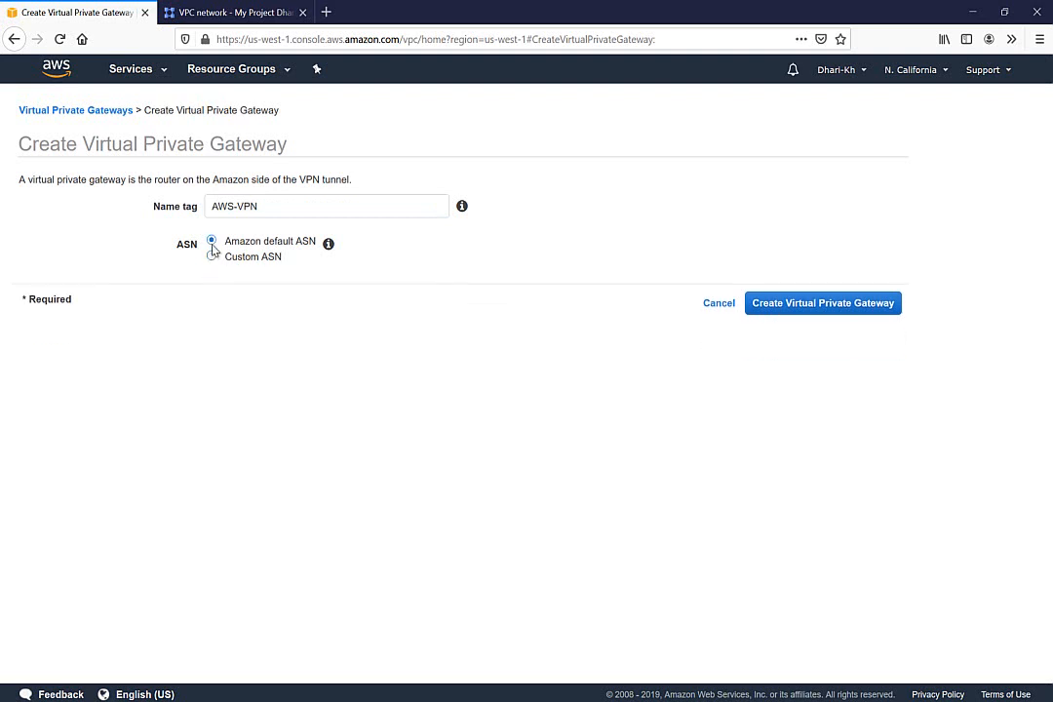
left_click(798, 301)
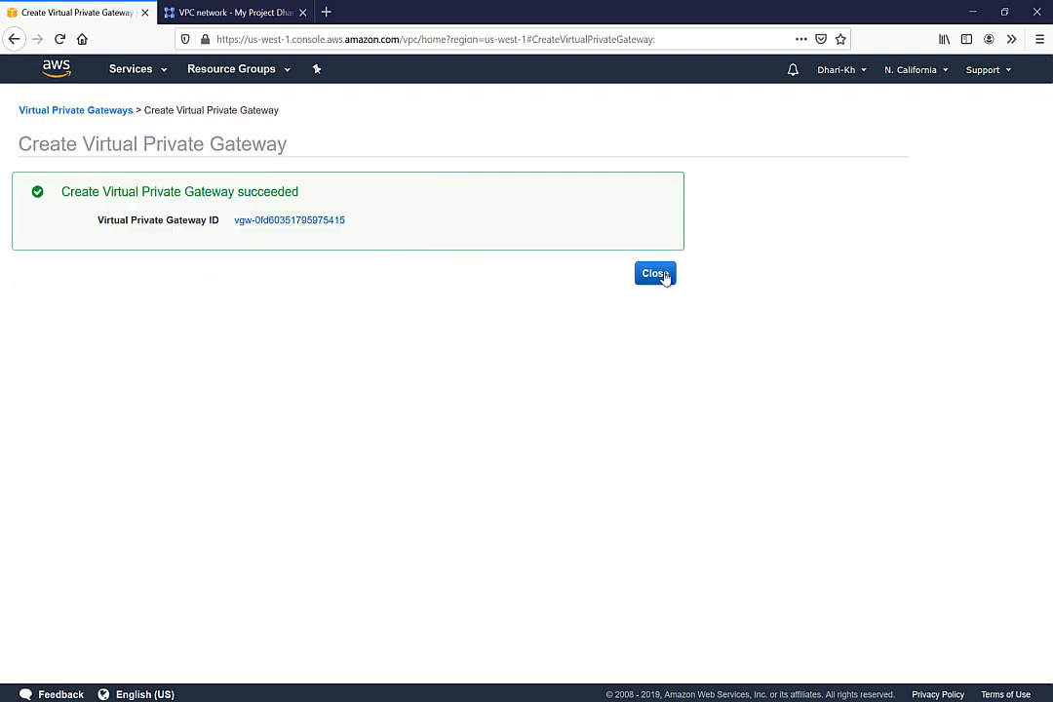
left_click(659, 274)
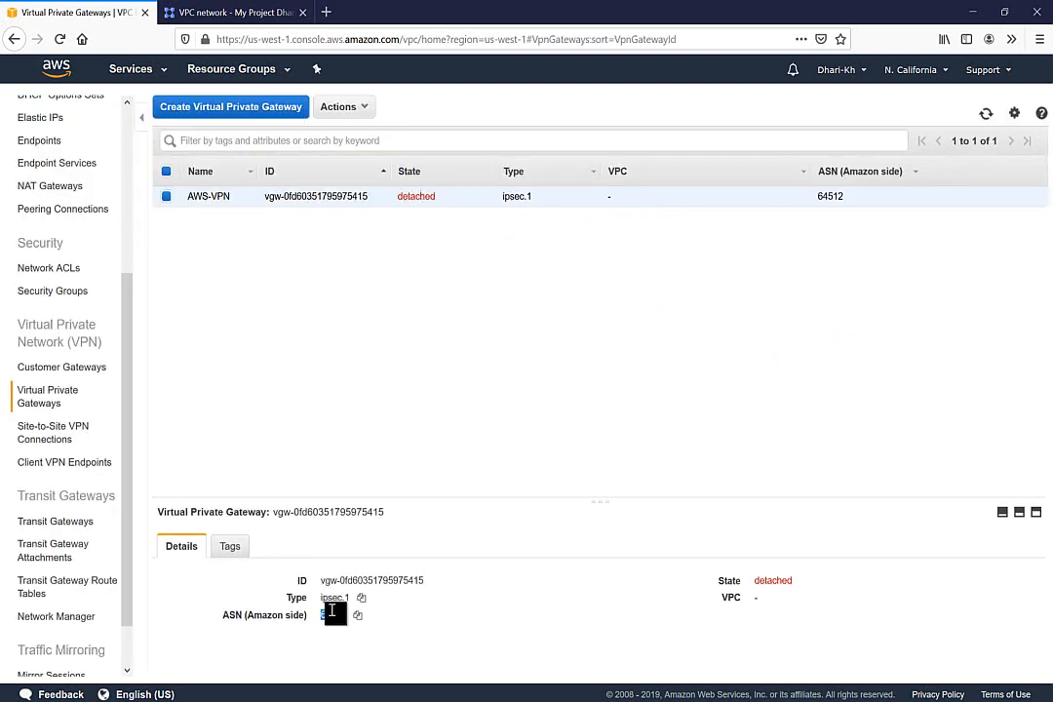
Attach the AWS-VPN gateway (ASN 64512) to VPC01
left_click_drag(332, 611, 347, 614)
left_click(360, 110)
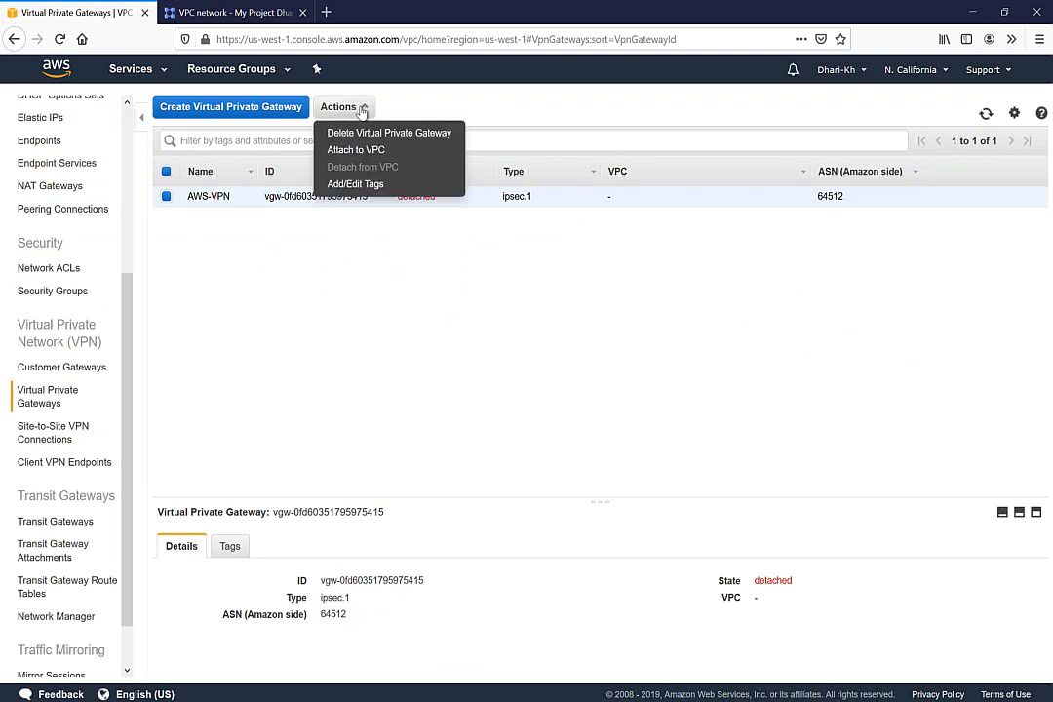
left_click(360, 159)
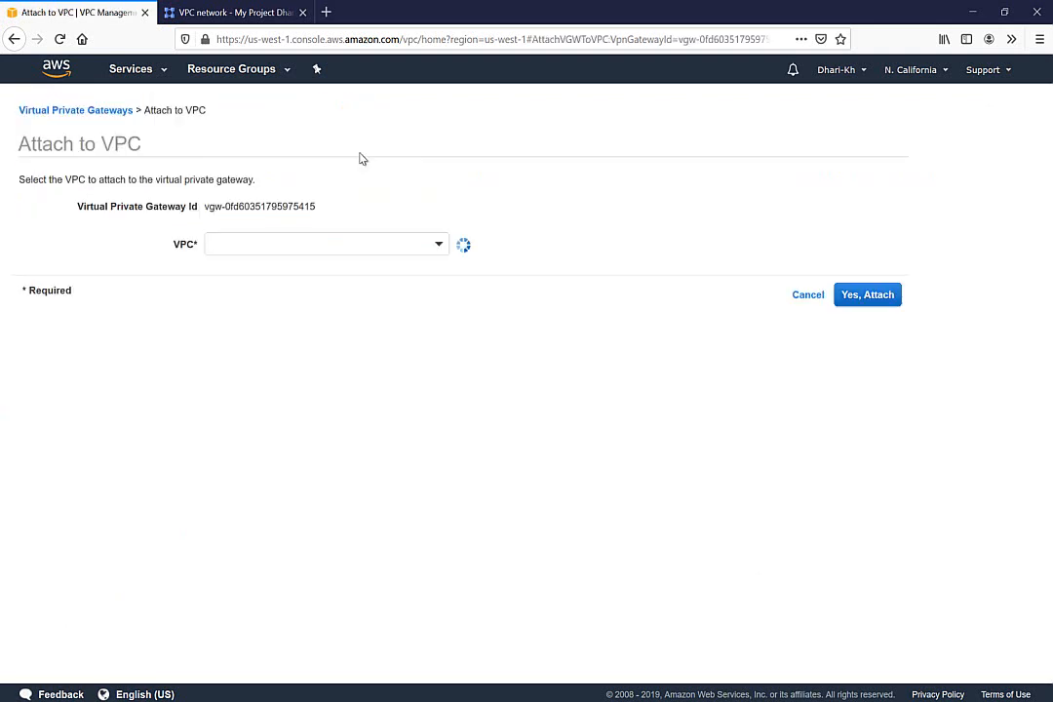
left_click(440, 247)
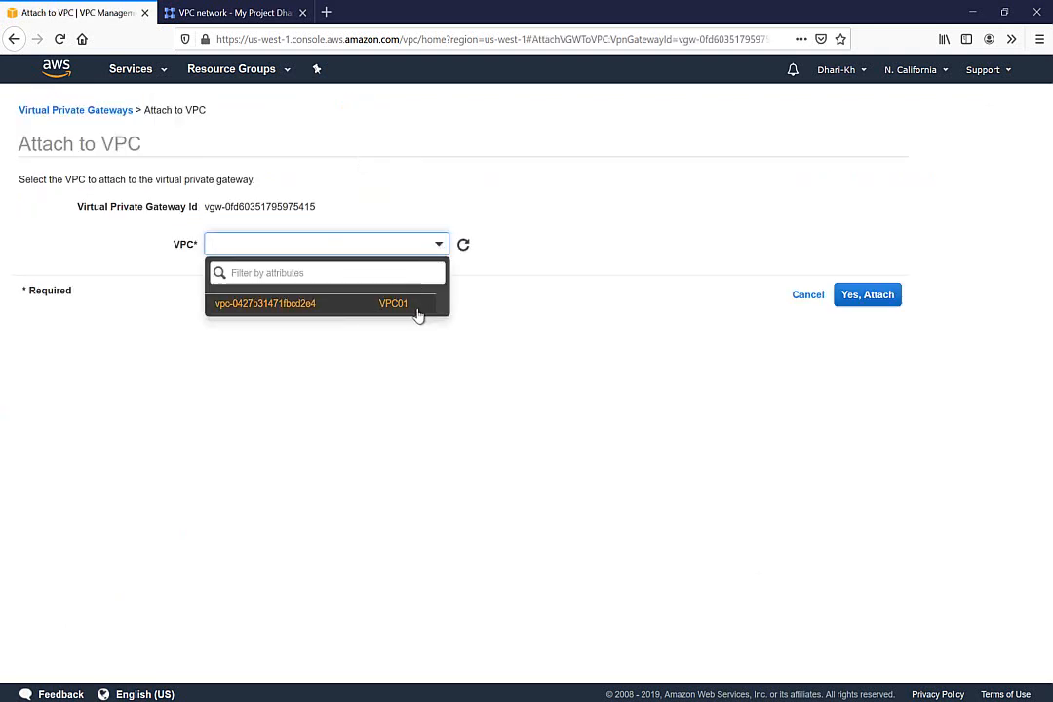
left_click(400, 308)
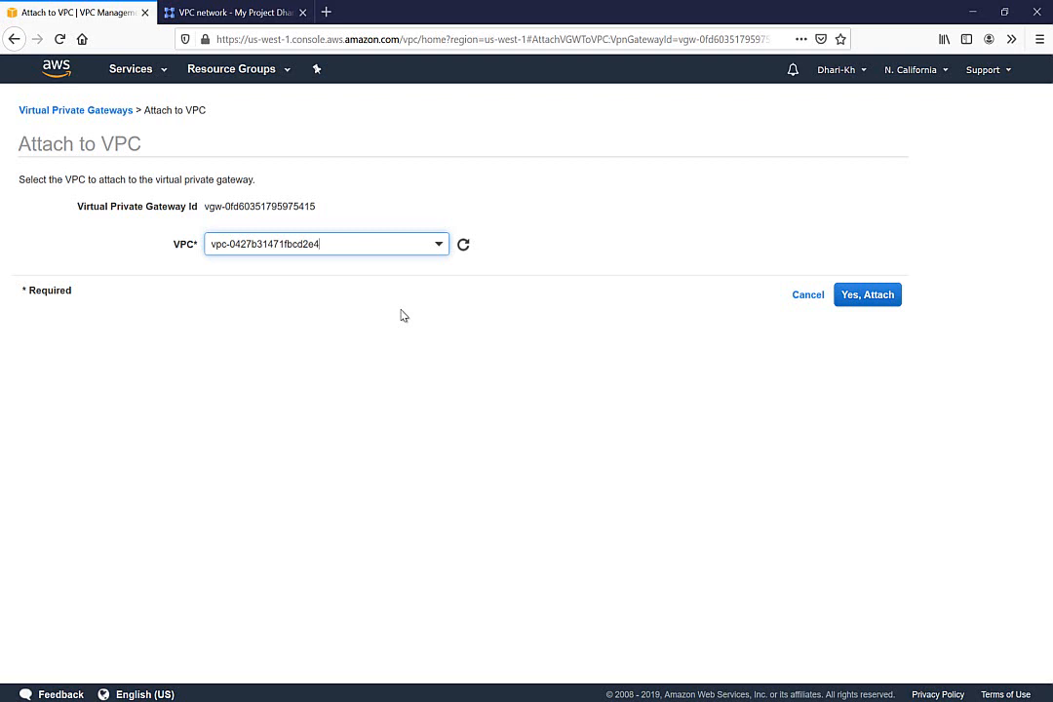
left_click(859, 301)
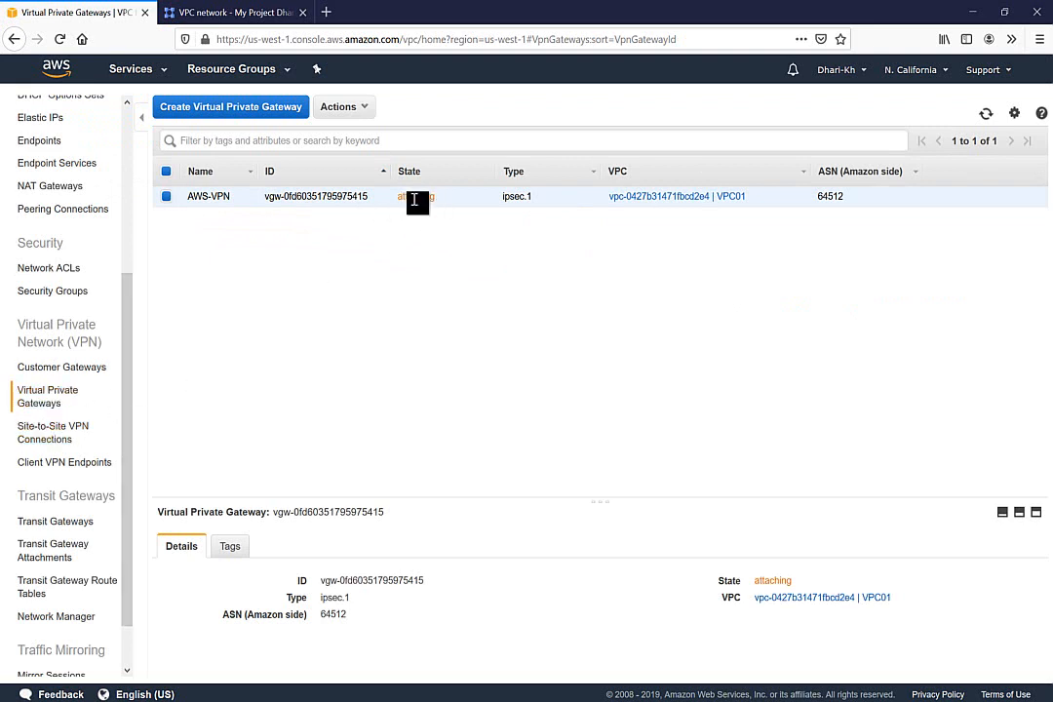
Copy the GCP IP 34.69.41.110 and open a new Create Customer Gateway form
left_click(49, 368)
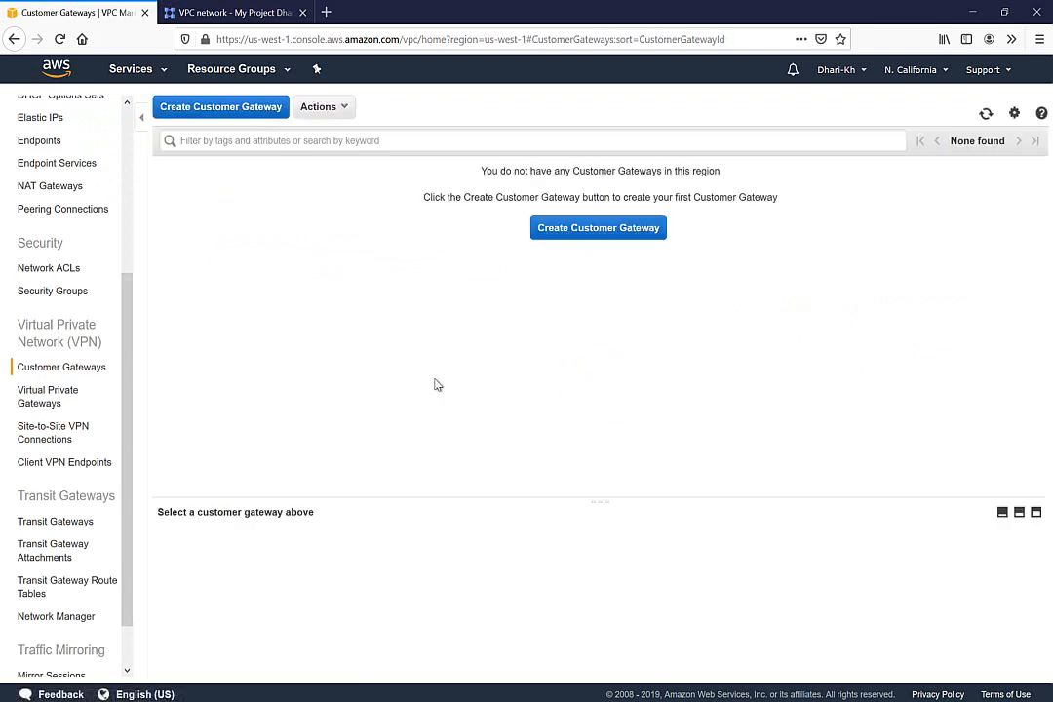
left_click(235, 15)
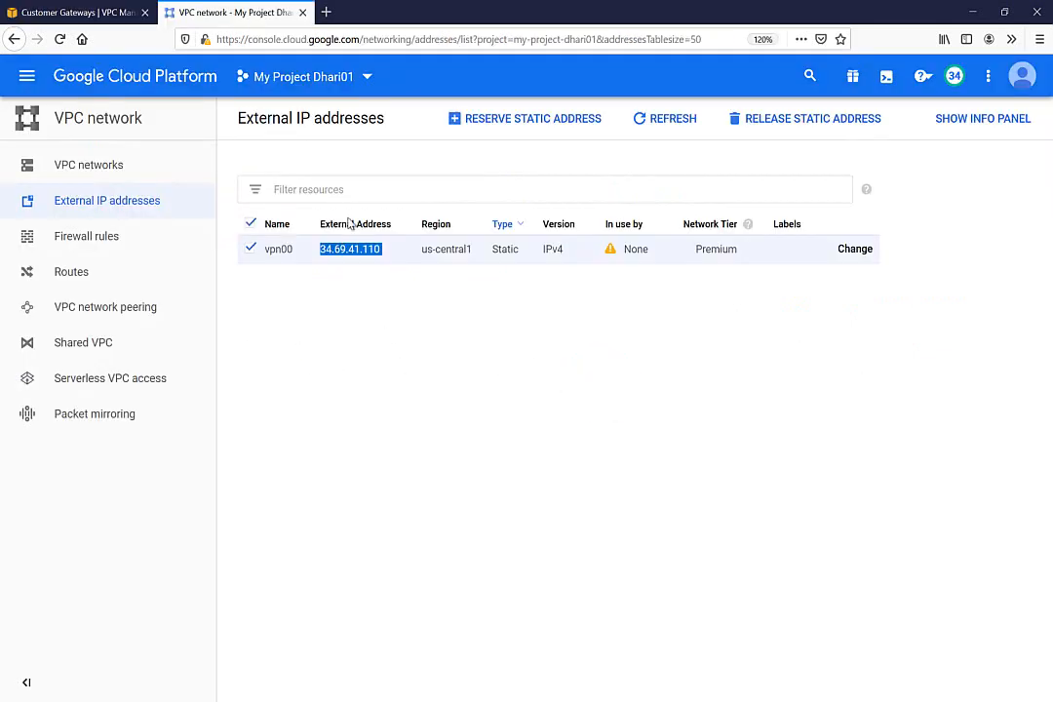
right_click(344, 249)
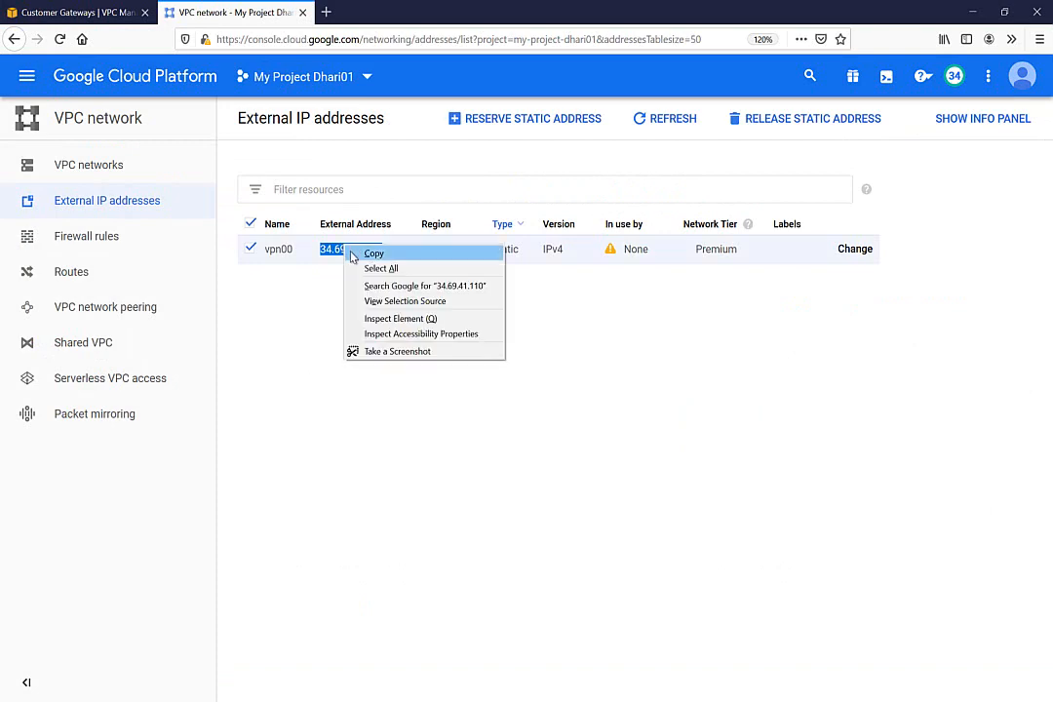
left_click(363, 256)
left_click(98, 9)
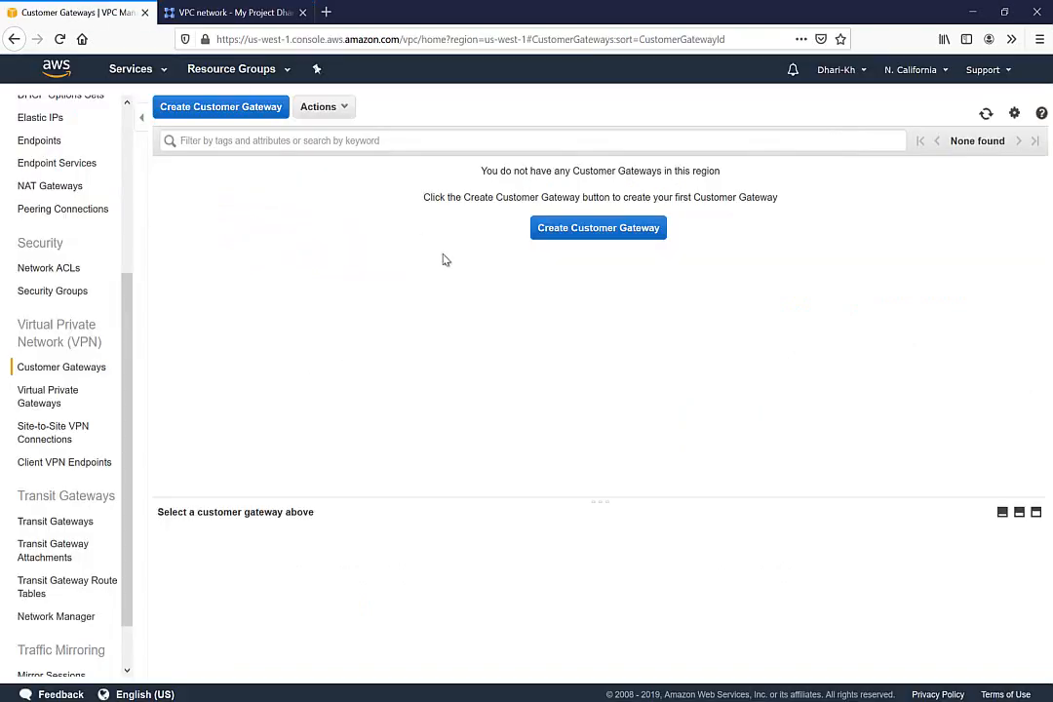
left_click(583, 237)
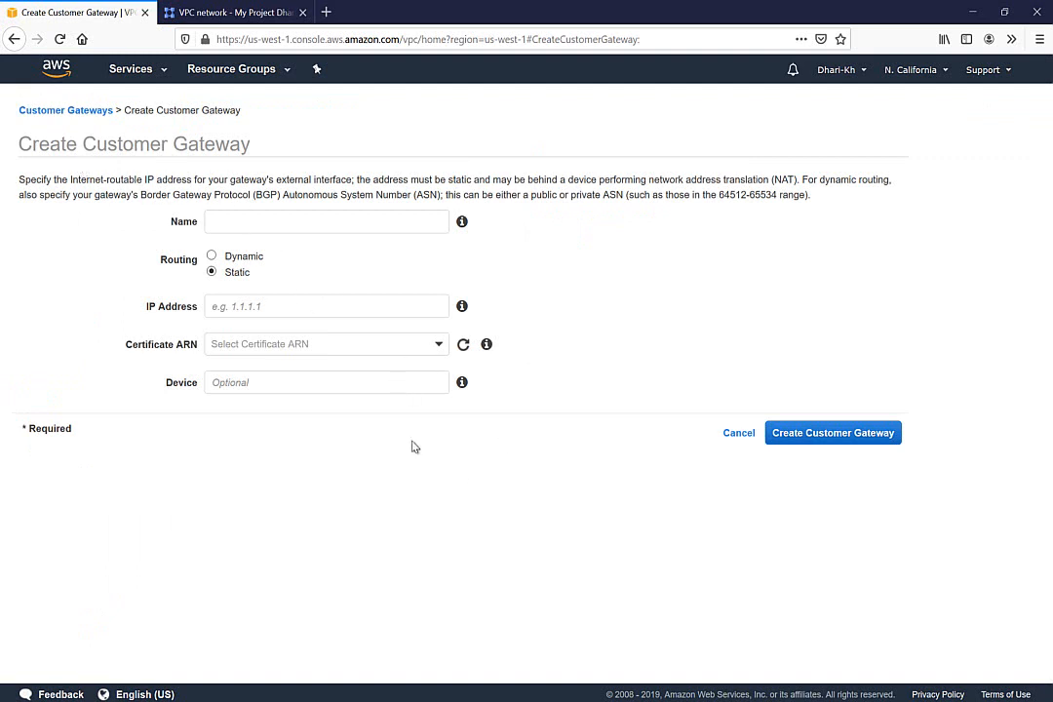
mouse_move(436, 698)
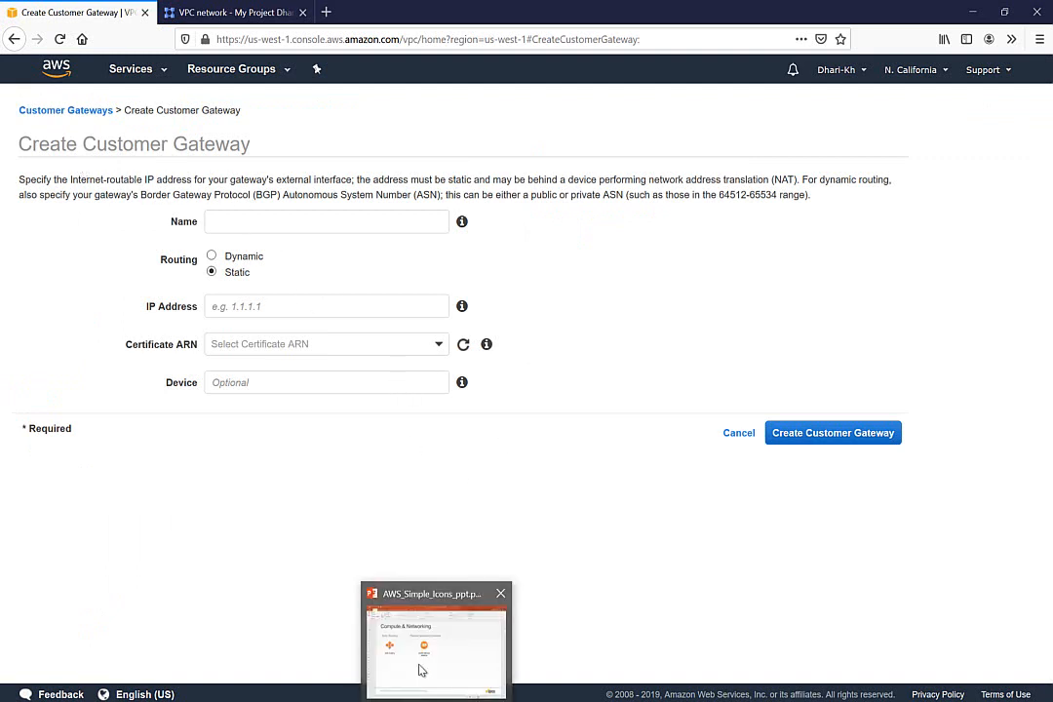
Undo the earlier ink circles and arrows on the OneNote VPN diagram
left_click(405, 698)
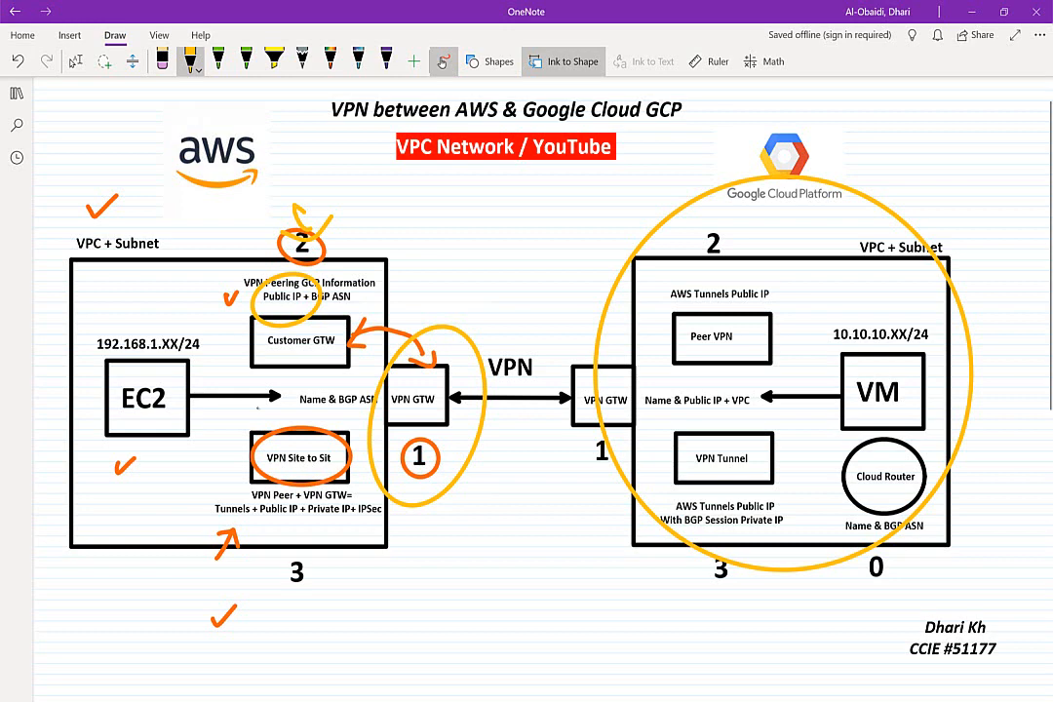
key("ctrl+z")
key("ctrl+z")
key("ctrl+z")
key("ctrl+z")
key("ctrl+z")
key("ctrl+z")
key("ctrl+z")
key("ctrl+z")
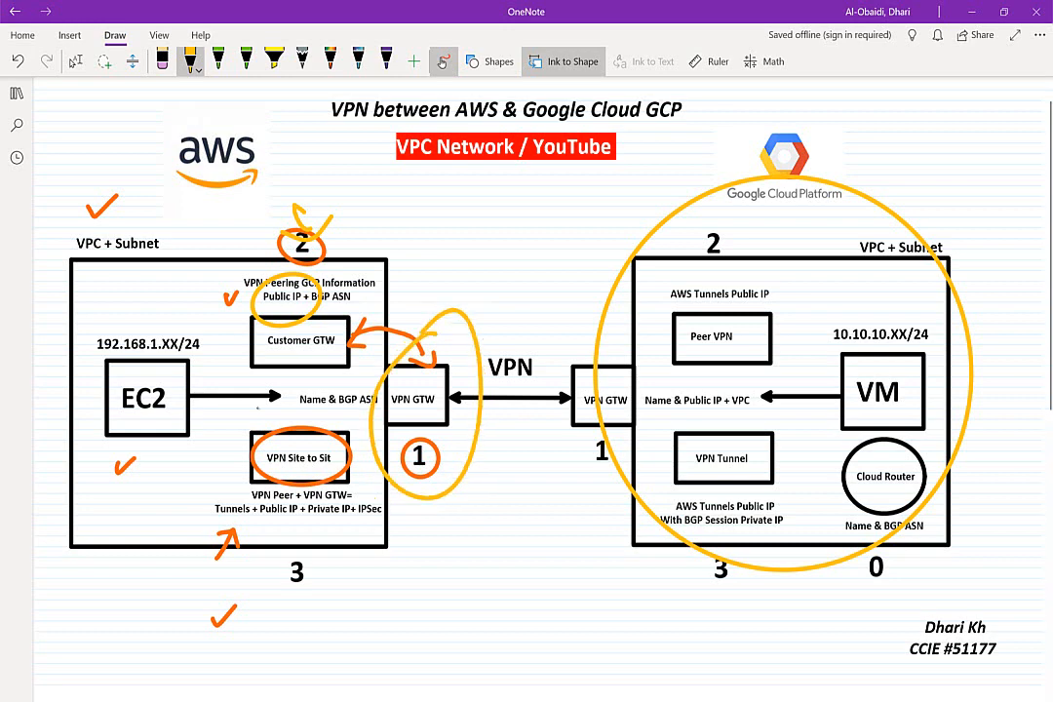
key("ctrl+z")
key("ctrl+z")
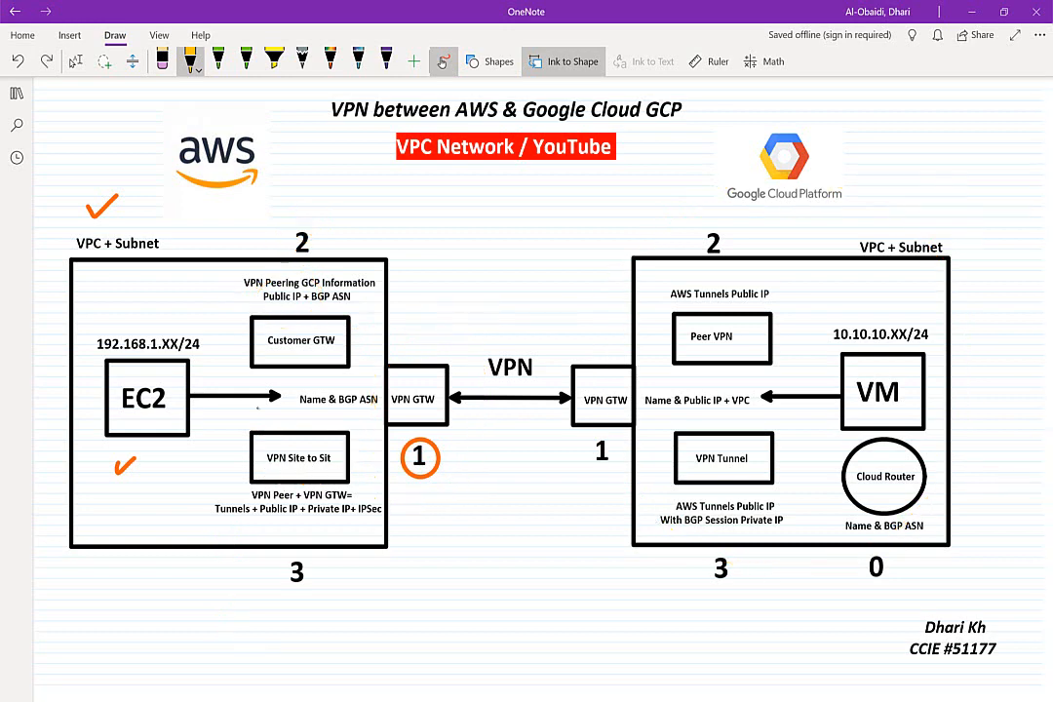
left_click(75, 61)
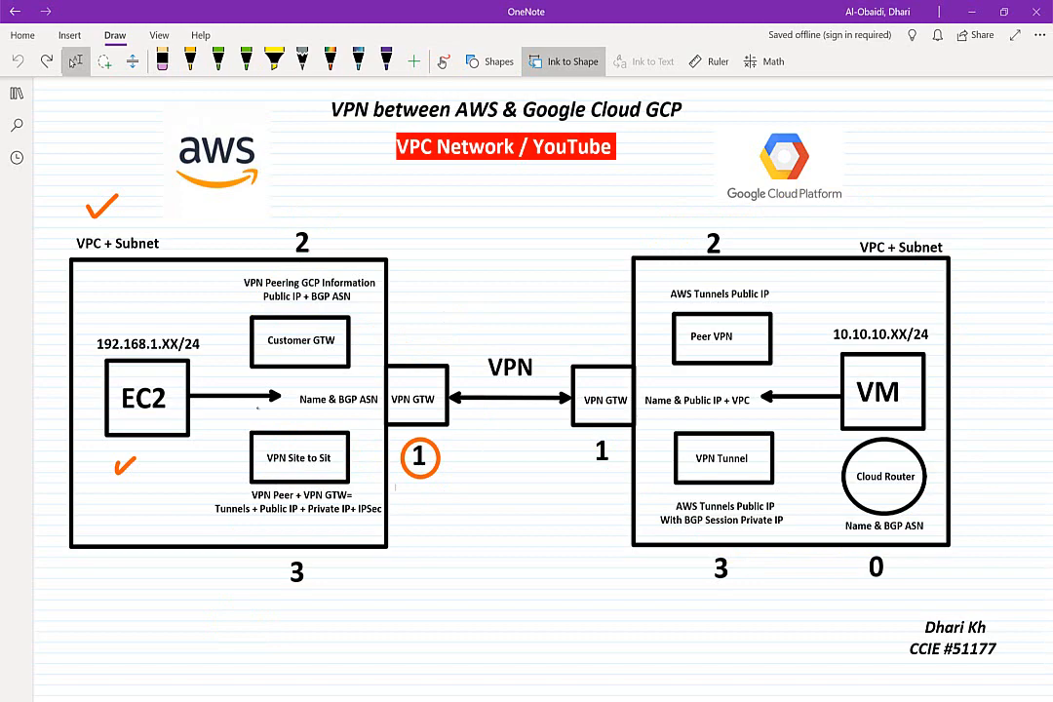
scroll(258, 409, "down", 1)
scroll(259, 412, "up", 2)
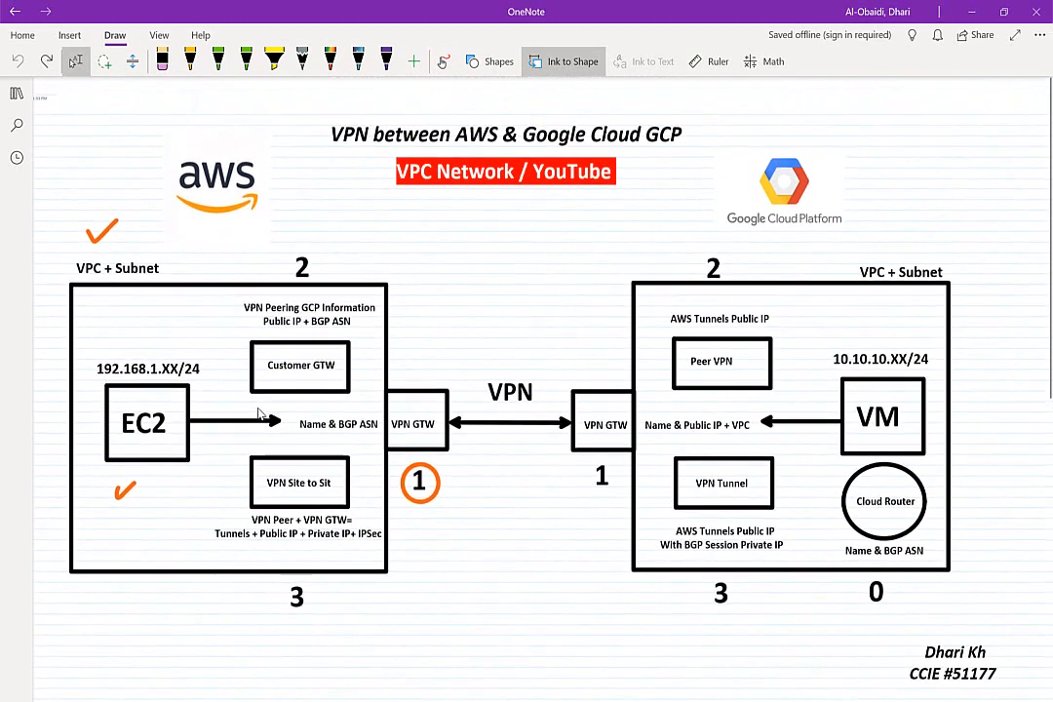
Draw yellow check marks above the AWS VPN GTW with the pen
left_click(191, 60)
mouse_move(431, 366)
left_mouse_down()
mouse_move(439, 379)
mouse_move(473, 347)
left_mouse_up()
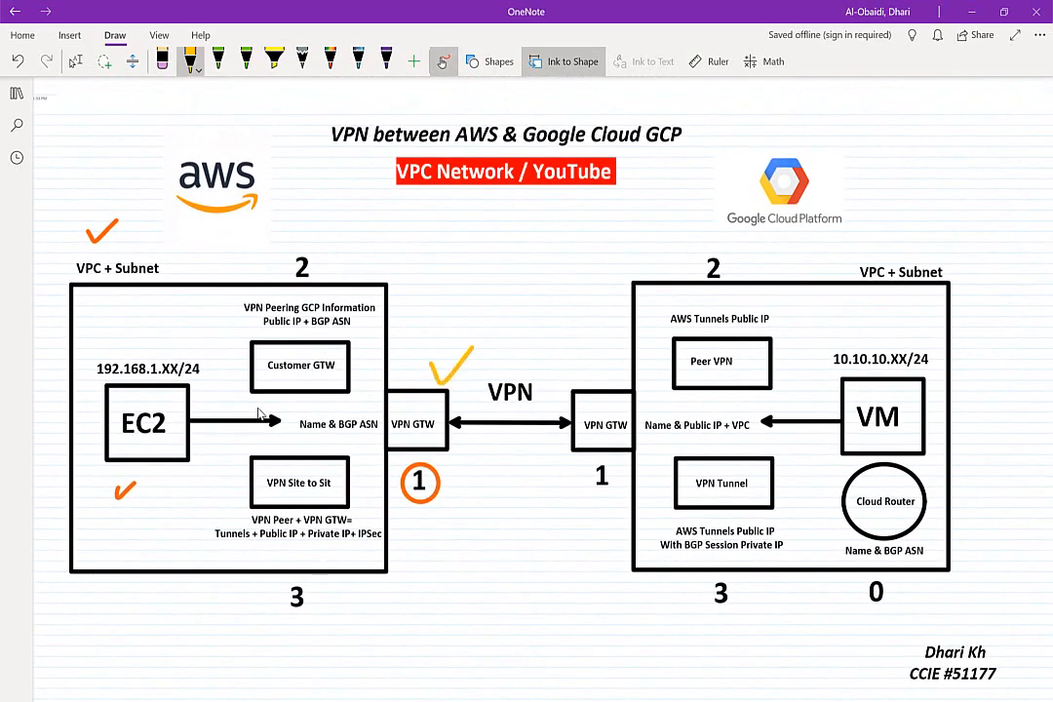
left_click_drag(330, 239, 376, 208)
key("alt+Tab")
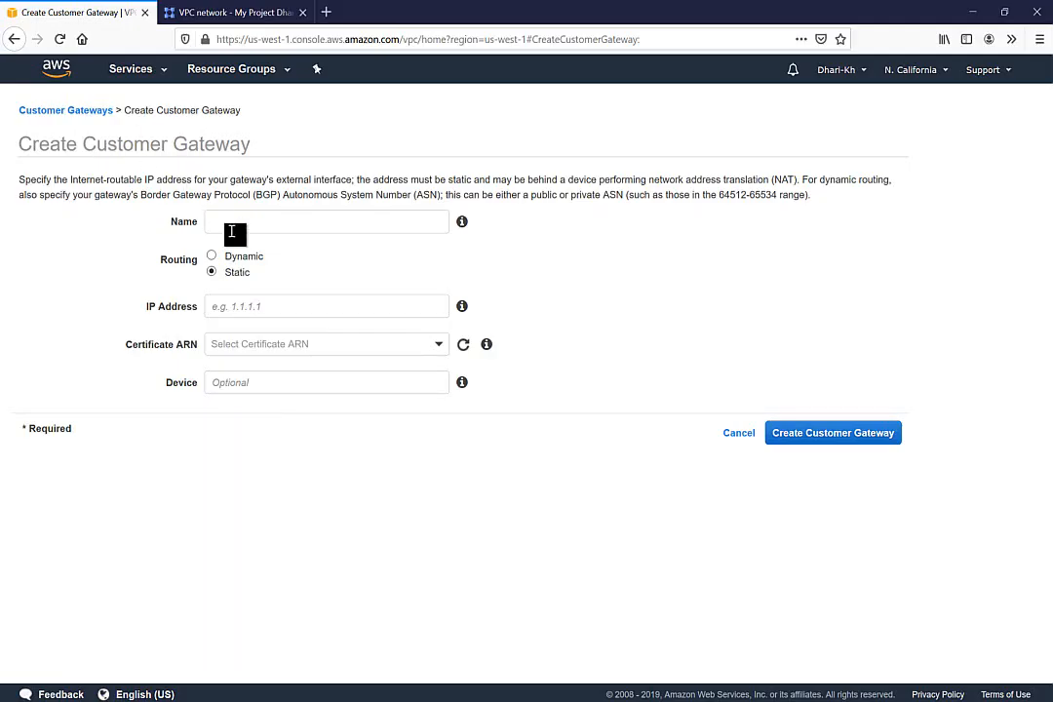
Name the customer gateway GCP-PEER-INFO, choose dynamic routing, and paste IP 34.69.41.110
left_click(231, 231)
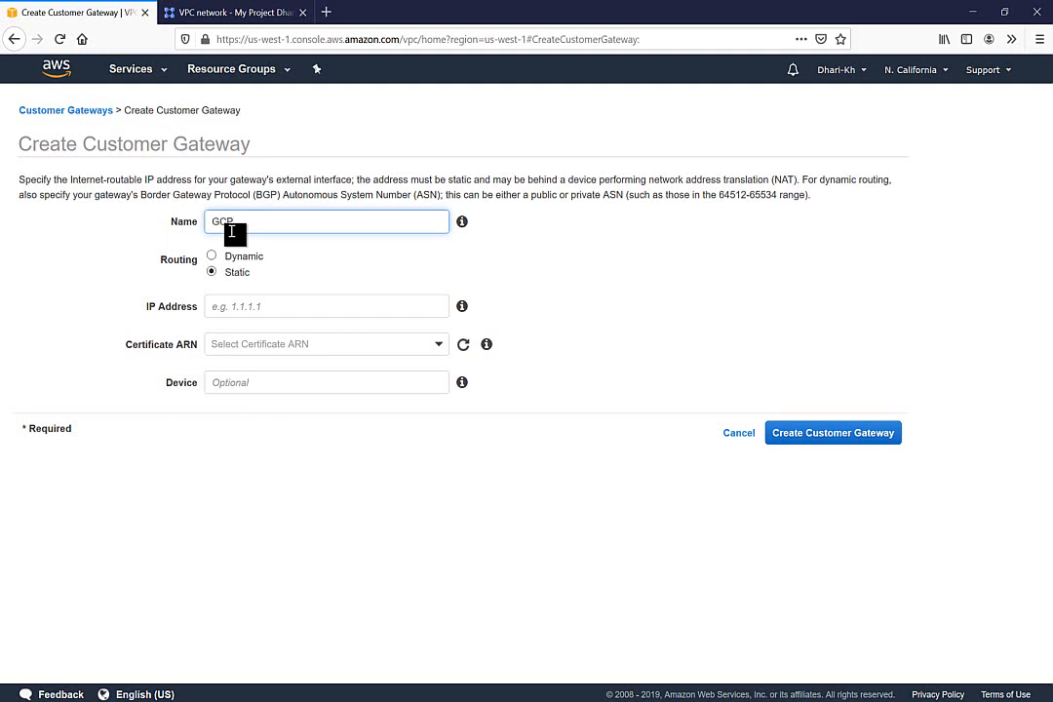
type("GCP-PEER-INFO")
left_click(214, 256)
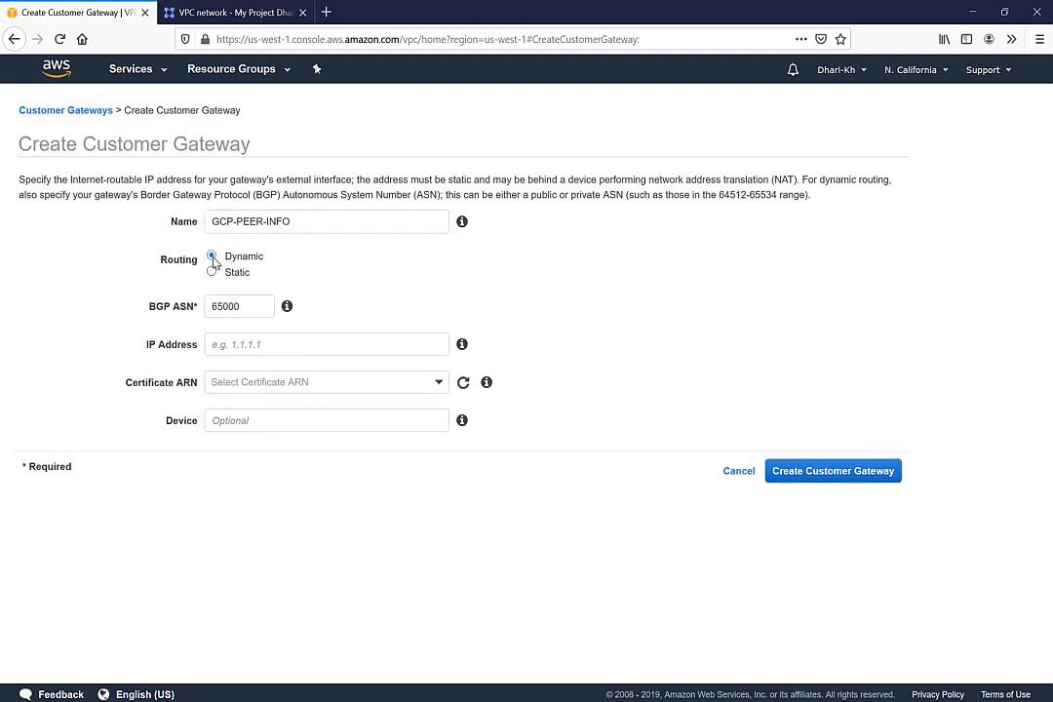
left_click(233, 345)
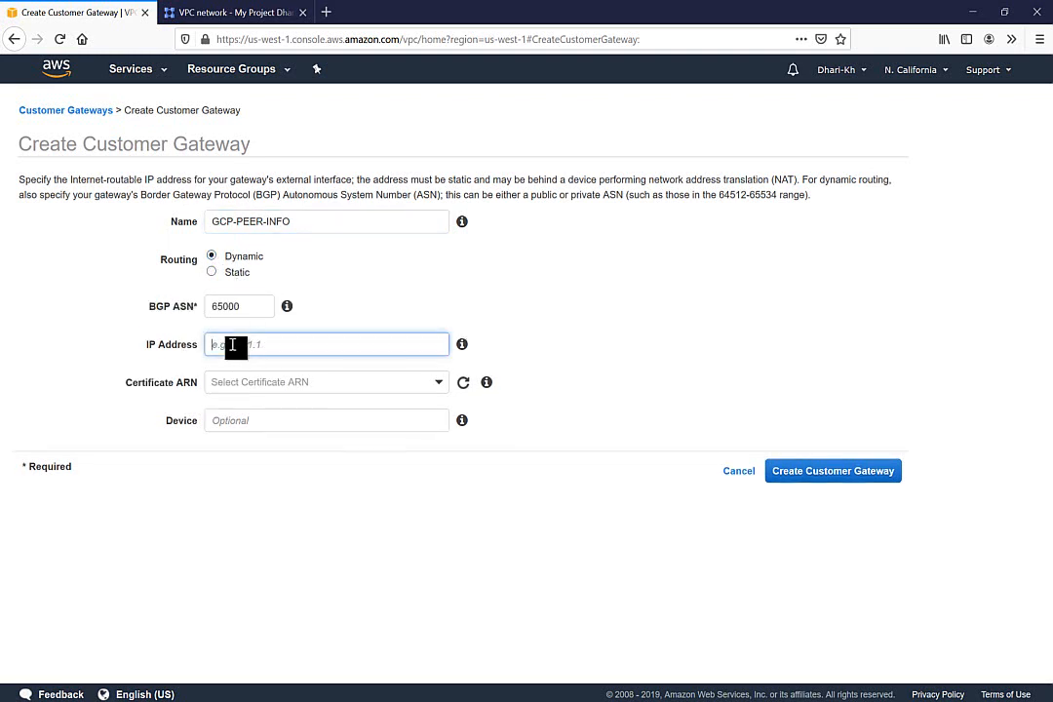
key("ctrl+v")
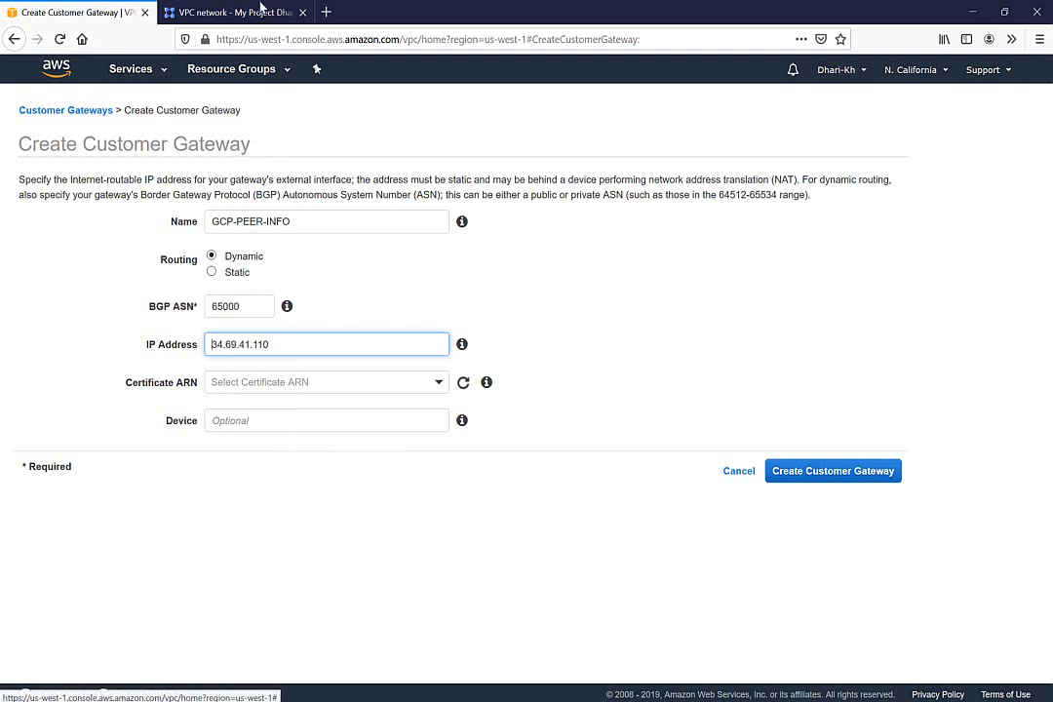
left_click(246, 11)
left_click(392, 338)
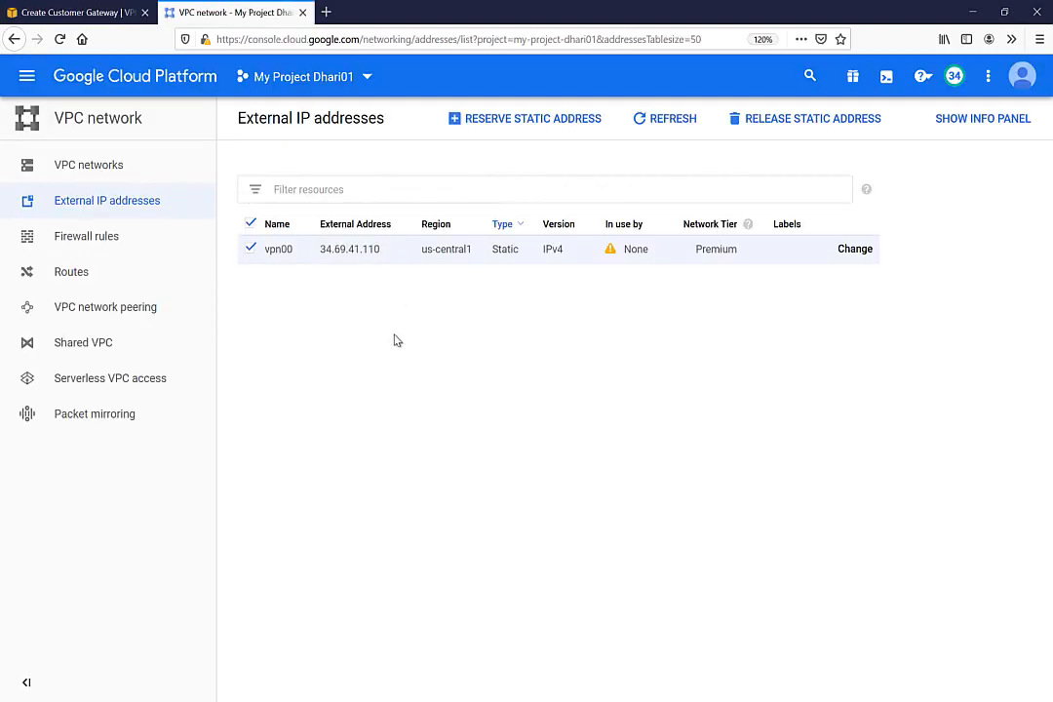
left_click(98, 14)
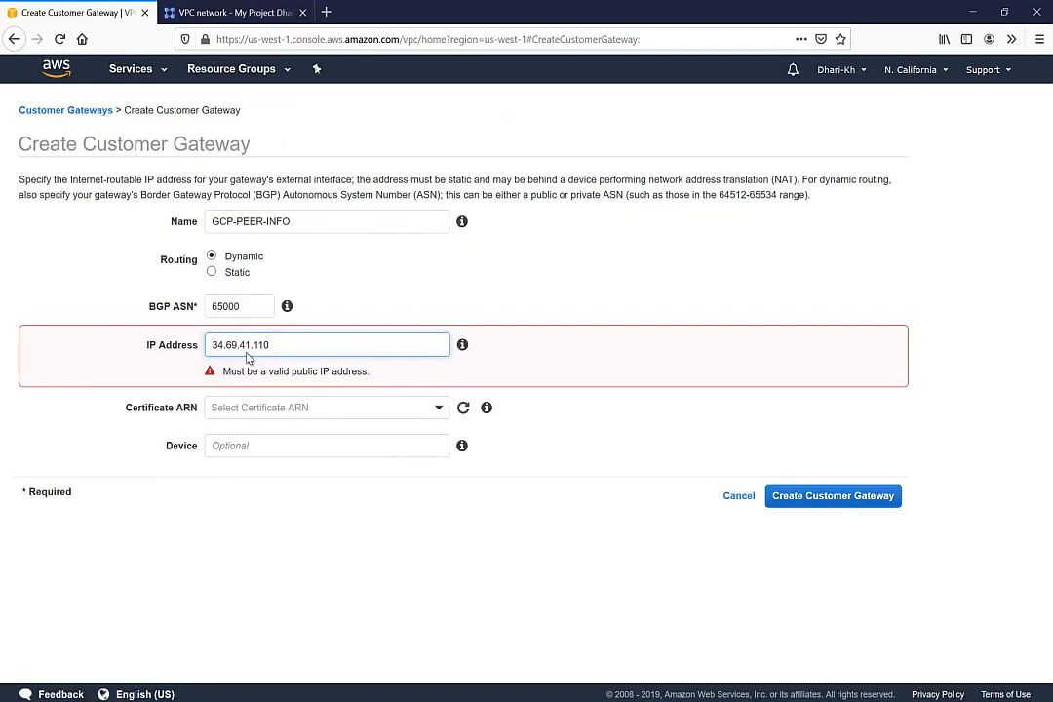
Set the BGP ASN to 65444 and create the customer gateway
left_click(252, 309)
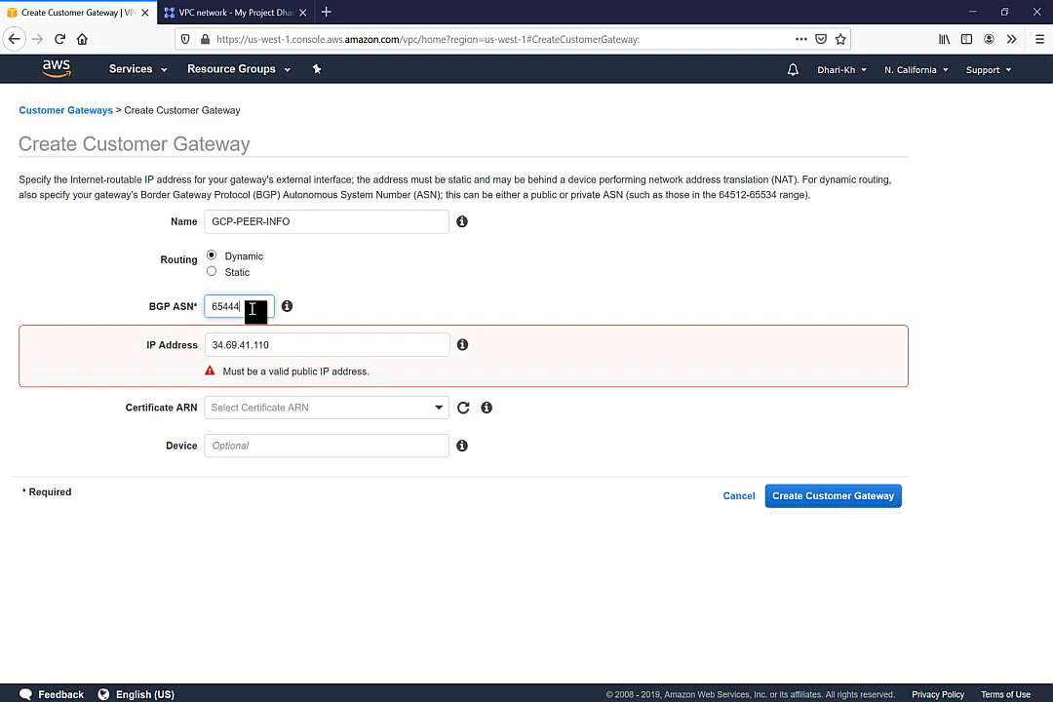
mouse_move(287, 310)
left_click(217, 344)
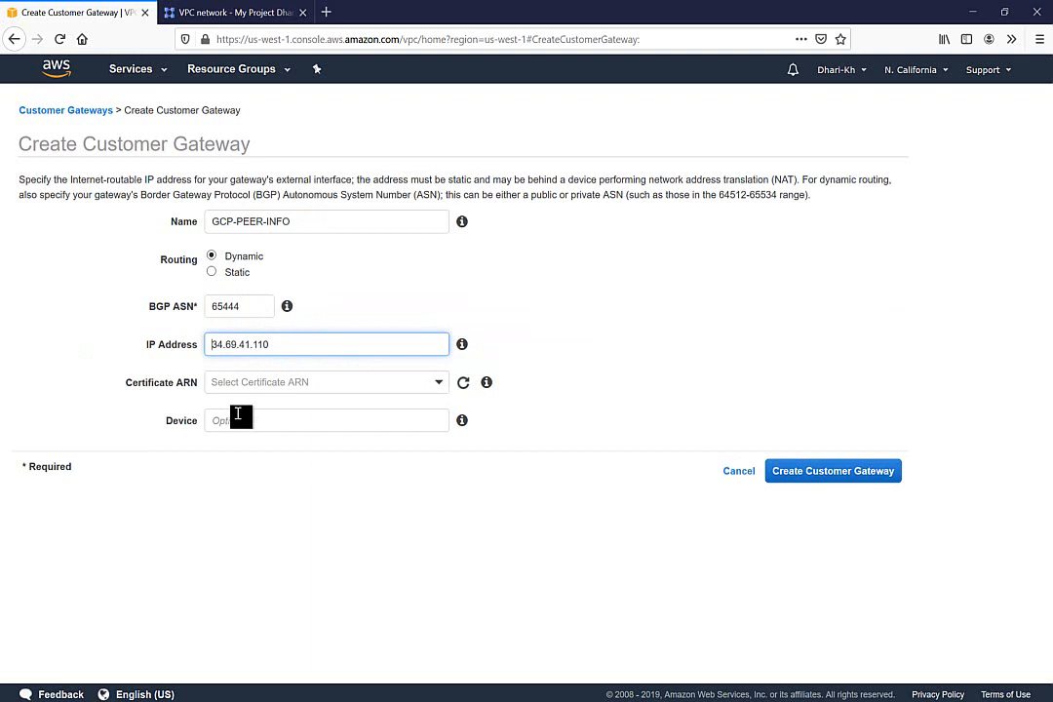
left_click(247, 424)
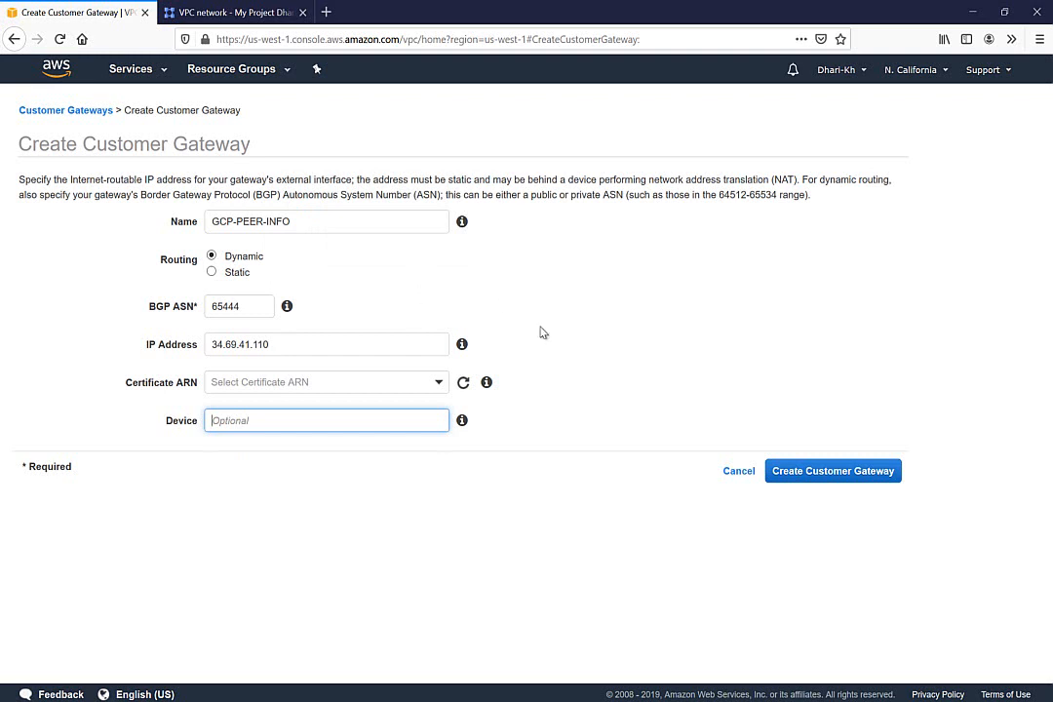
left_click(836, 474)
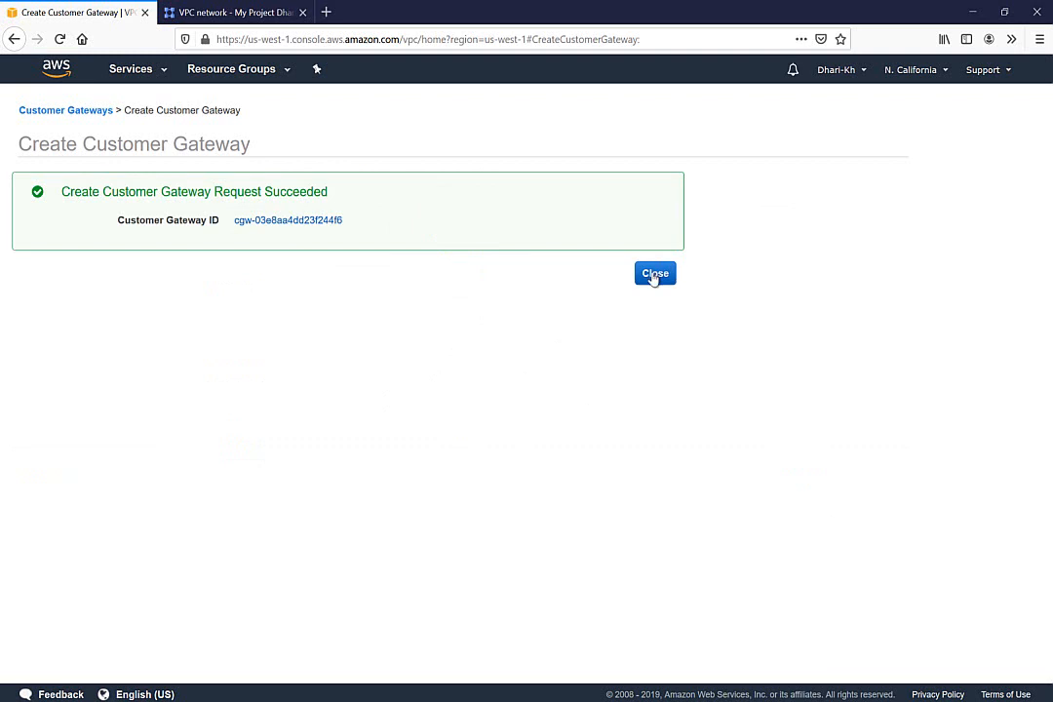
Go to Site-to-Site VPN Connections and start a new VPN connection
left_click(655, 272)
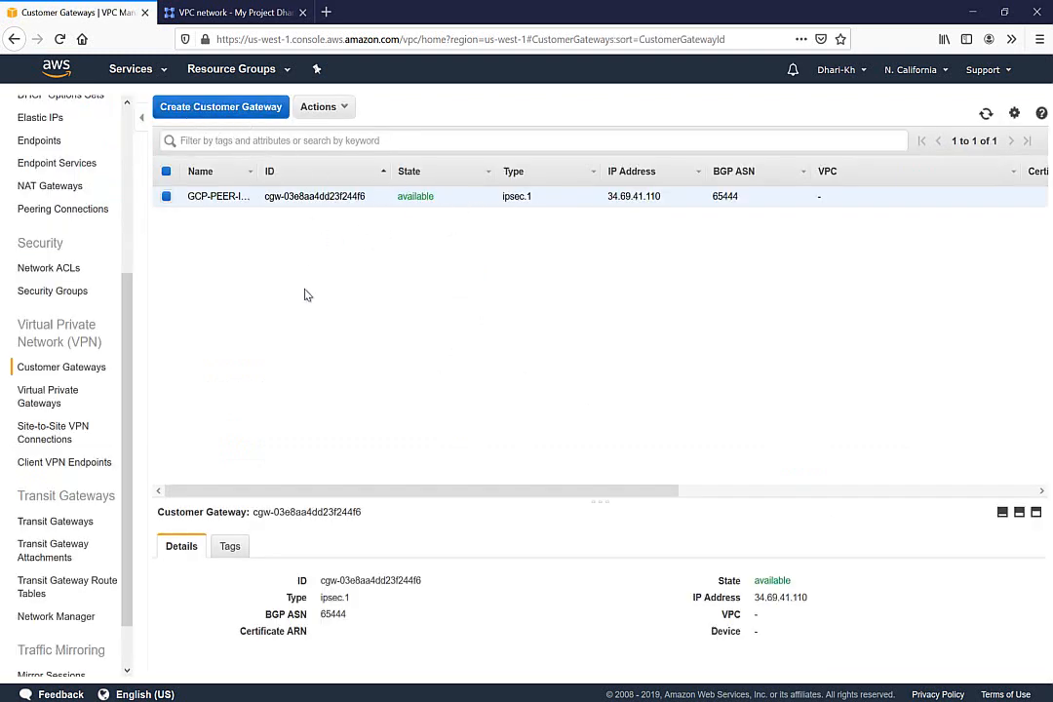
left_click(66, 398)
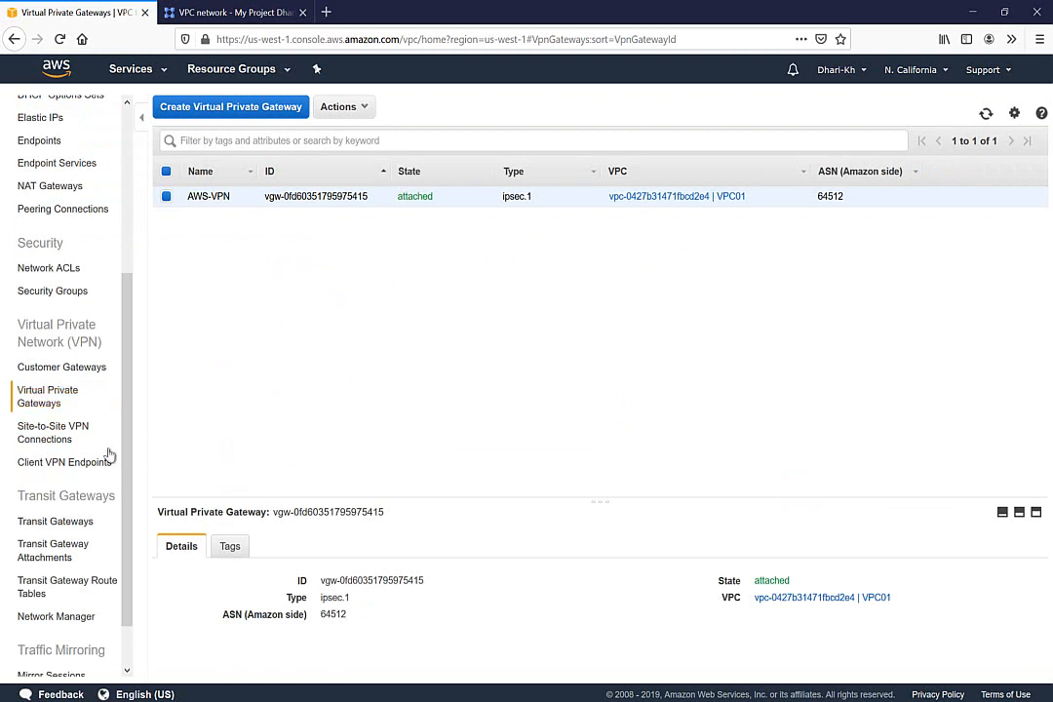
left_click(27, 434)
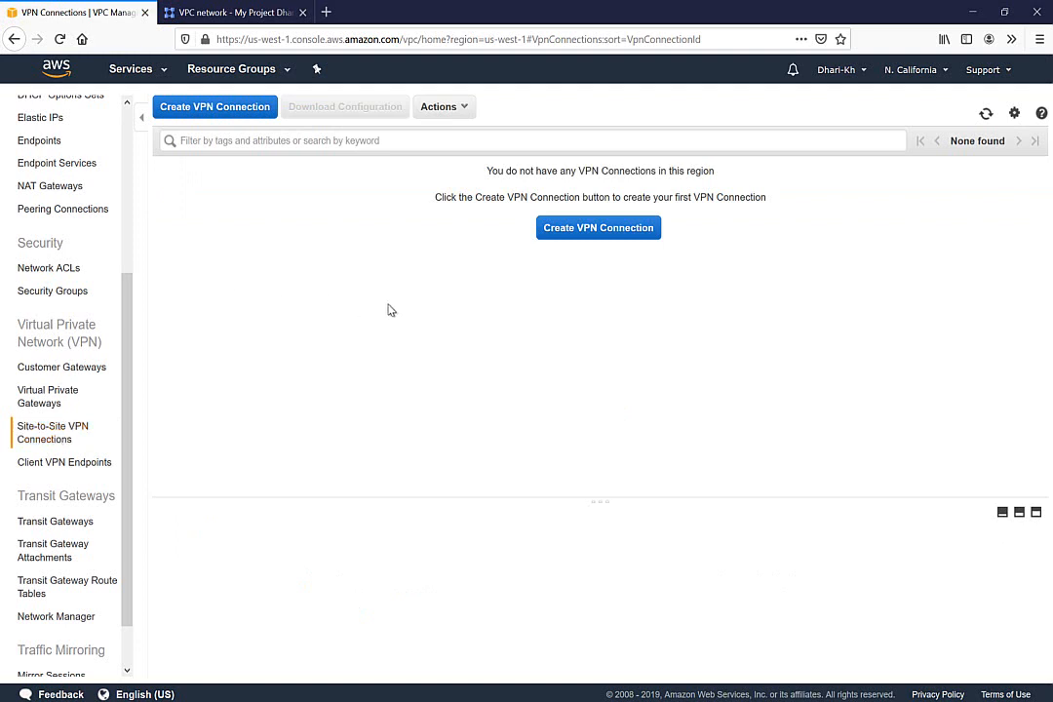
left_click(580, 229)
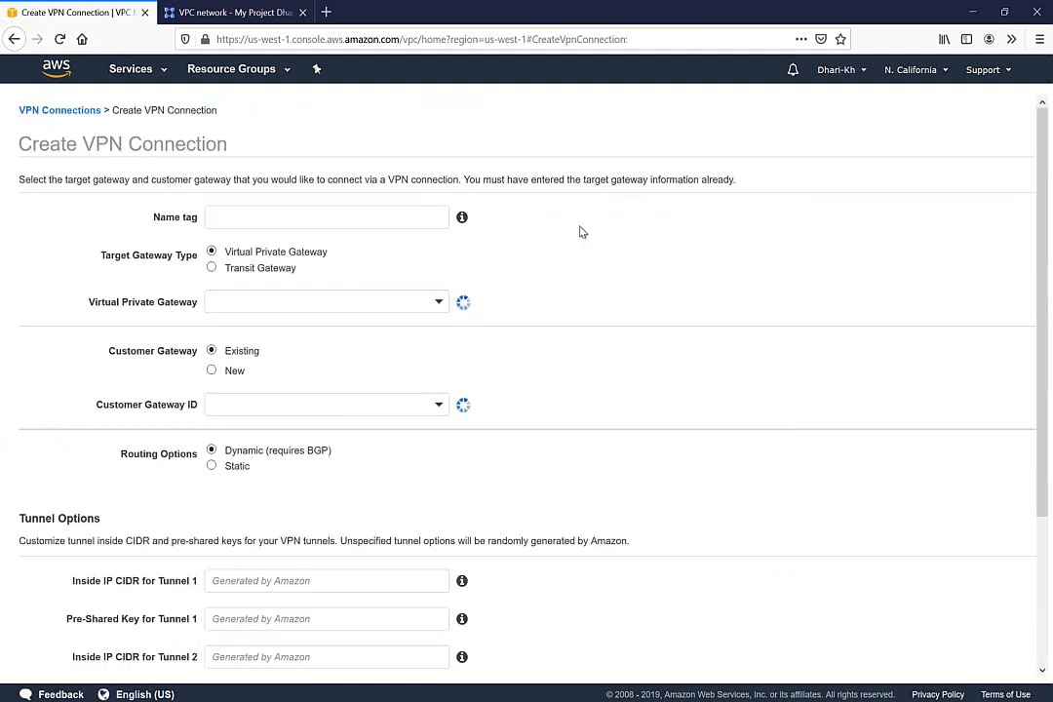
left_click(353, 213)
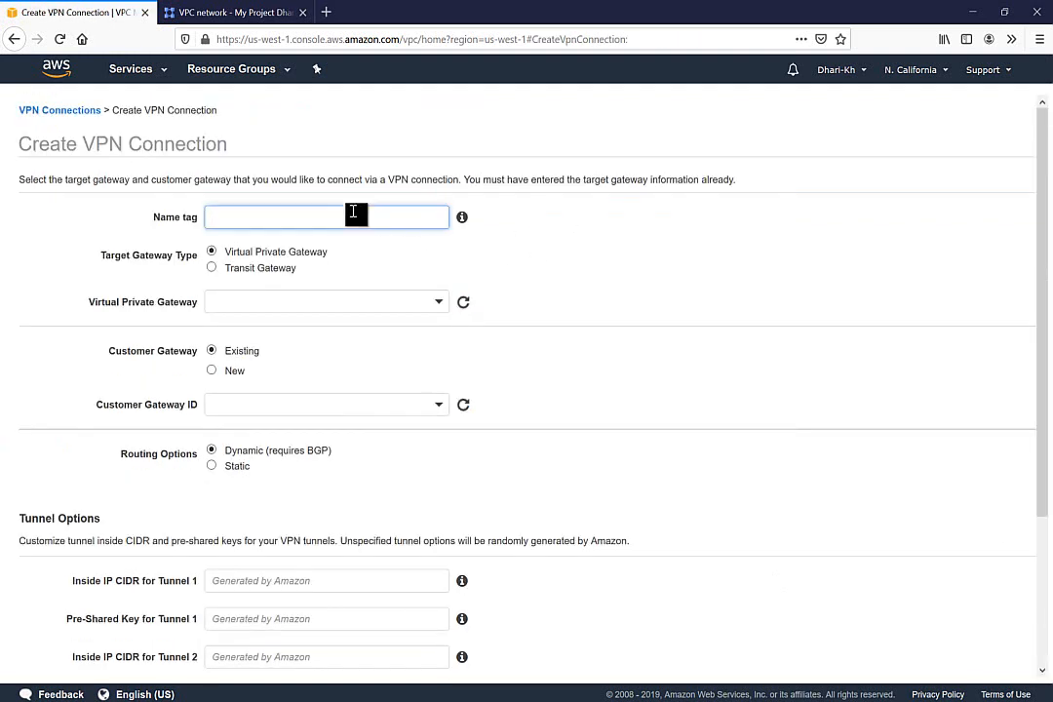
type("W")
type("S-TO-GCP")
left_click(247, 301)
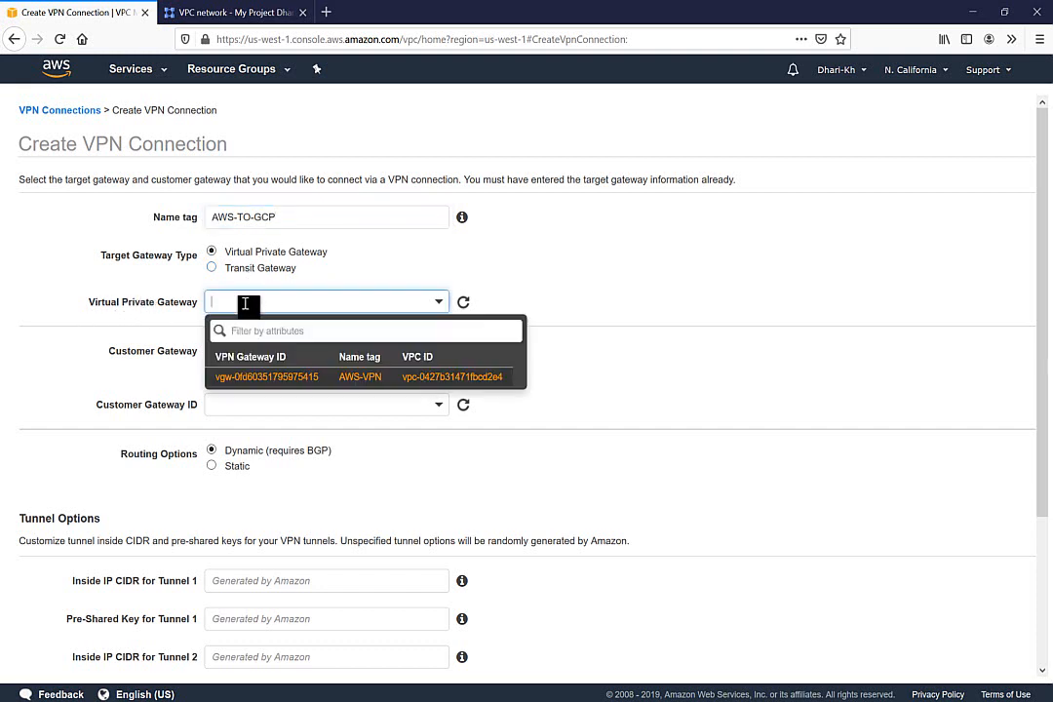
left_click(344, 381)
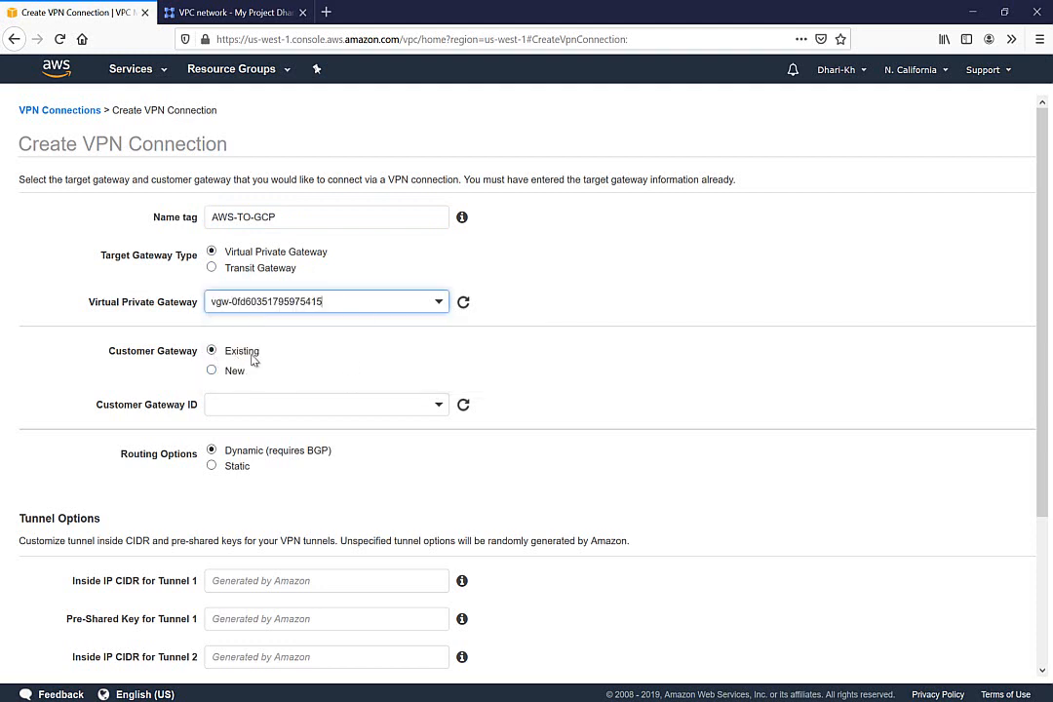
left_click(280, 406)
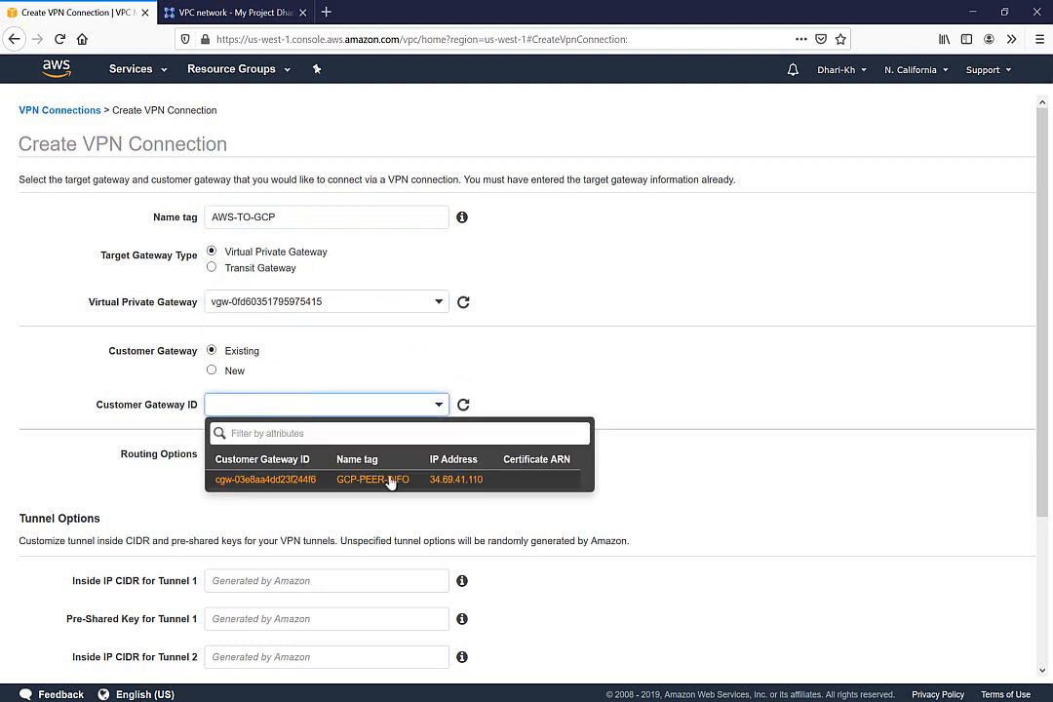
left_click(390, 480)
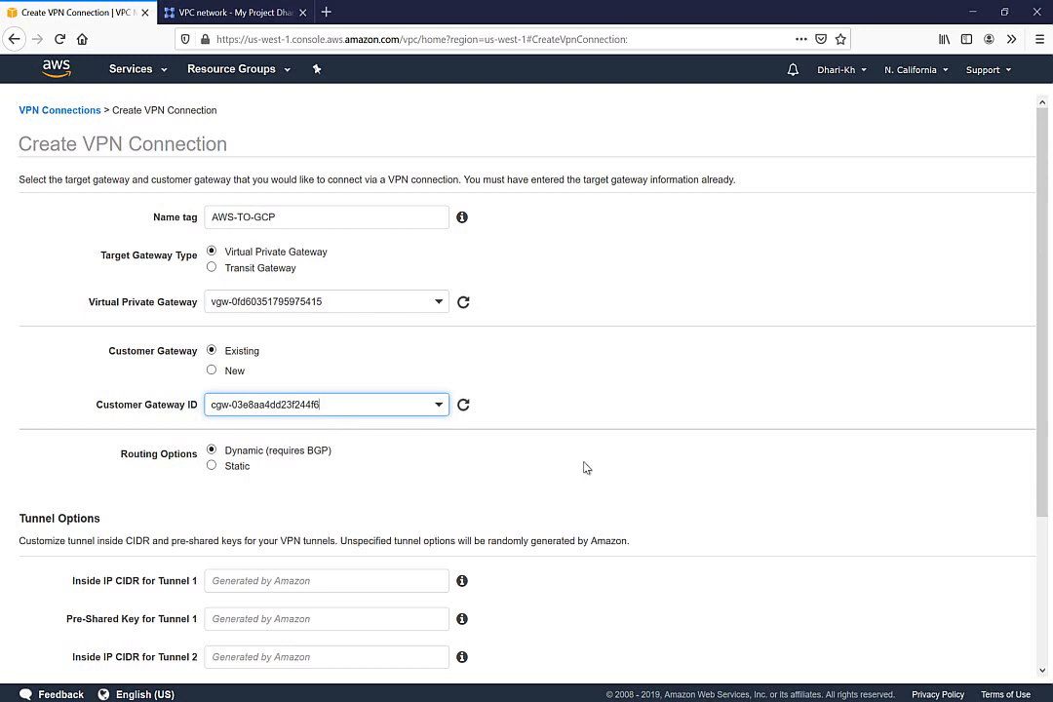
left_click_drag(1041, 328, 1037, 450)
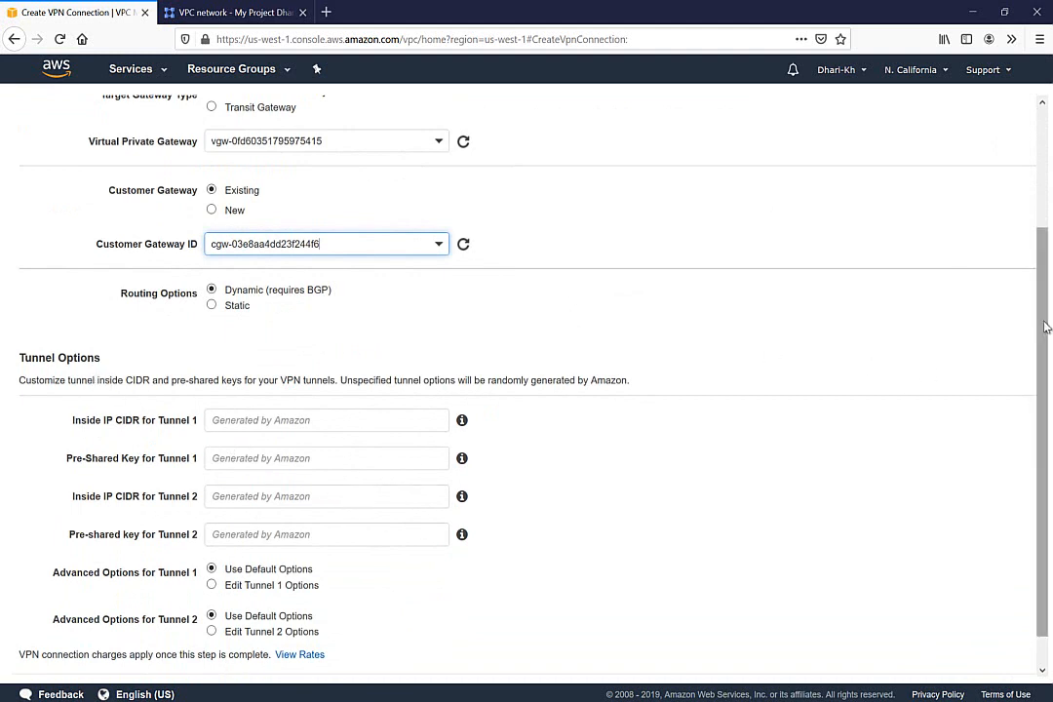
Enter a pre-shared key for Tunnel 1 and paste the same key into Tunnel 2
left_click_drag(1042, 345, 1035, 376)
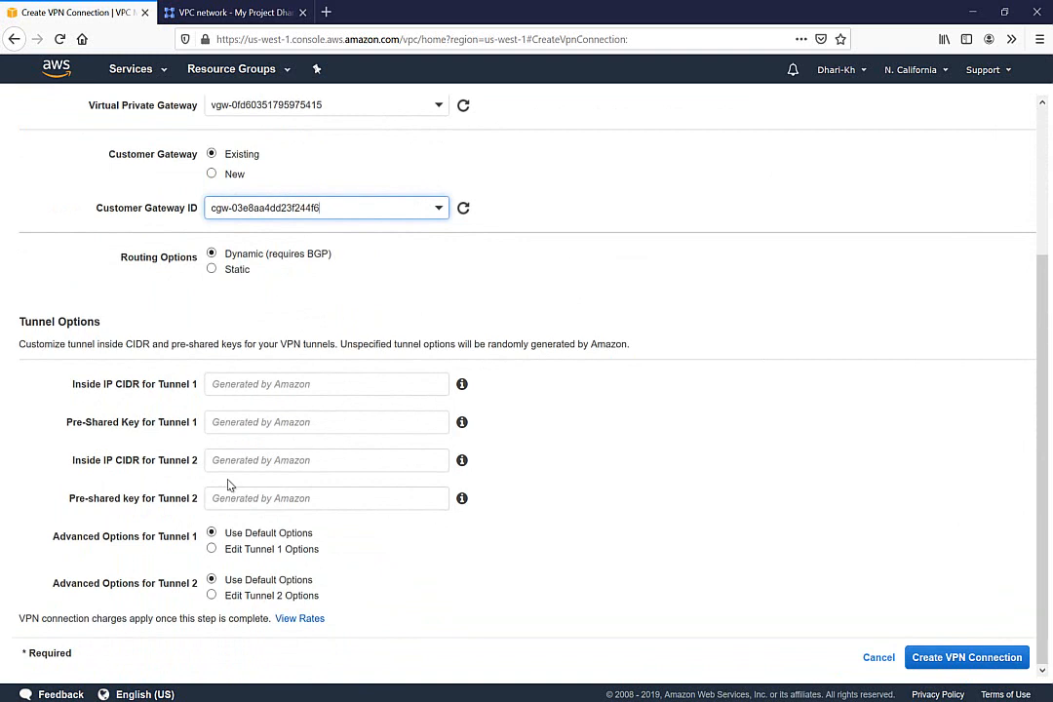
left_click(249, 425)
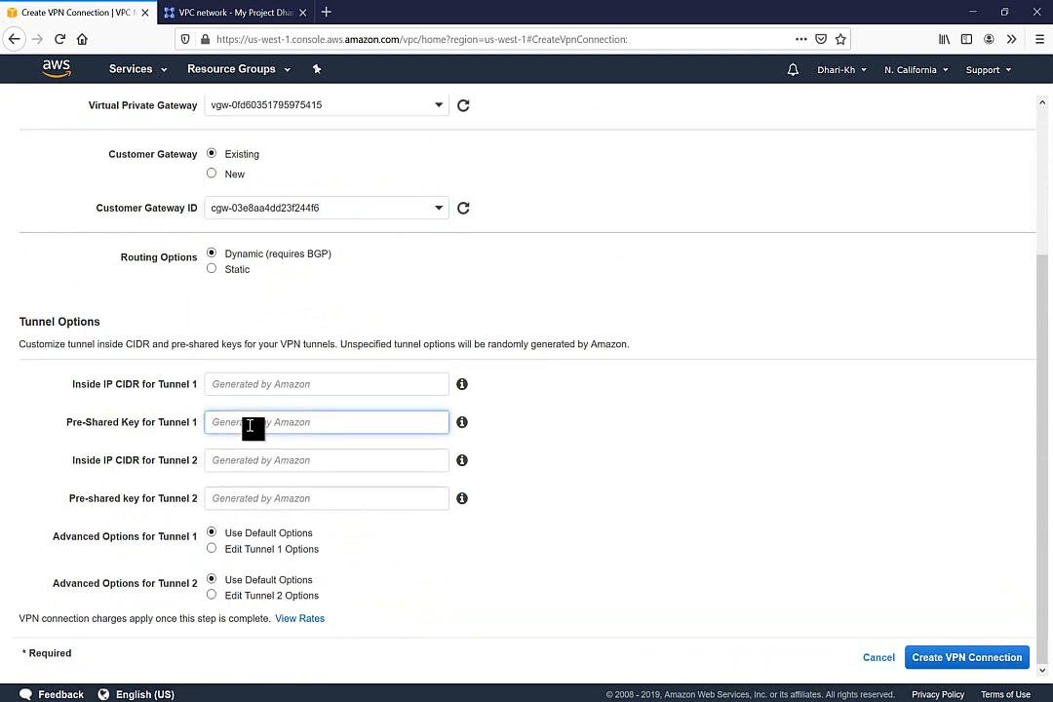
type("awsgcp123")
left_click_drag(266, 423, 165, 425)
key("ctrl+c")
left_click(222, 502)
key("ctrl+v")
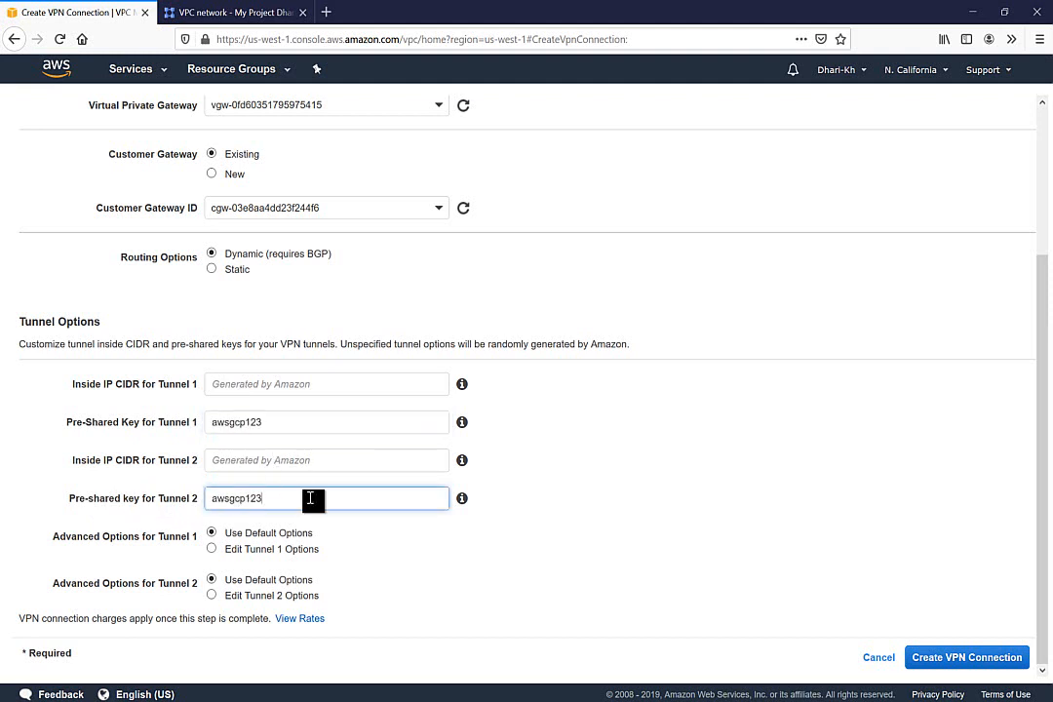
Open Tunnel 1's advanced options, then revert to Use Default Options
scroll(790, 341, "up", 1)
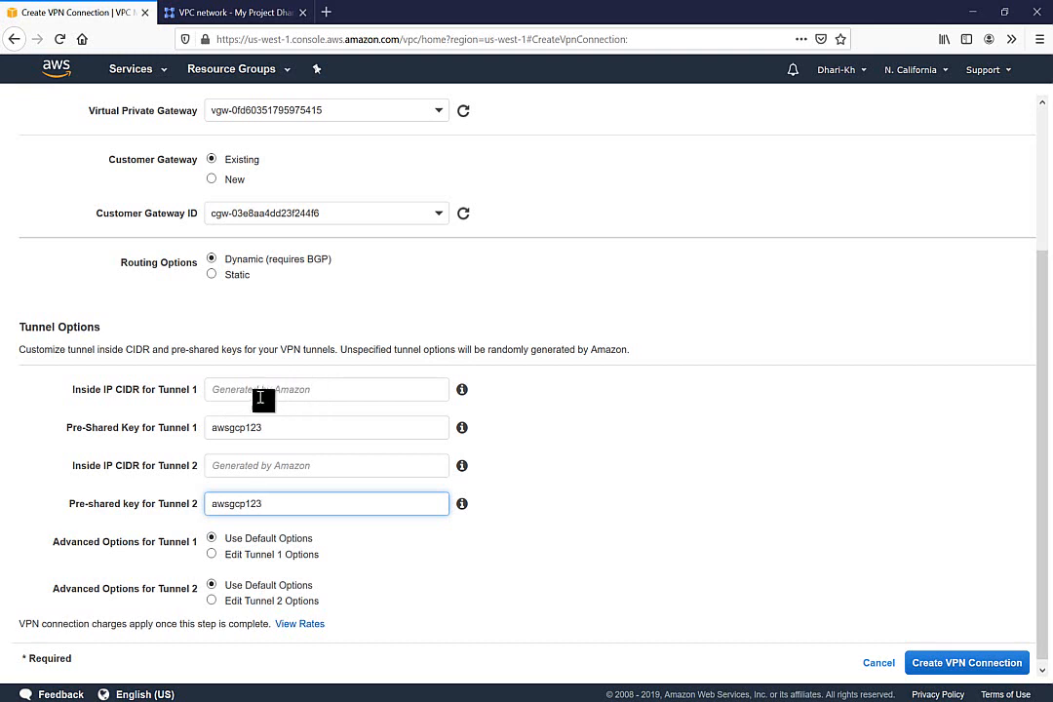
mouse_move(463, 390)
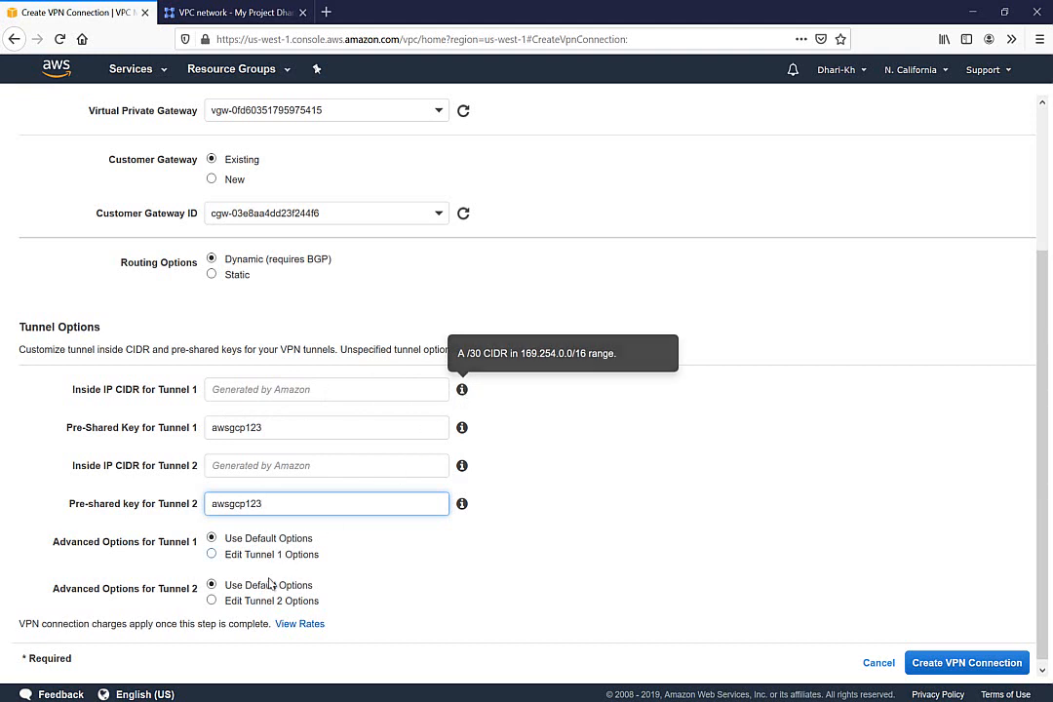
left_click(212, 554)
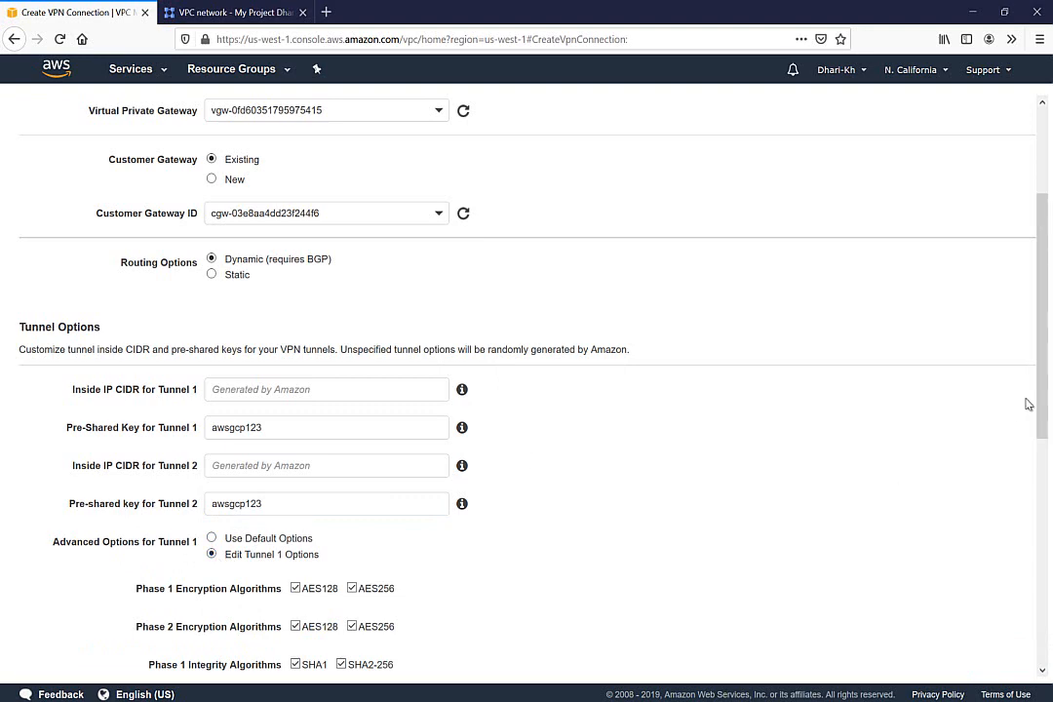
left_click_drag(1043, 409, 1044, 476)
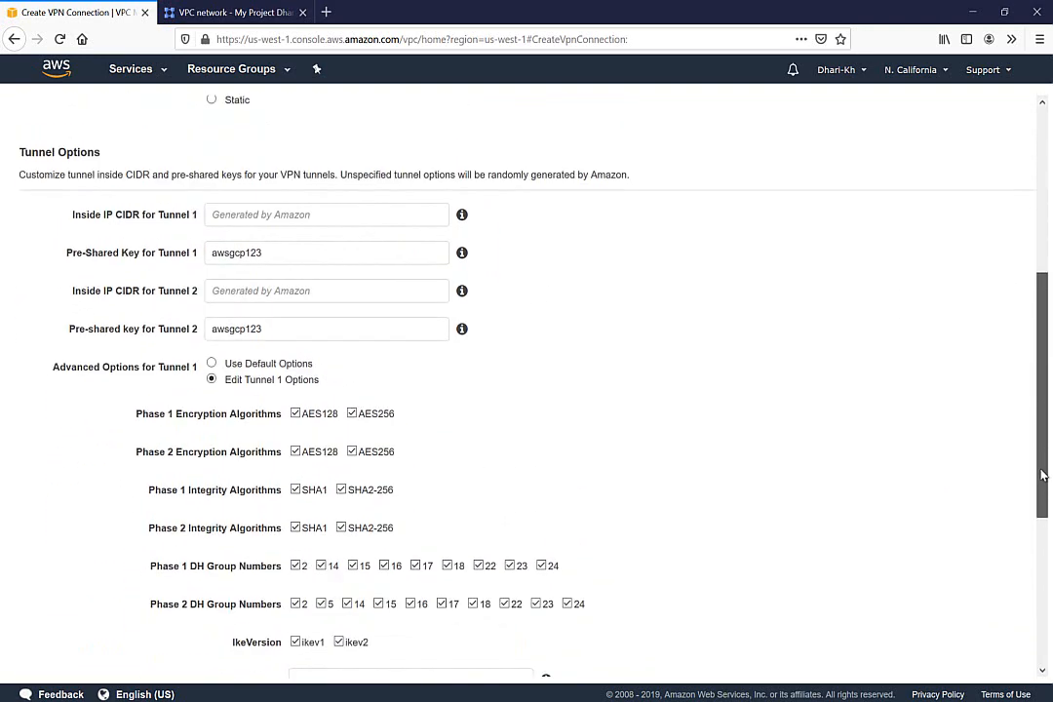
left_click(255, 365)
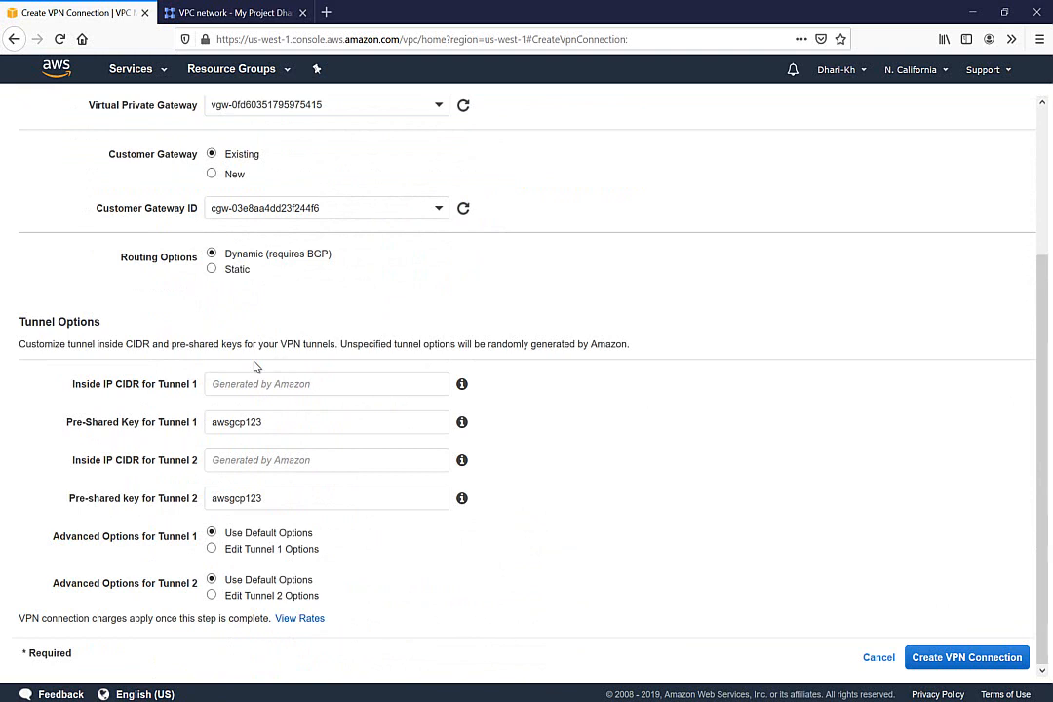
Create the AWS-TO-GCP site-to-site VPN connection and enlarge its details pane
left_click(942, 669)
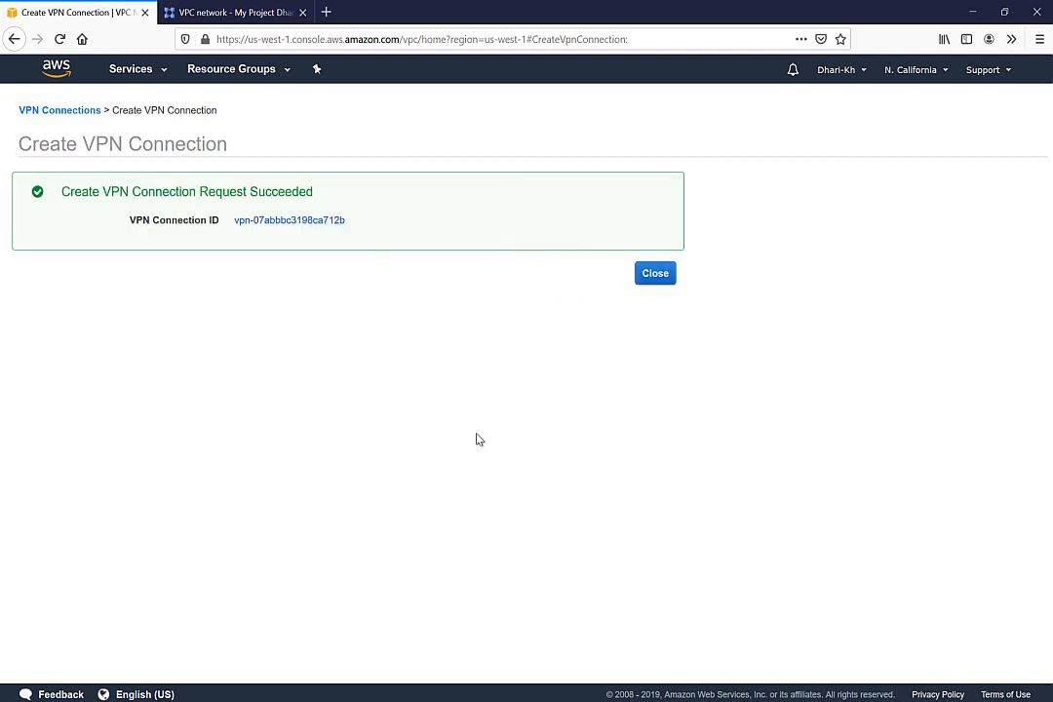
left_click(655, 276)
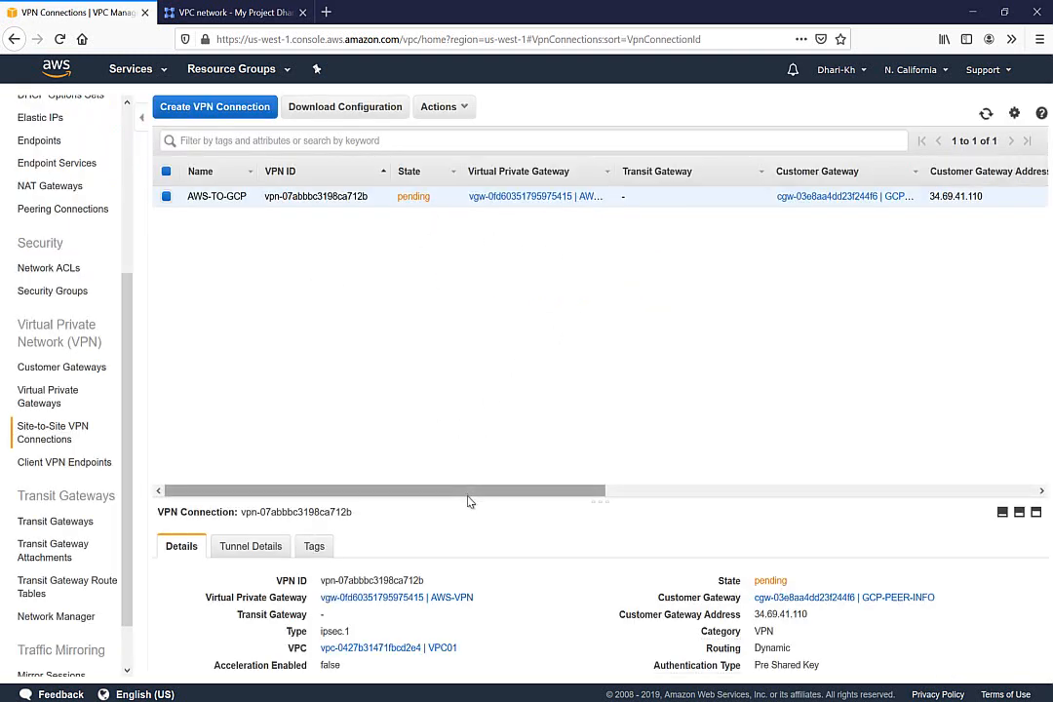
left_click_drag(470, 500, 463, 324)
Confirm both tunnels show as down, then bring up the OneNote VPN diagram
left_click(248, 381)
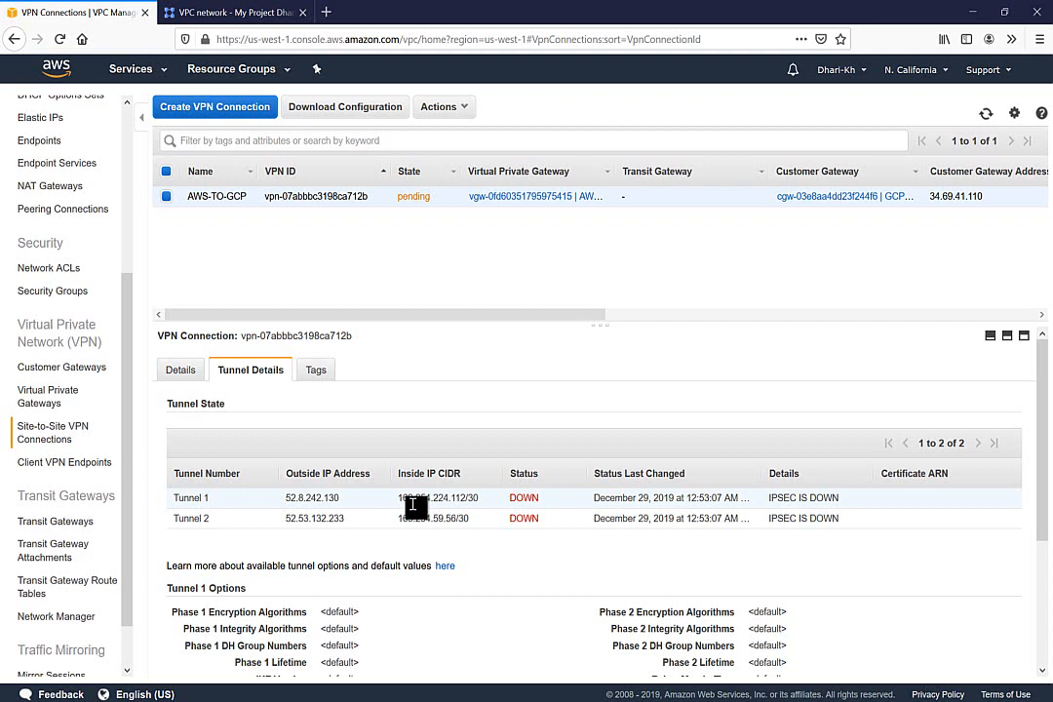
left_click(218, 14)
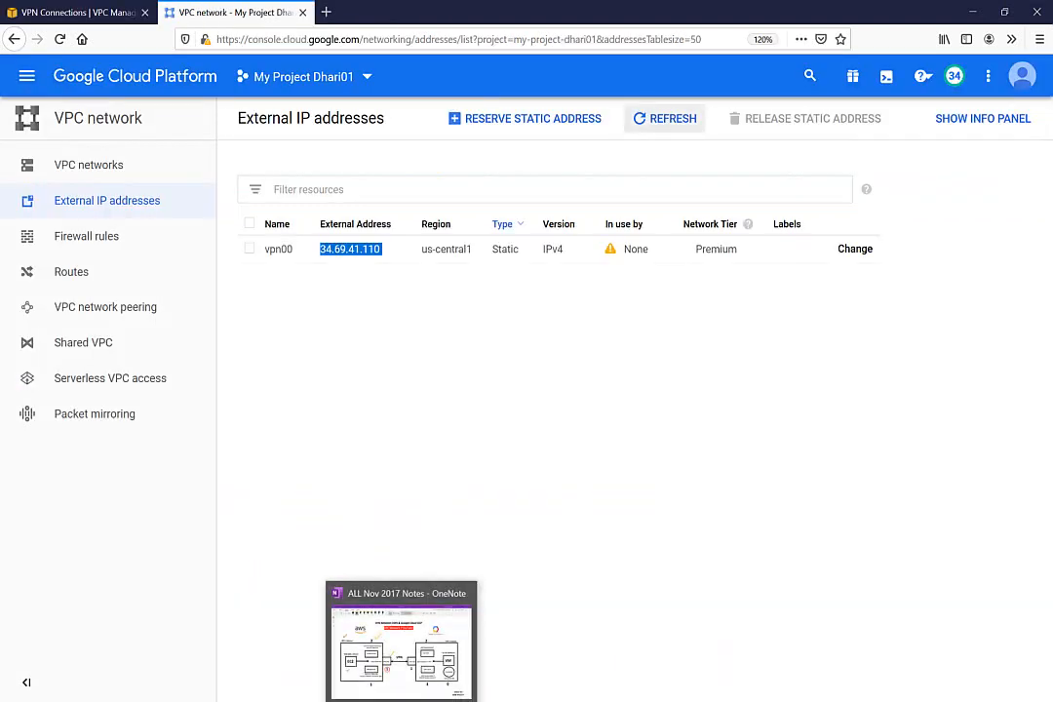
left_click(385, 648)
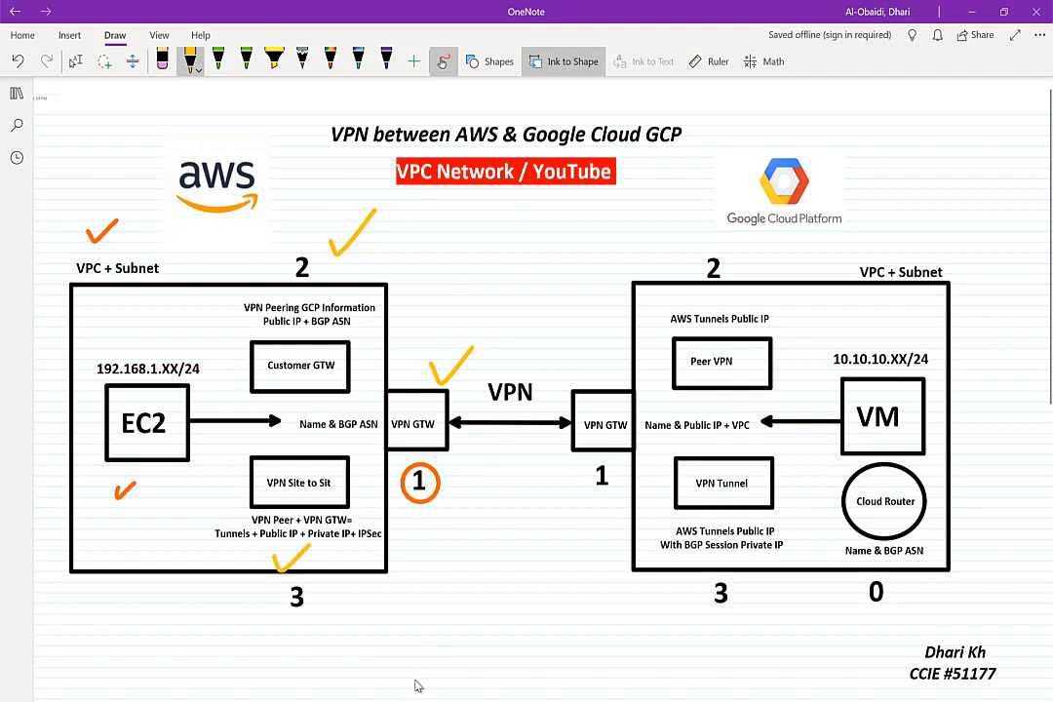
In yellow, tick off the AWS VPN step, circle EC2 and tick VPC + Subnet
left_click_drag(274, 553, 324, 531)
mouse_move(109, 343)
left_mouse_down()
mouse_move(88, 444)
mouse_move(219, 390)
mouse_move(115, 338)
left_mouse_up()
left_click_drag(112, 227, 139, 216)
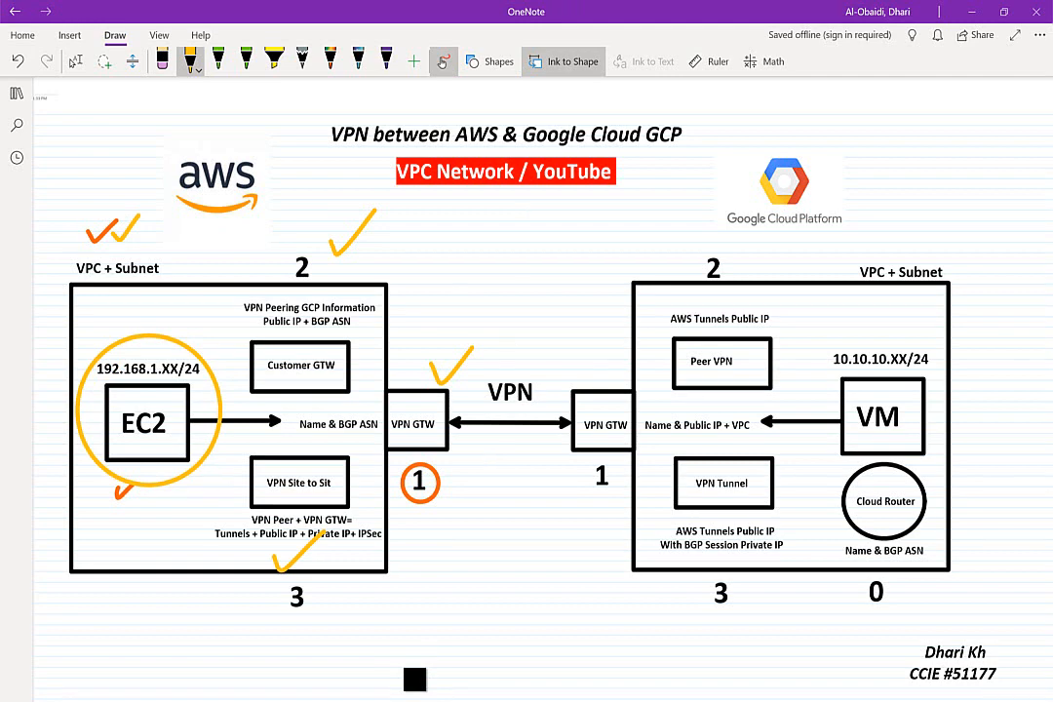
Circle the GCP VPN GTW, Peer VPN, VPN Tunnel and Cloud Router, then open GCP VPC networks
mouse_move(629, 344)
left_mouse_down()
mouse_move(565, 380)
mouse_move(648, 449)
mouse_move(639, 349)
left_mouse_up()
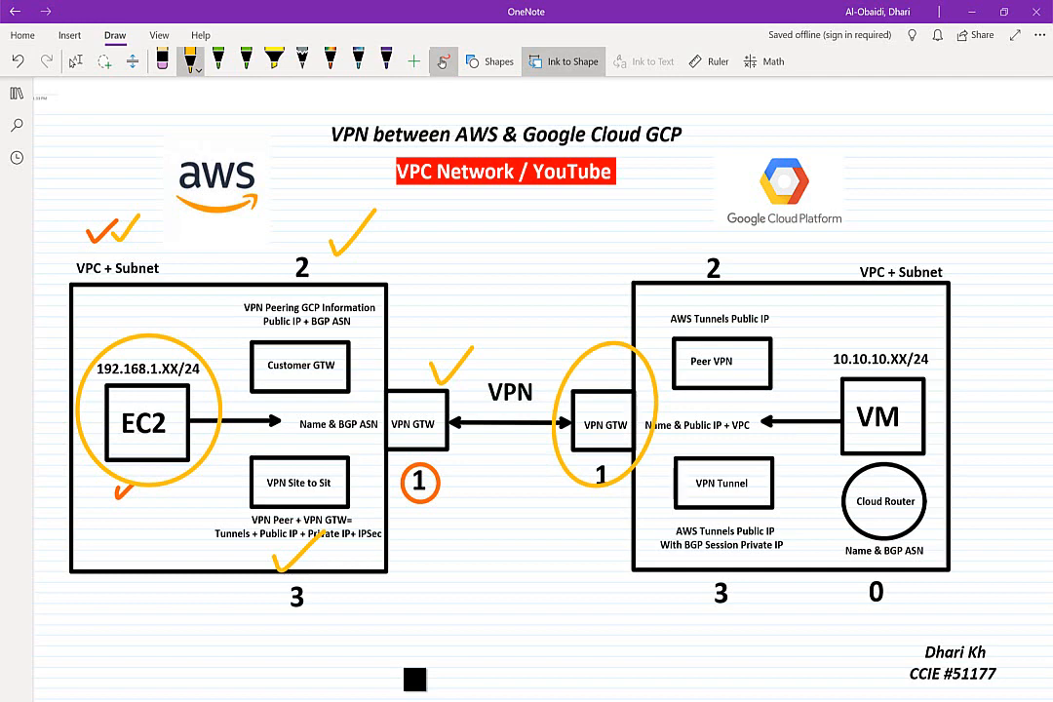
mouse_move(721, 266)
left_mouse_down()
mouse_move(663, 356)
mouse_move(727, 269)
left_mouse_up()
mouse_move(721, 424)
left_mouse_down()
mouse_move(652, 503)
mouse_move(729, 427)
left_mouse_up()
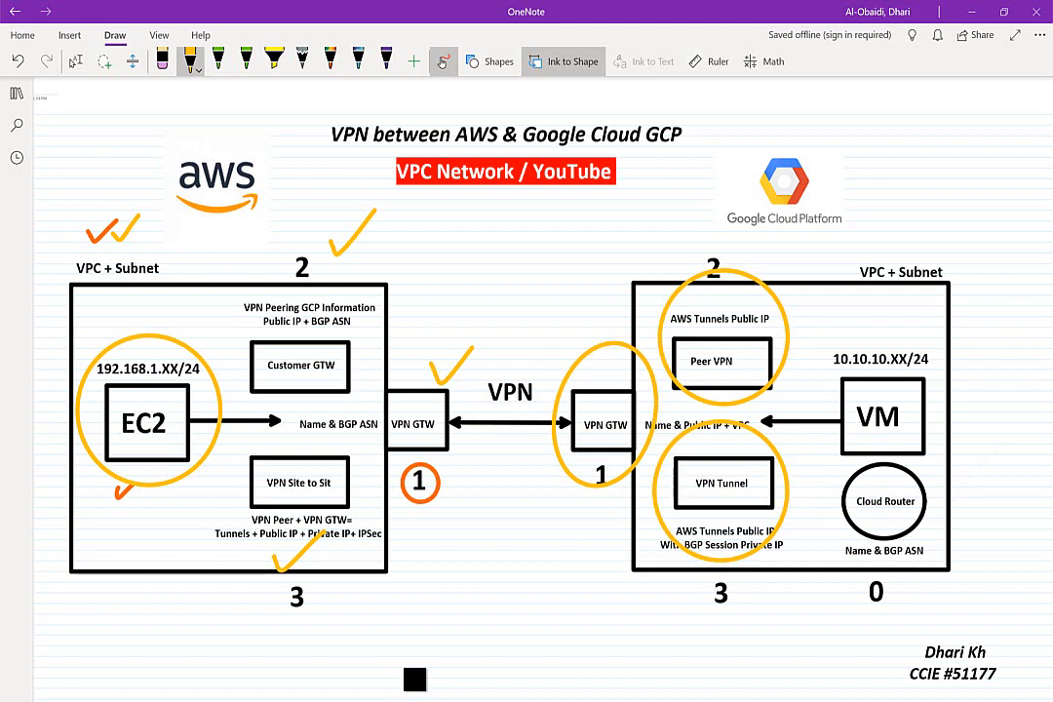
mouse_move(878, 446)
left_mouse_down()
mouse_move(812, 508)
mouse_move(875, 569)
mouse_move(883, 447)
left_mouse_up()
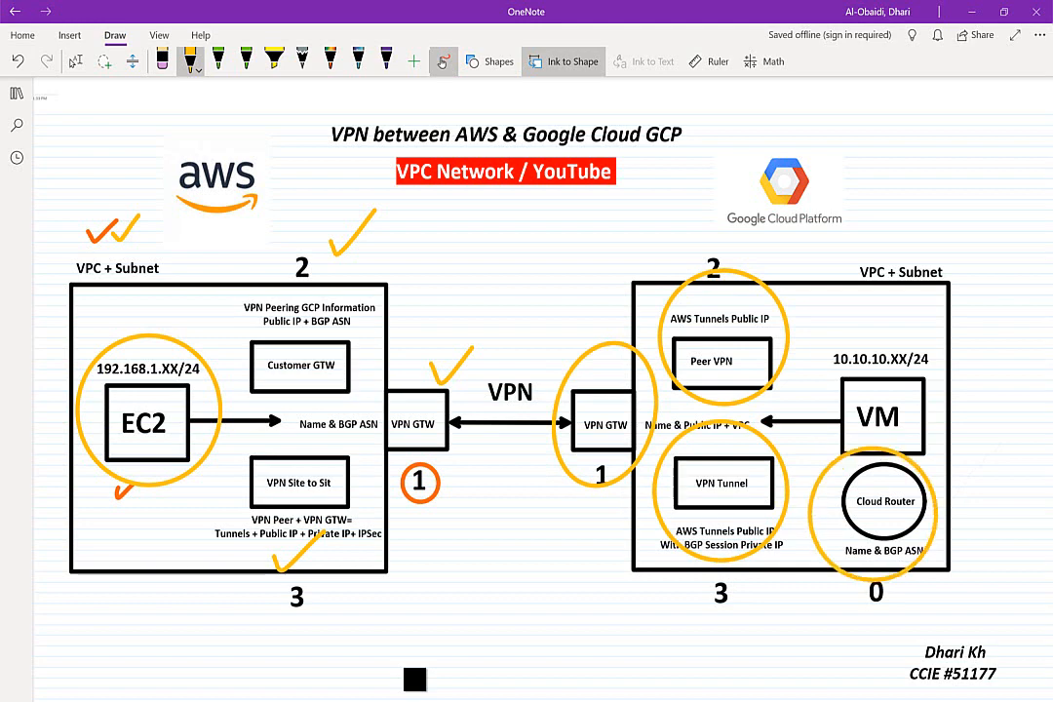
left_click_drag(853, 615, 939, 616)
key("alt+Tab")
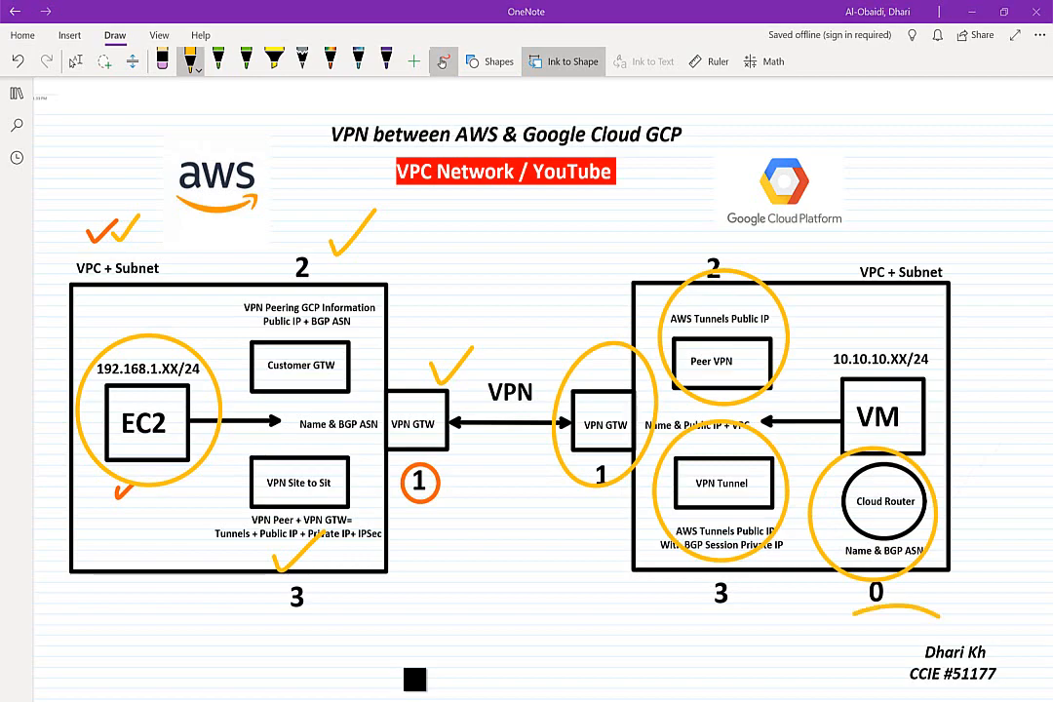
left_click(143, 162)
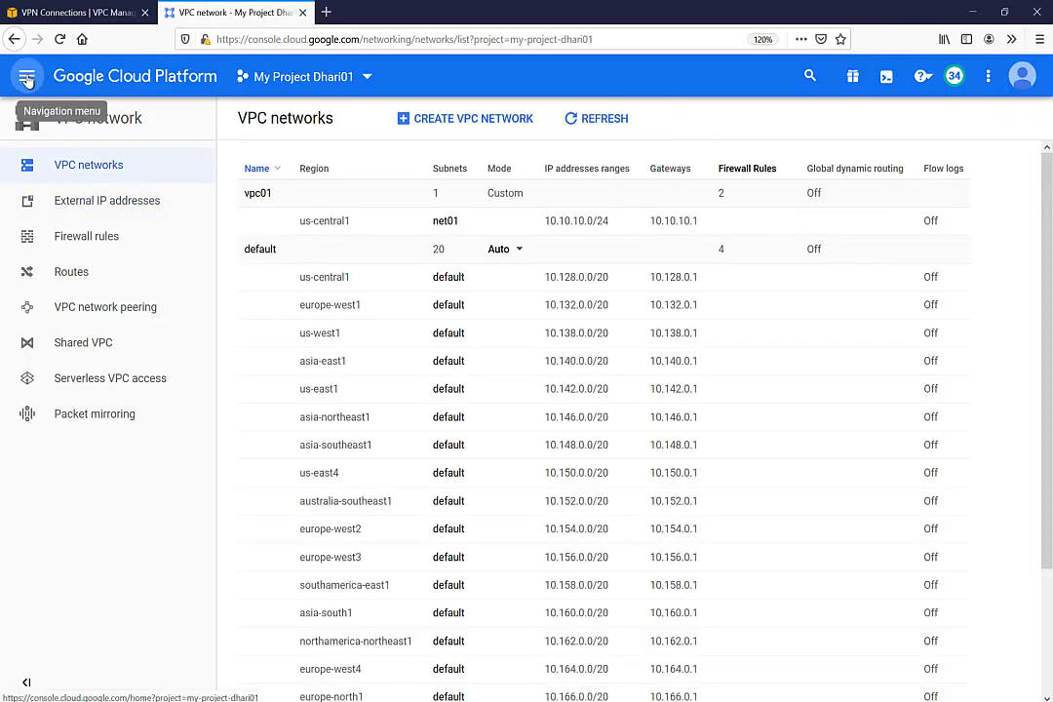
Go to Cloud Routers in Google Cloud and start creating a new cloud router
left_click(27, 76)
mouse_move(86, 214)
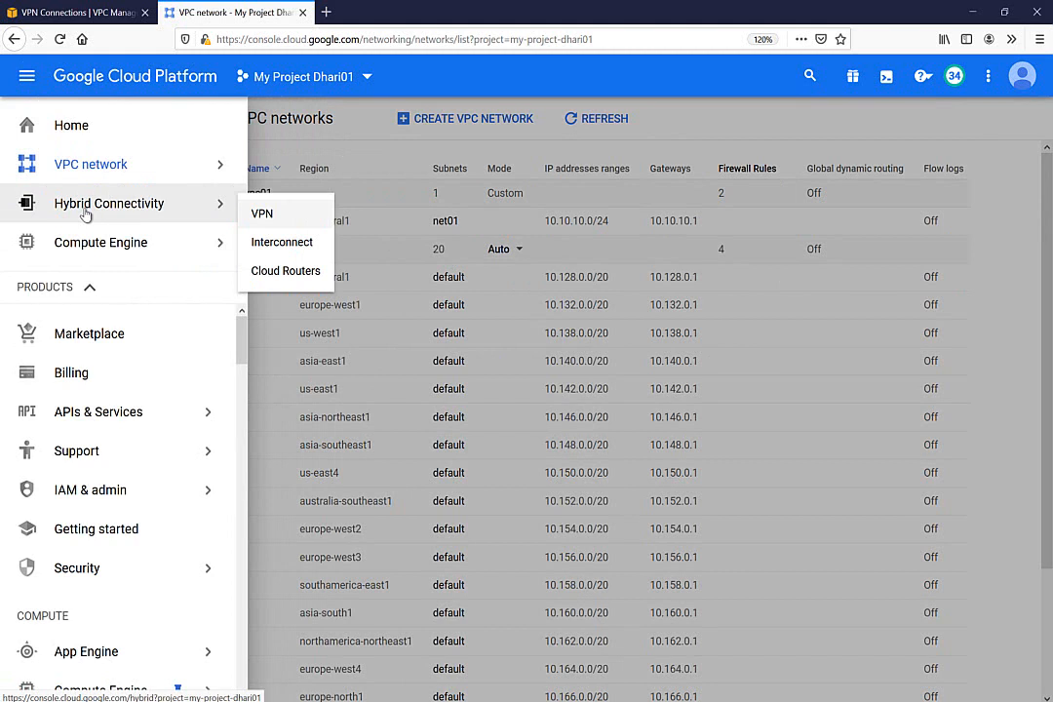
left_click(273, 272)
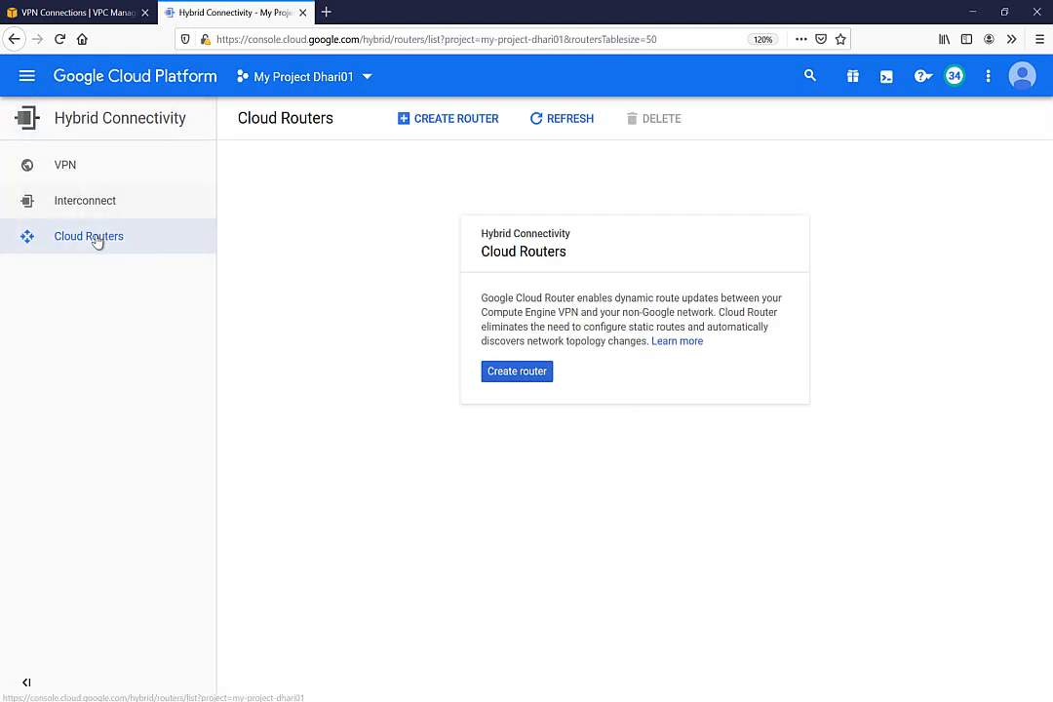
left_click(519, 377)
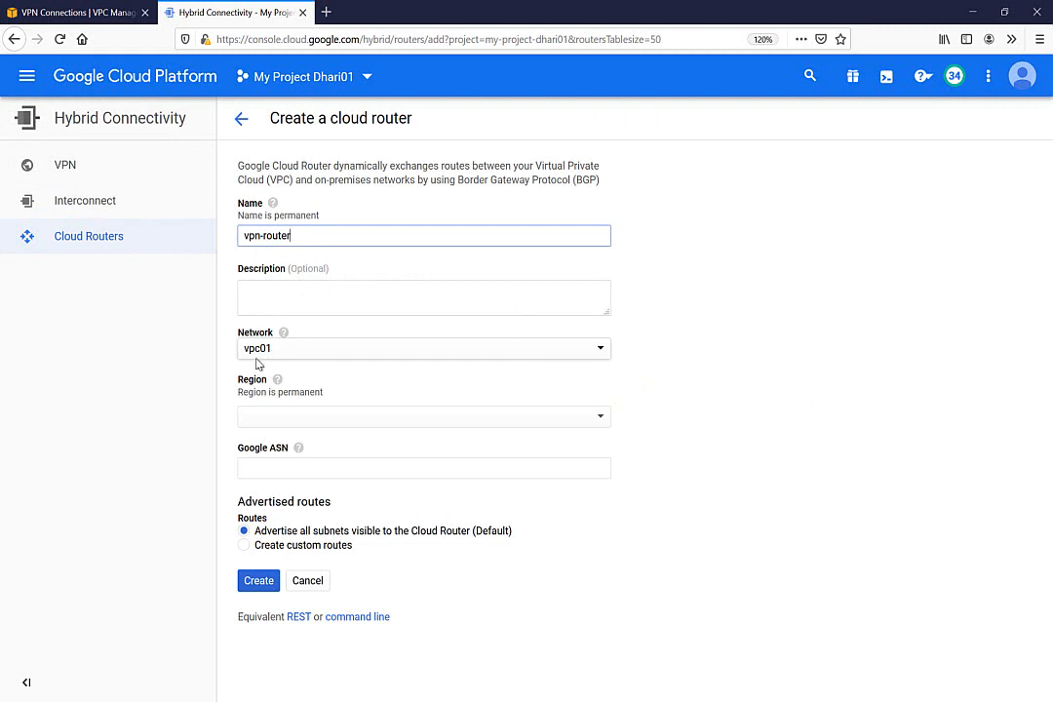
Set the router's region to us-central1 (Iowa) and its Google ASN to 65444
left_click(293, 418)
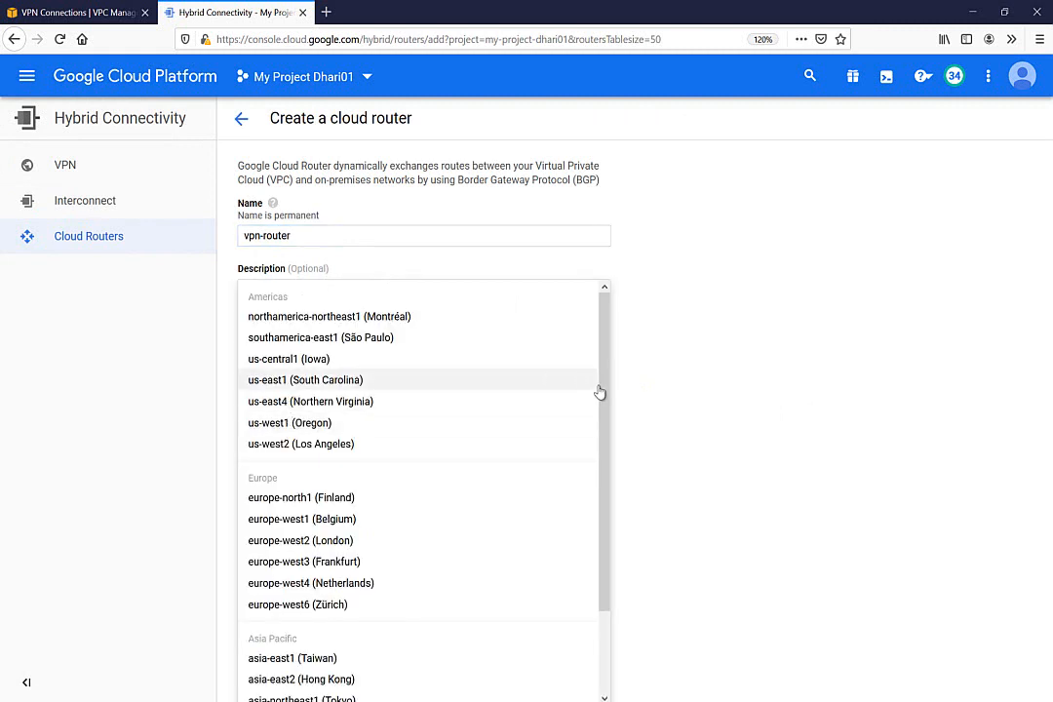
left_click_drag(606, 402, 620, 315)
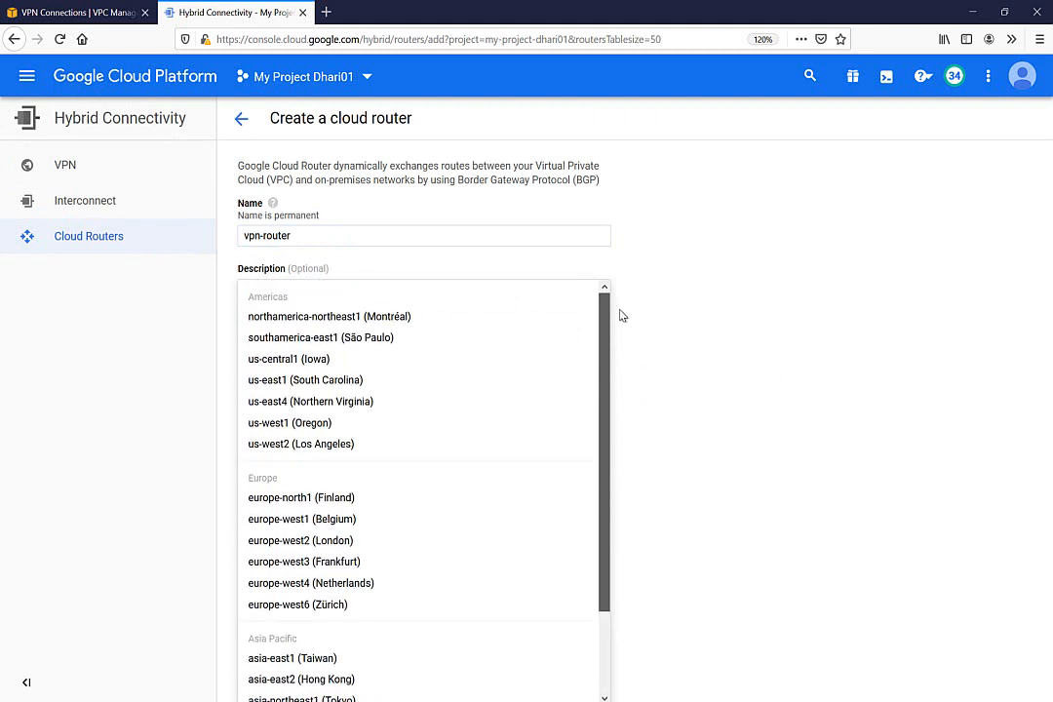
left_click(277, 362)
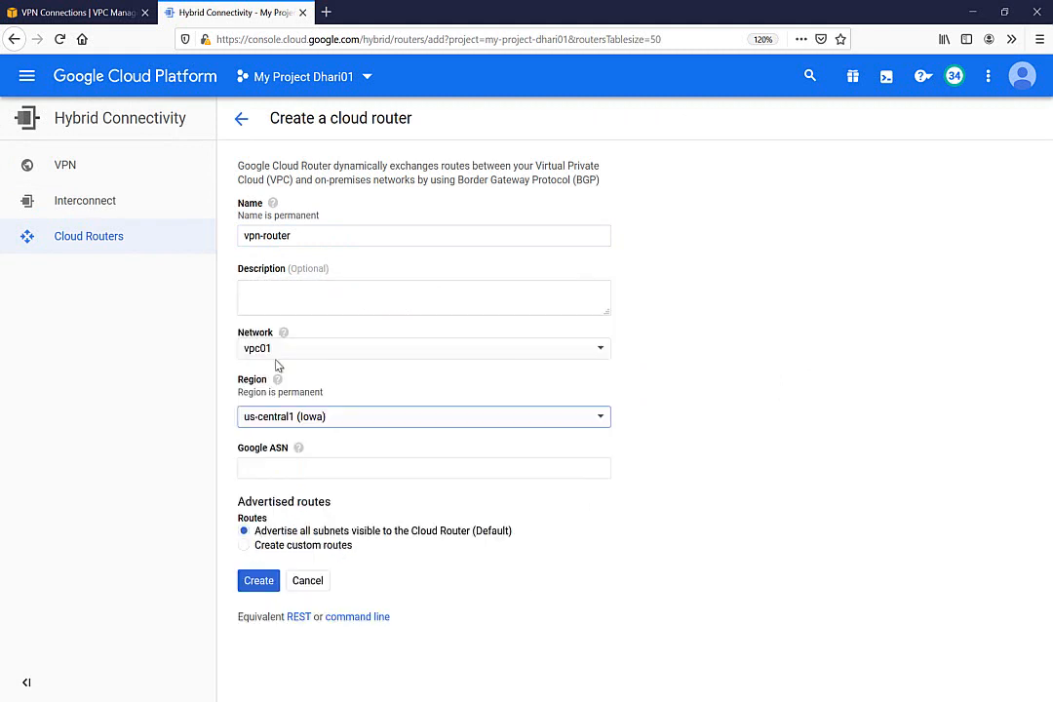
left_click(268, 468)
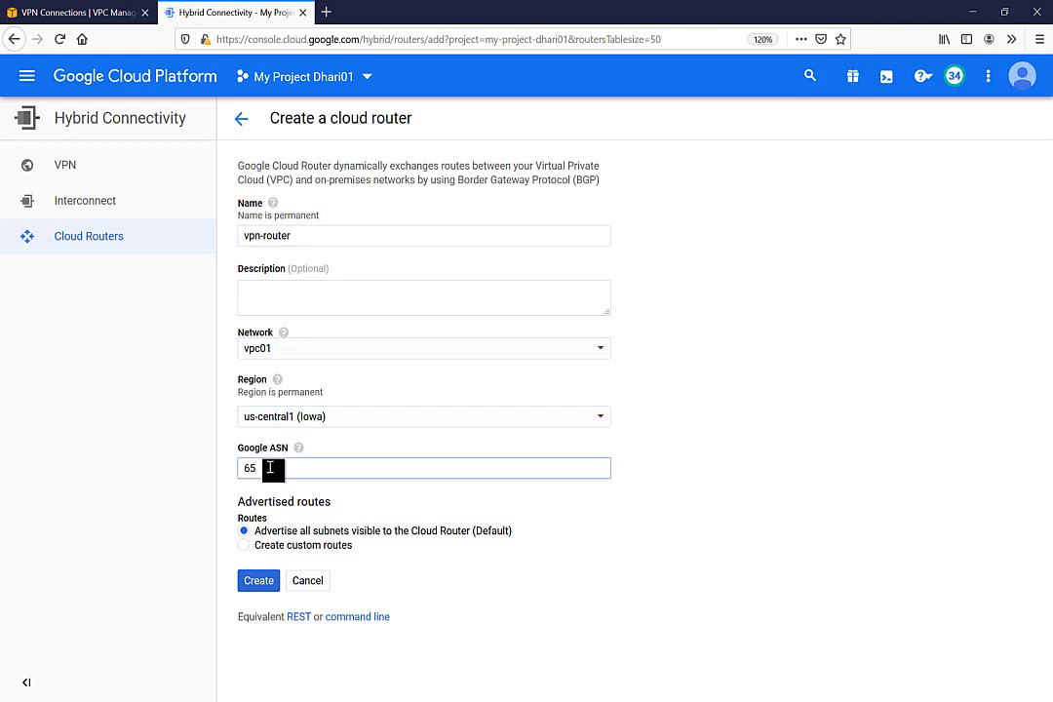
type("65444")
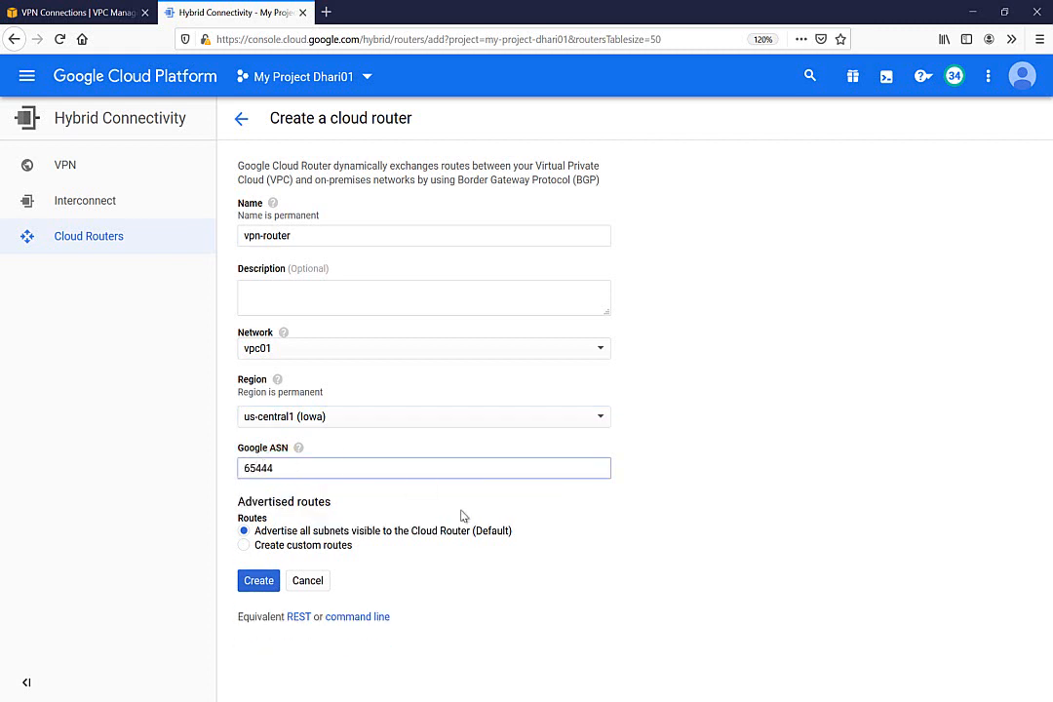
mouse_move(297, 450)
left_click(88, 13)
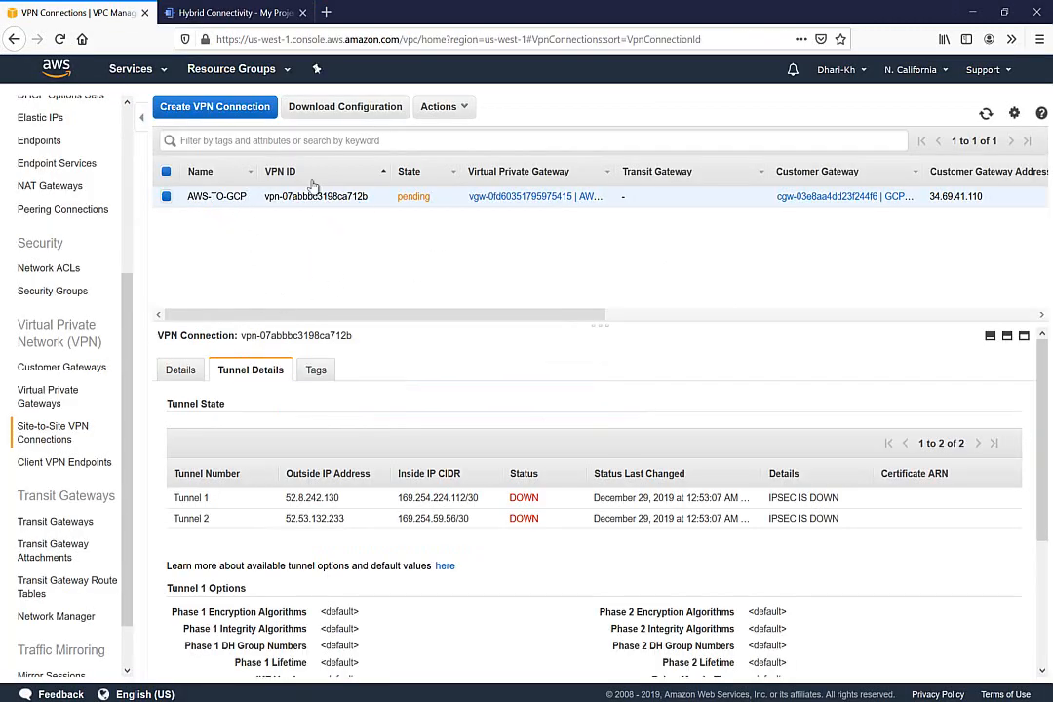
left_click(40, 407)
left_click(60, 372)
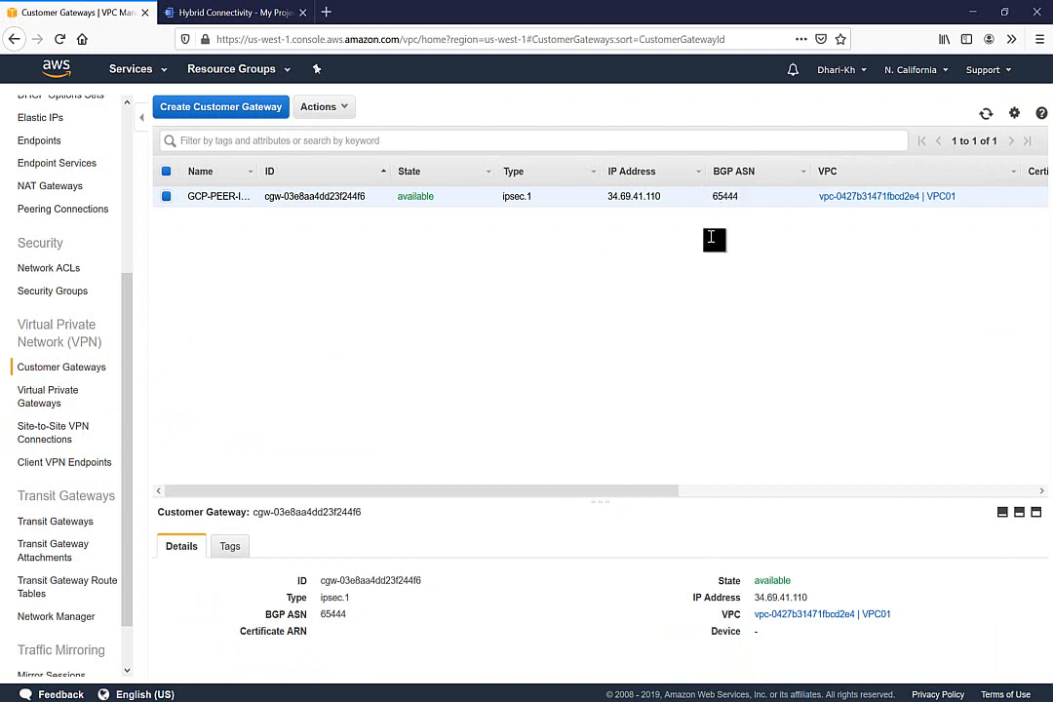
left_click(217, 15)
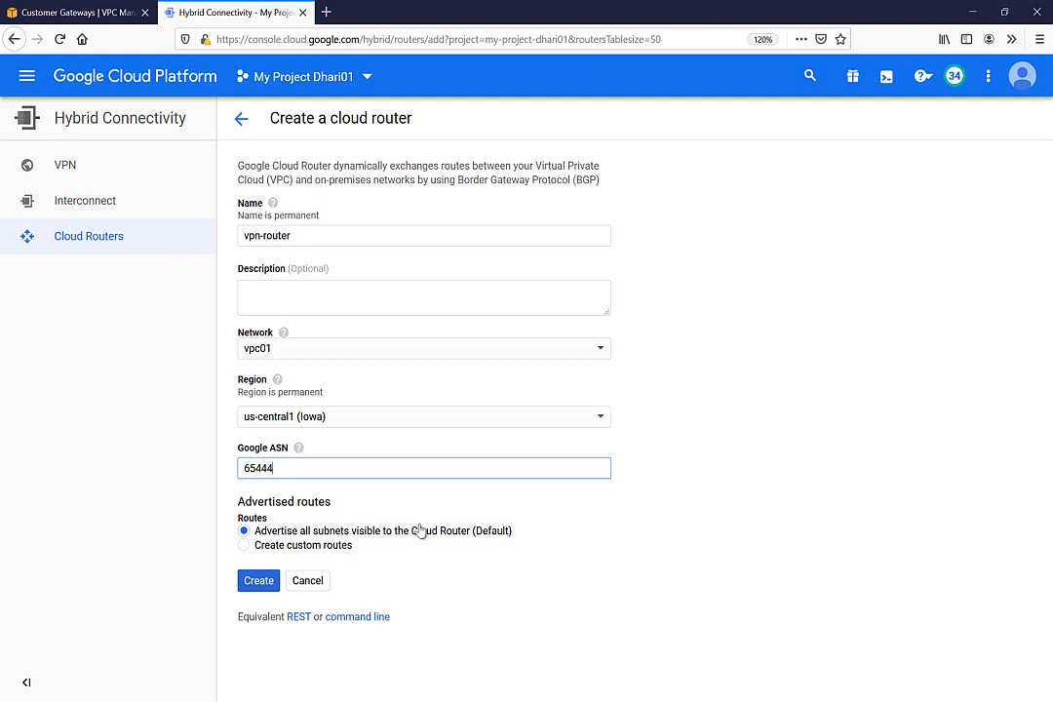
Keep route advertisement on all visible subnets (Default) and create vpn-router
left_click(302, 552)
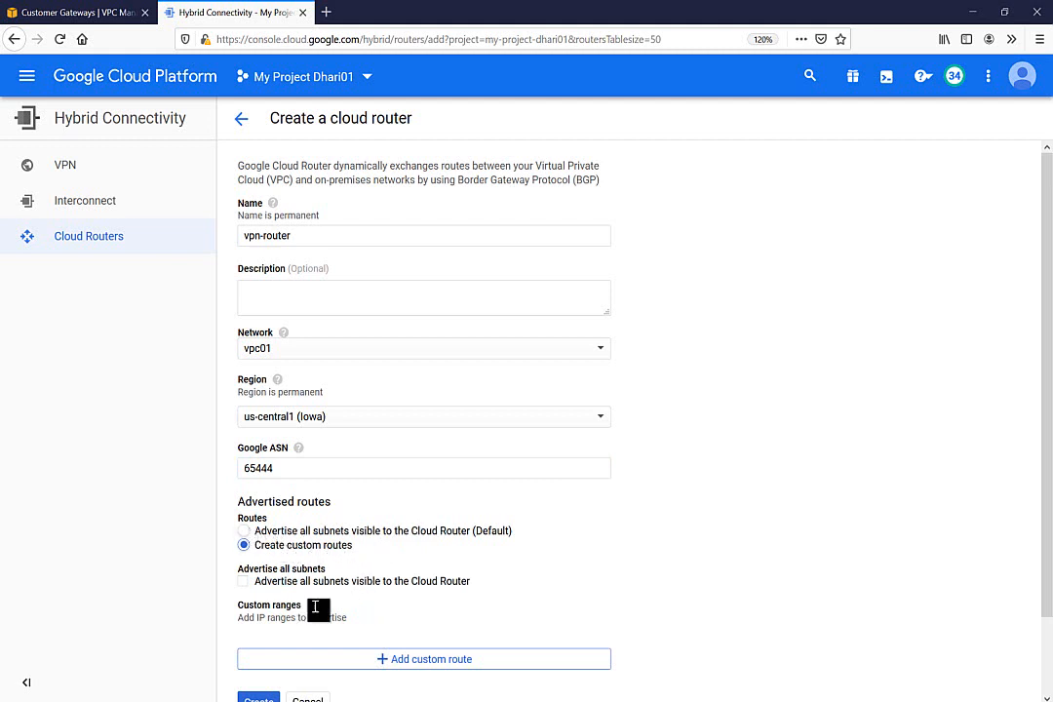
left_click(290, 532)
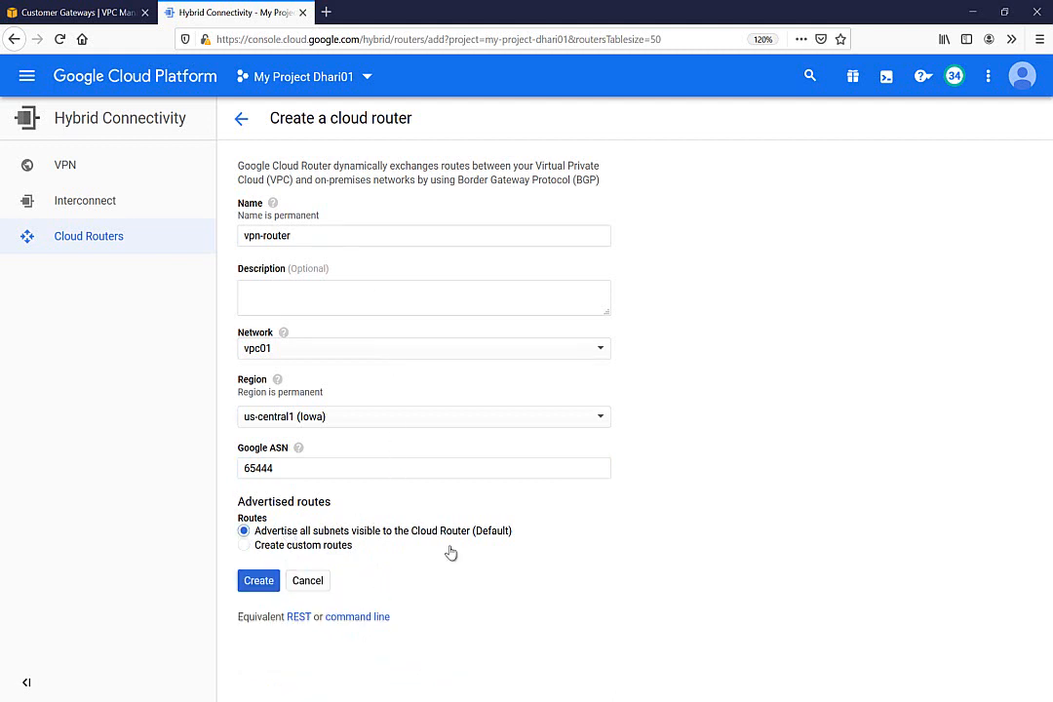
left_click(261, 584)
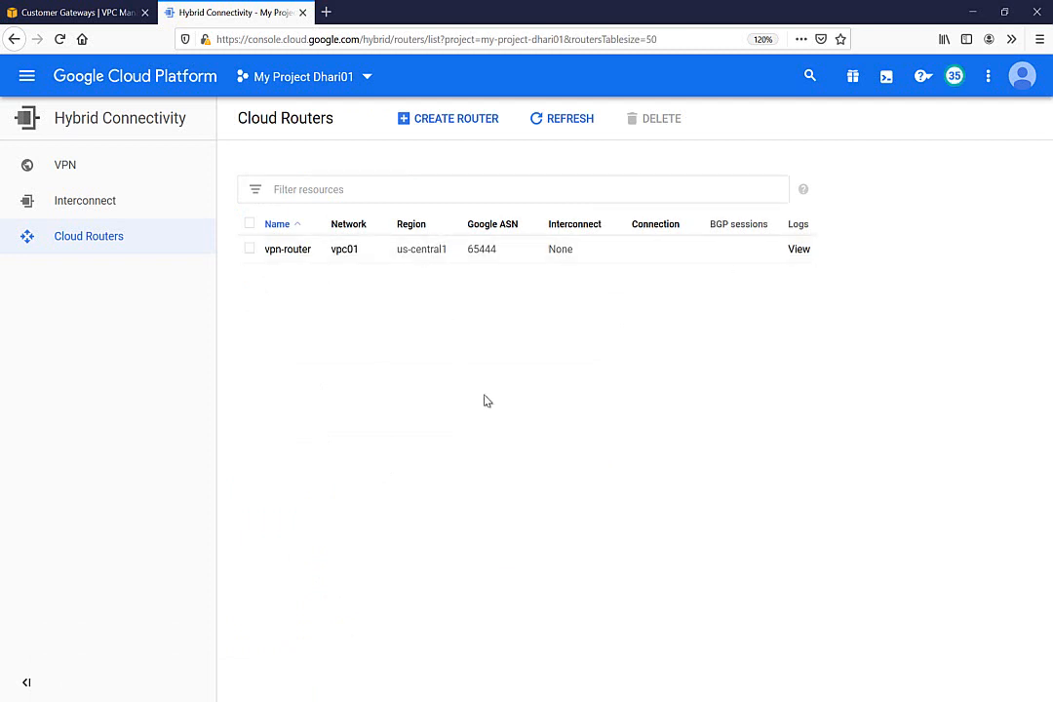
Start a new Classic VPN connection from the Cloud VPN page
left_click(65, 166)
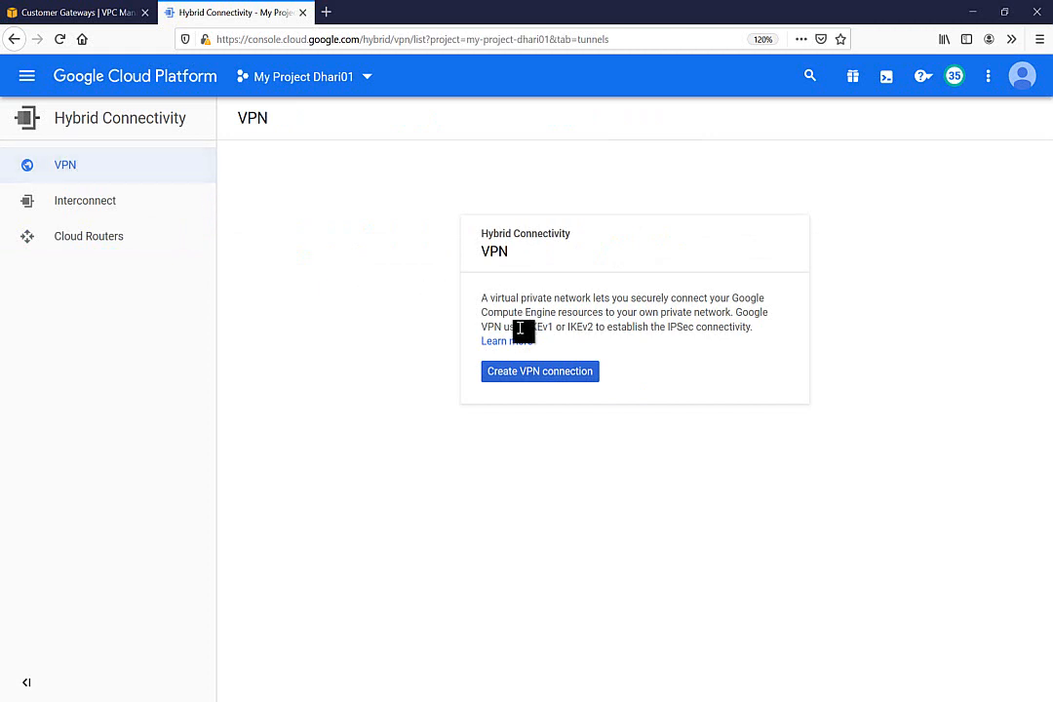
left_click(509, 372)
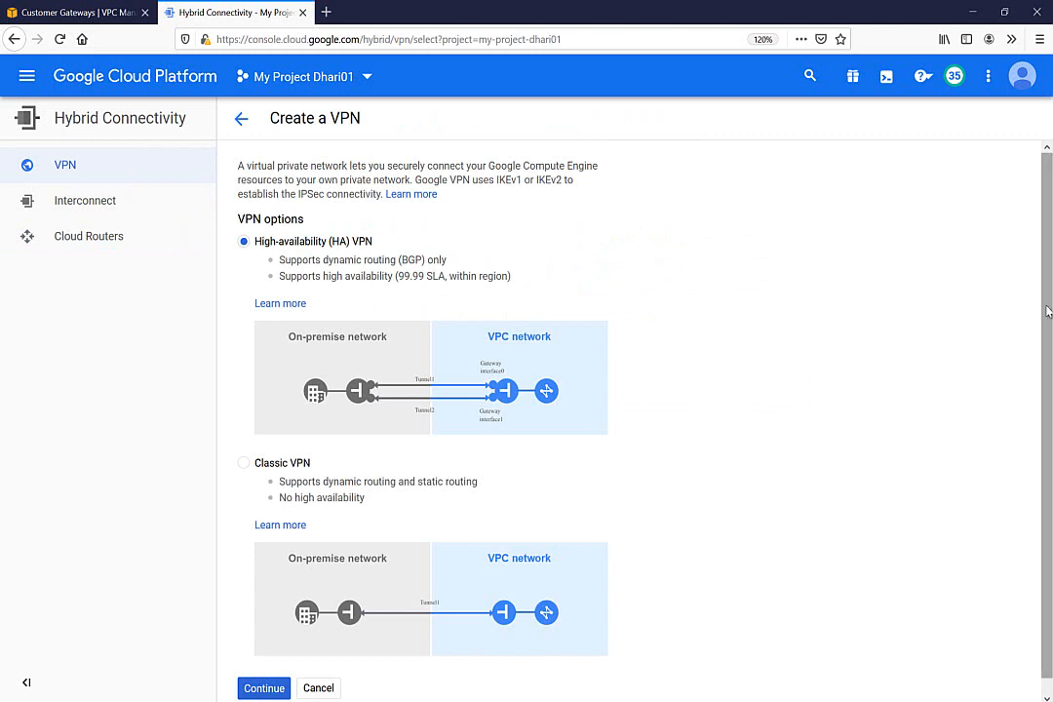
left_click_drag(1048, 310, 1047, 412)
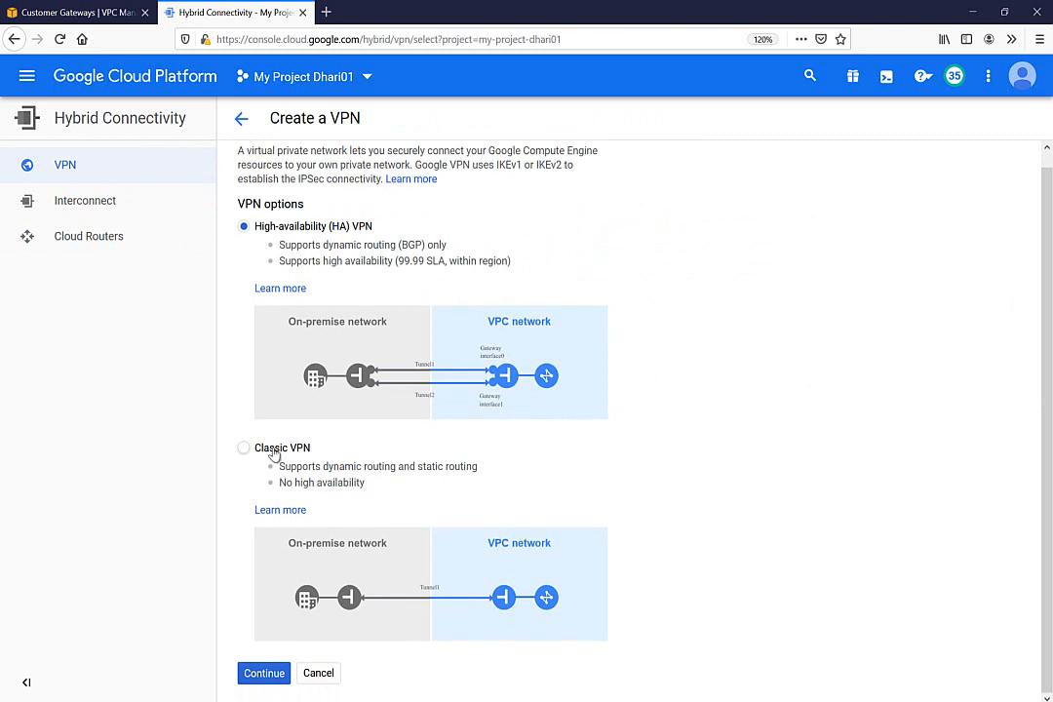
left_click(275, 452)
left_click(269, 677)
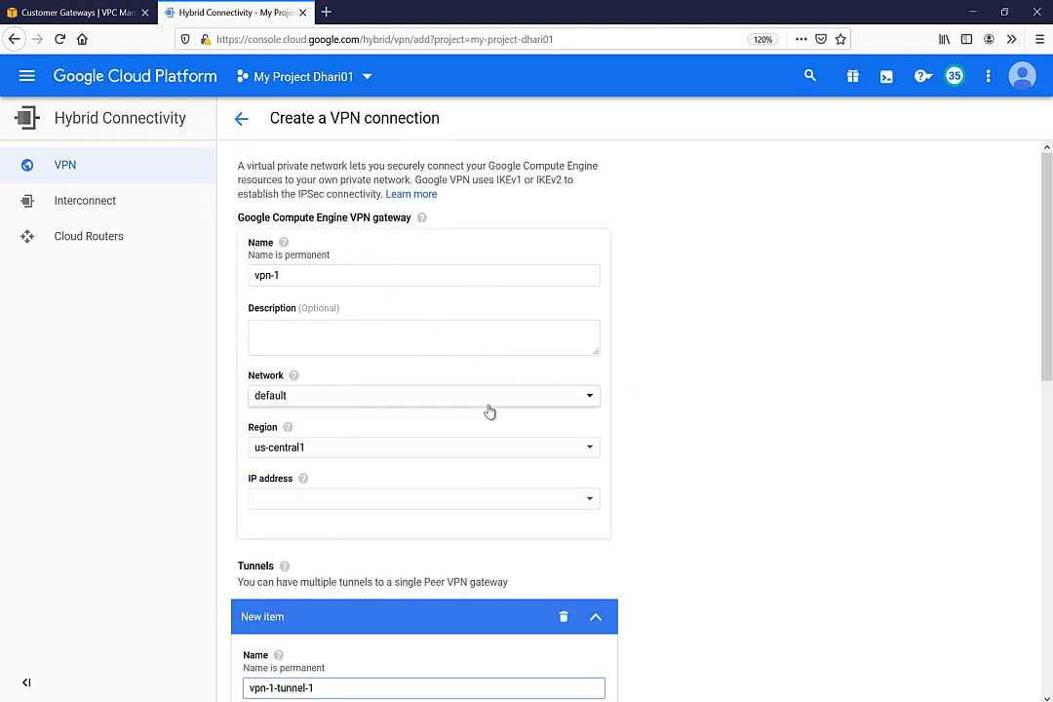
Name the gateway vpn-01 and tick off the Cloud Router and Google VPN GTW in the diagram
left_click(288, 276)
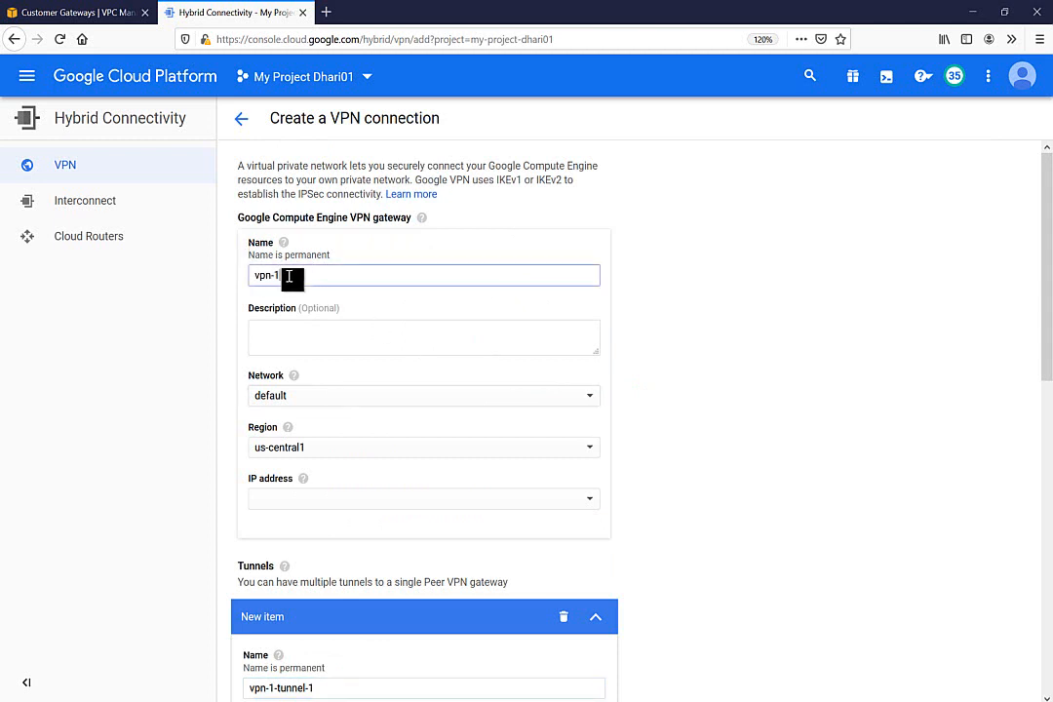
key("BackSpace")
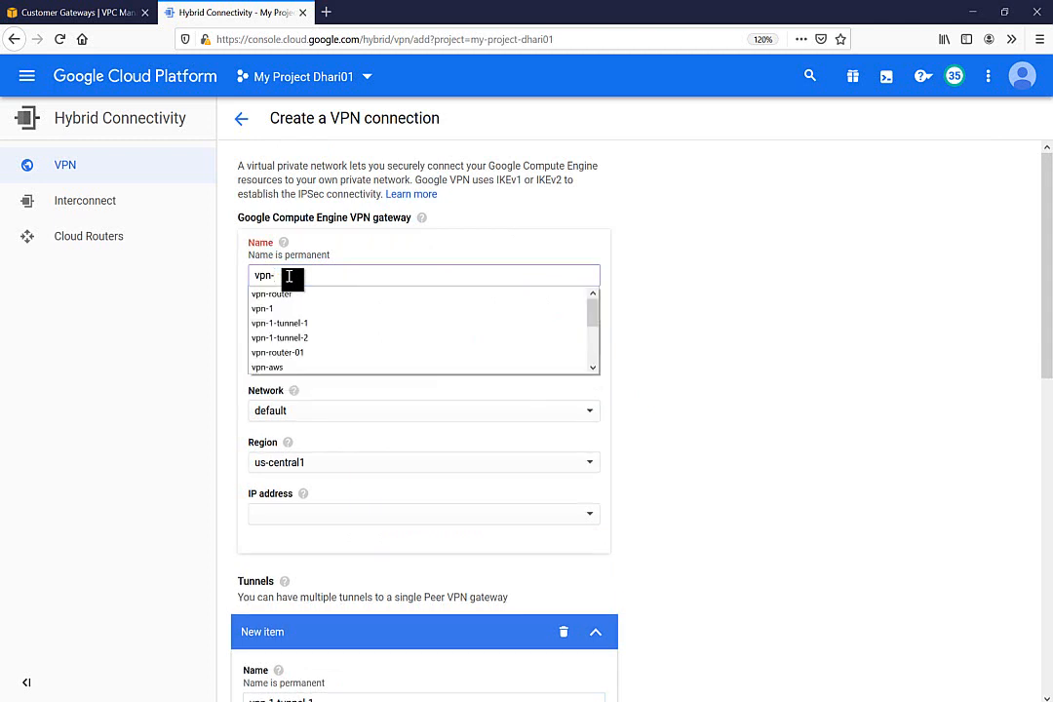
type("01")
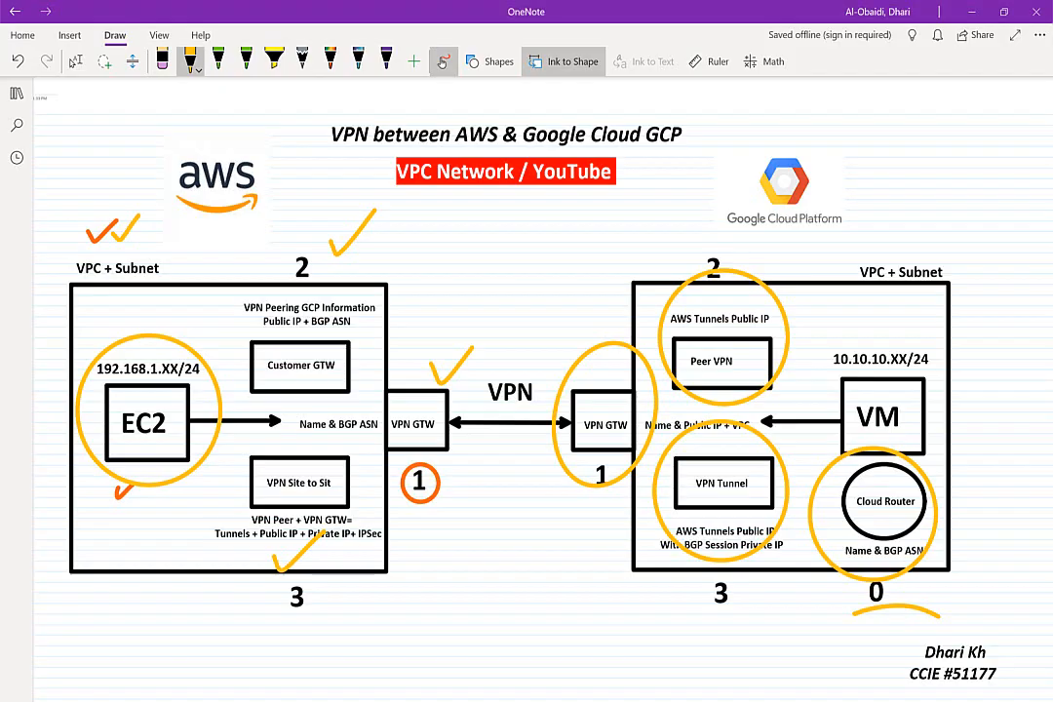
left_click_drag(968, 498, 1032, 446)
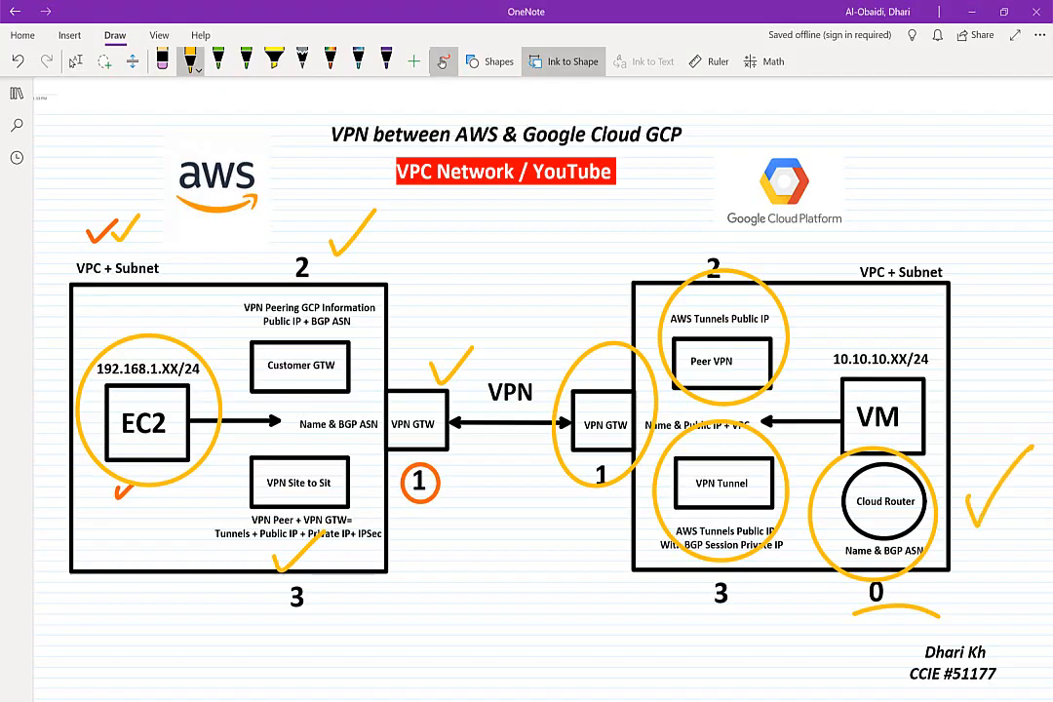
left_click_drag(562, 333, 590, 244)
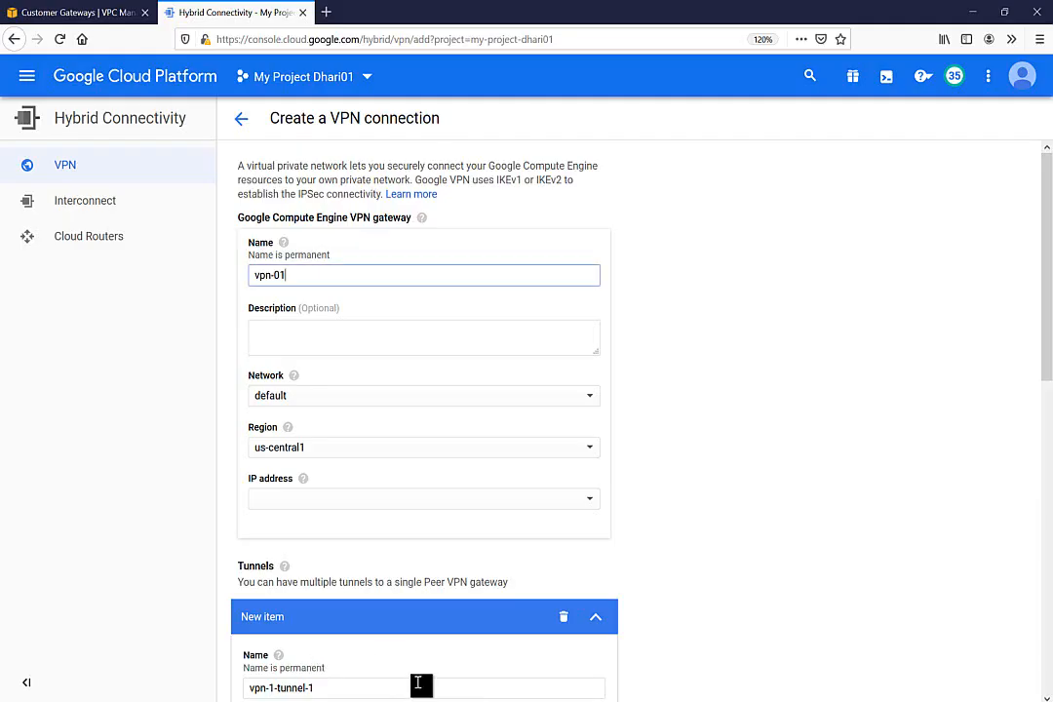
Put the gateway on network vpc01 with IP address vpn00 (34.69.41.110)
left_click(313, 401)
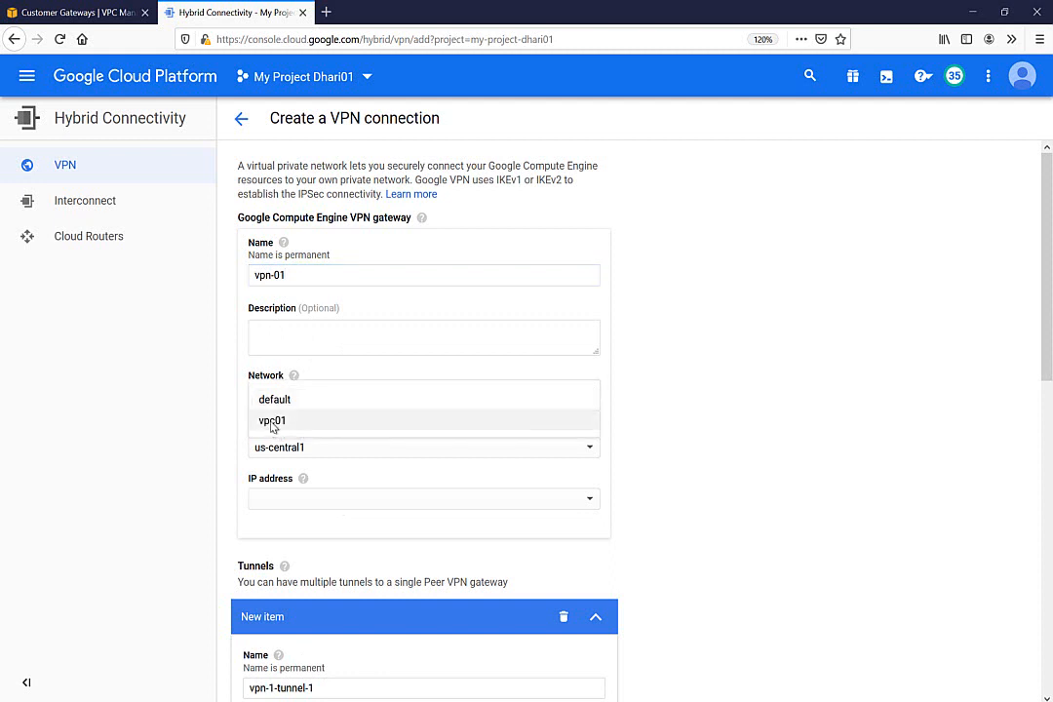
left_click(274, 425)
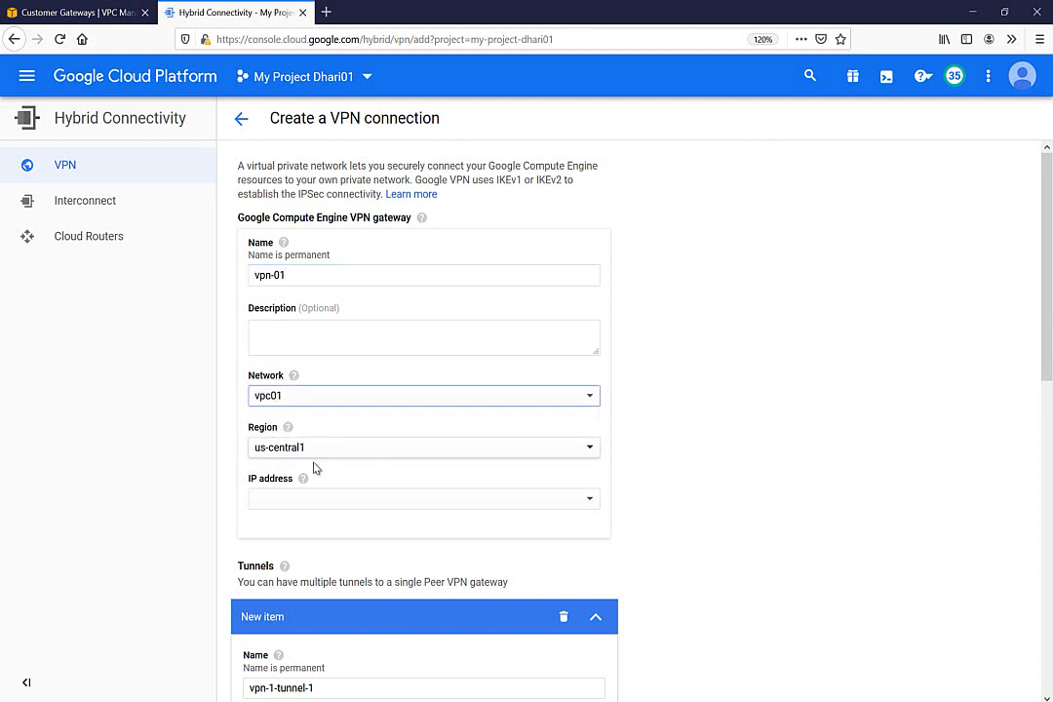
left_click(303, 503)
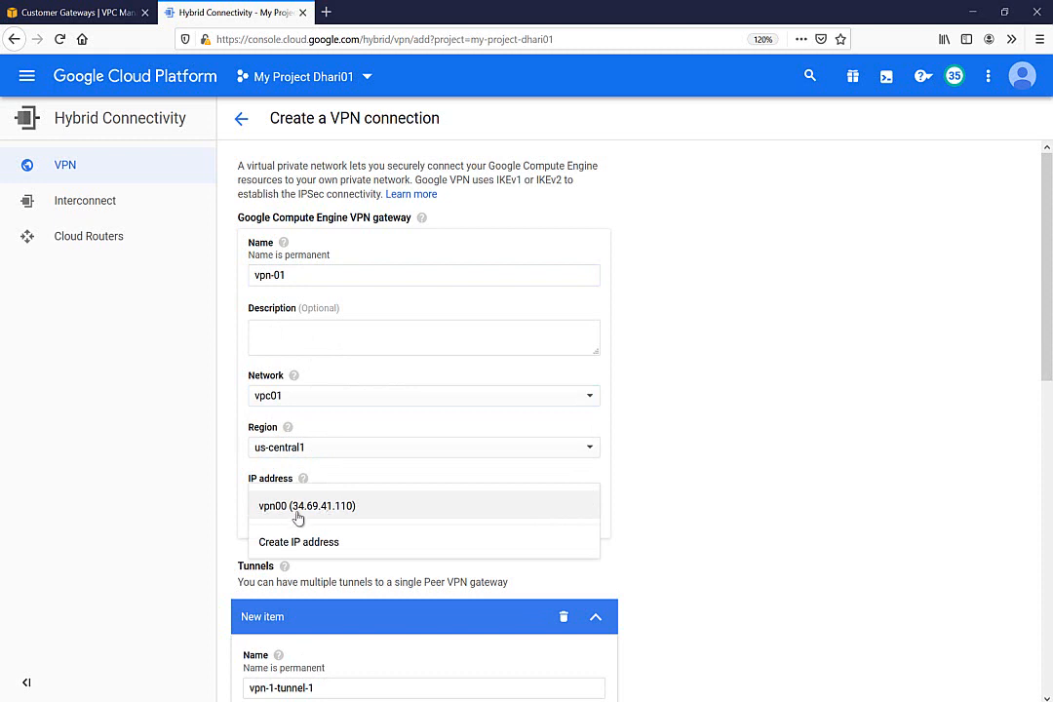
left_click(298, 516)
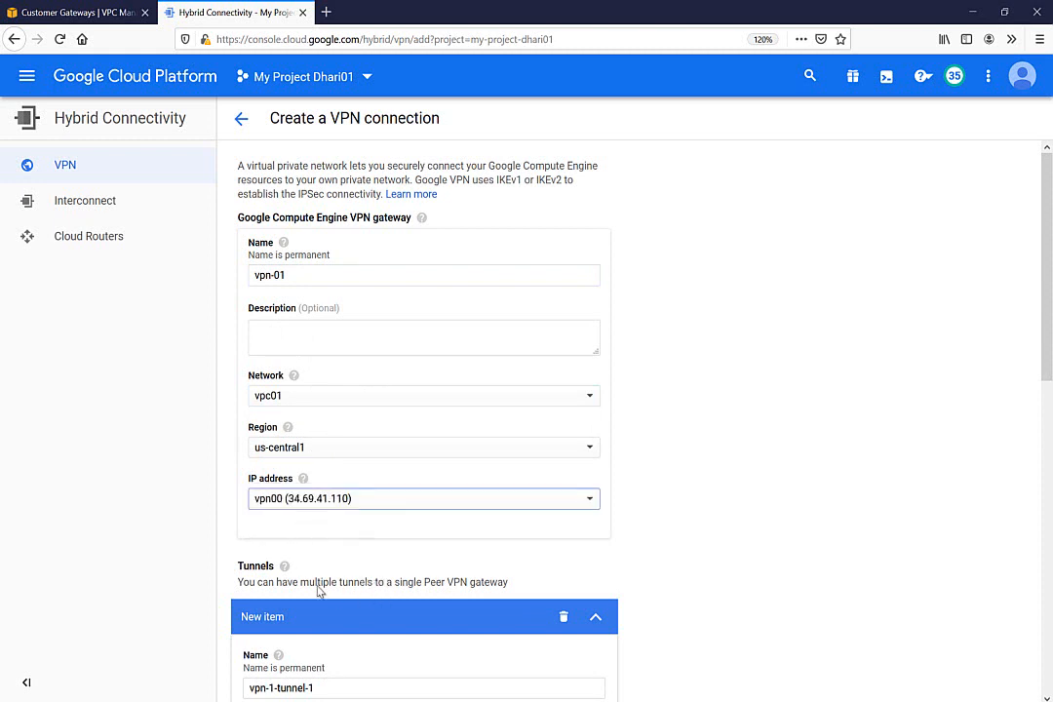
Delete the default tunnel entry and create the vpn-01 gateway
left_click(561, 618)
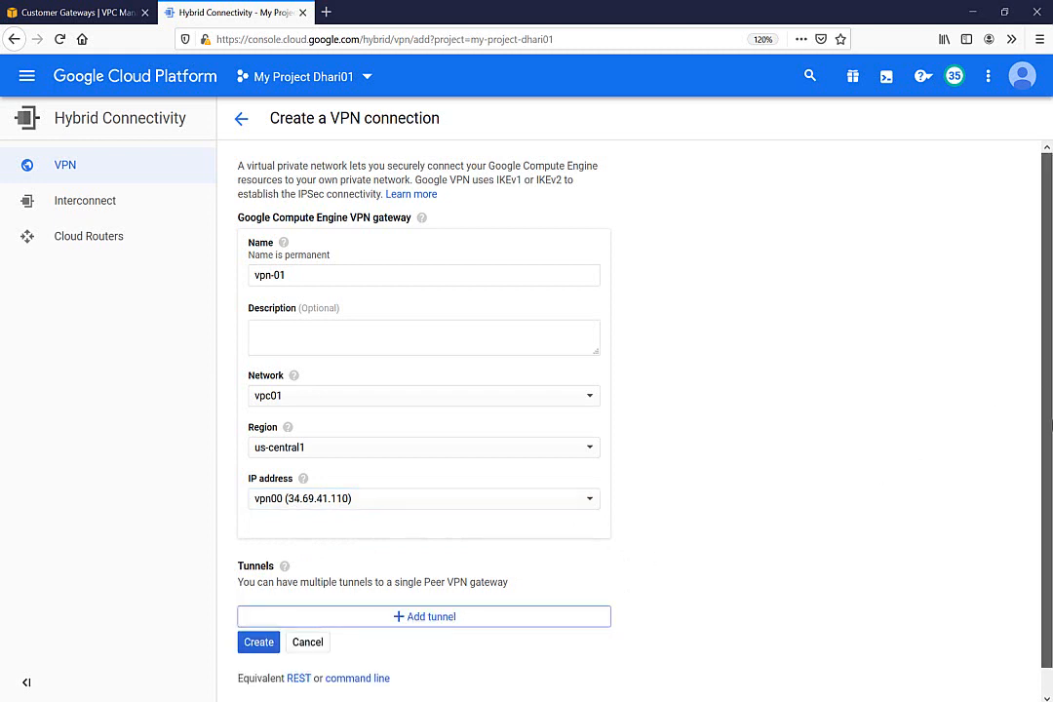
scroll(1047, 366, "down", 1)
scroll(1049, 354, "up", 1)
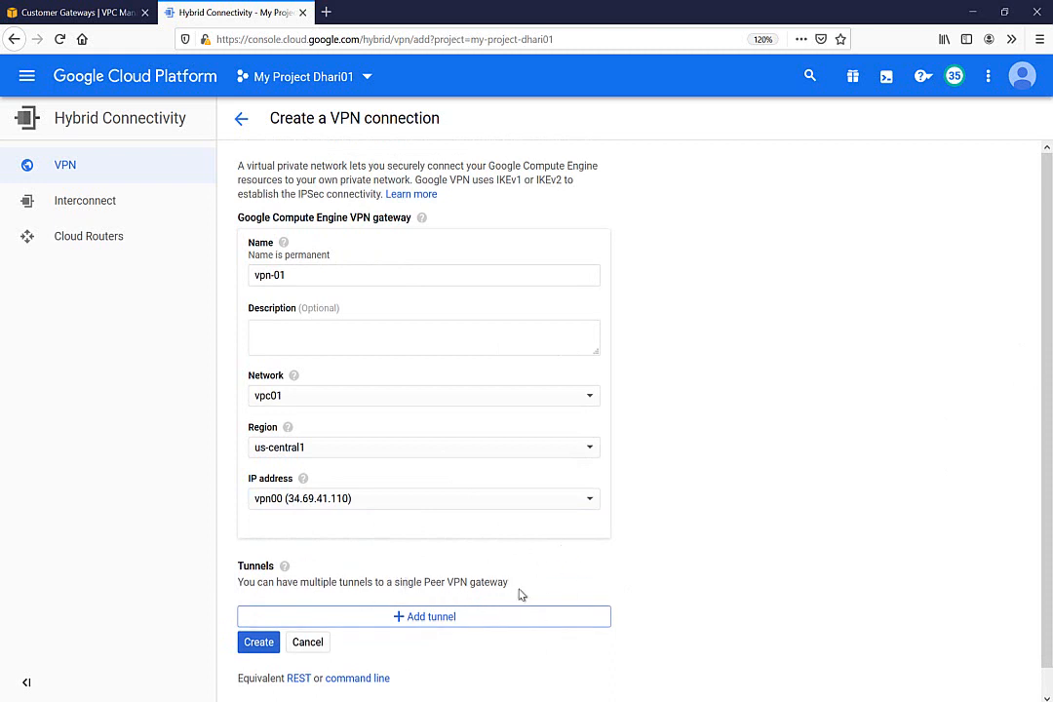
left_click(253, 643)
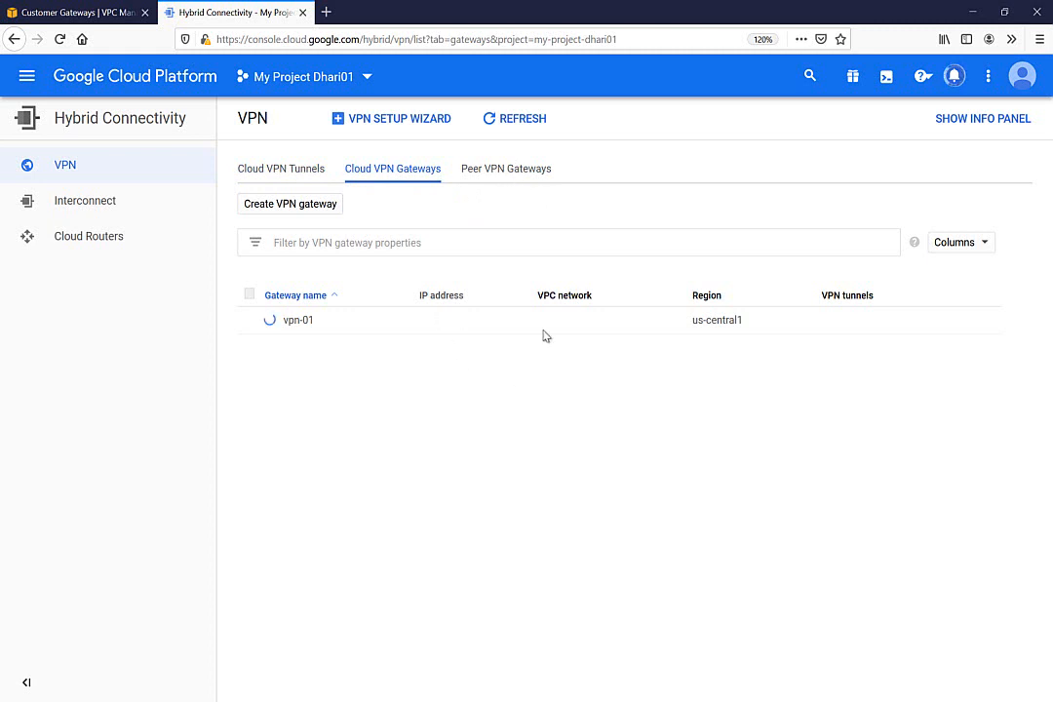
Start a peer VPN gateway named aws-peer-info with two interfaces
left_click(505, 173)
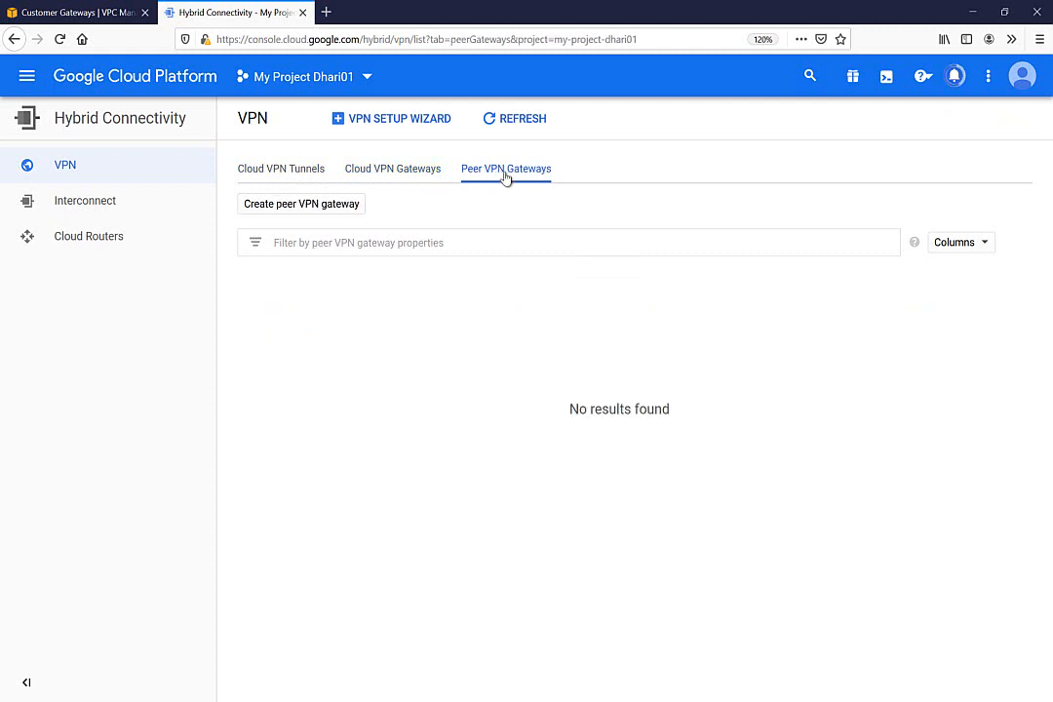
left_click(289, 211)
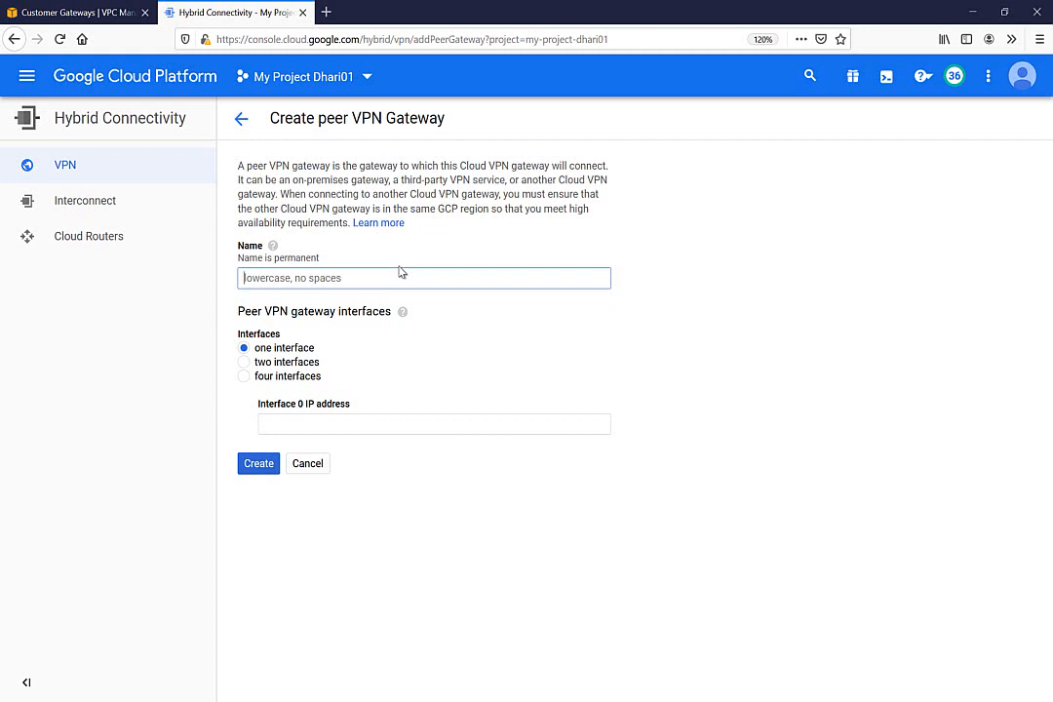
type("AWS")
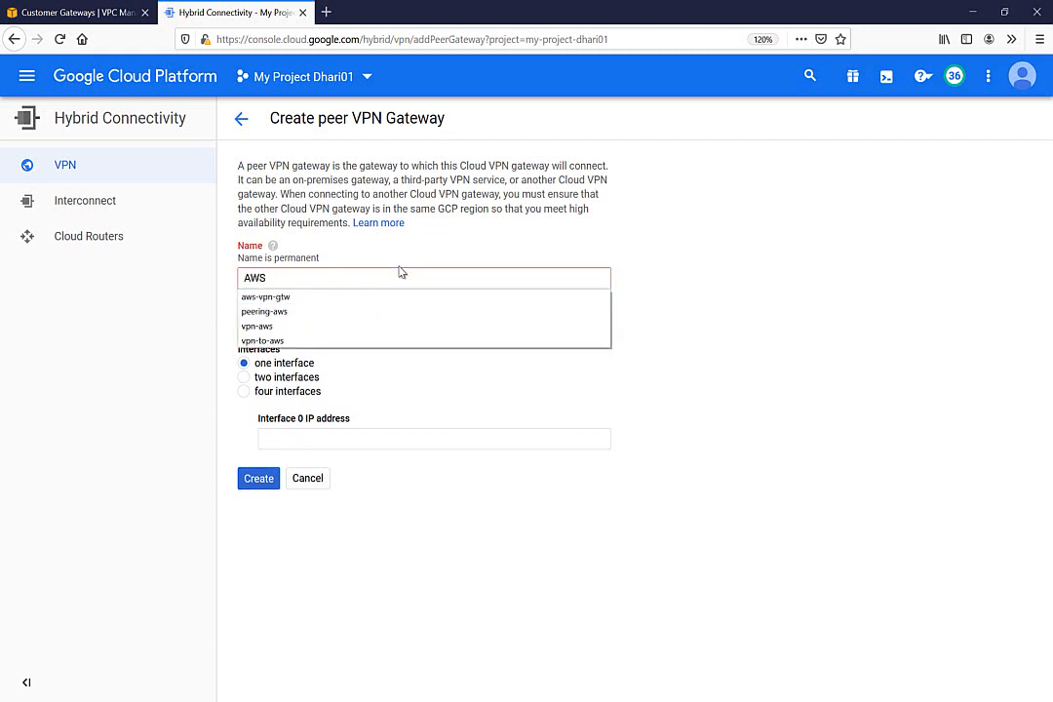
key("BackSpace")
key("BackSpace")
key("BackSpace")
type("a")
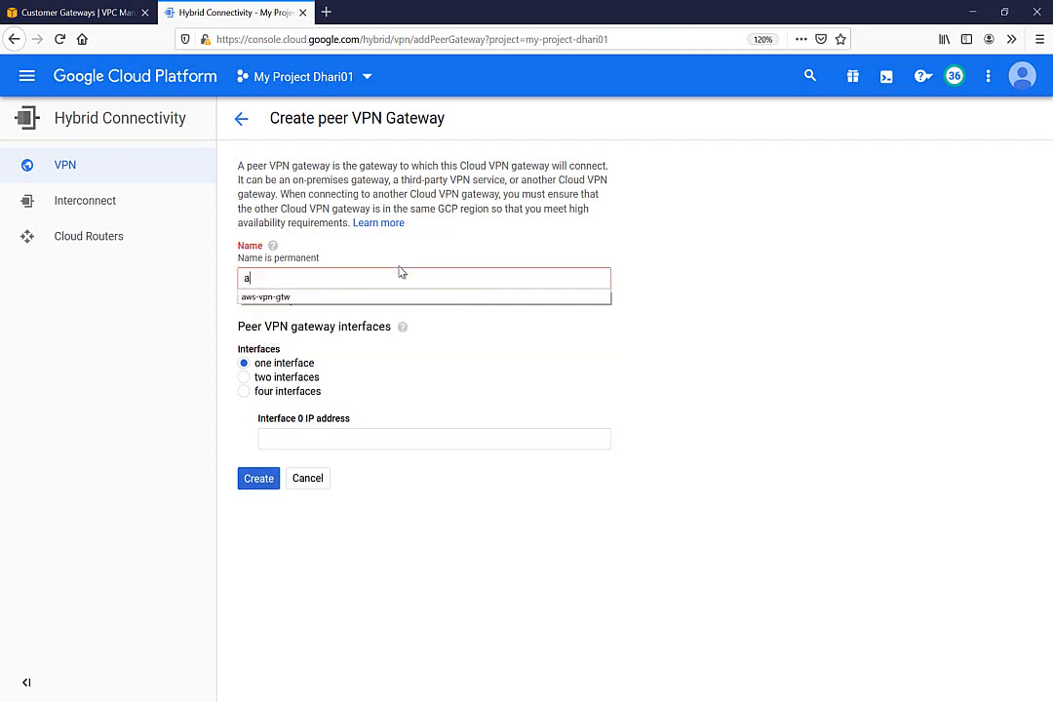
type("ws-pee")
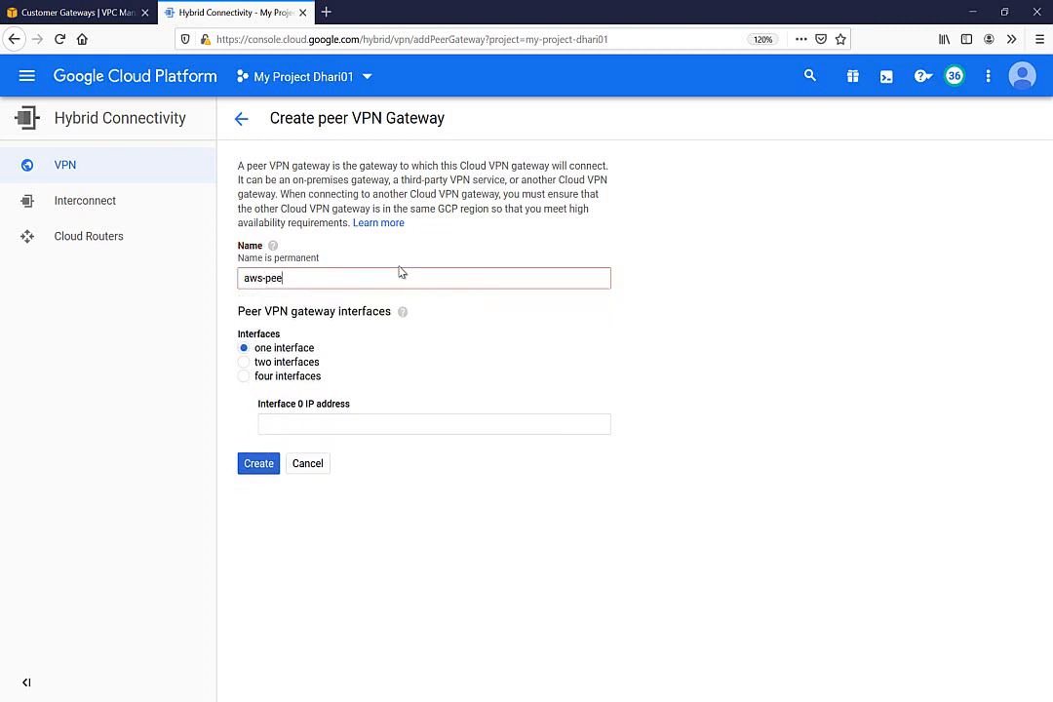
type("r-info")
left_click(273, 363)
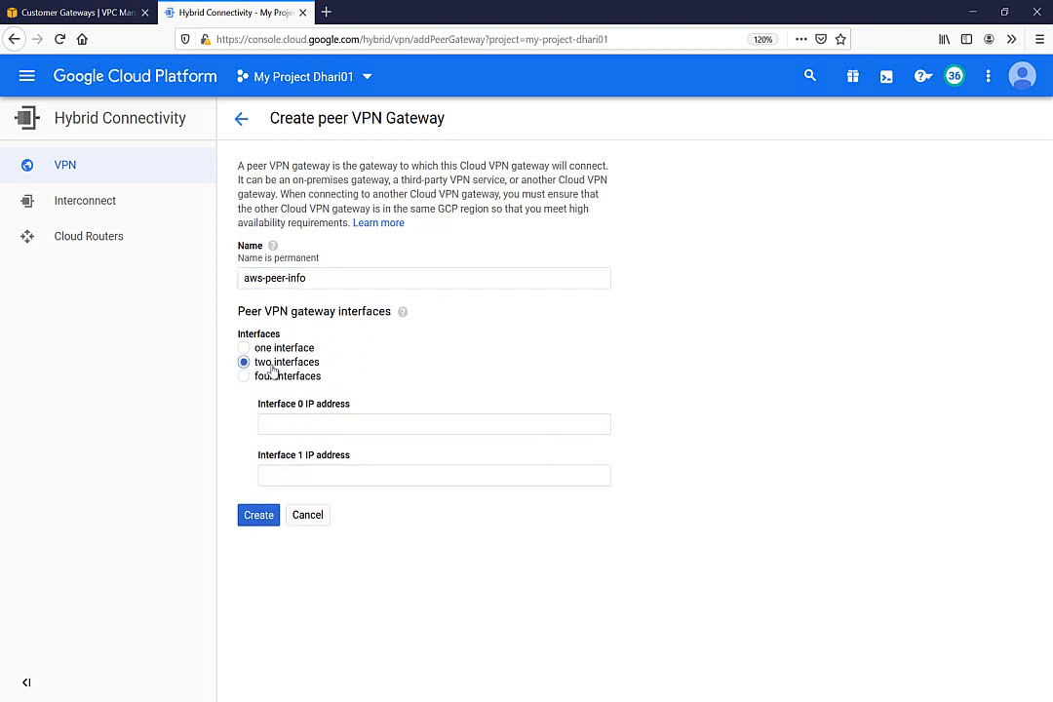
Look up the AWS-TO-GCP tunnel outside addresses in the AWS console
left_click(66, 12)
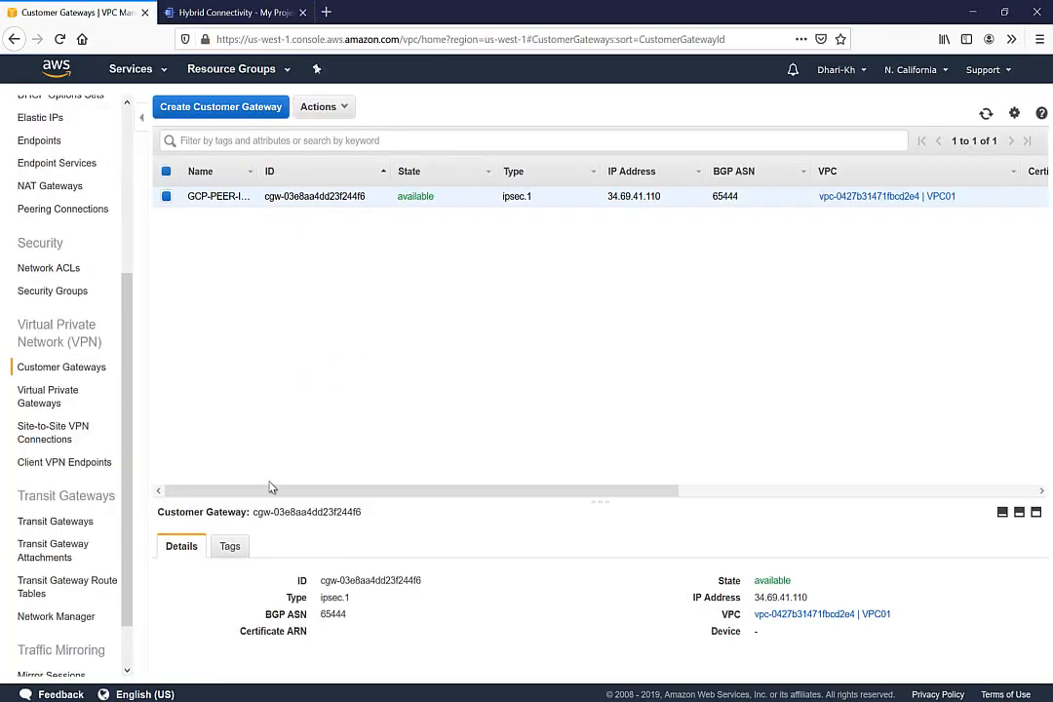
left_click(48, 396)
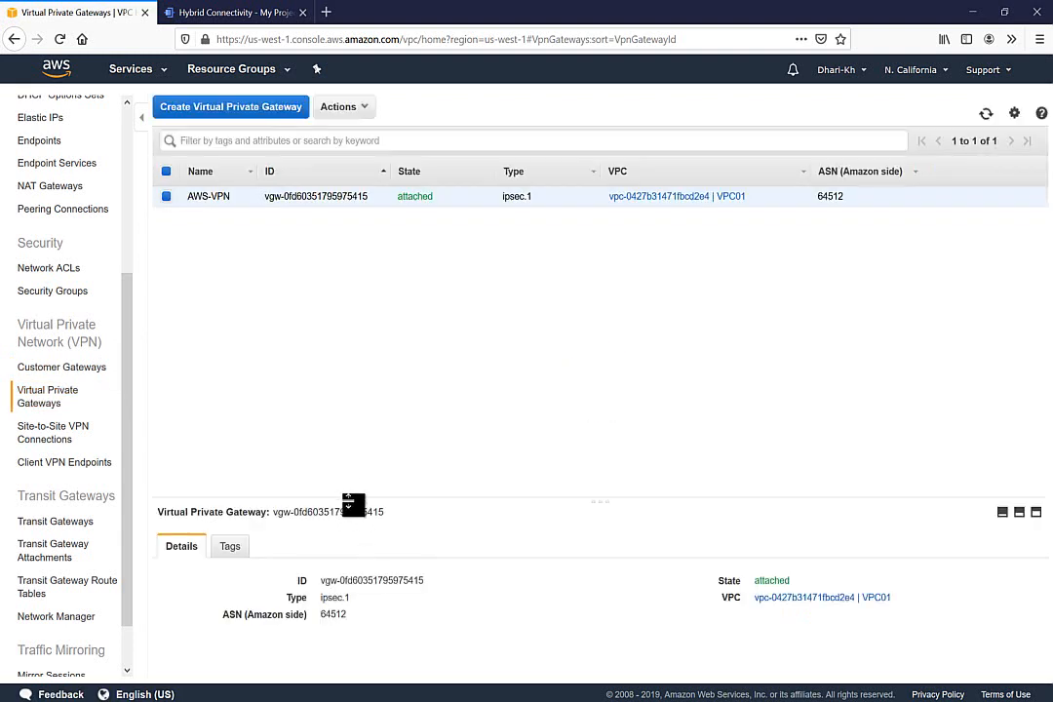
left_click_drag(353, 505, 361, 380)
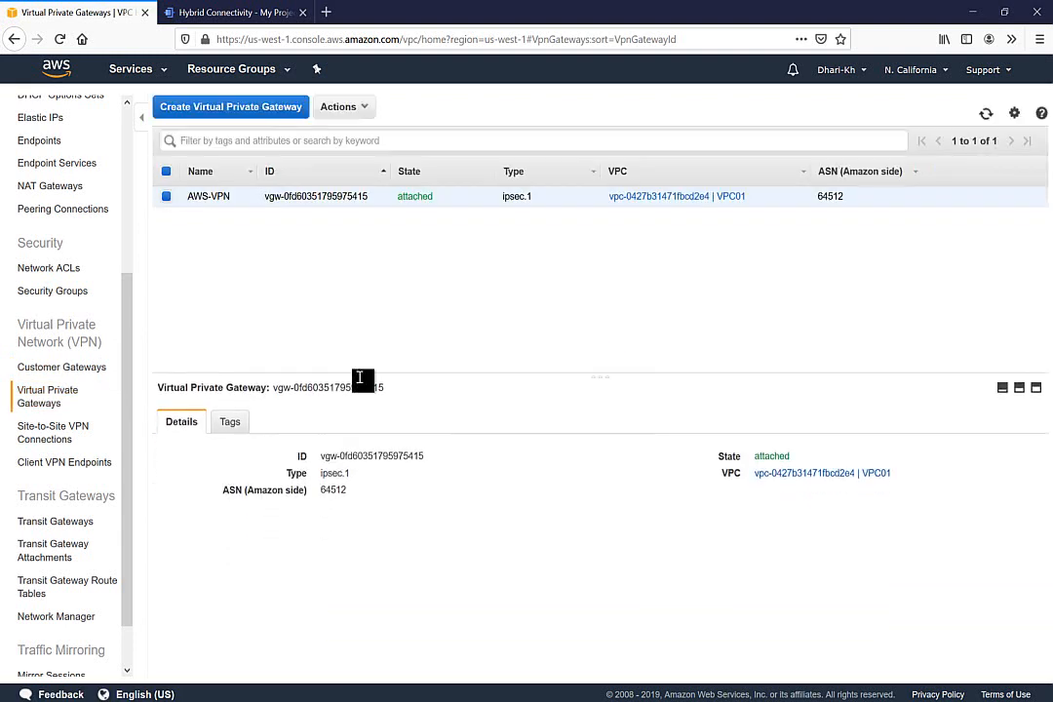
left_click(41, 435)
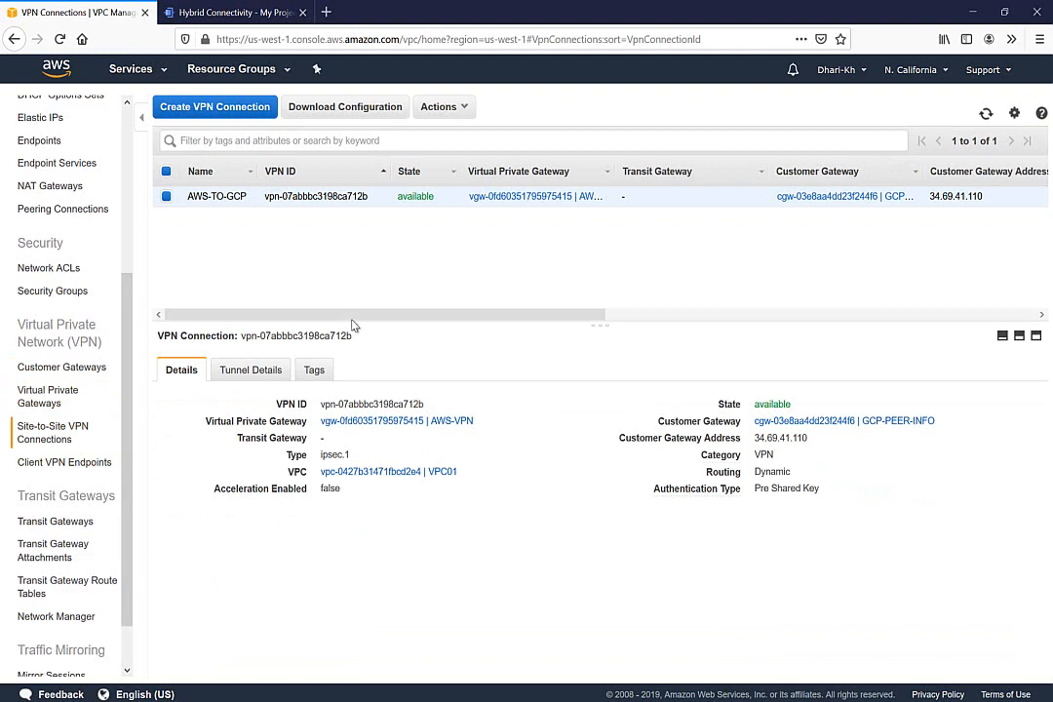
left_click(261, 368)
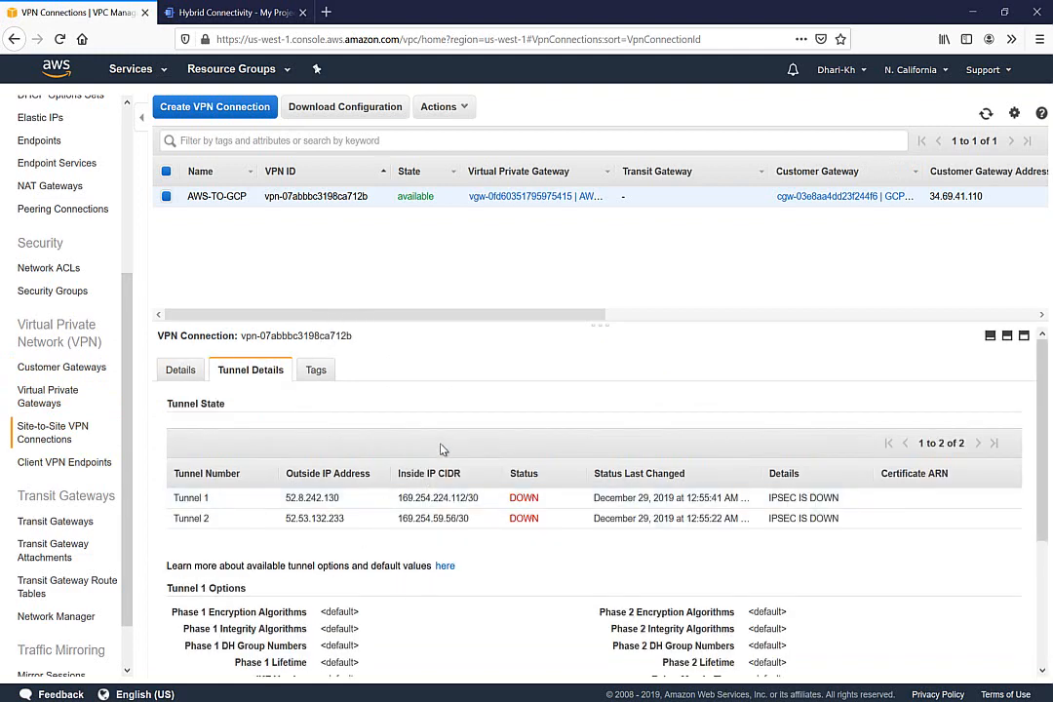
left_click(229, 12)
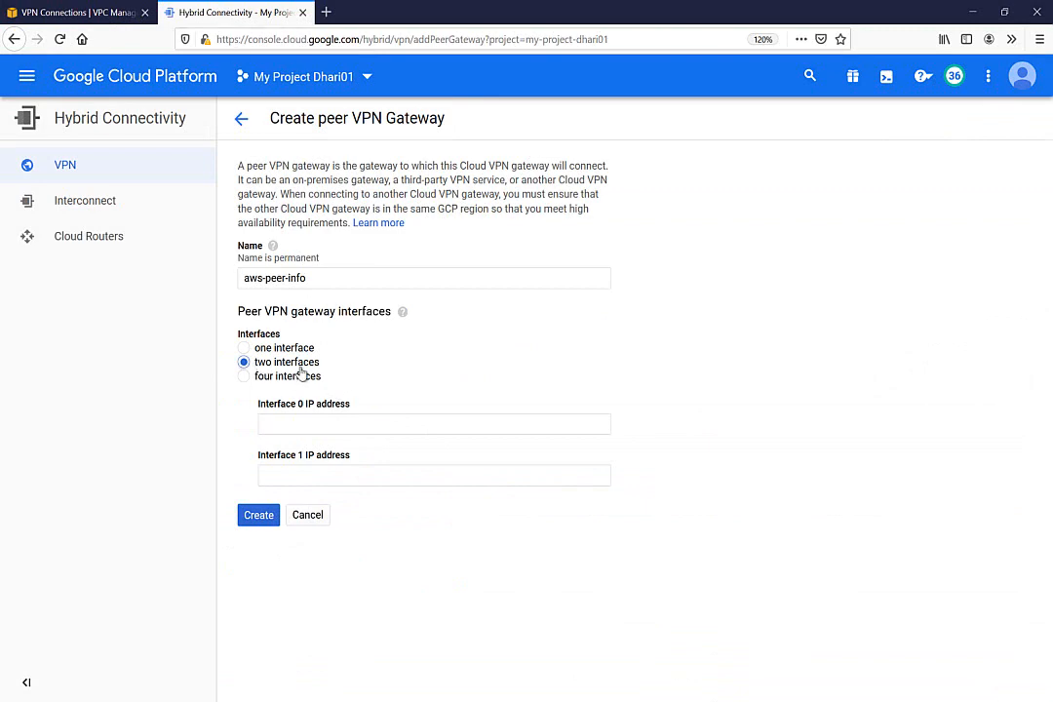
Copy Tunnel 1's outside IP 52.8.242.130 into Interface 0
left_click(277, 423)
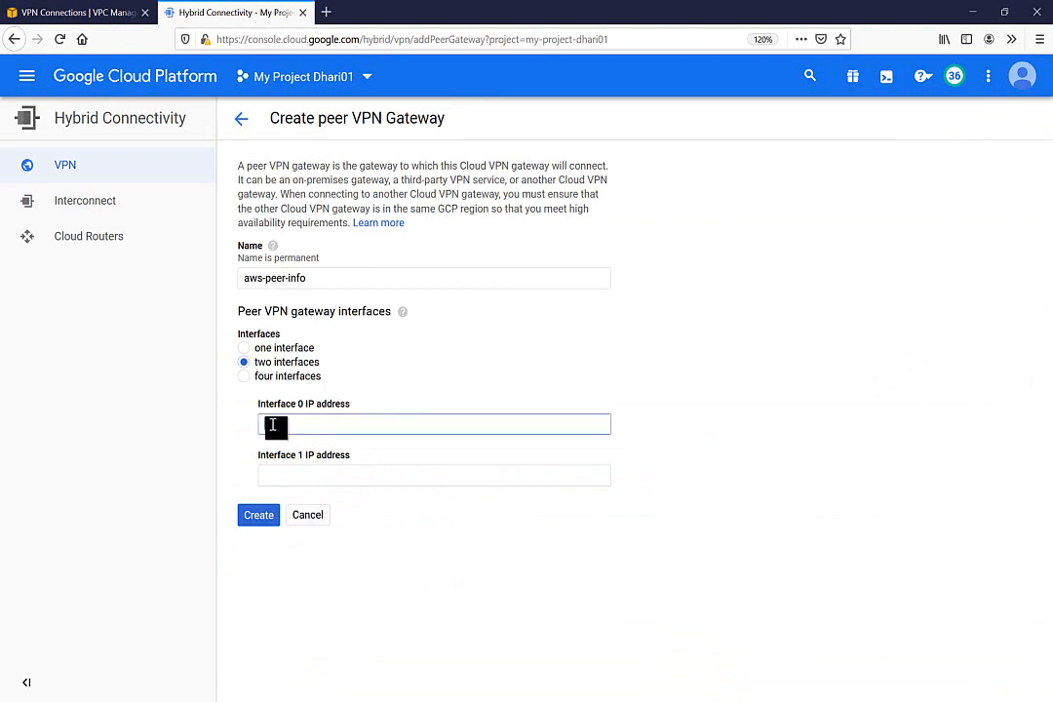
left_click(107, 12)
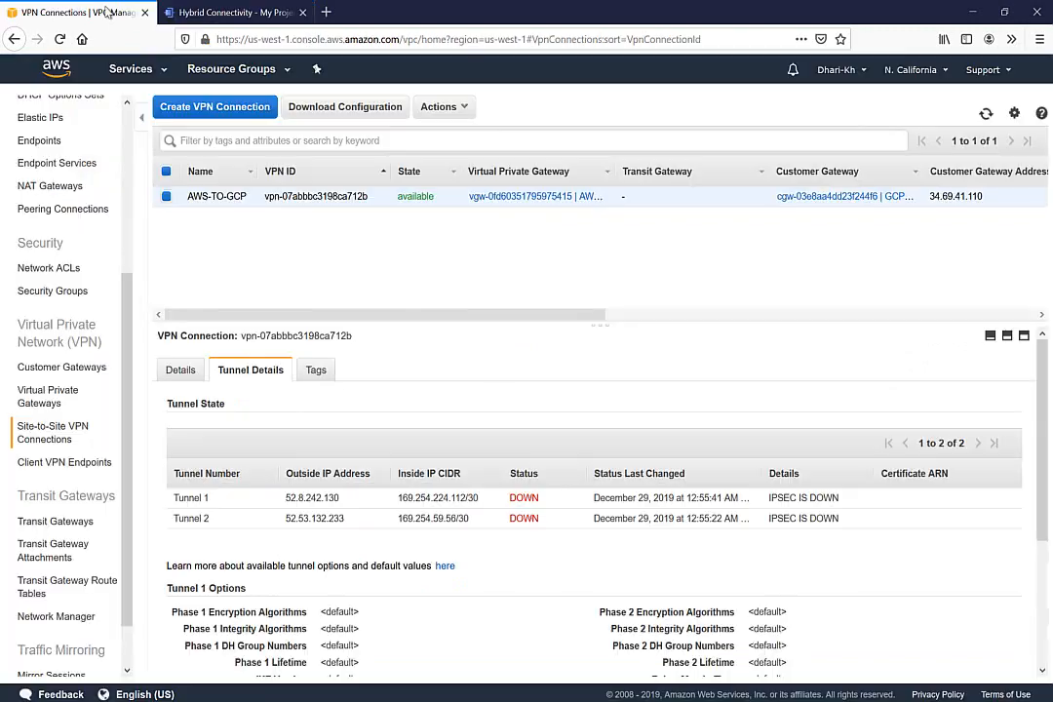
double_click(330, 495)
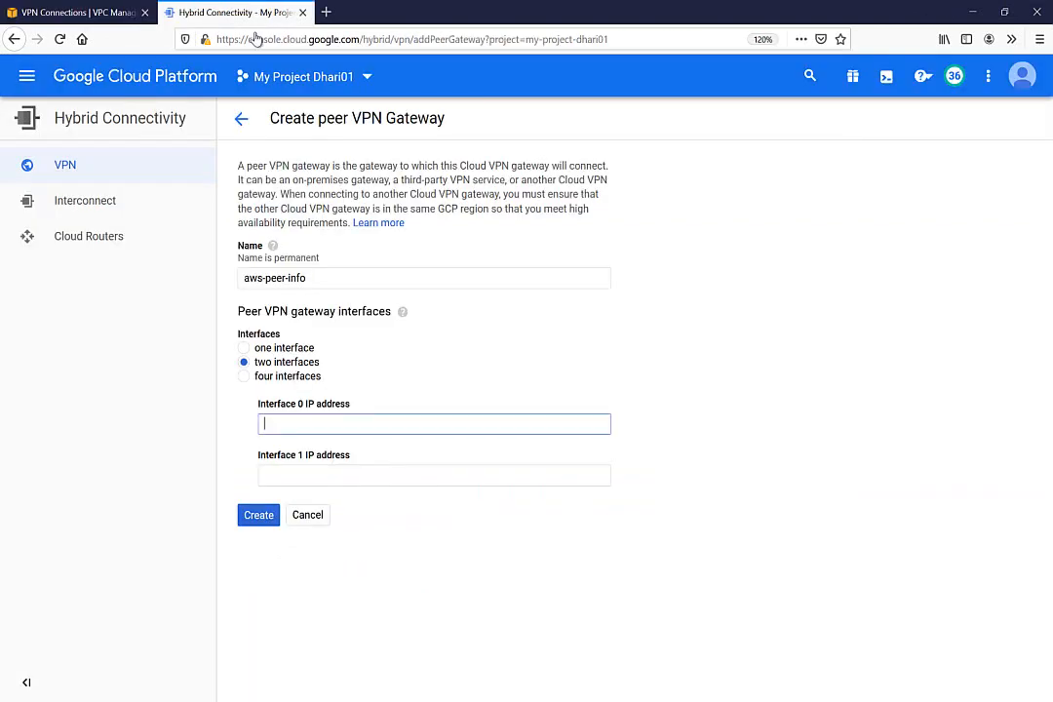
left_click(229, 12)
type("52.8.242.130")
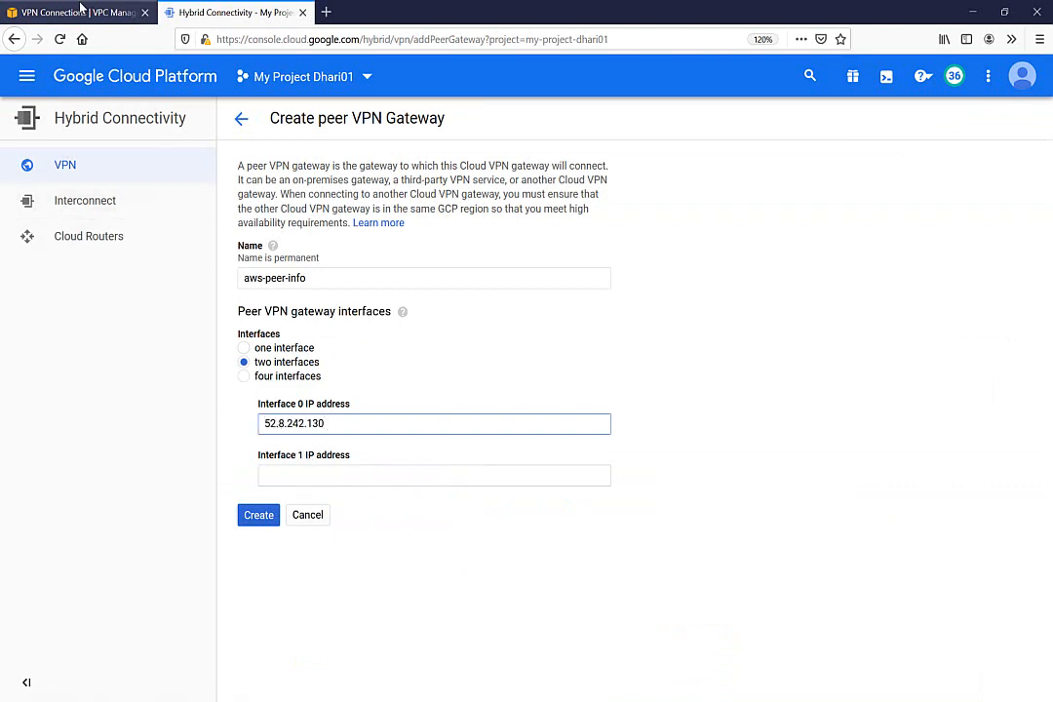
Copy Tunnel 2's IP 52.53.132.233 into Interface 1 and create aws-peer-info
left_click(81, 8)
left_click(297, 521)
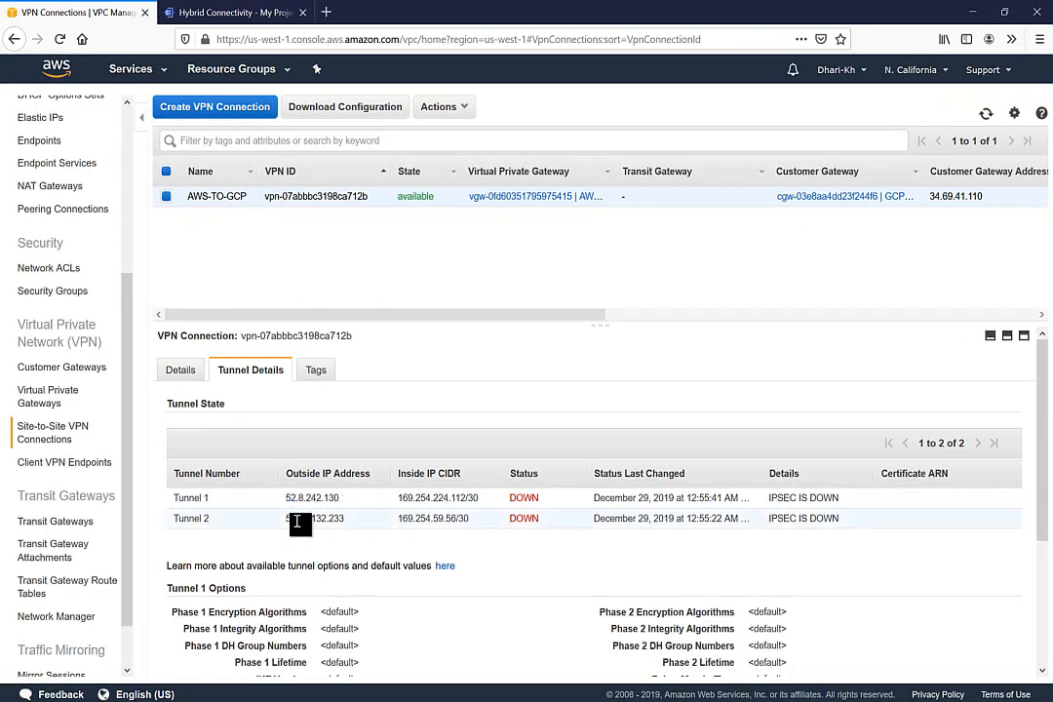
double_click(297, 522)
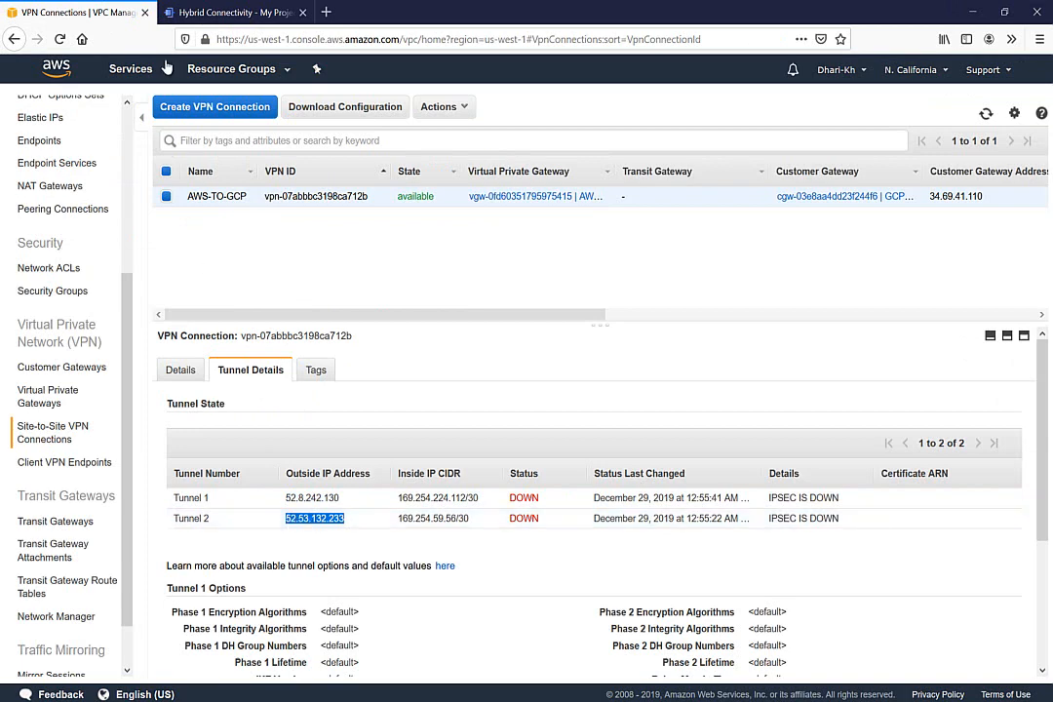
left_click(202, 16)
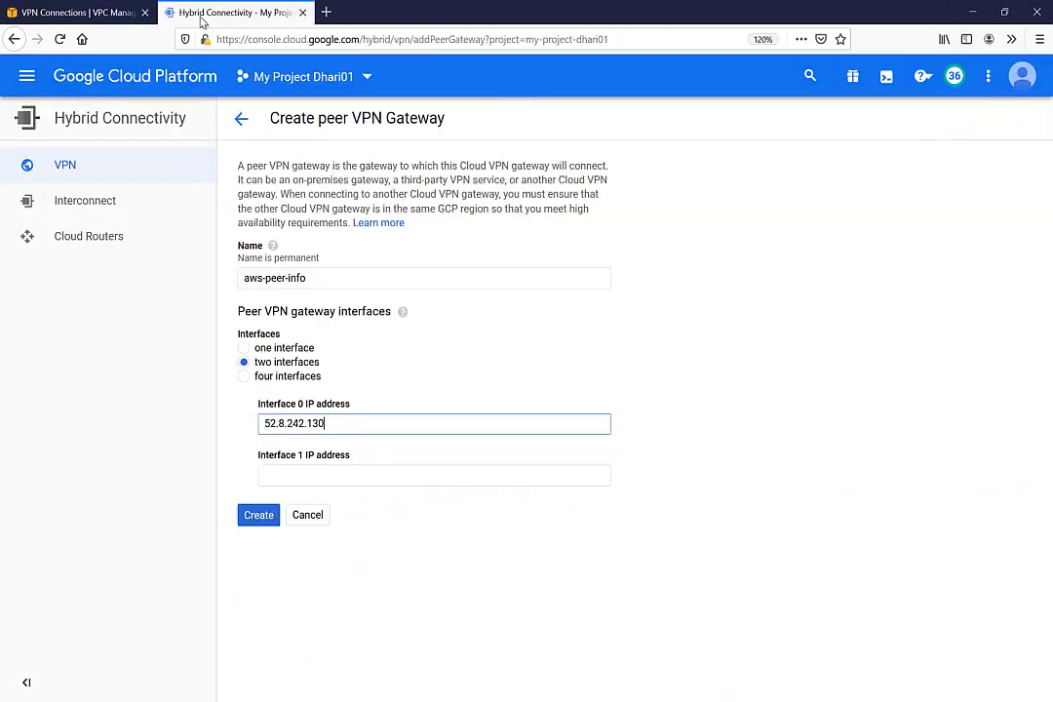
left_click(274, 478)
type("52.53.132.233")
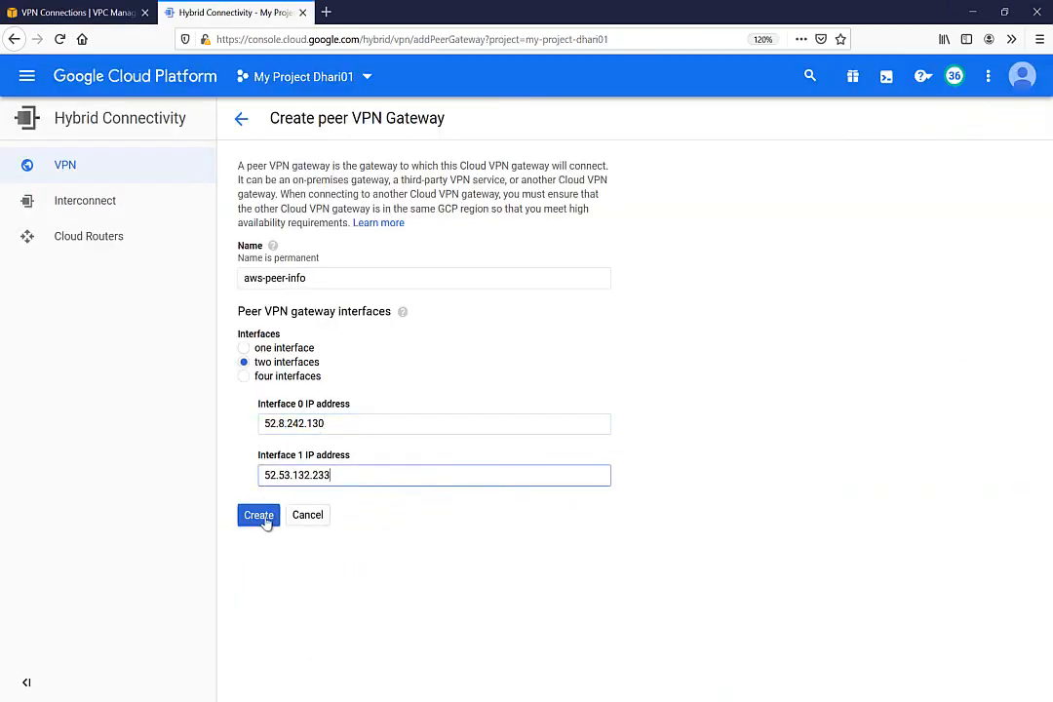
left_click(259, 517)
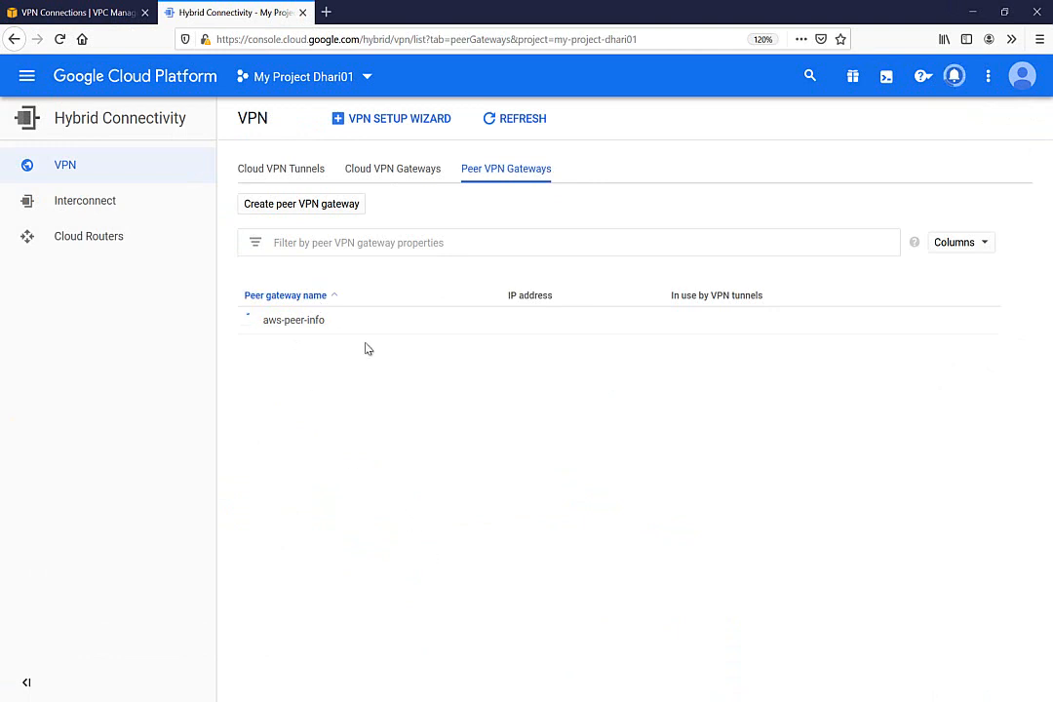
Check off the GCP Peer VPN step in the OneNote diagram and return to Google Cloud
mouse_move(401, 698)
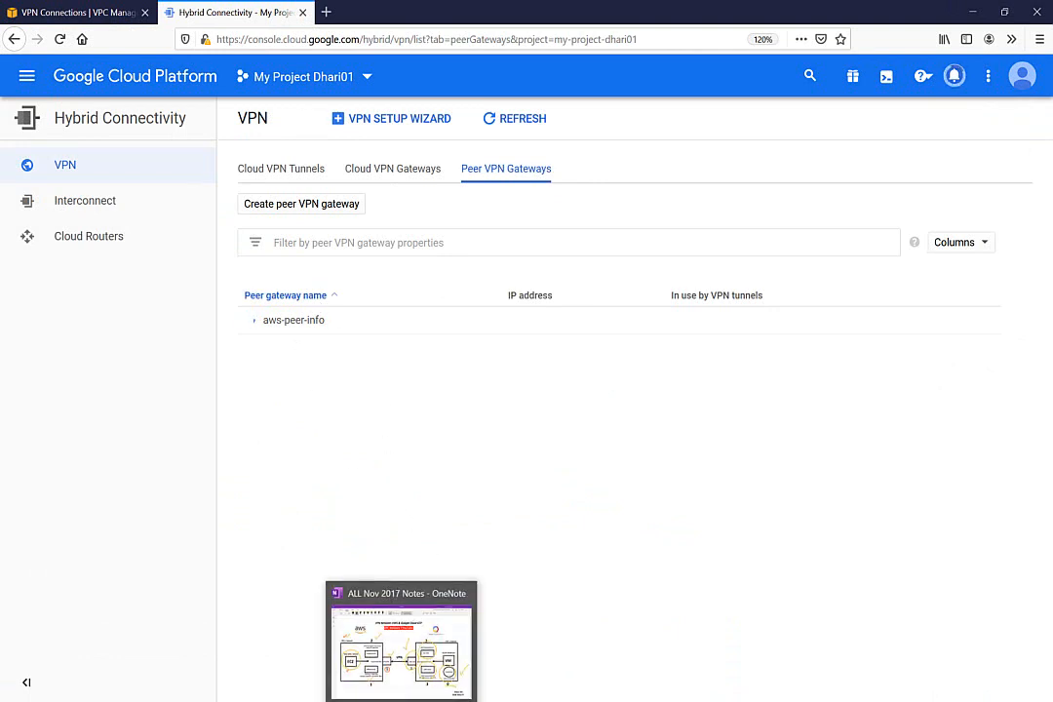
left_click(408, 649)
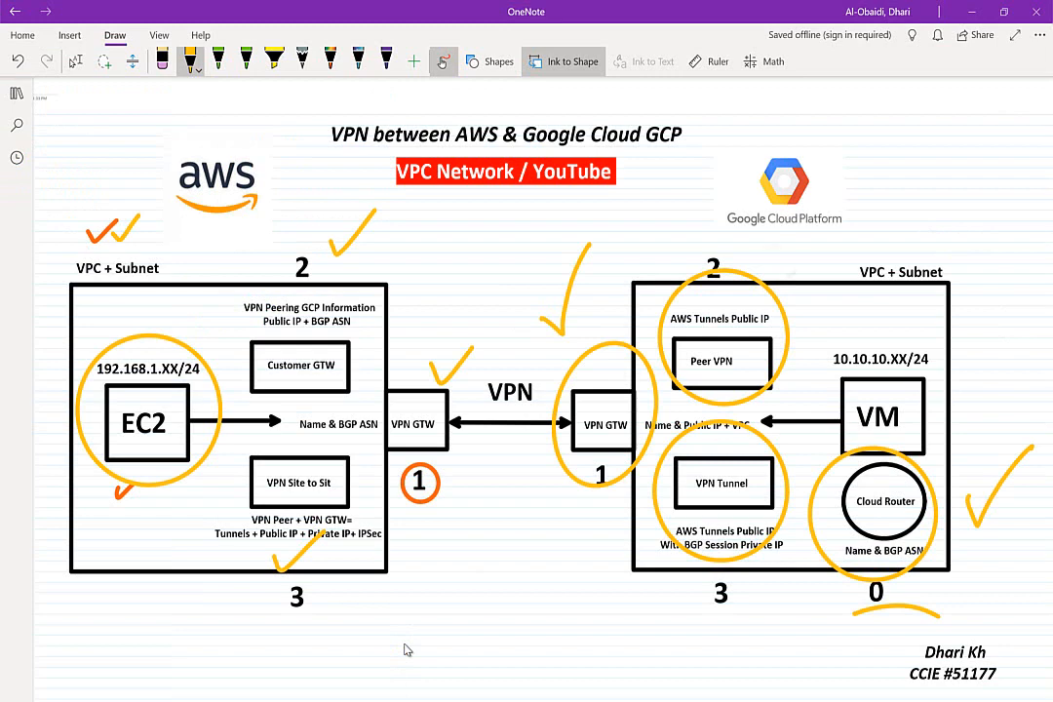
left_click_drag(782, 275, 853, 231)
key("alt+Tab")
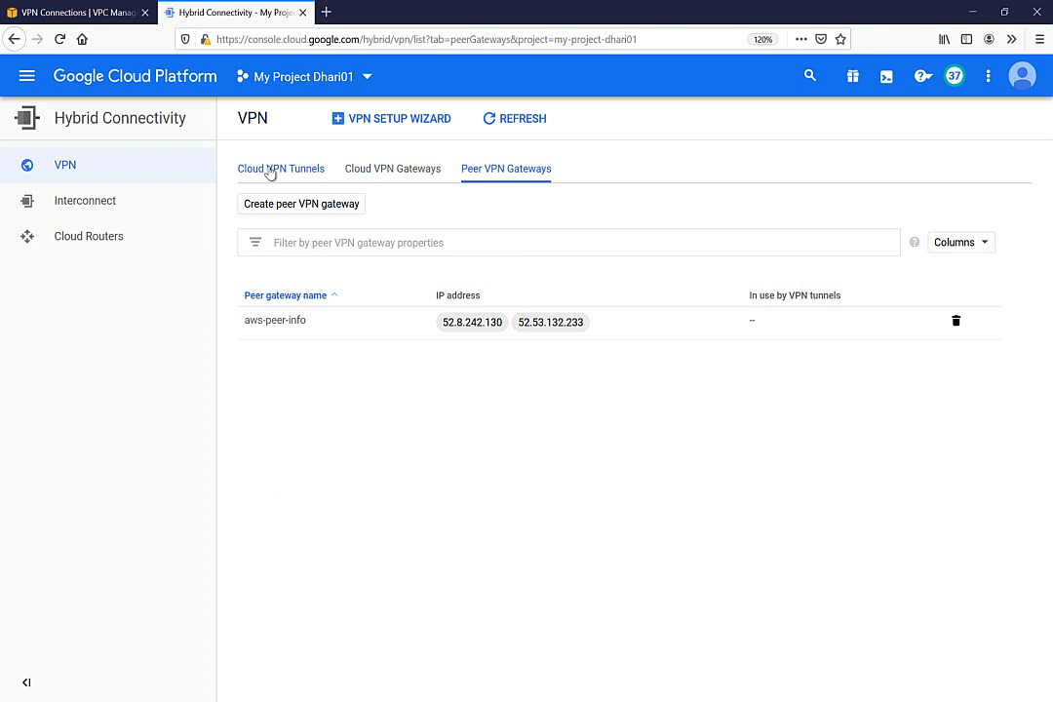
Create a new VPN tunnel on gateway vpn-01 (Classic) and continue to its settings
left_click(271, 171)
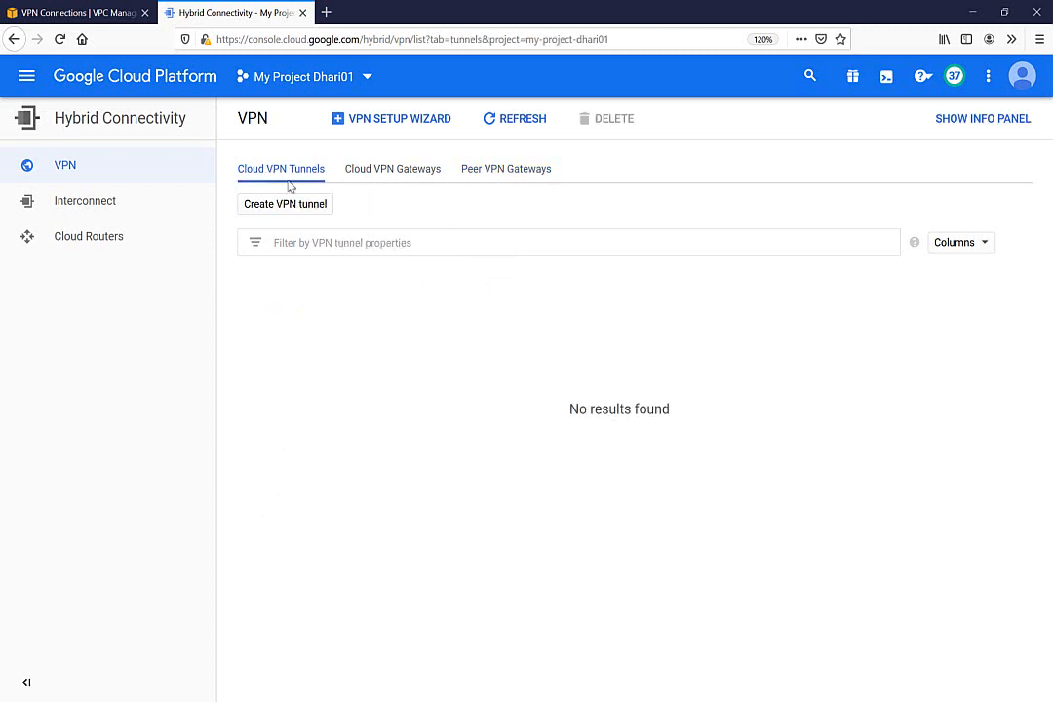
left_click(270, 203)
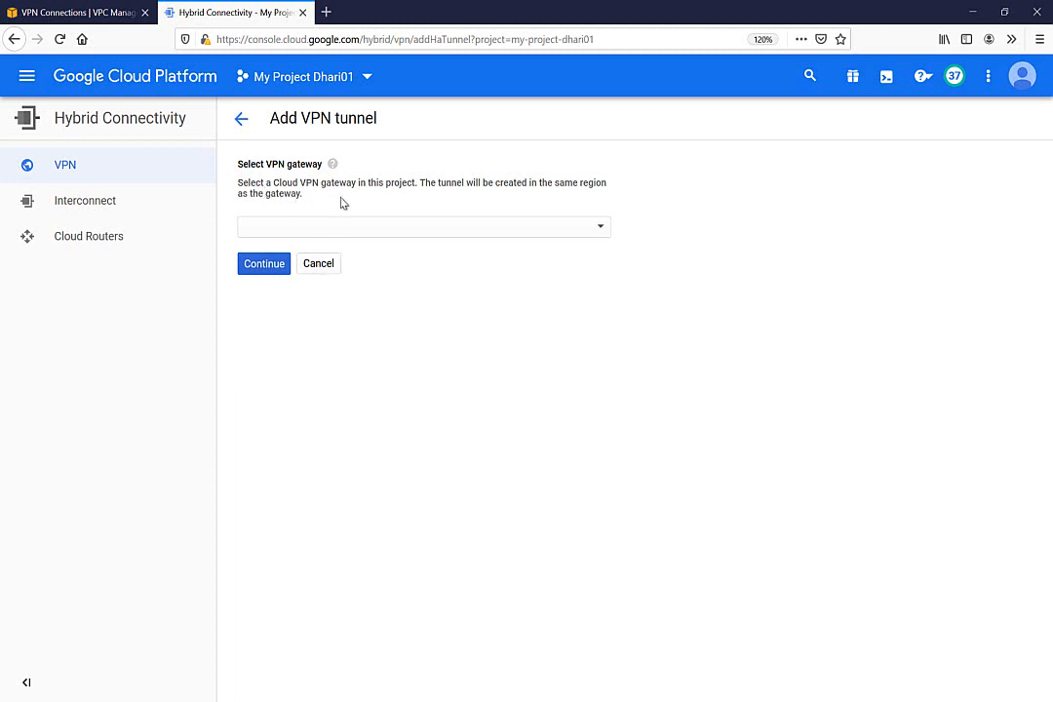
left_click(343, 228)
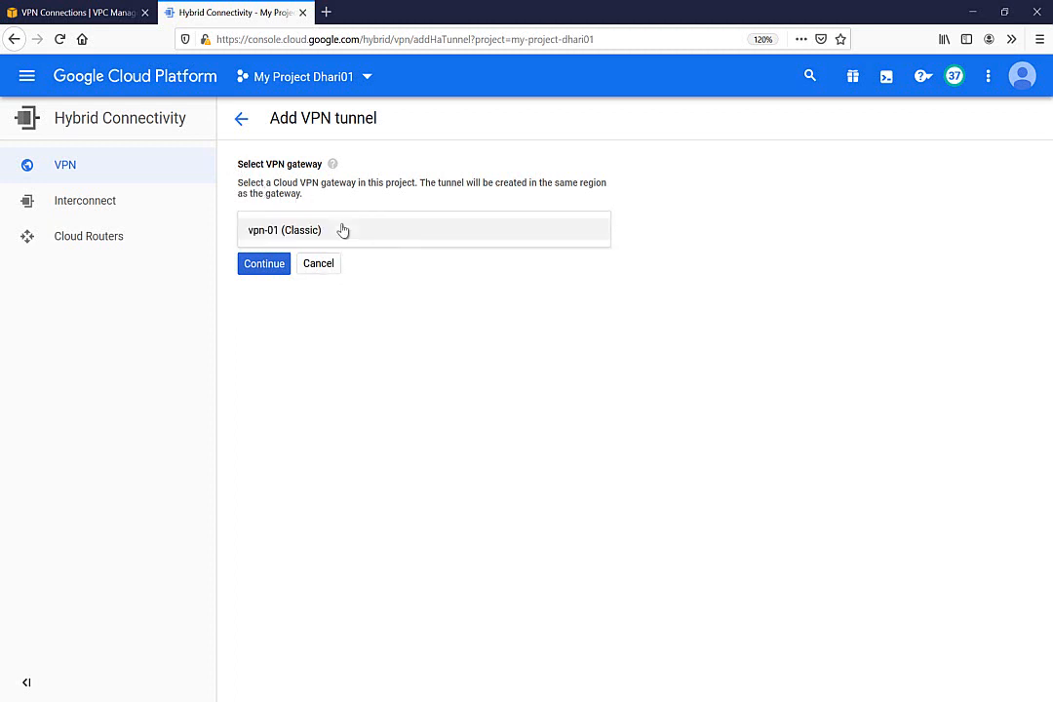
left_click(271, 231)
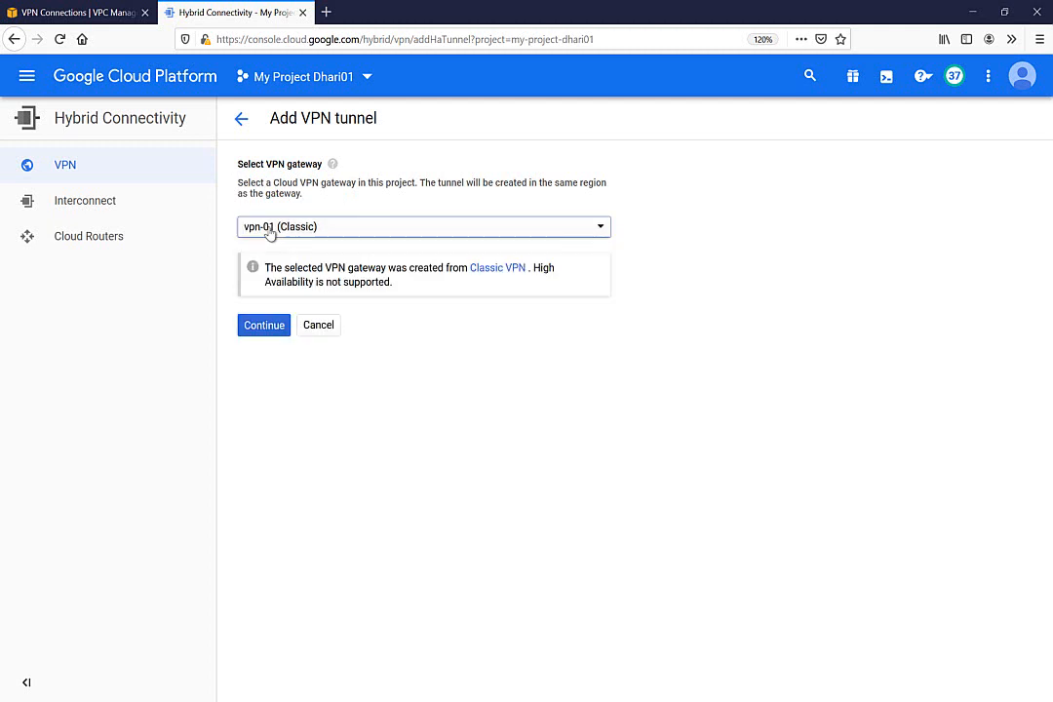
left_click(264, 326)
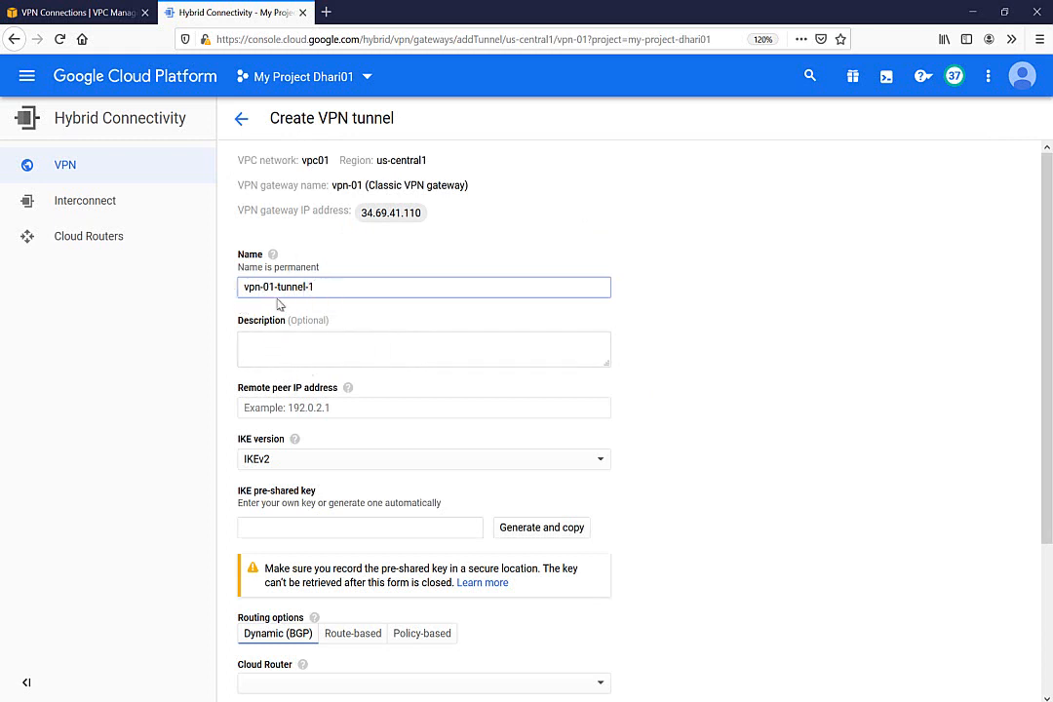
Set the remote peer IP to AWS Tunnel 1's address 52.8.242.130
left_click(269, 410)
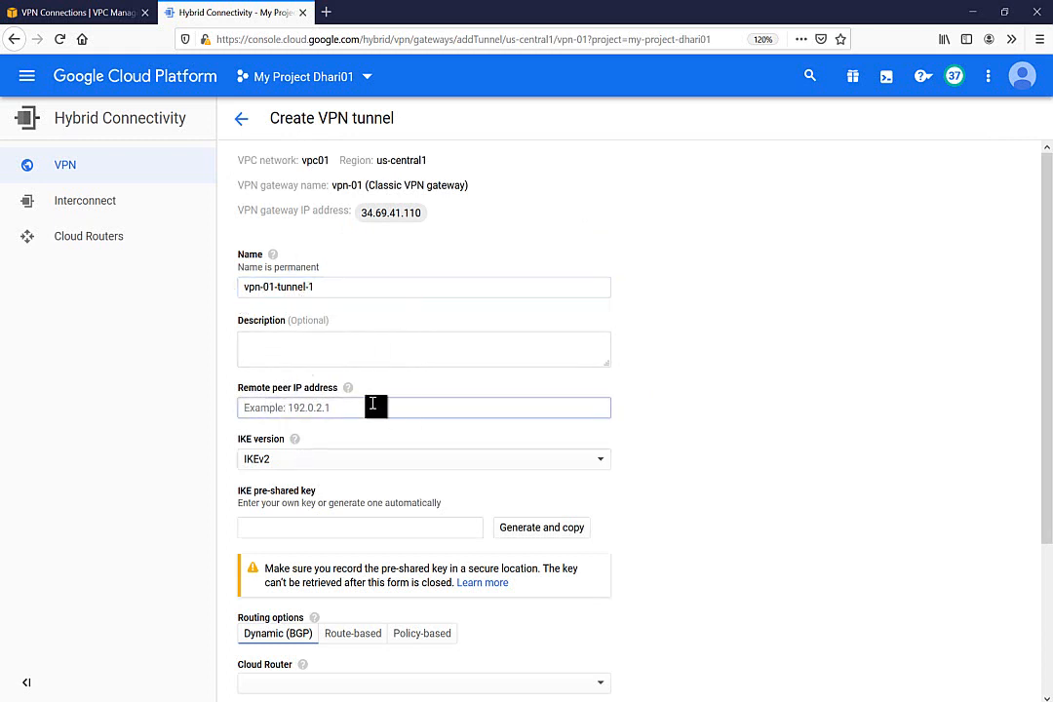
left_click(94, 12)
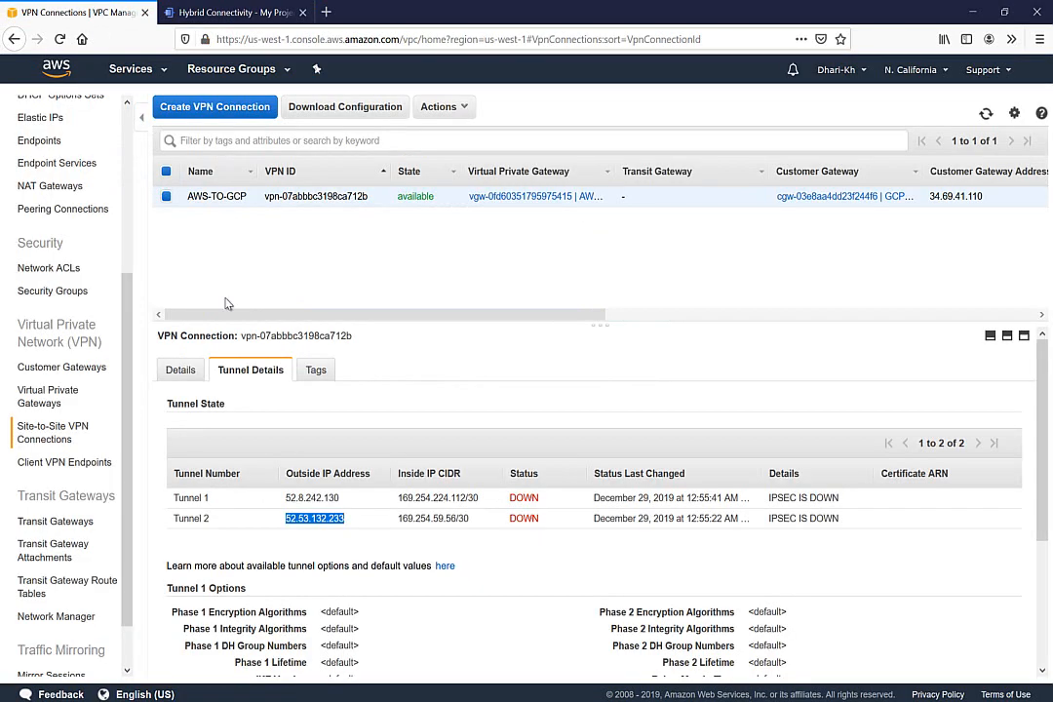
double_click(313, 498)
key("ctrl+c")
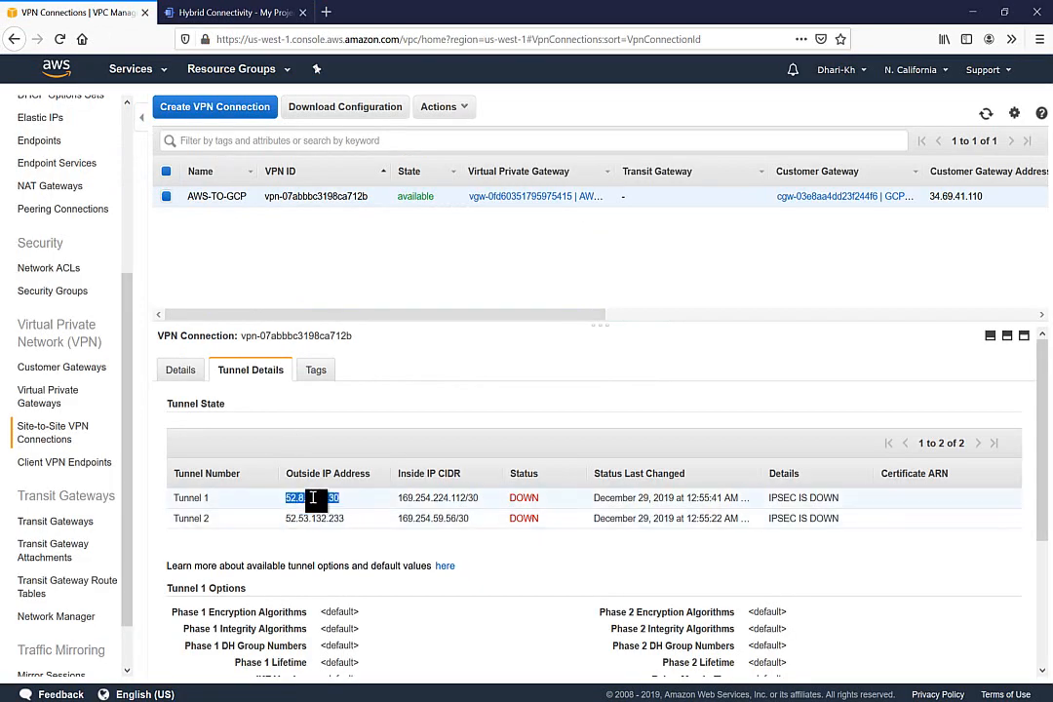
left_click(223, 11)
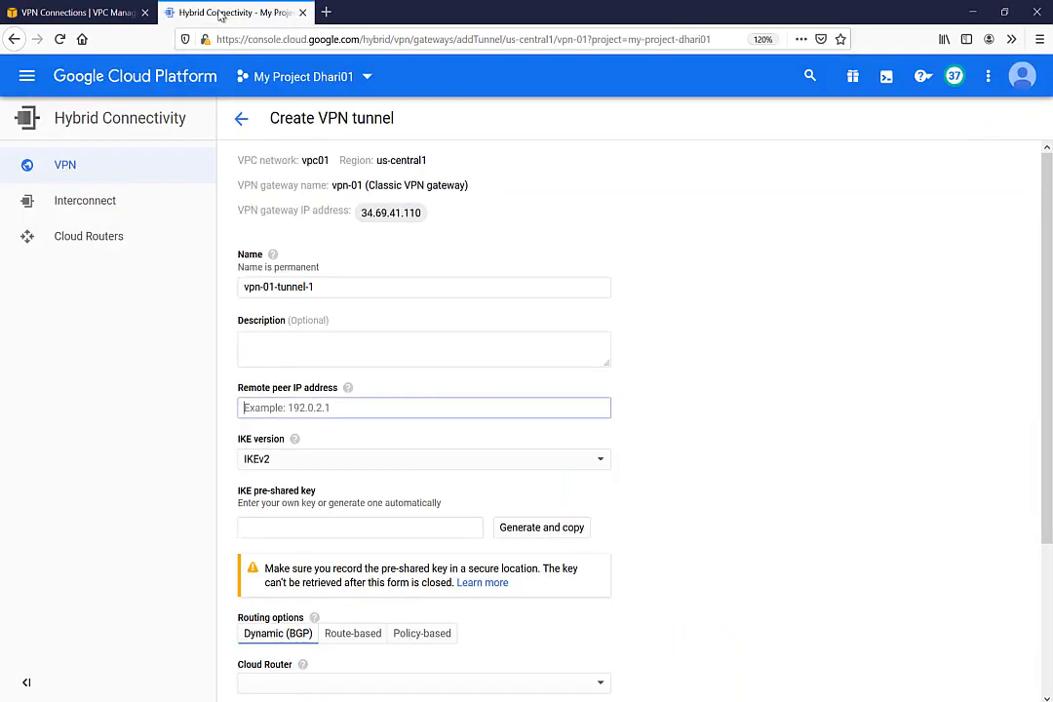
key("ctrl+v")
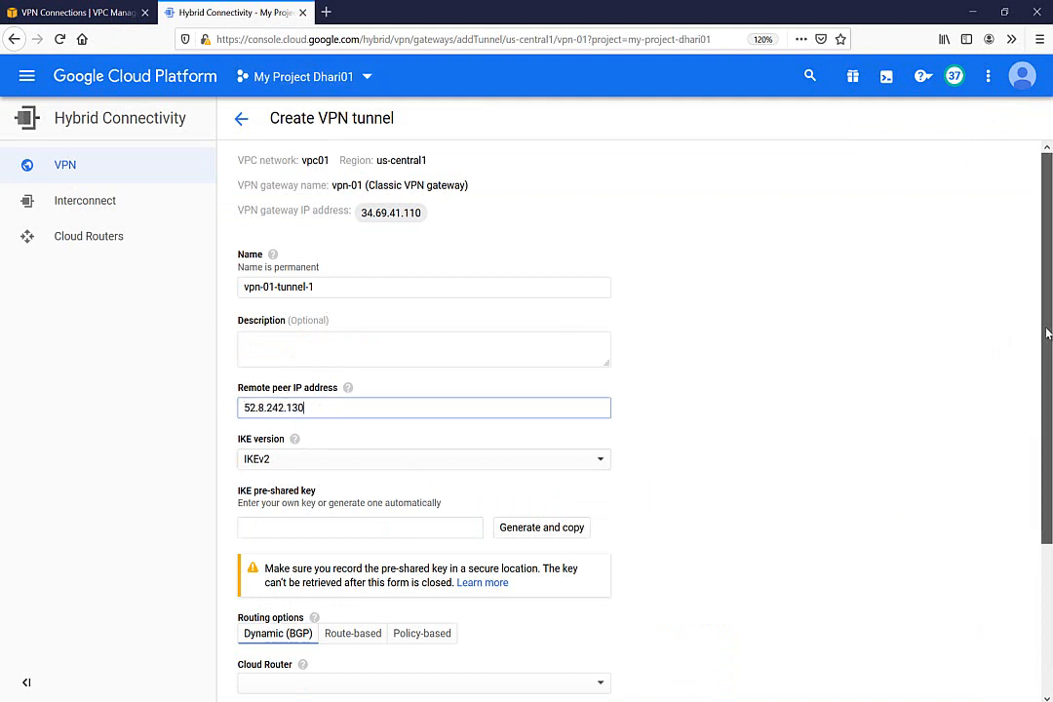
scroll(1046, 334, "down", 2)
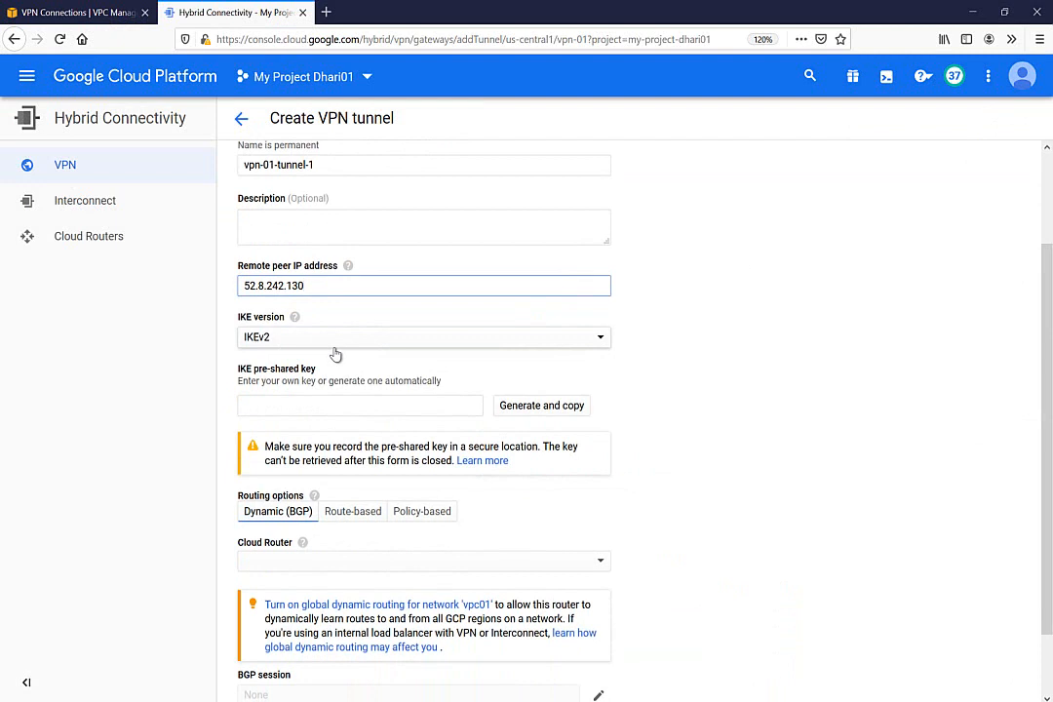
Enter the IKE pre-shared key and choose vpn-router as the tunnel's Cloud Router
left_click(252, 408)
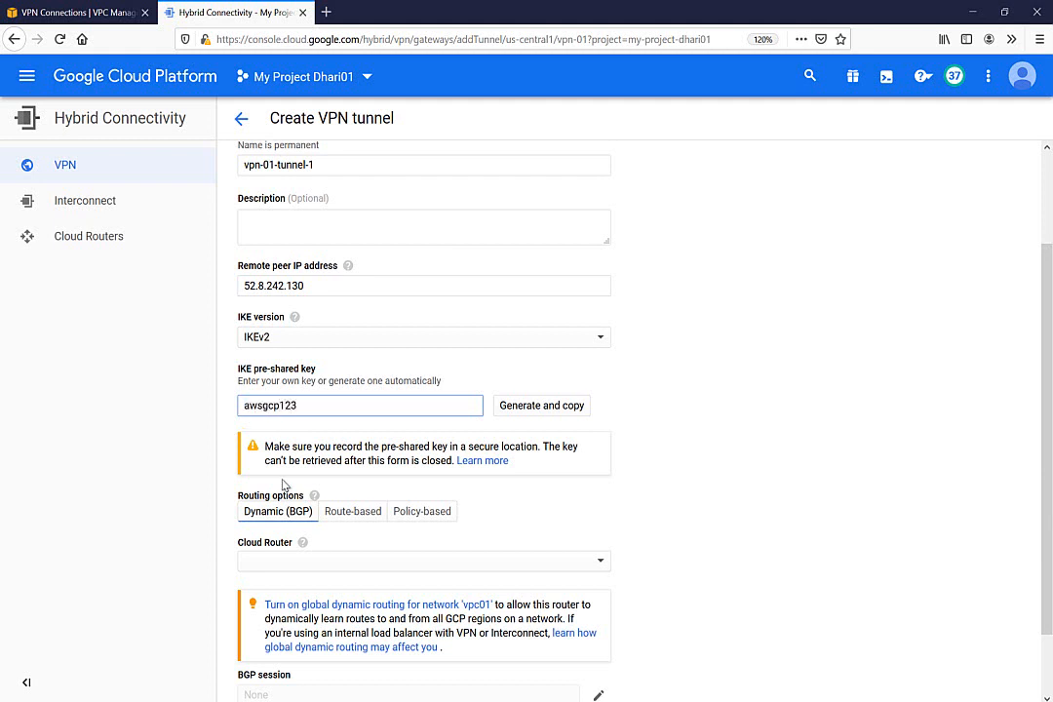
left_click_drag(1049, 413, 1051, 549)
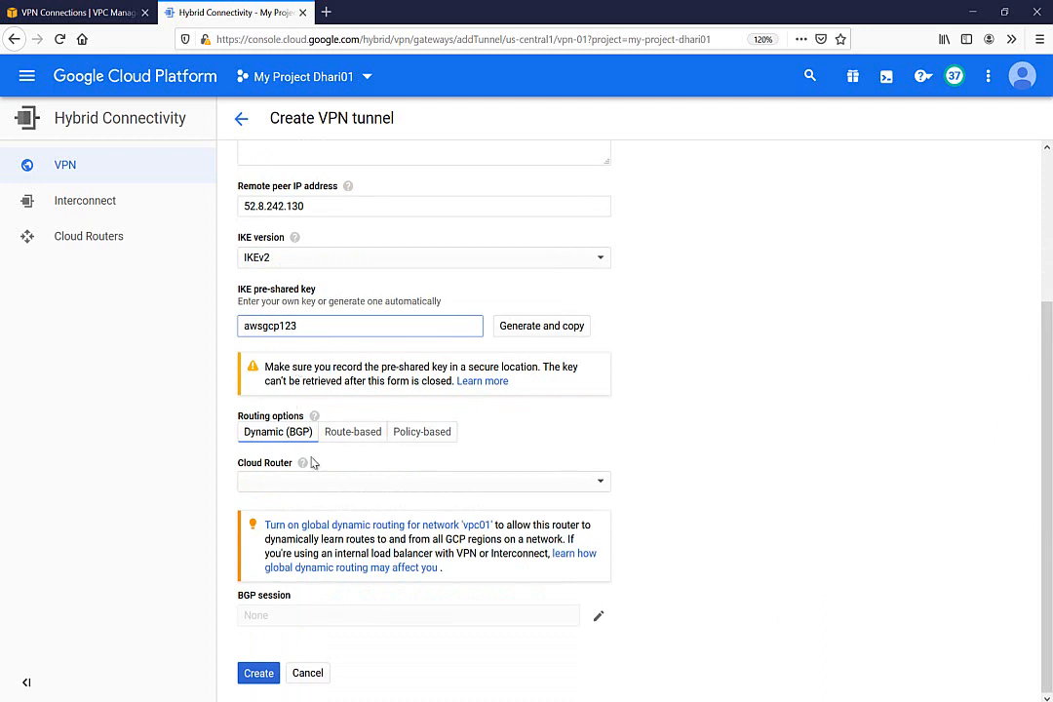
left_click(428, 482)
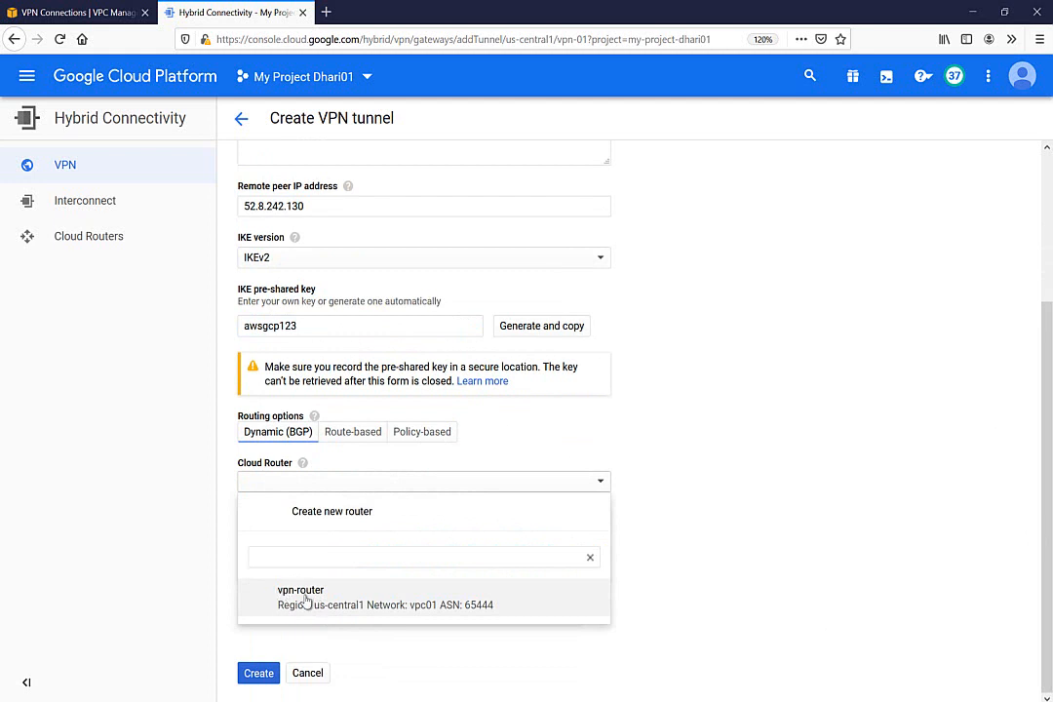
left_click(305, 601)
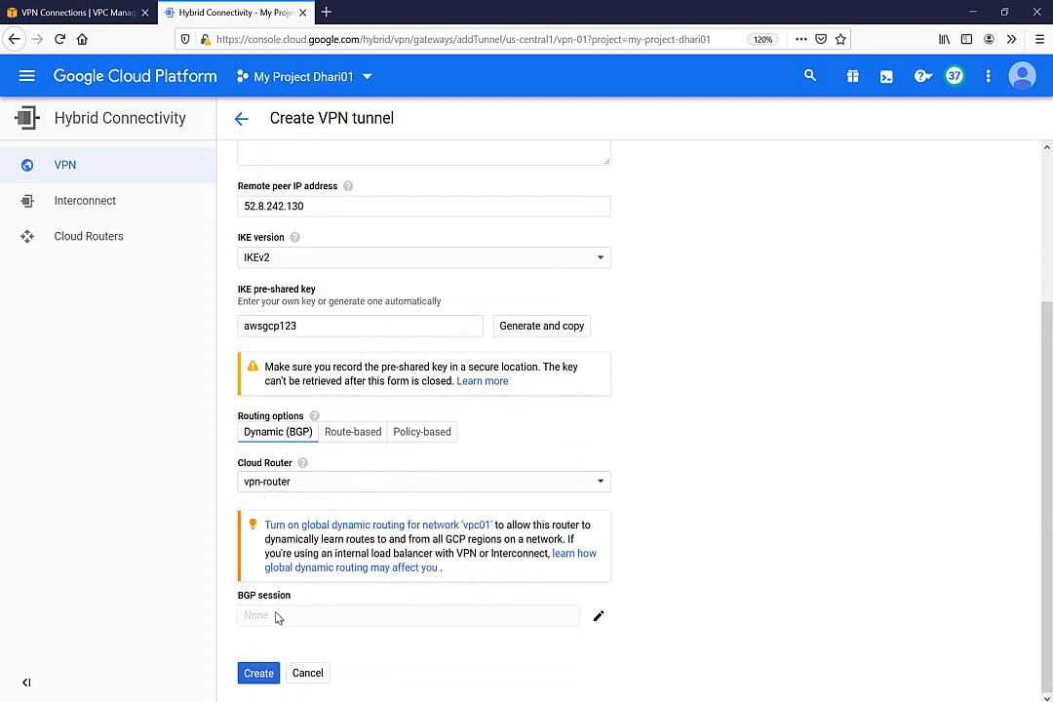
Name the first tunnel's BGP session tuneel1 and paste the AWS gateway ASN 64512 as peer ASN
left_click(599, 617)
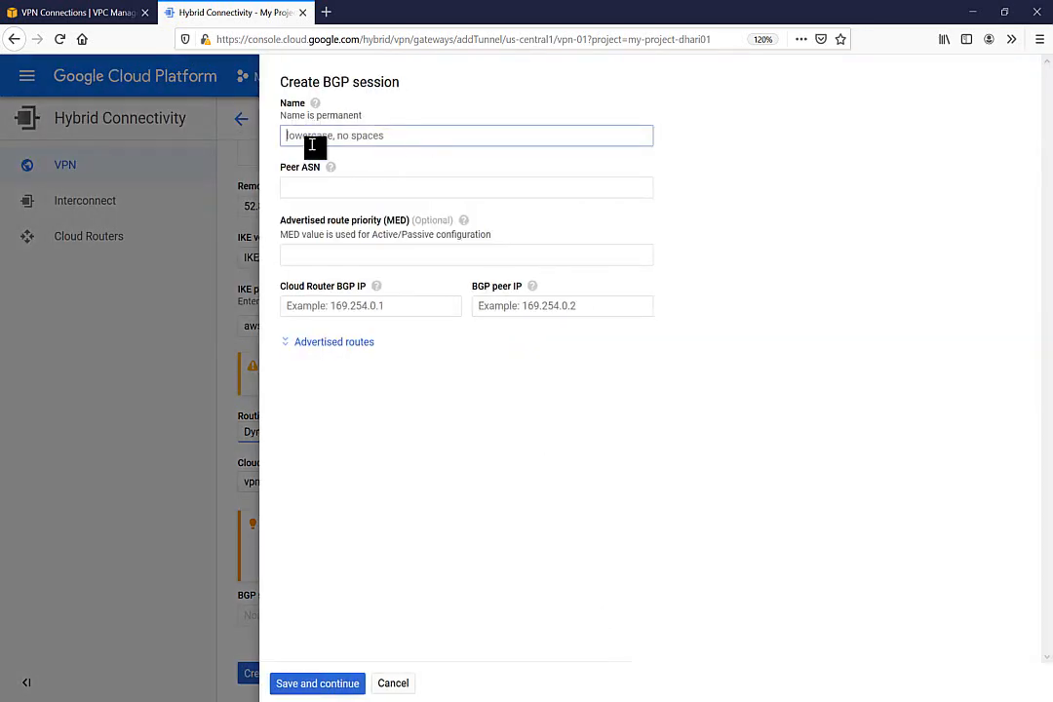
type("t")
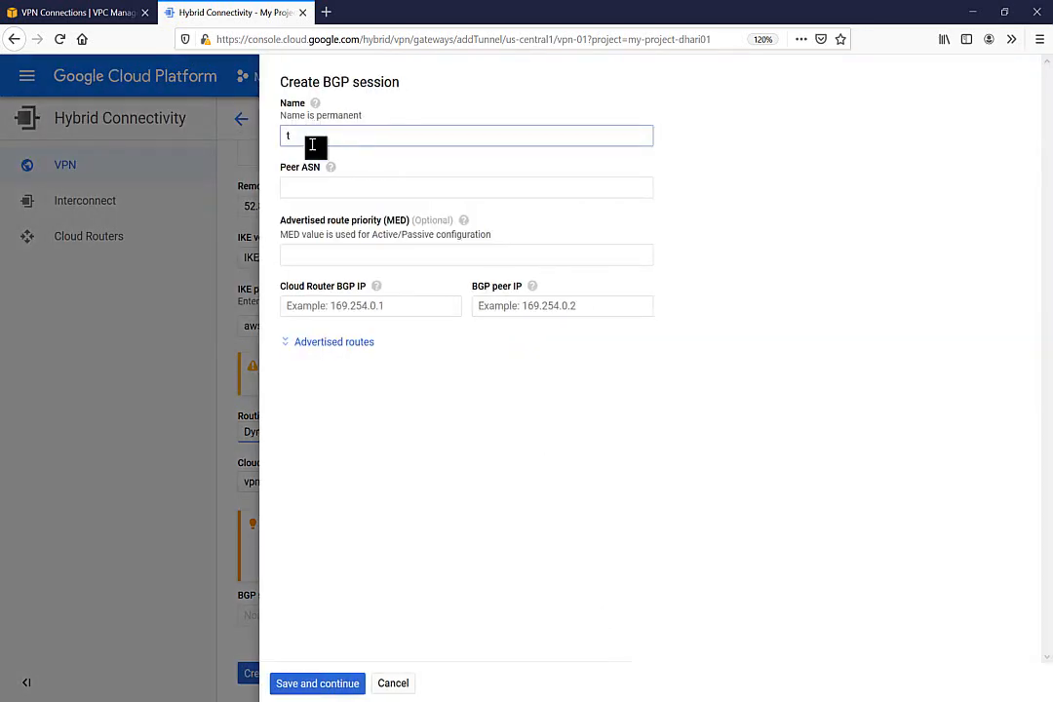
type("unnel")
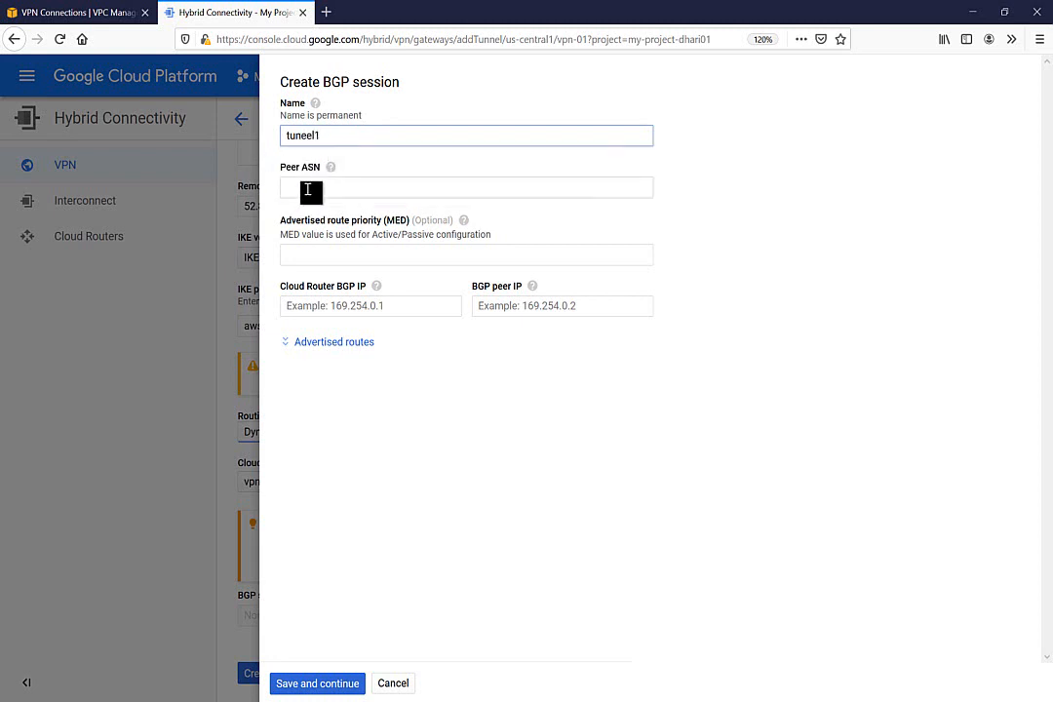
left_click(308, 189)
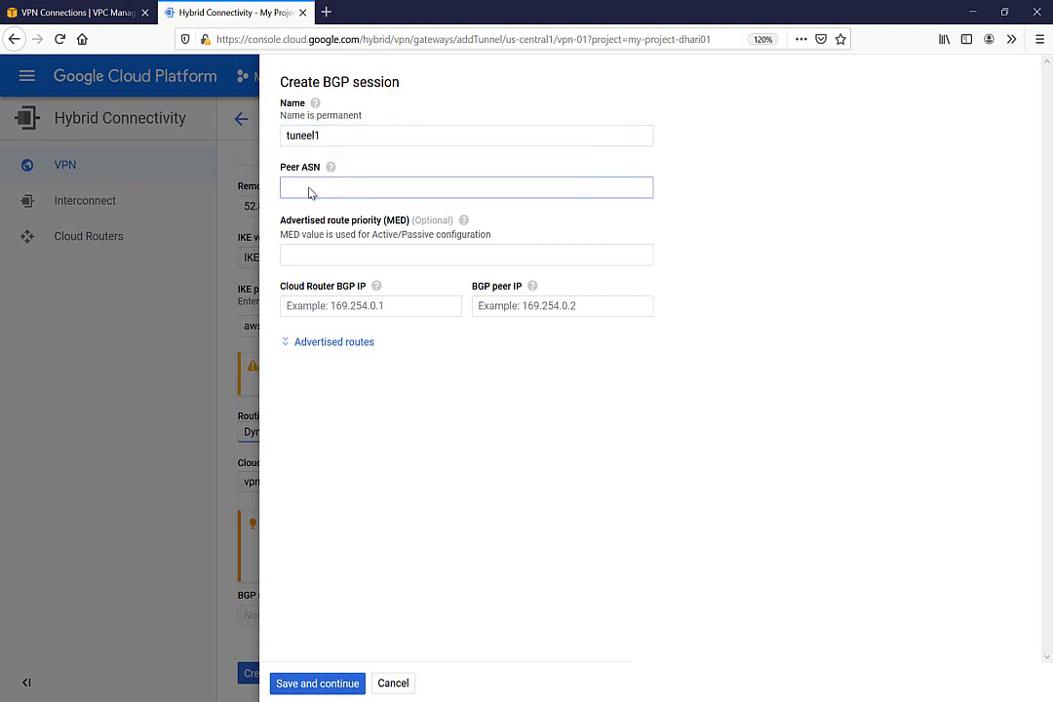
left_click(78, 11)
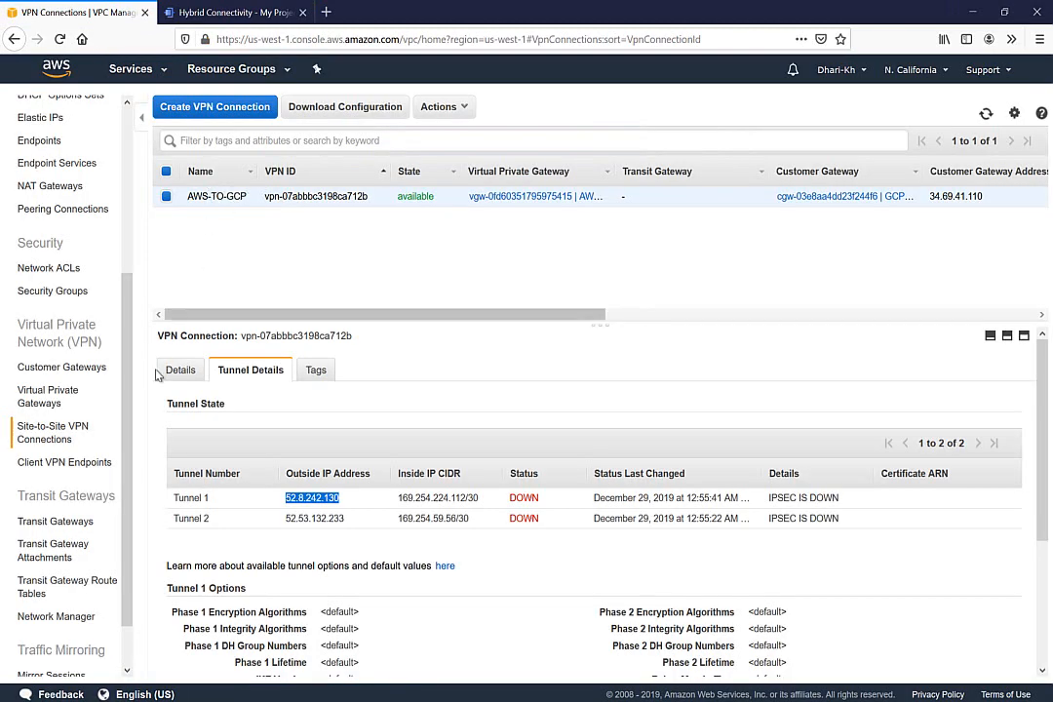
left_click(38, 397)
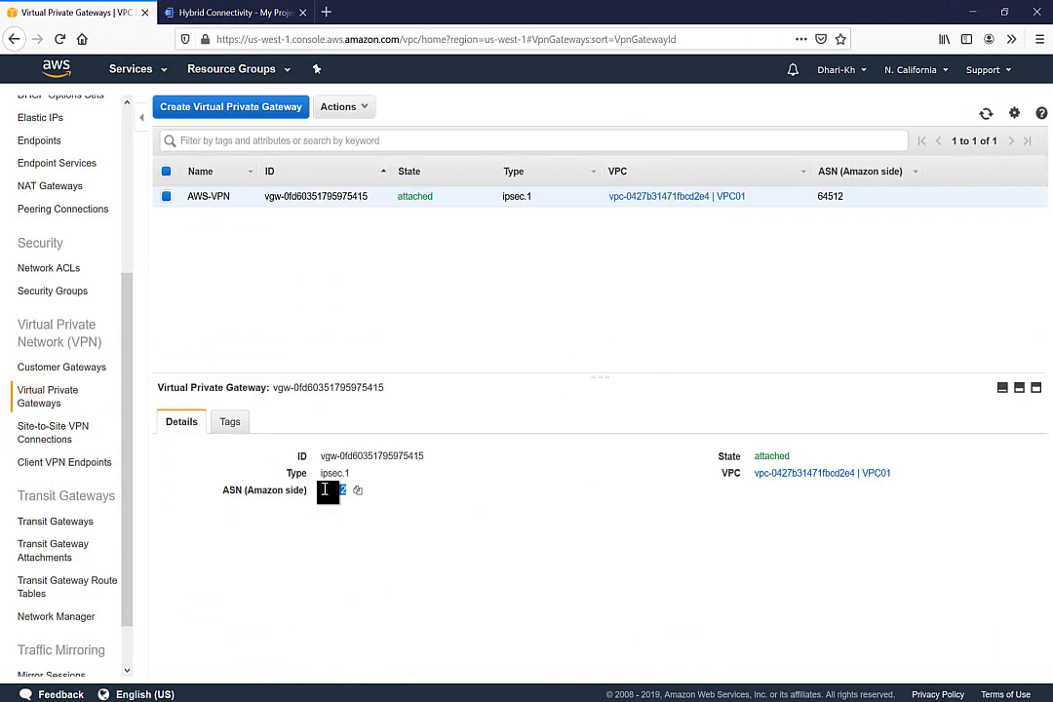
left_click(202, 13)
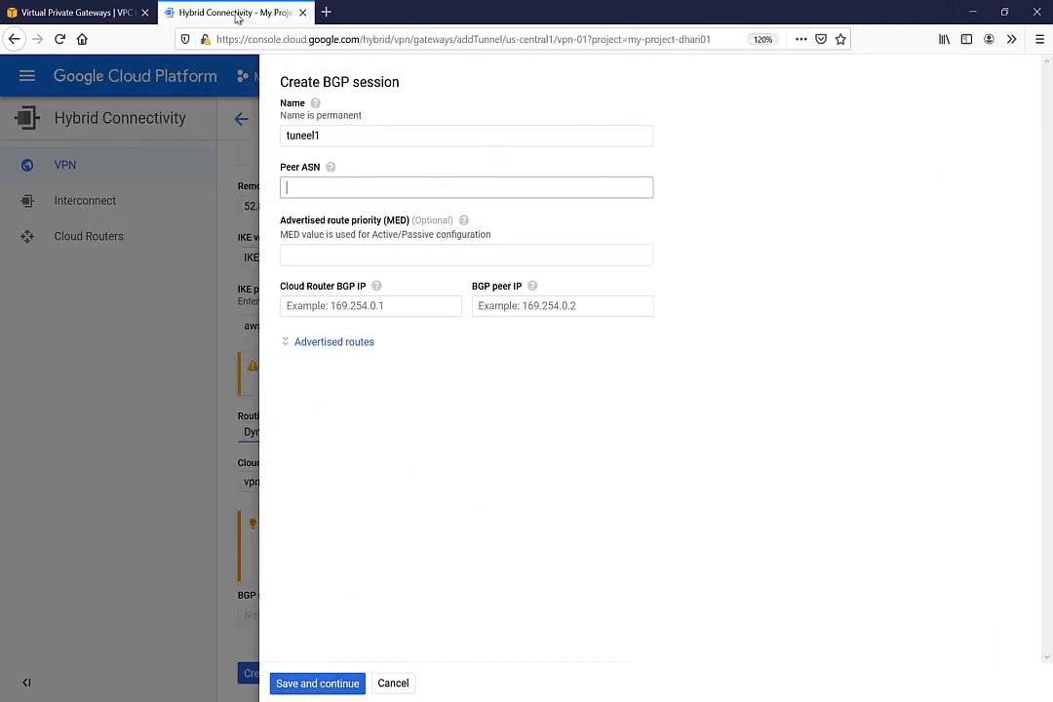
type("64512")
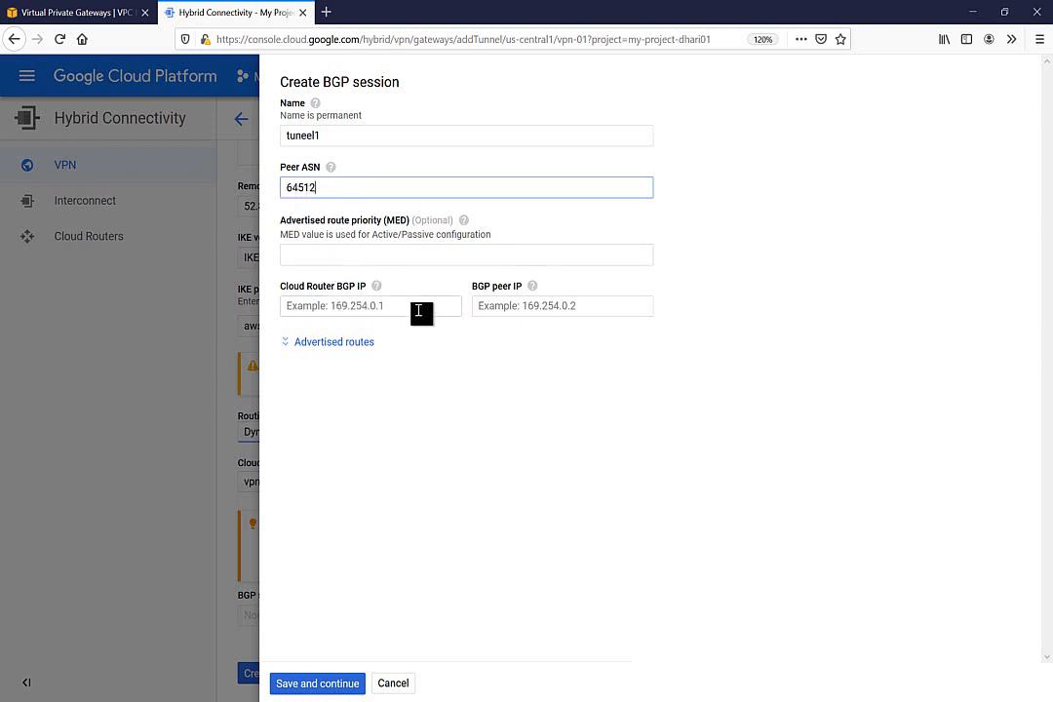
left_click(52, 14)
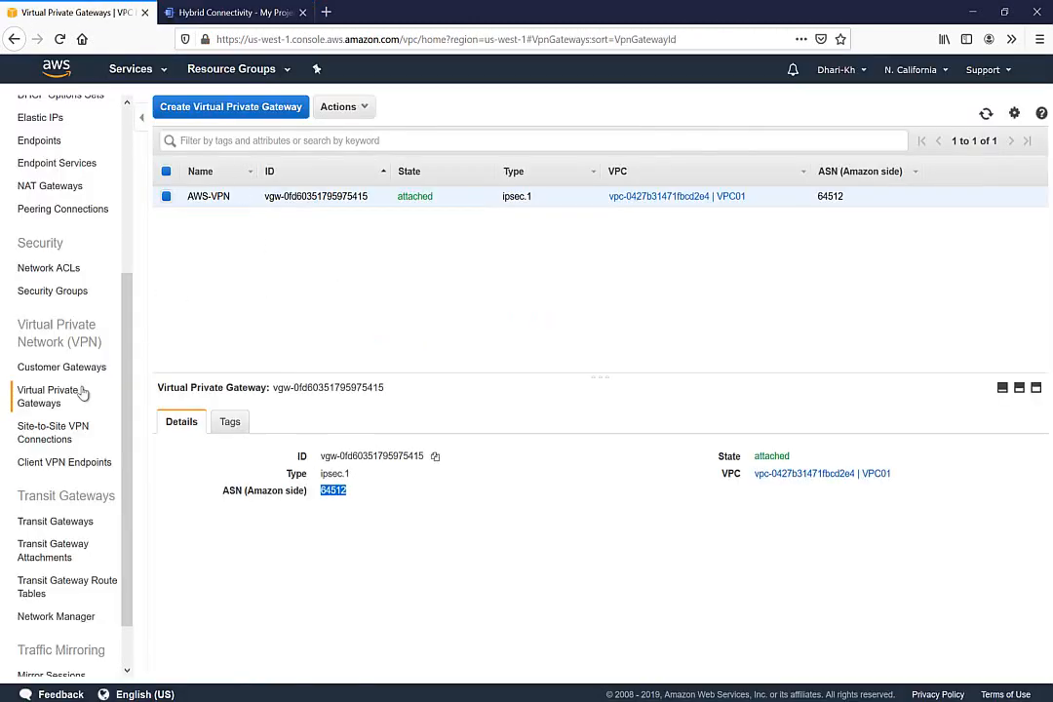
left_click(49, 432)
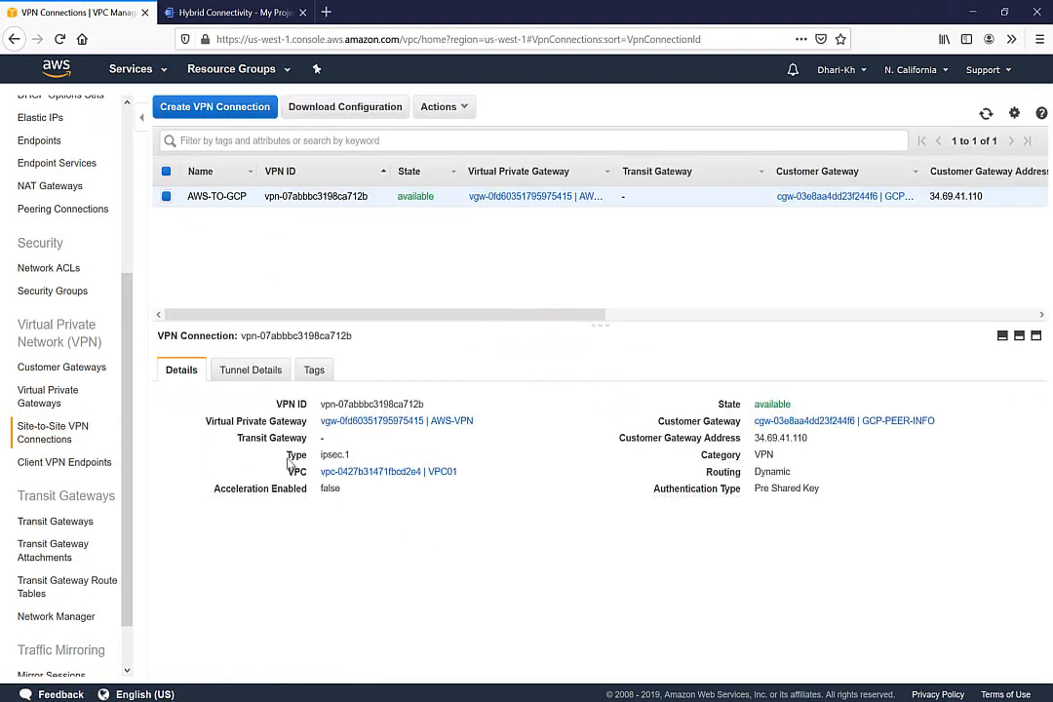
Copy Tunnel 1's inside IP CIDR 169.254.224.112/30 from the AWS-TO-GCP tunnel details
left_click(254, 375)
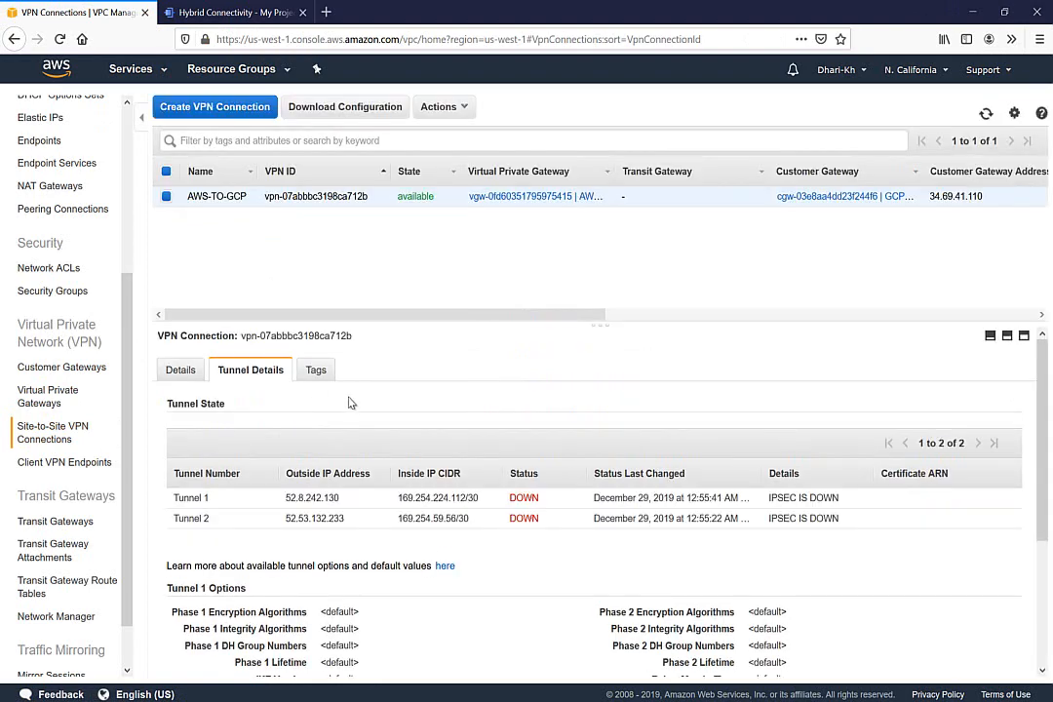
double_click(316, 499)
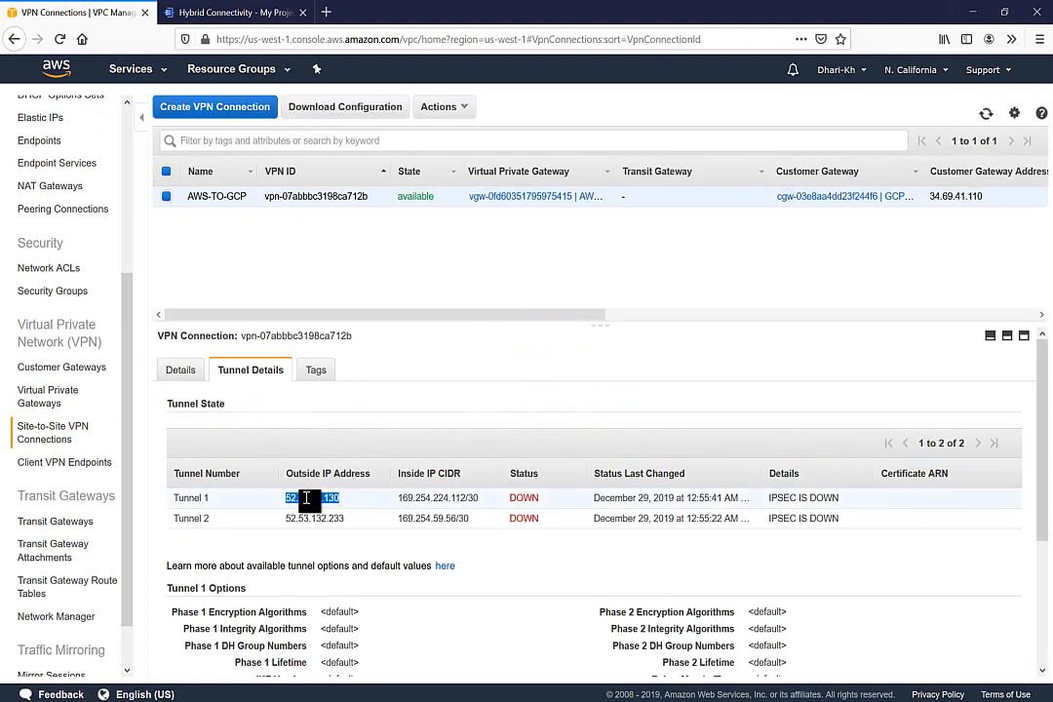
double_click(462, 498)
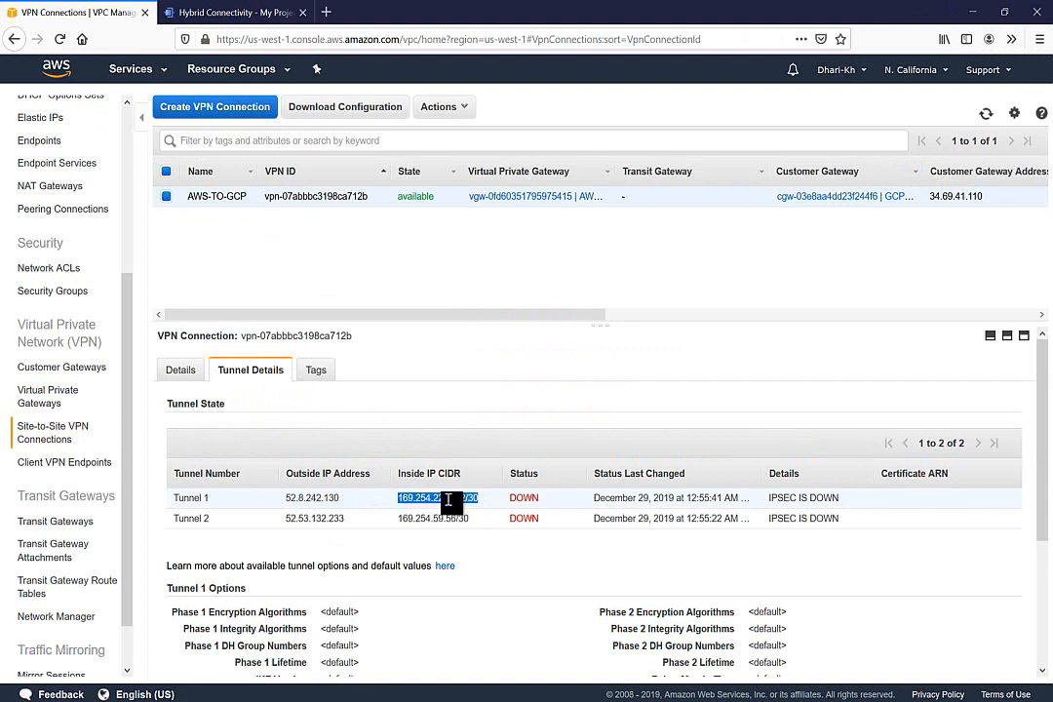
left_click(255, 12)
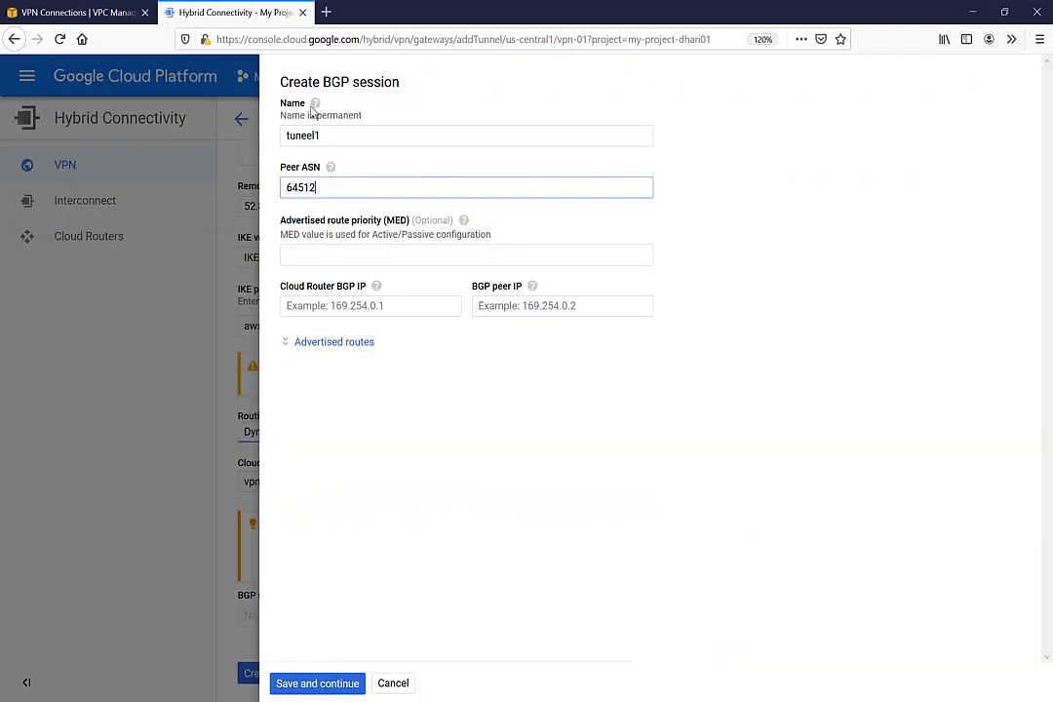
Set BGP peer IP 169.254.224.113 and Cloud Router BGP IP 169.254.224.114, then save tuneel1
left_click(494, 305)
type("169.254.224.112/30")
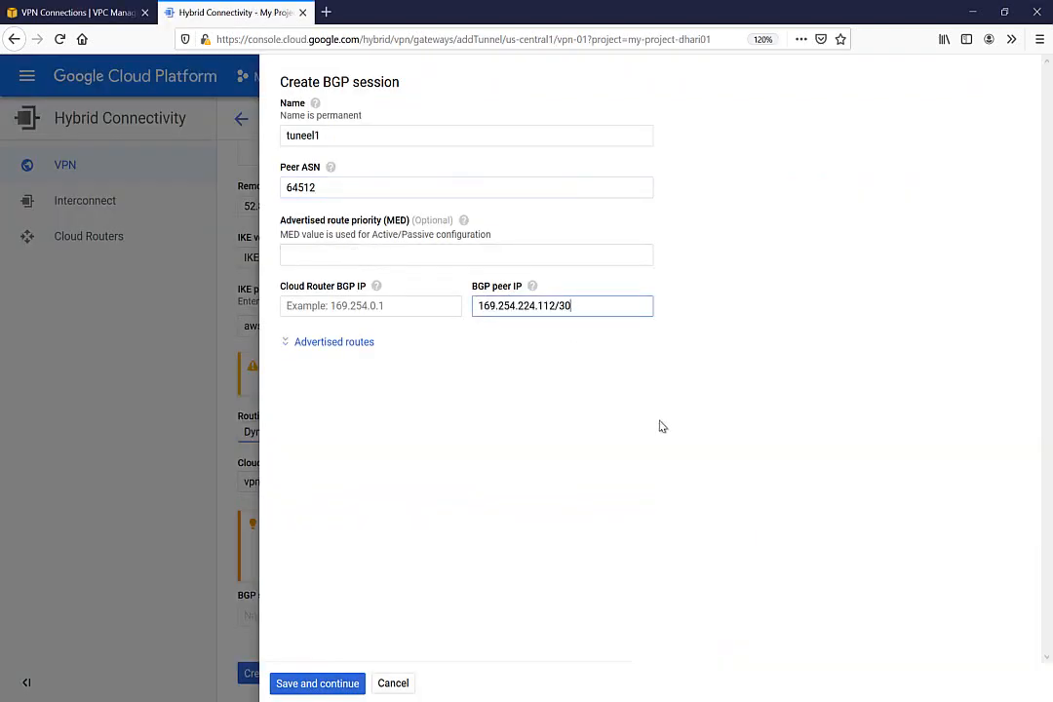
key("BackSpace")
key("BackSpace")
key("BackSpace")
key("BackSpace")
type("3")
left_click(399, 306)
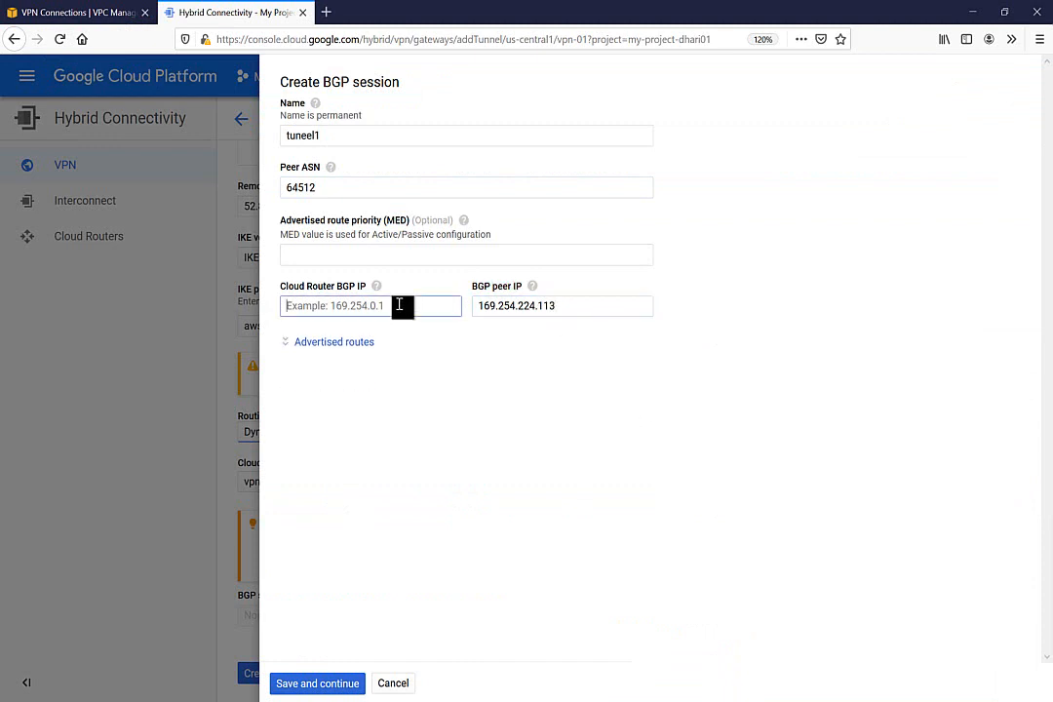
type("169.254.224.112/30")
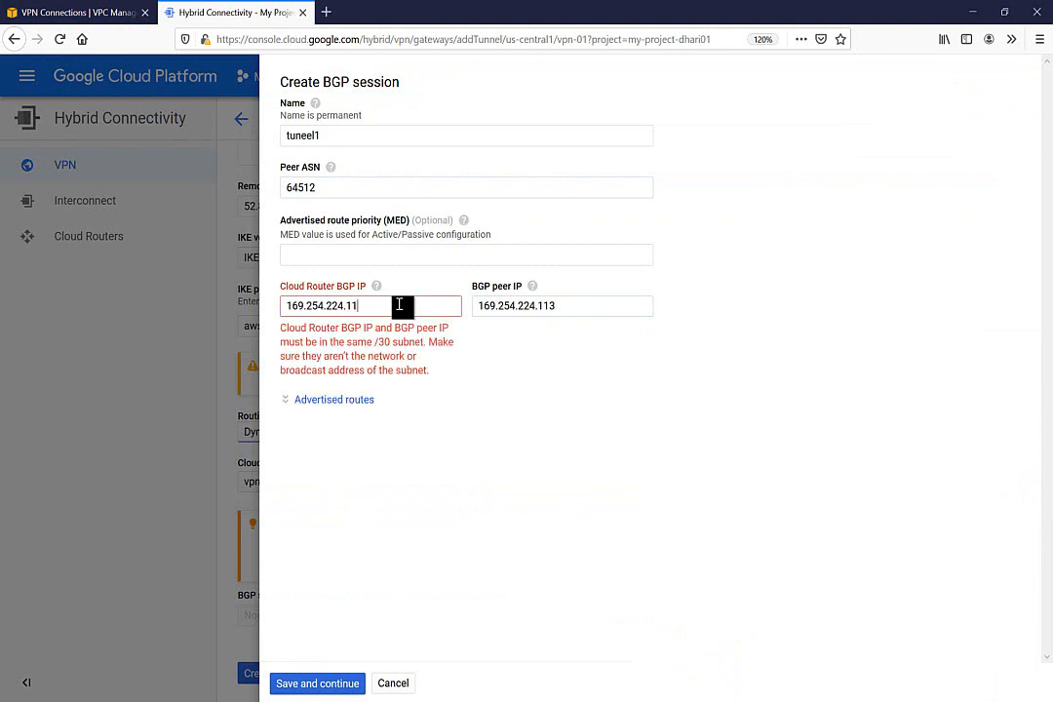
type("4")
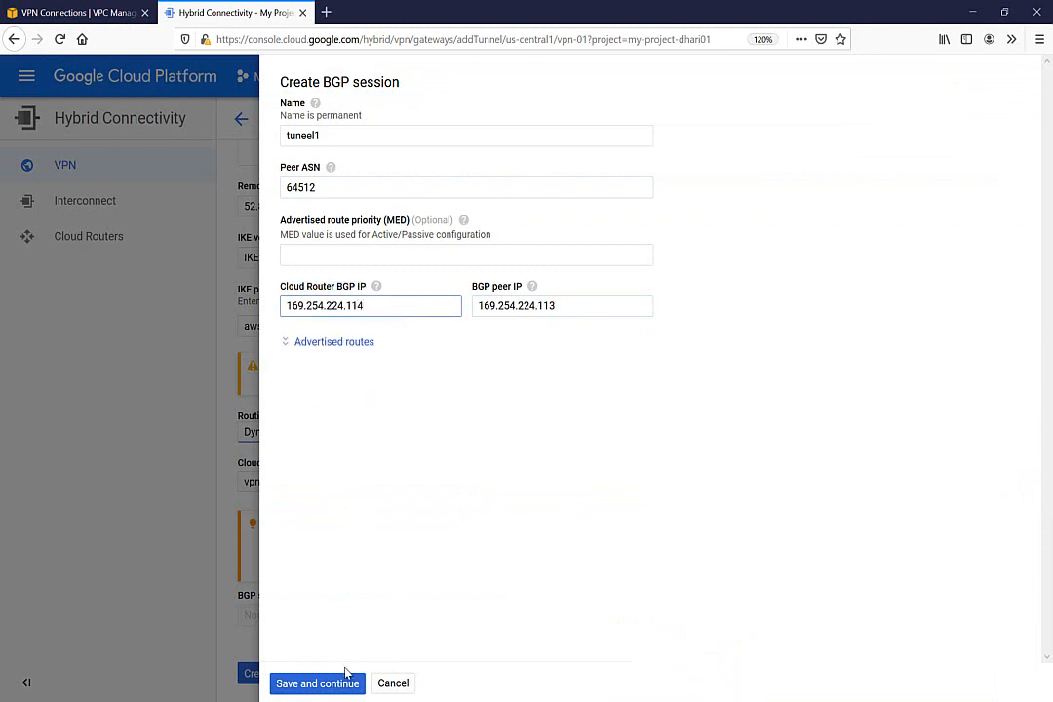
left_click(316, 684)
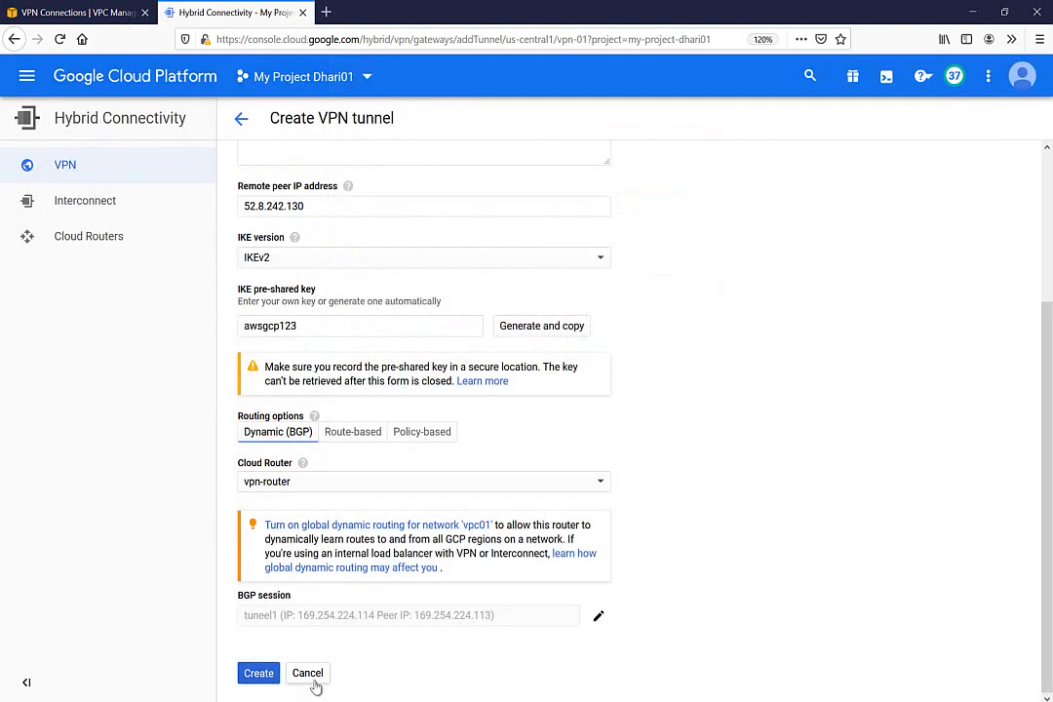
Create tunnel vpn-01-tunnel-1, review its status columns, and list the Cloud VPN gateways
left_click(255, 673)
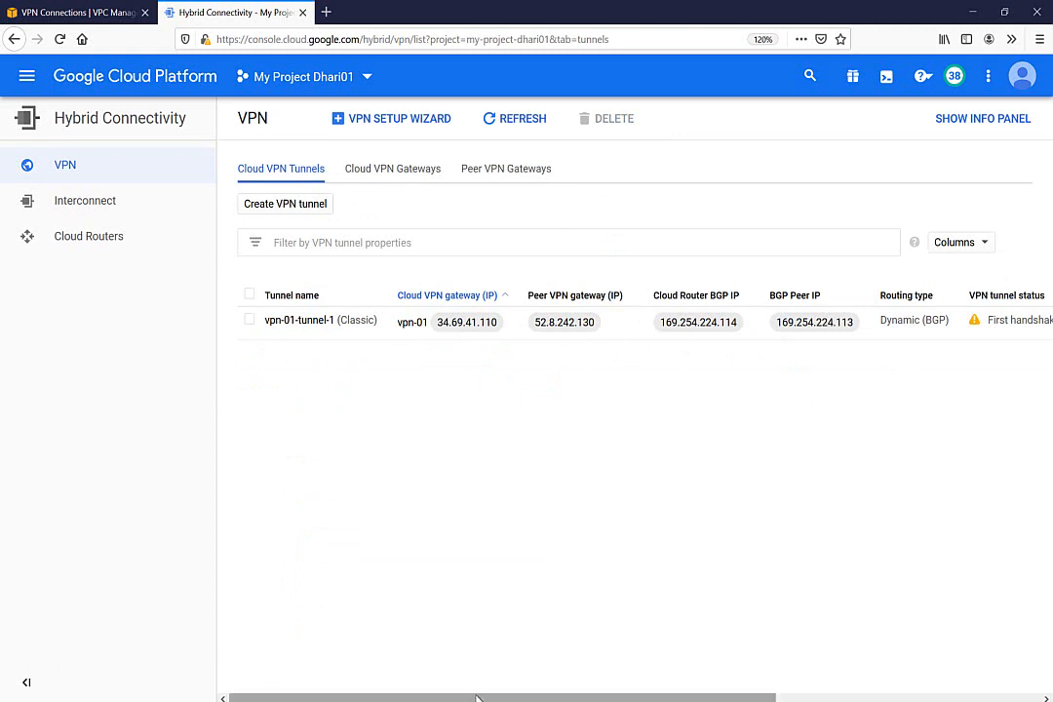
left_click_drag(478, 699, 742, 695)
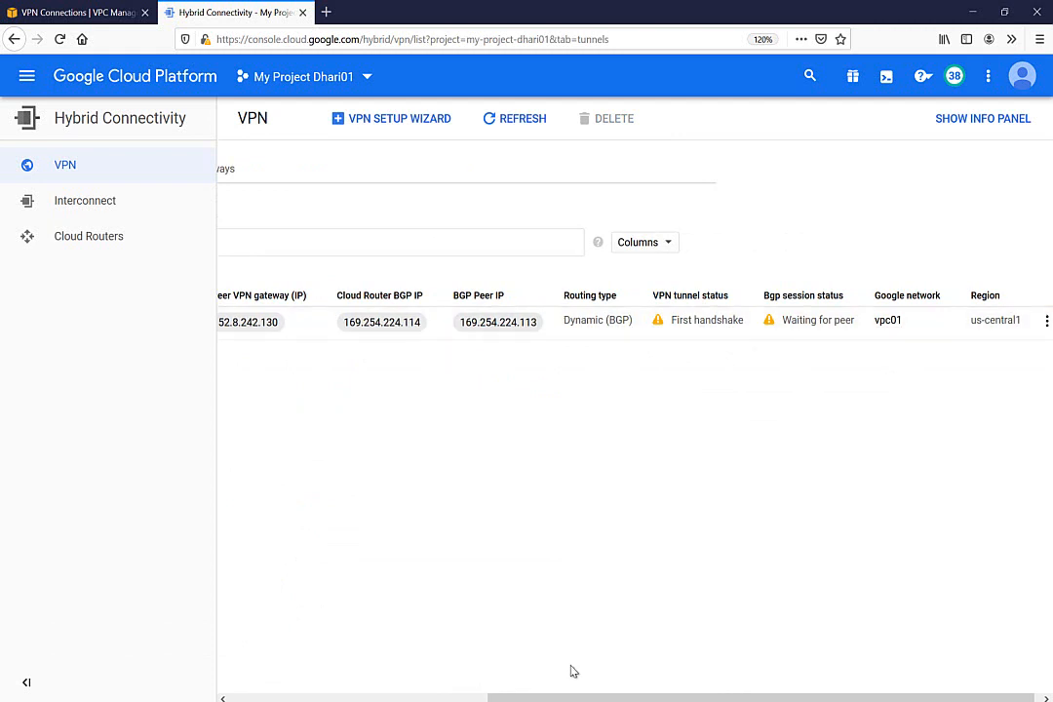
left_click_drag(552, 699, 271, 610)
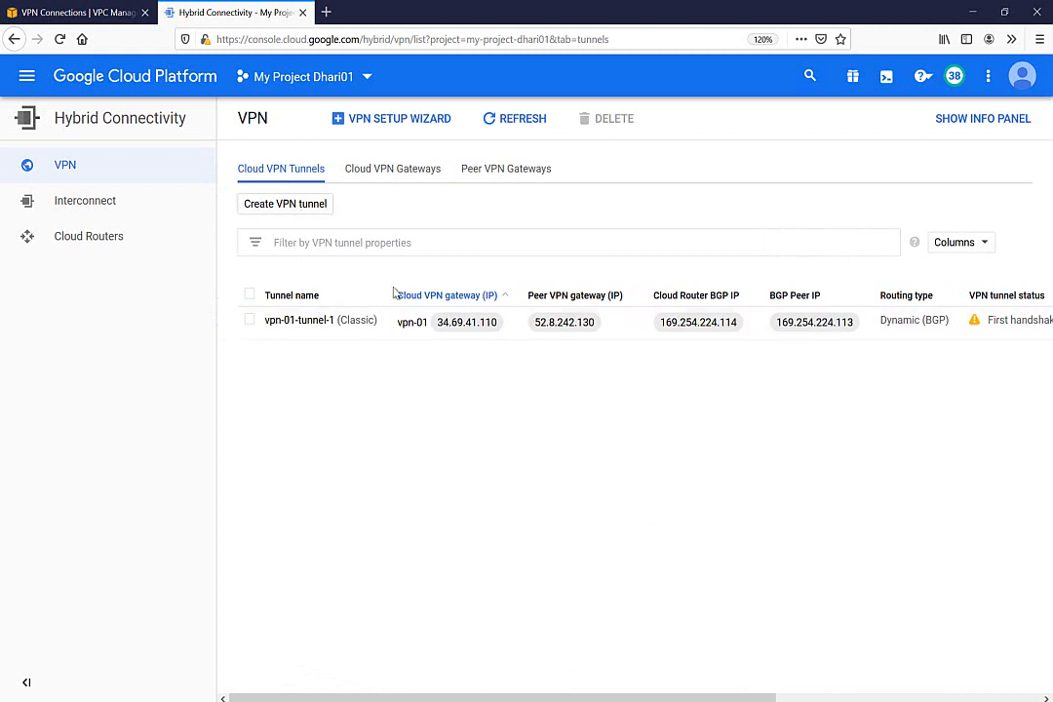
left_click(376, 171)
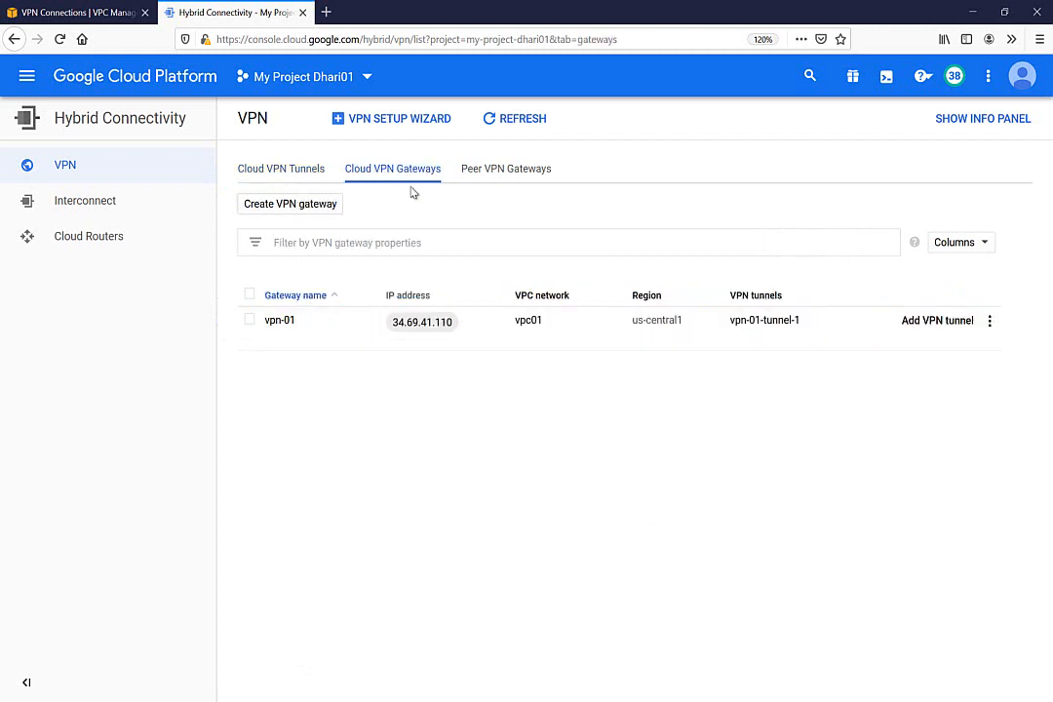
Add a second vpn-01 tunnel named with -2, with AWS Tunnel 2's outside IP 52.53.132.233 as peer
left_click(934, 321)
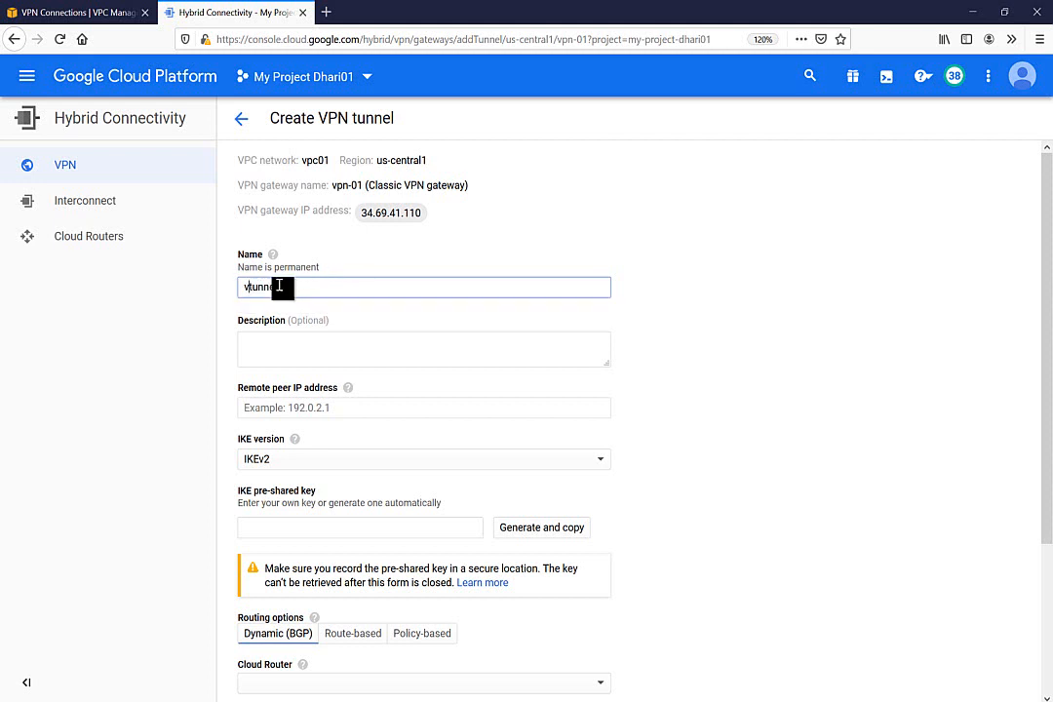
key("BackSpace")
type("-2")
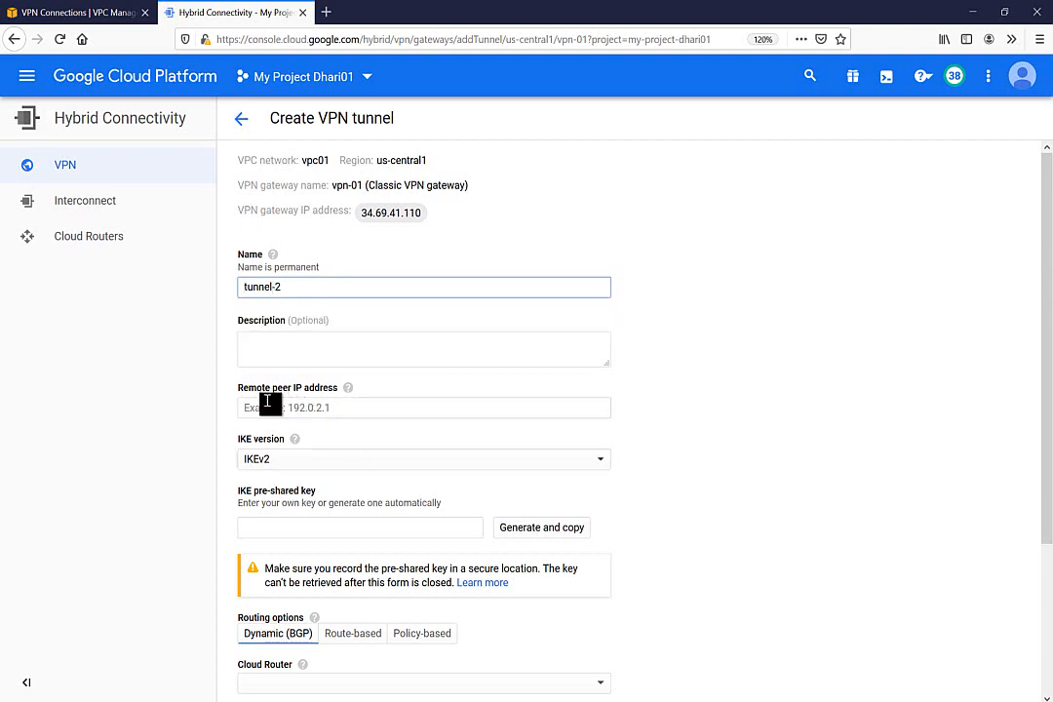
left_click(270, 406)
left_click(49, 12)
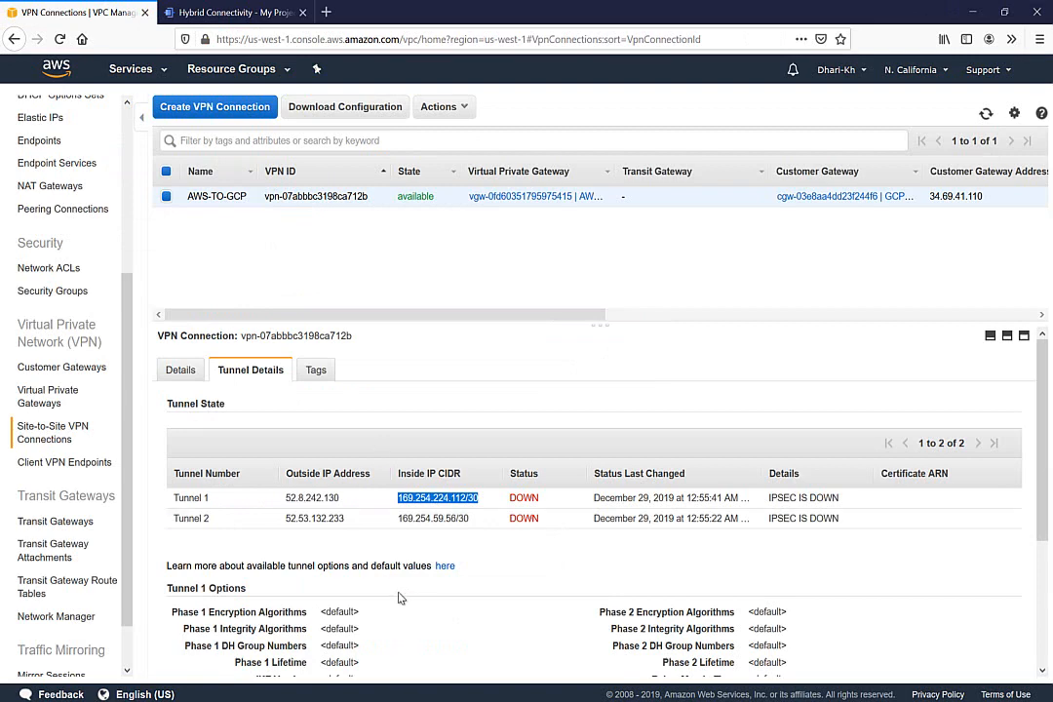
double_click(318, 518)
key("ctrl+c")
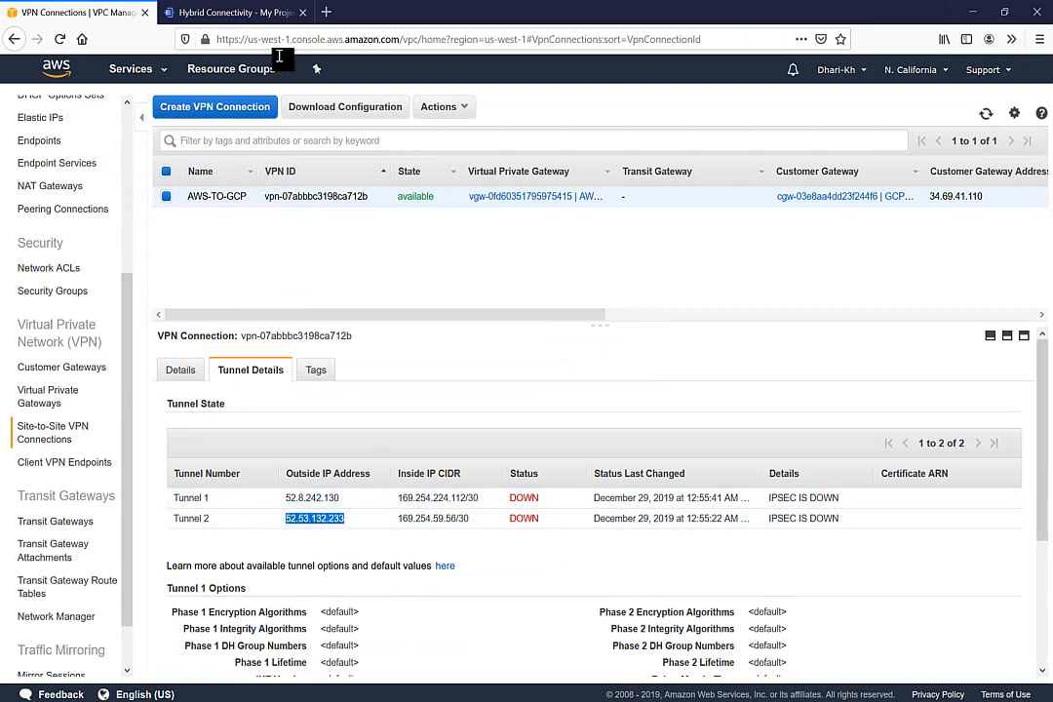
left_click(232, 12)
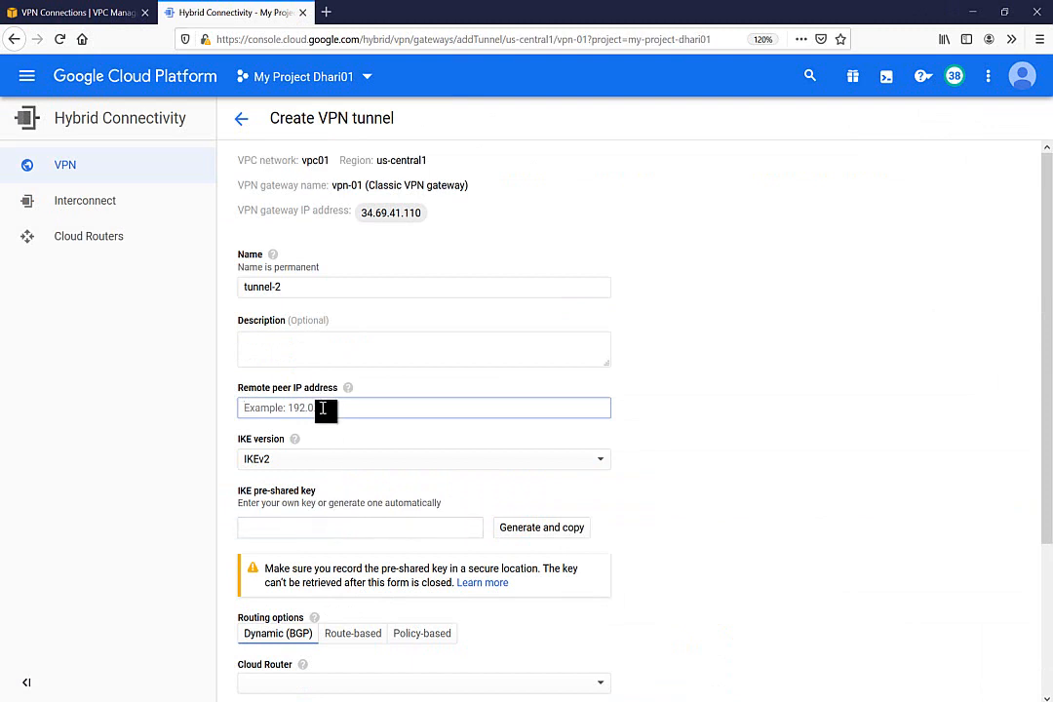
key("ctrl+v")
Choose vpn-router as the tunnel's Cloud Router and begin its BGP session
left_click_drag(1046, 304, 1047, 457)
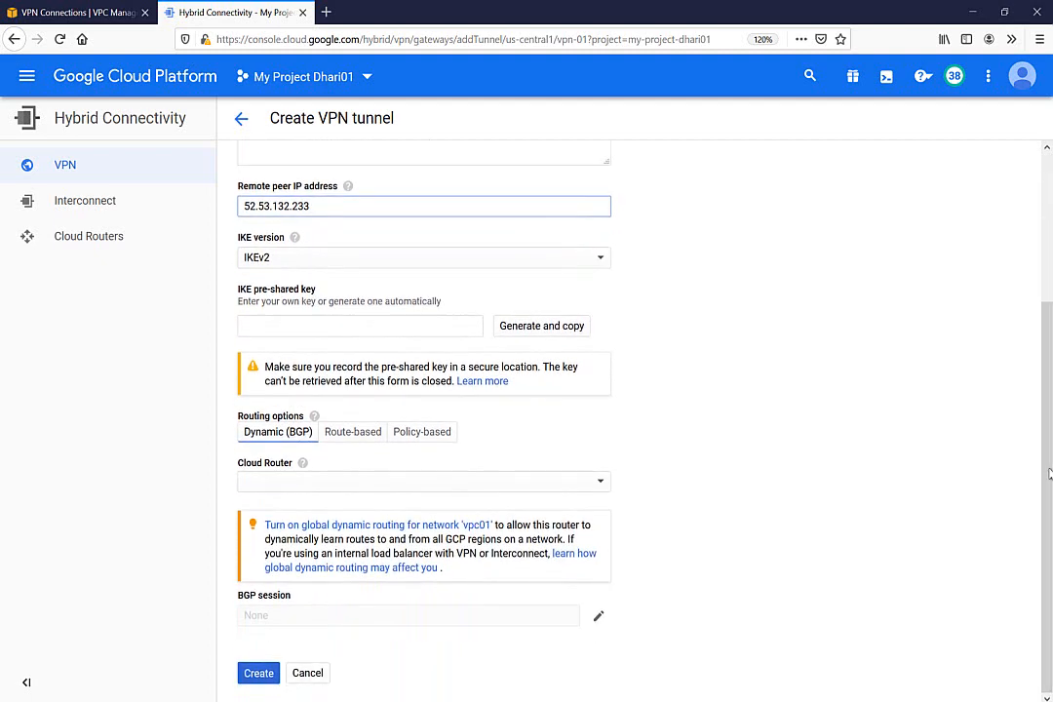
left_click(515, 490)
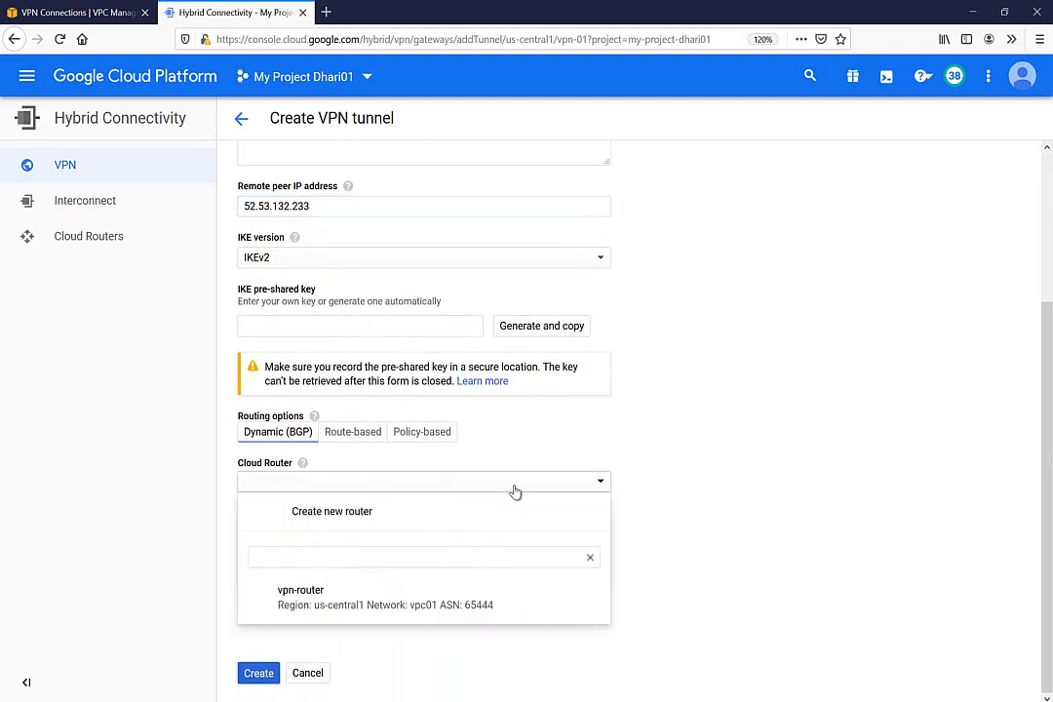
left_click(304, 597)
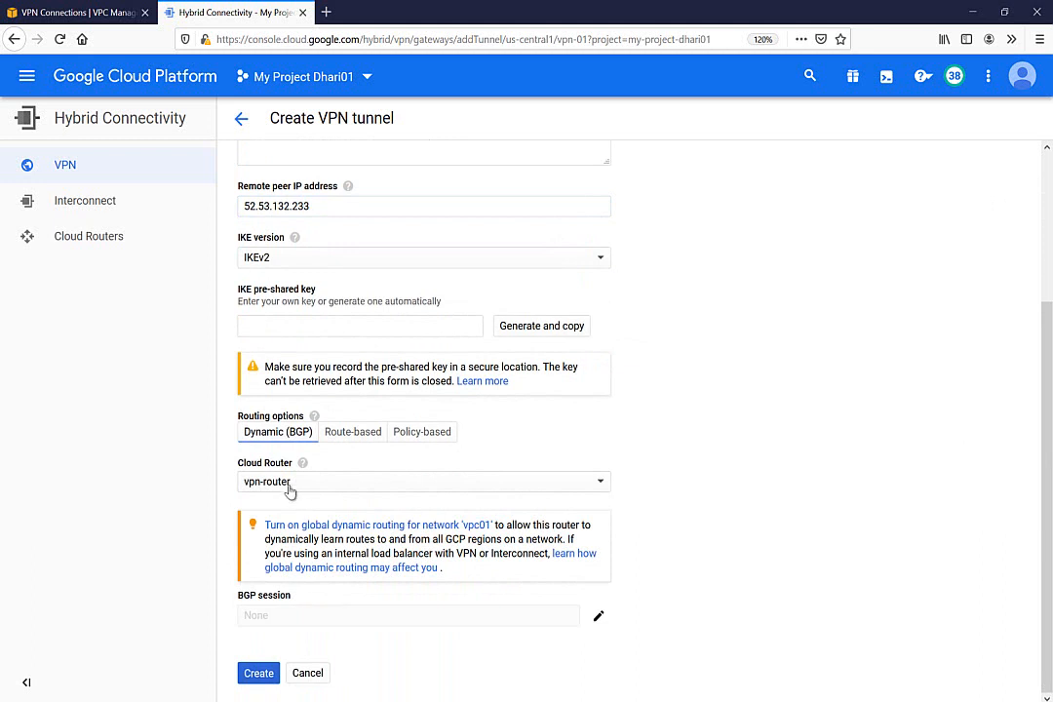
left_click(596, 618)
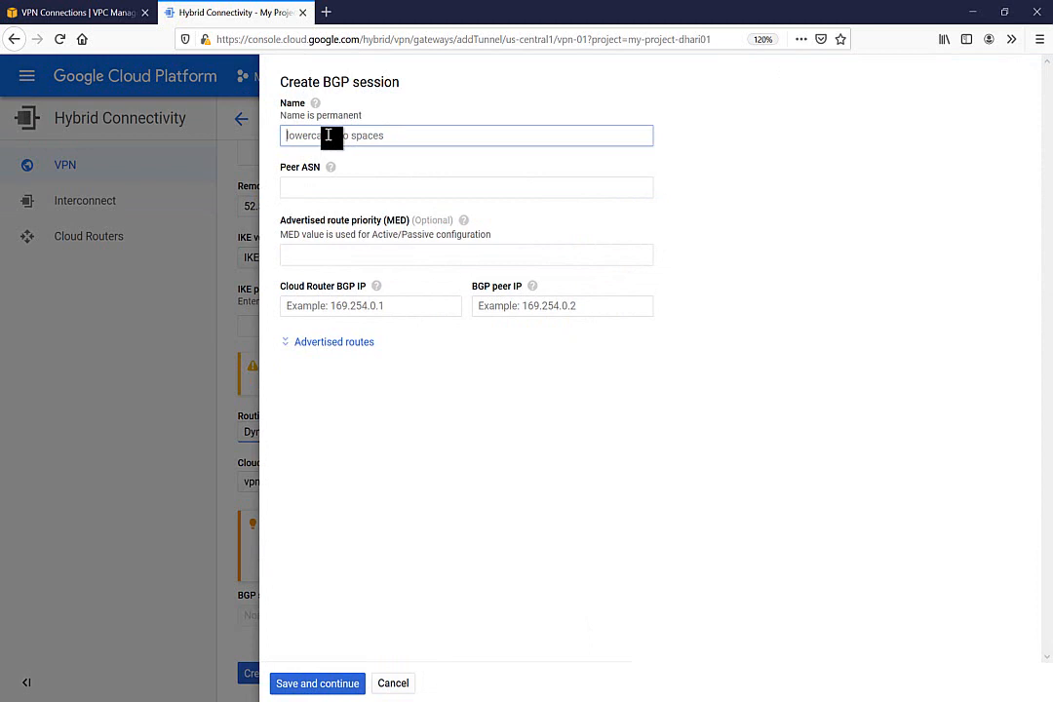
Name the BGP session tunnel2 and paste the AWS gateway ASN 64512 as peer ASN
type("Tunne")
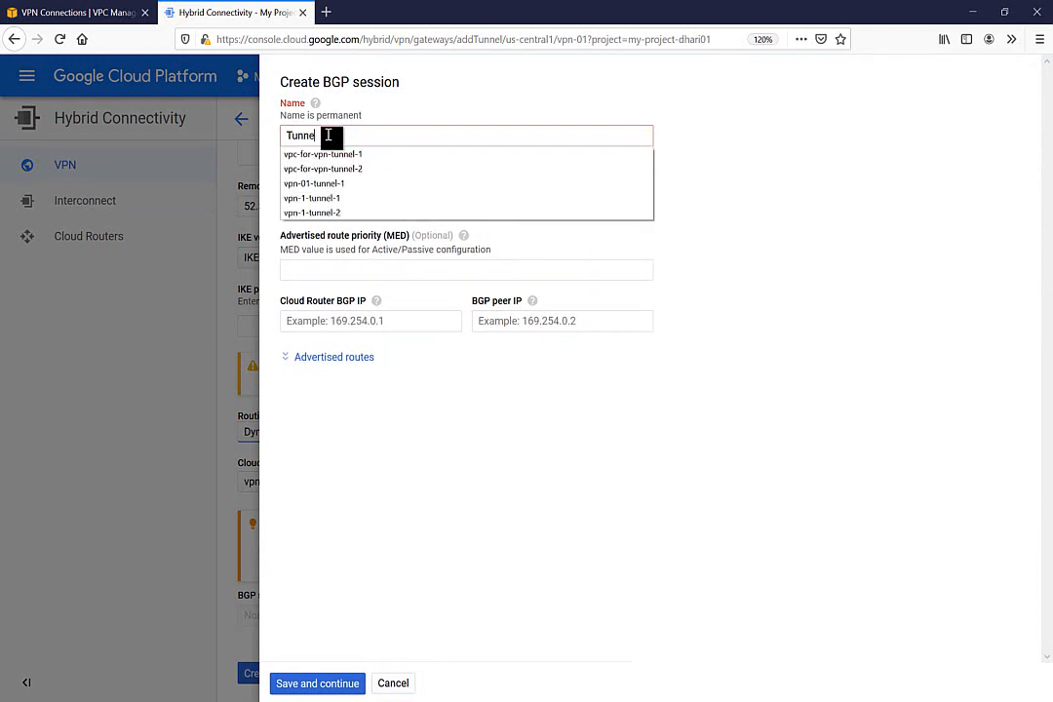
key("BackSpace")
key("BackSpace")
key("BackSpace")
left_click(329, 136)
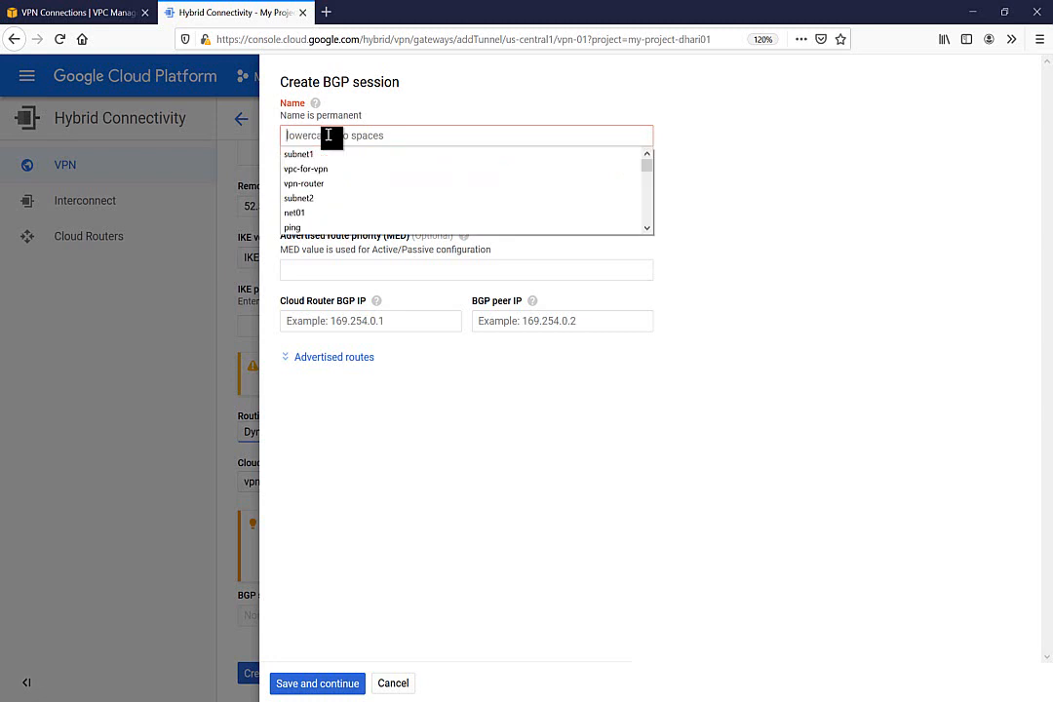
type("tunn")
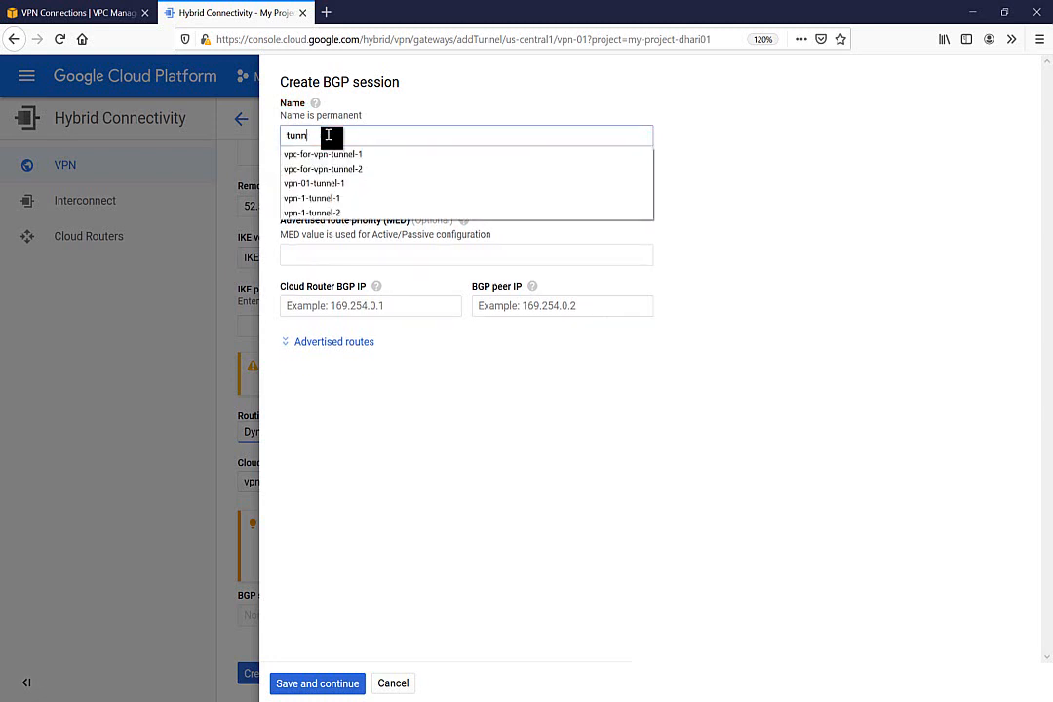
type("el2")
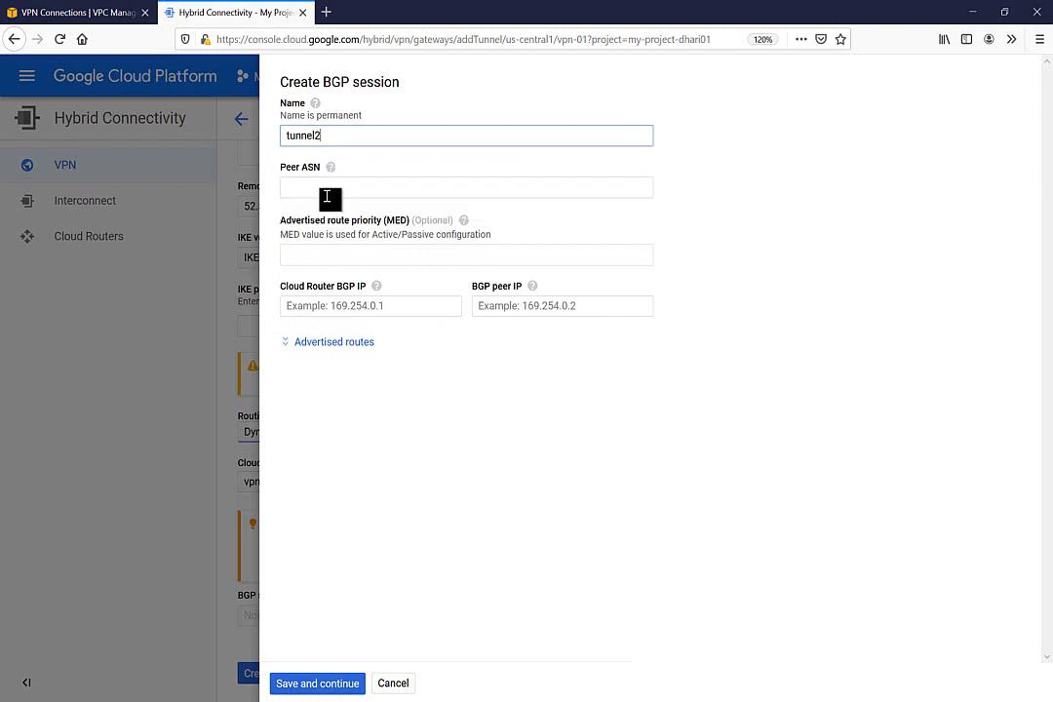
left_click(331, 192)
left_click(78, 14)
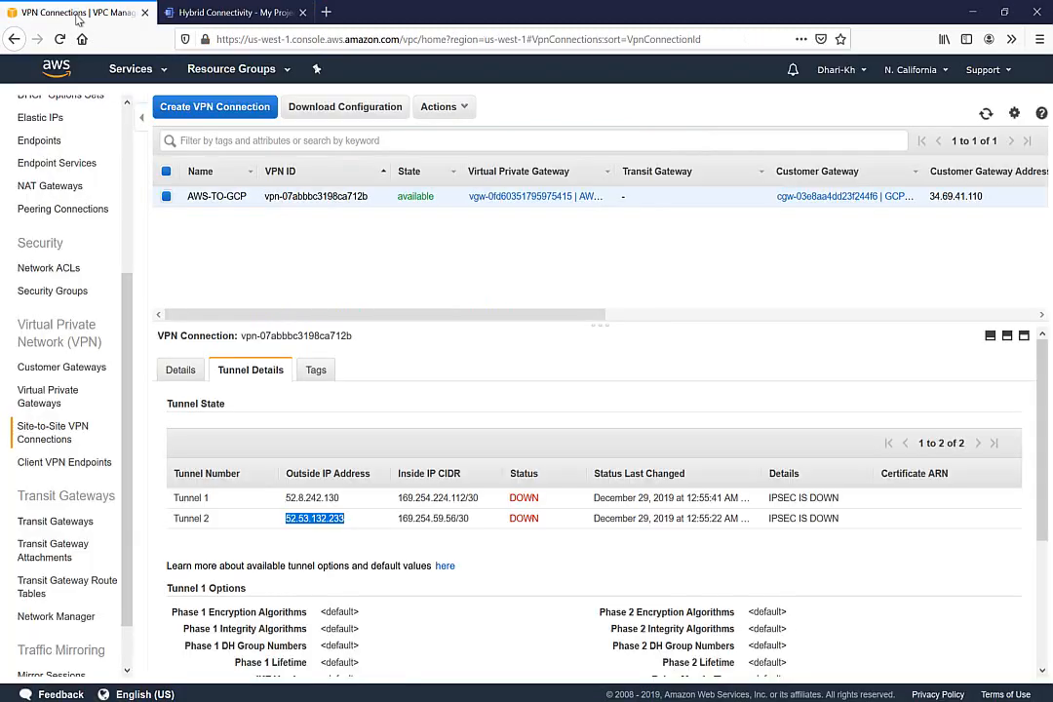
left_click(48, 396)
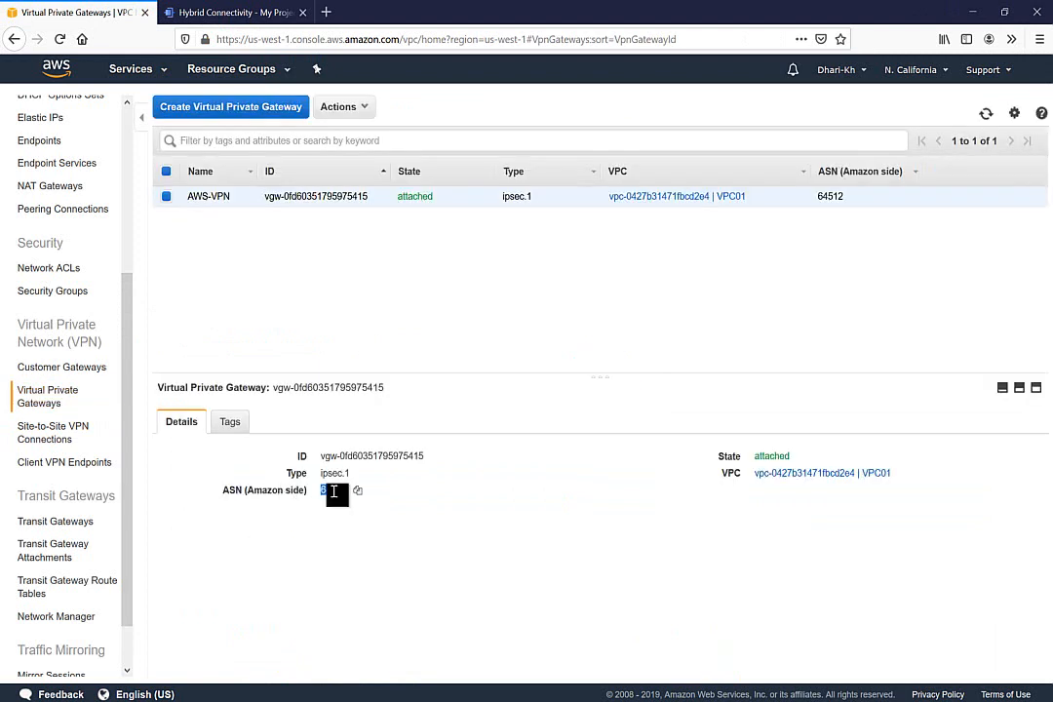
left_click(210, 12)
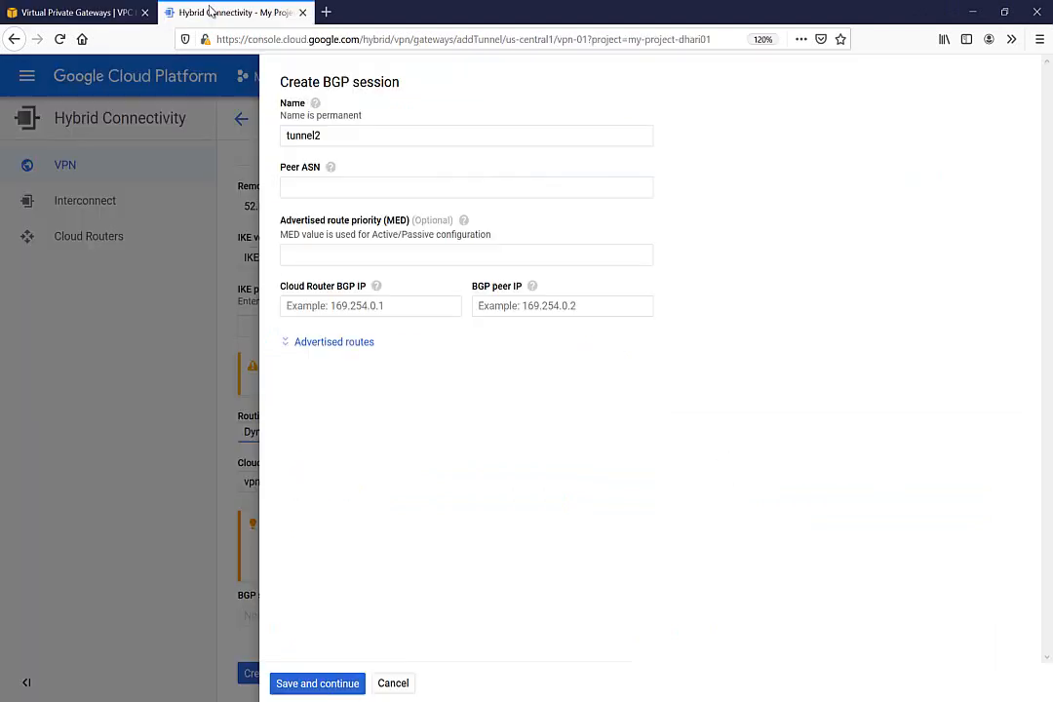
left_click(322, 188)
type("64512")
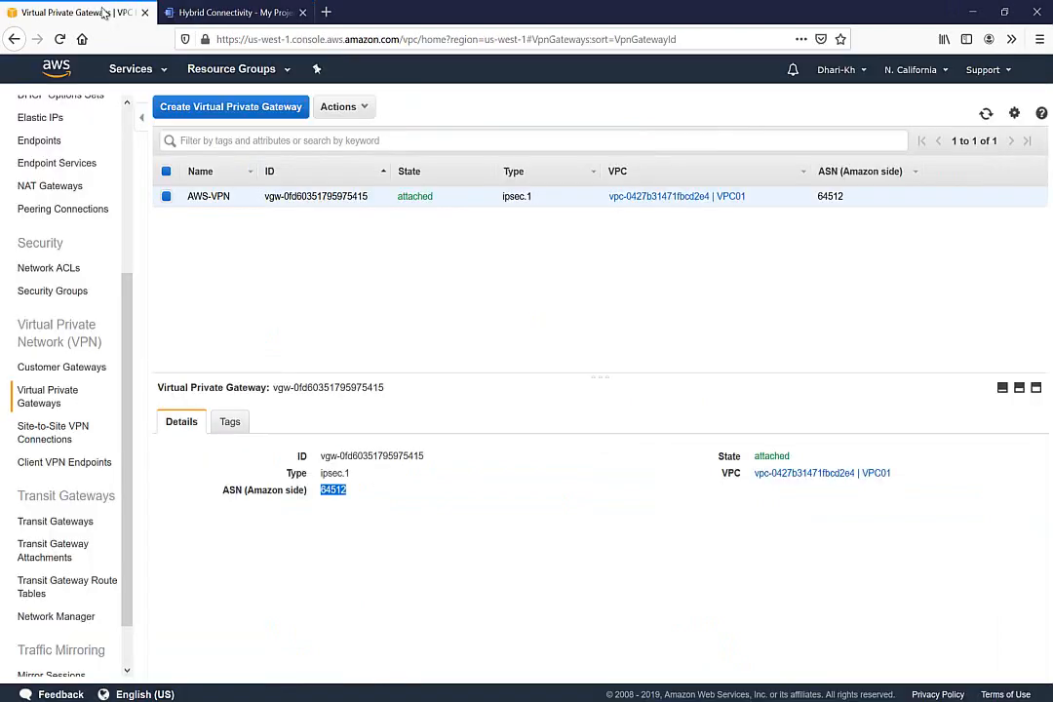
From Tunnel 2's inside CIDR, set peer IP 169.254.59.57 and router IP 169.254.59.58, then save
left_click(88, 11)
left_click(50, 433)
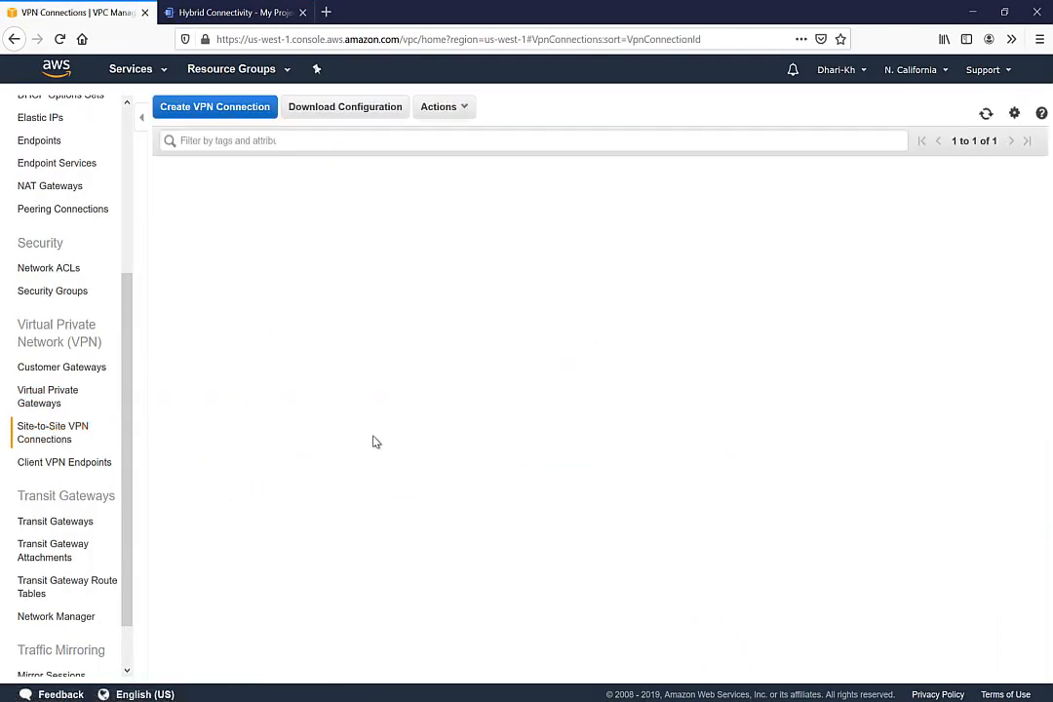
left_click(252, 369)
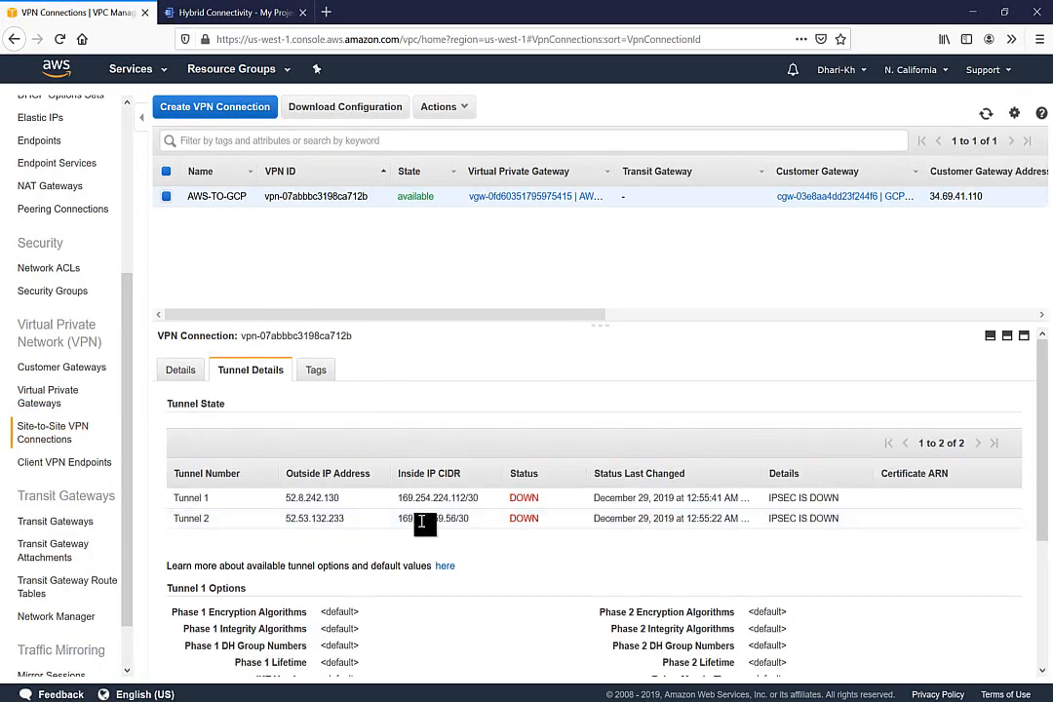
double_click(429, 518)
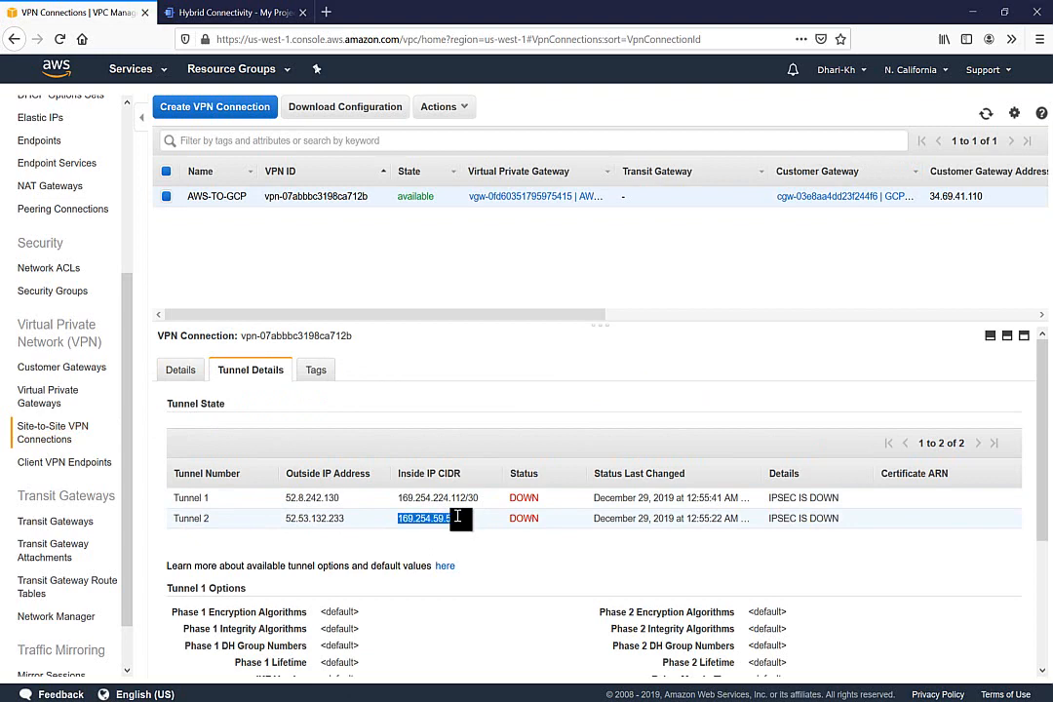
left_click(249, 12)
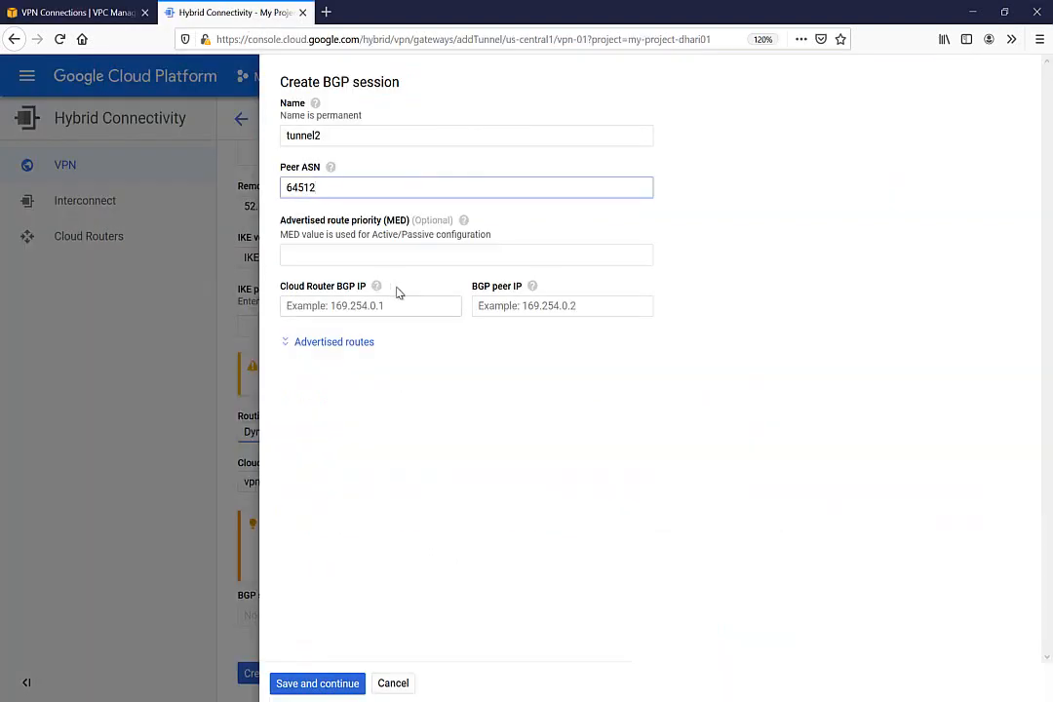
left_click(508, 301)
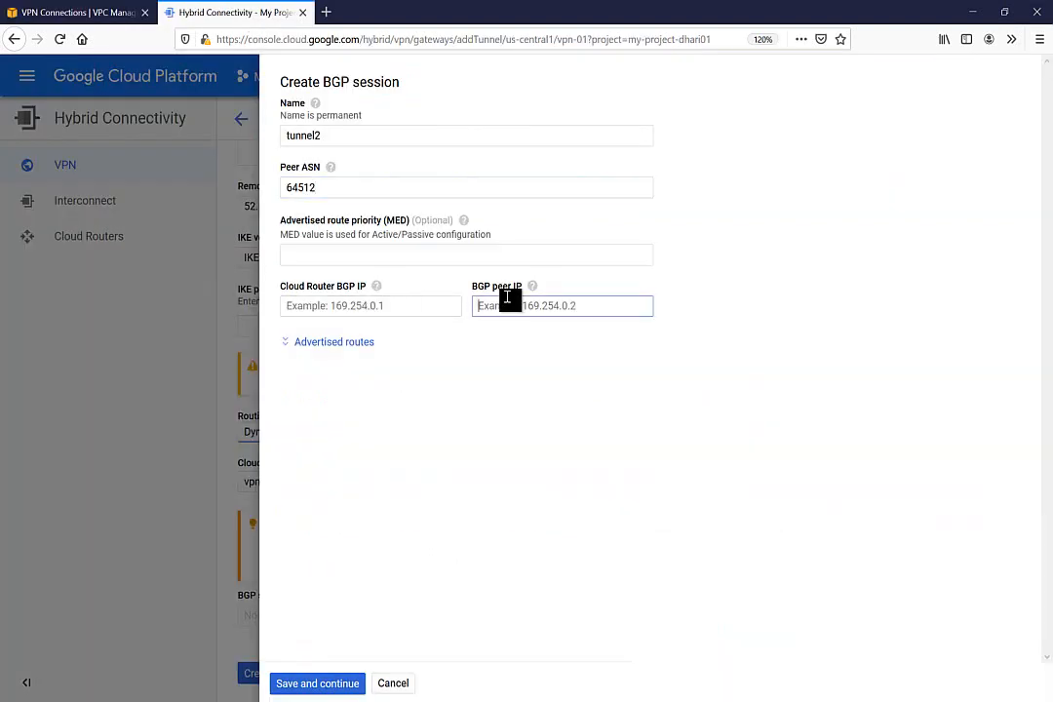
type("169.254.59.56/30")
type("5")
left_click(436, 307)
type("169.254.59.56/30")
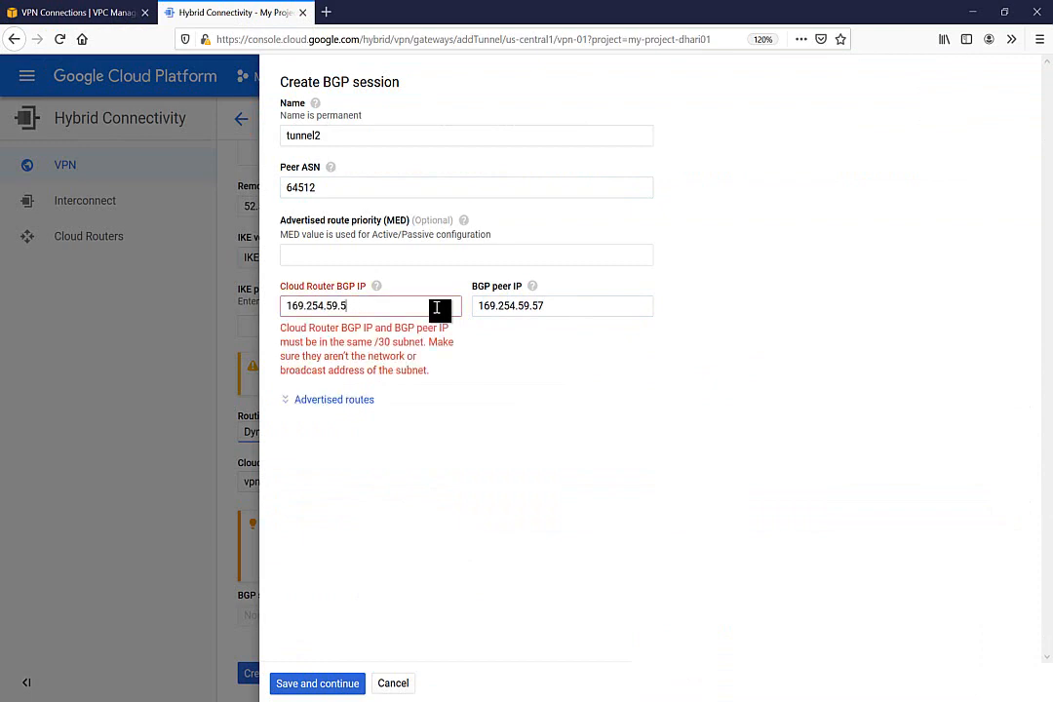
type("8")
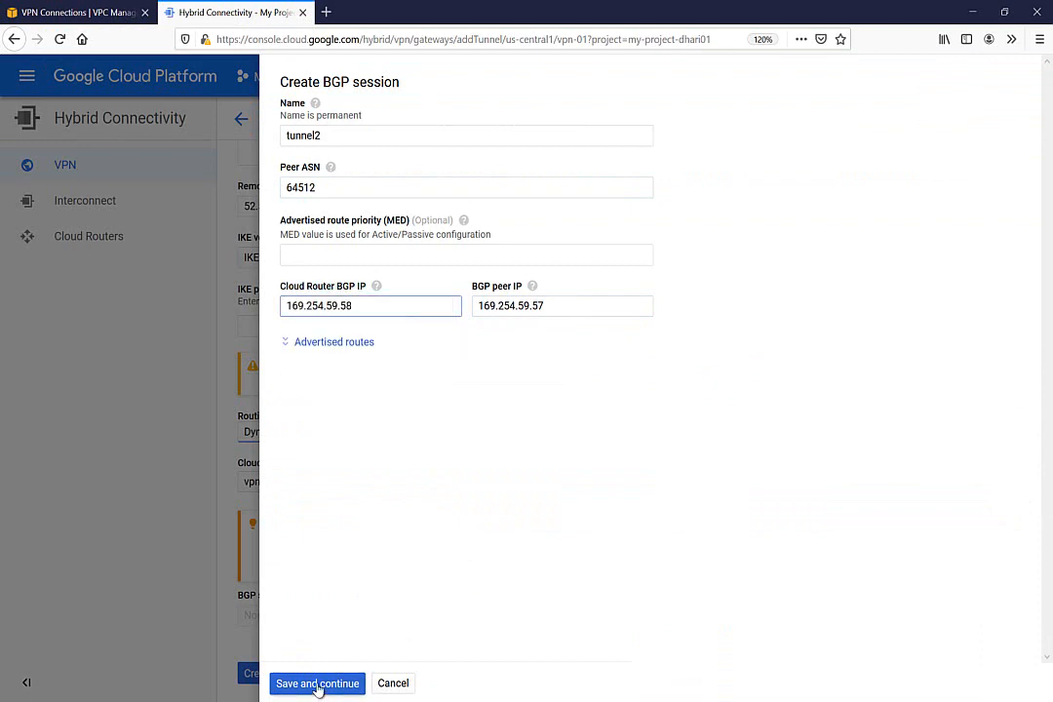
left_click(318, 684)
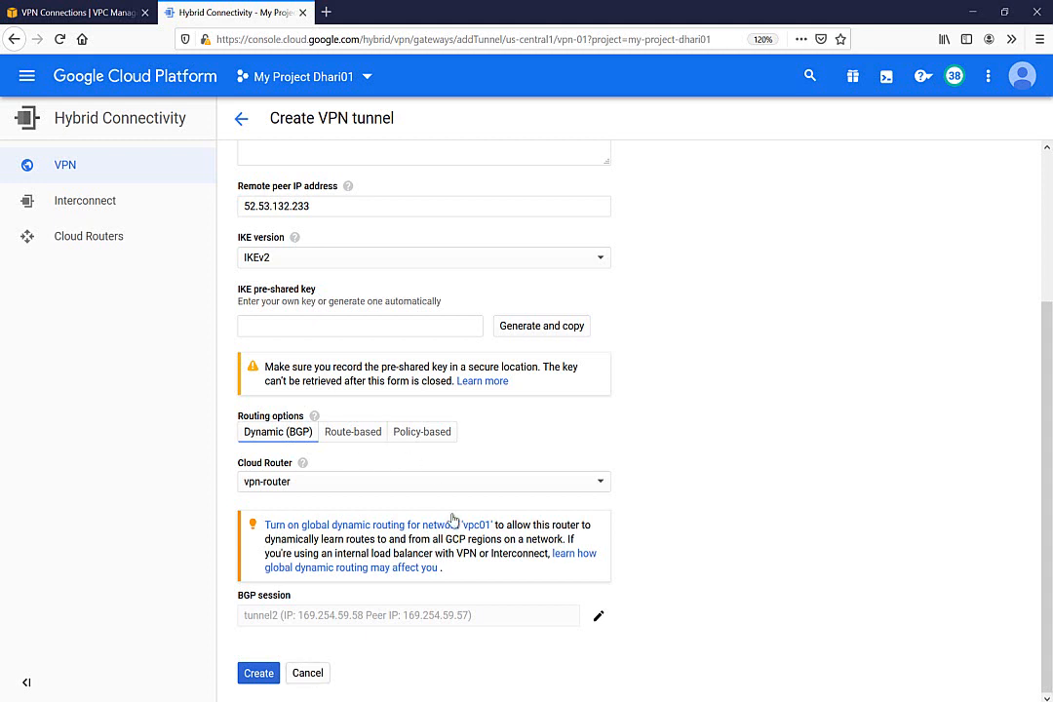
Enter the IKE pre-shared key and create tunnel-2 on the vpn-01 gateway
left_click(259, 677)
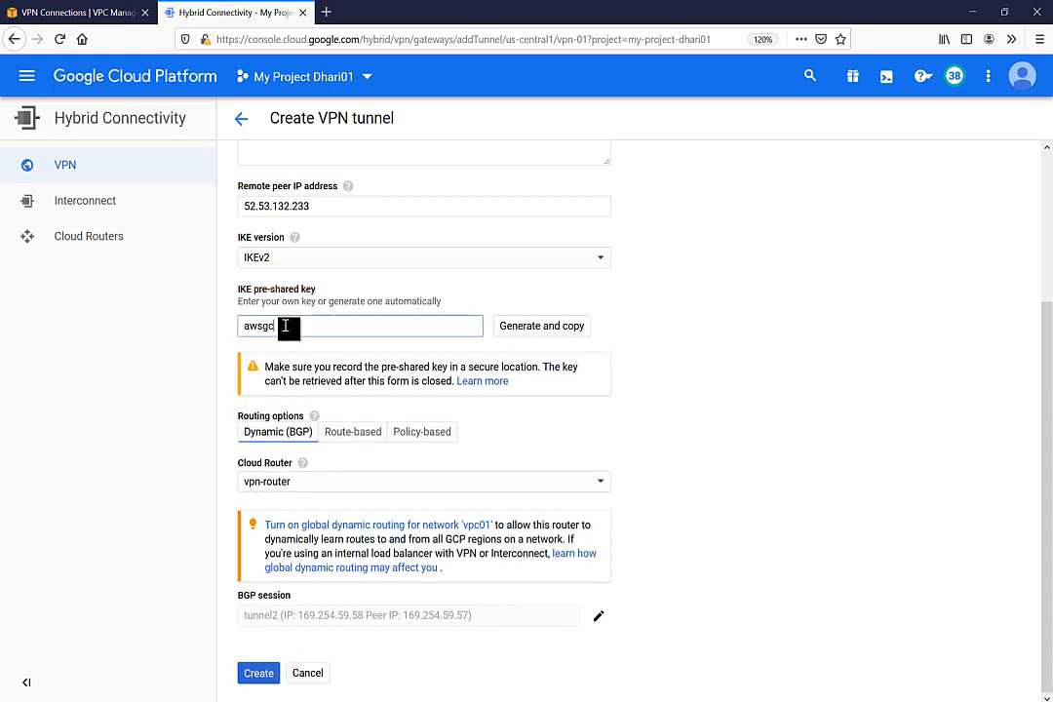
type("123")
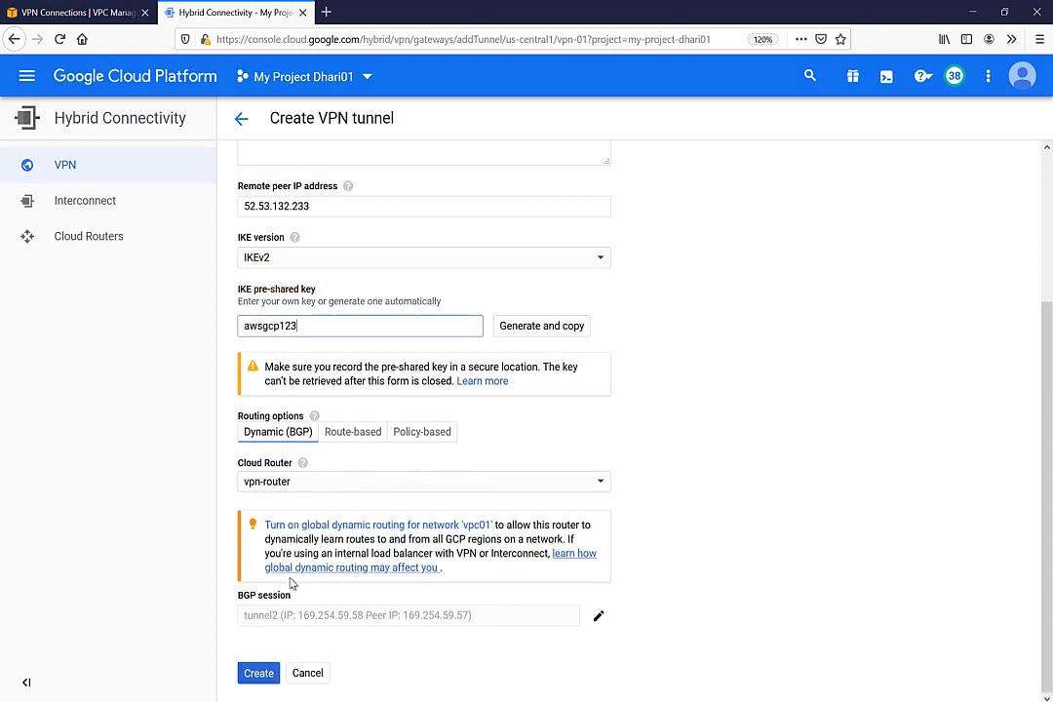
left_click(259, 675)
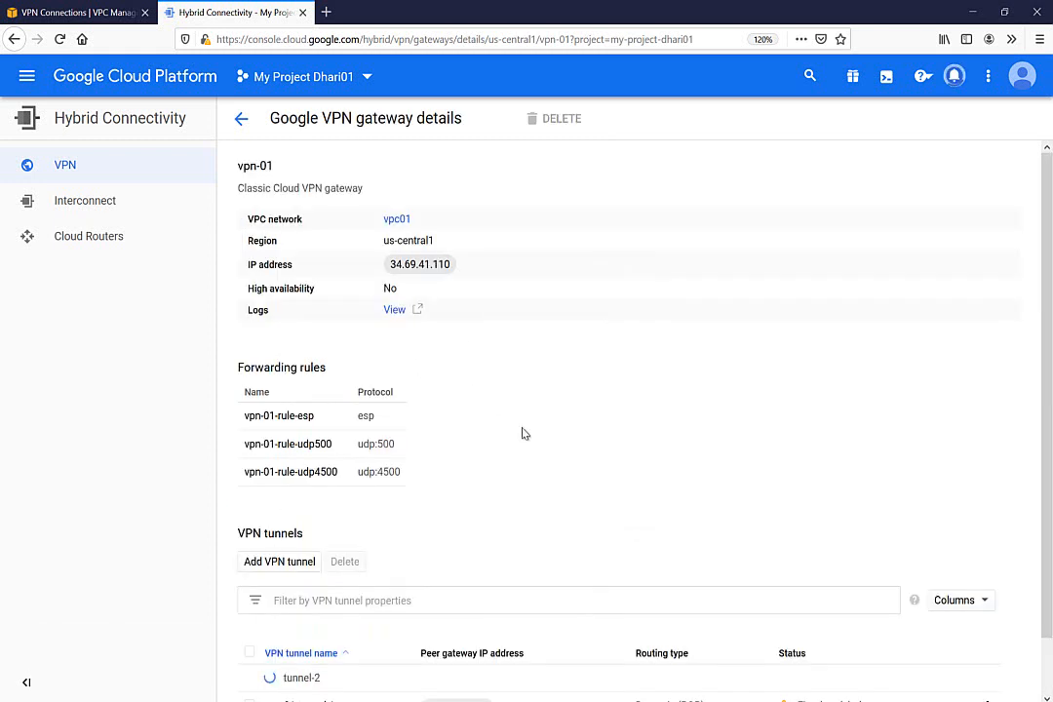
scroll(1050, 453, "down", 1)
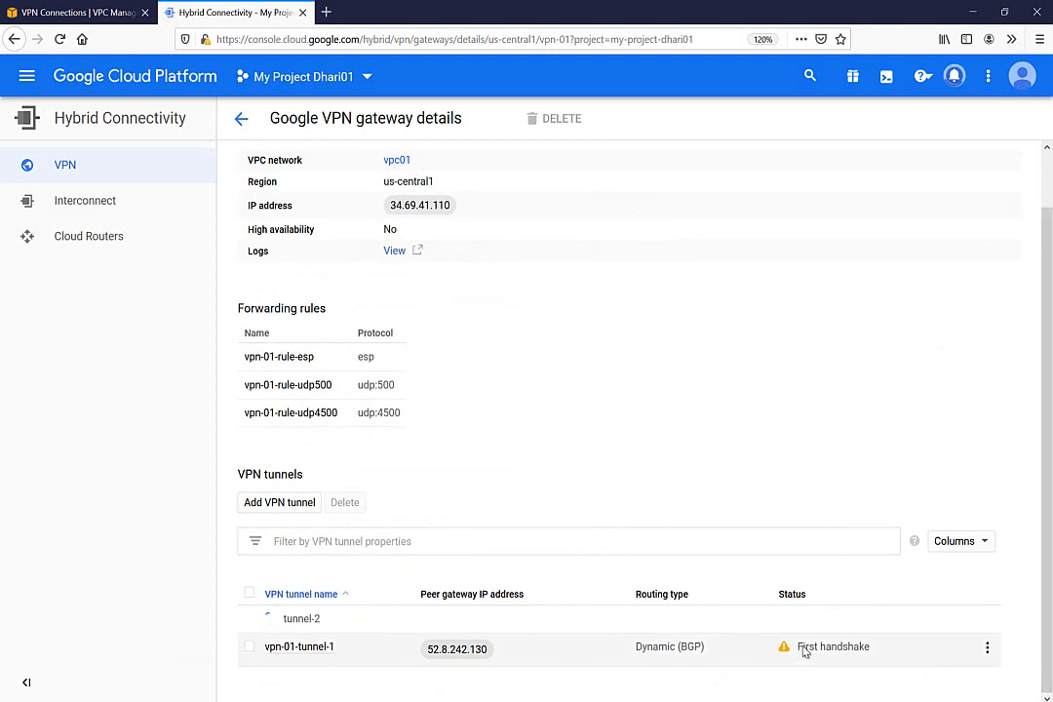
left_click(91, 12)
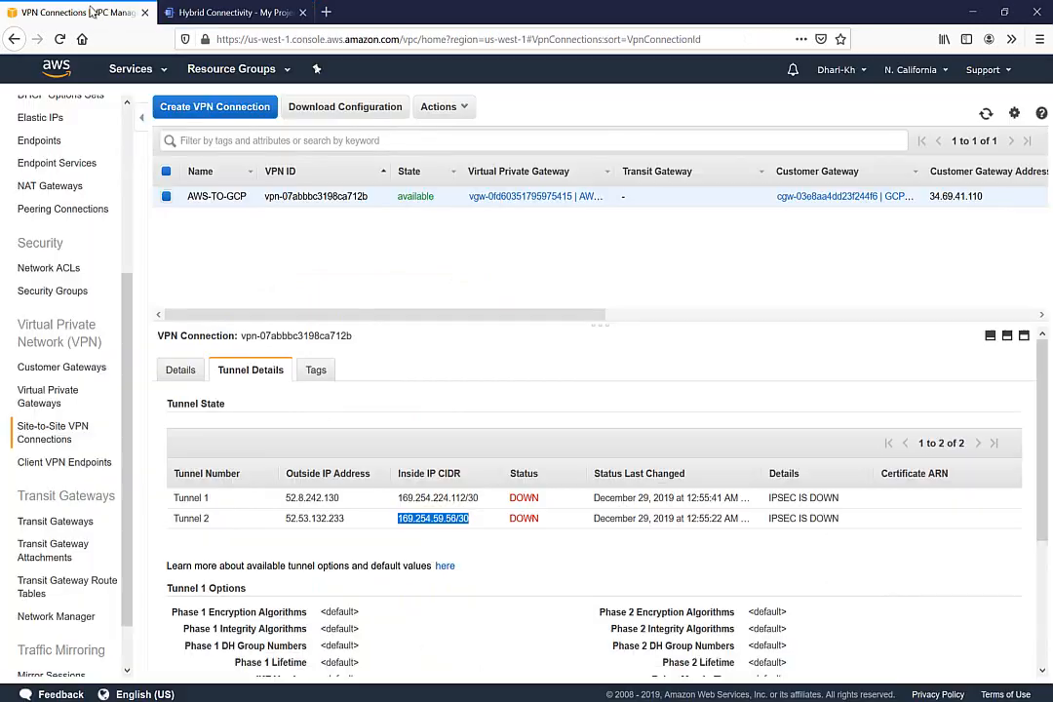
Refresh the AWS-TO-GCP tunnel list until Tunnel 1 and Tunnel 2 both show UP
left_click(984, 116)
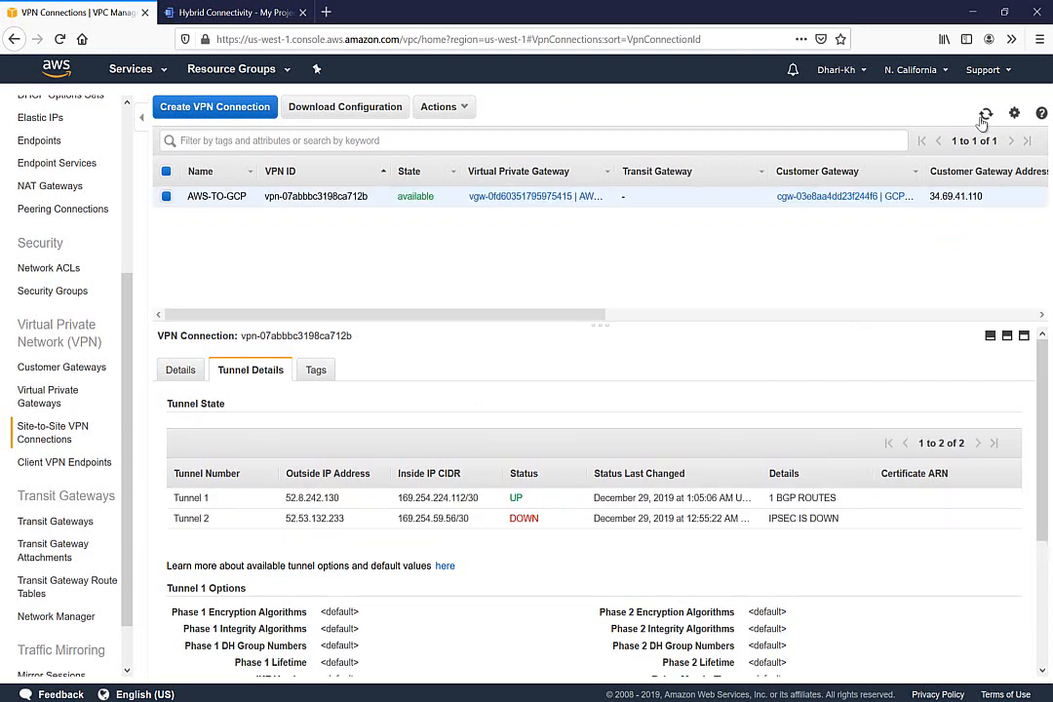
double_click(521, 499)
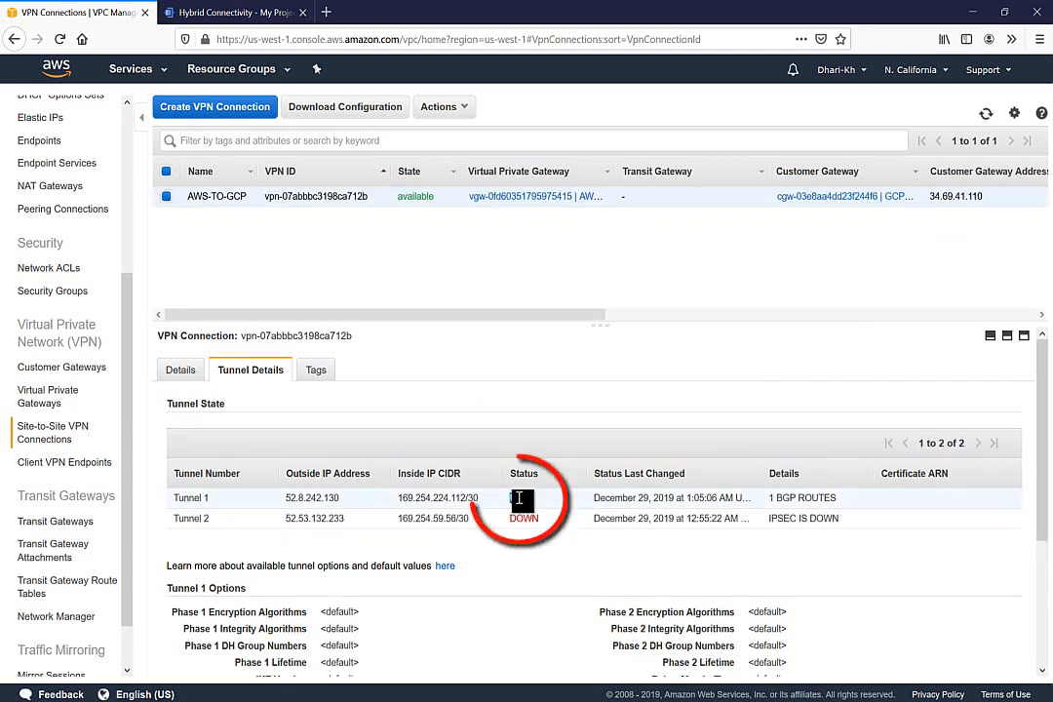
left_click(986, 114)
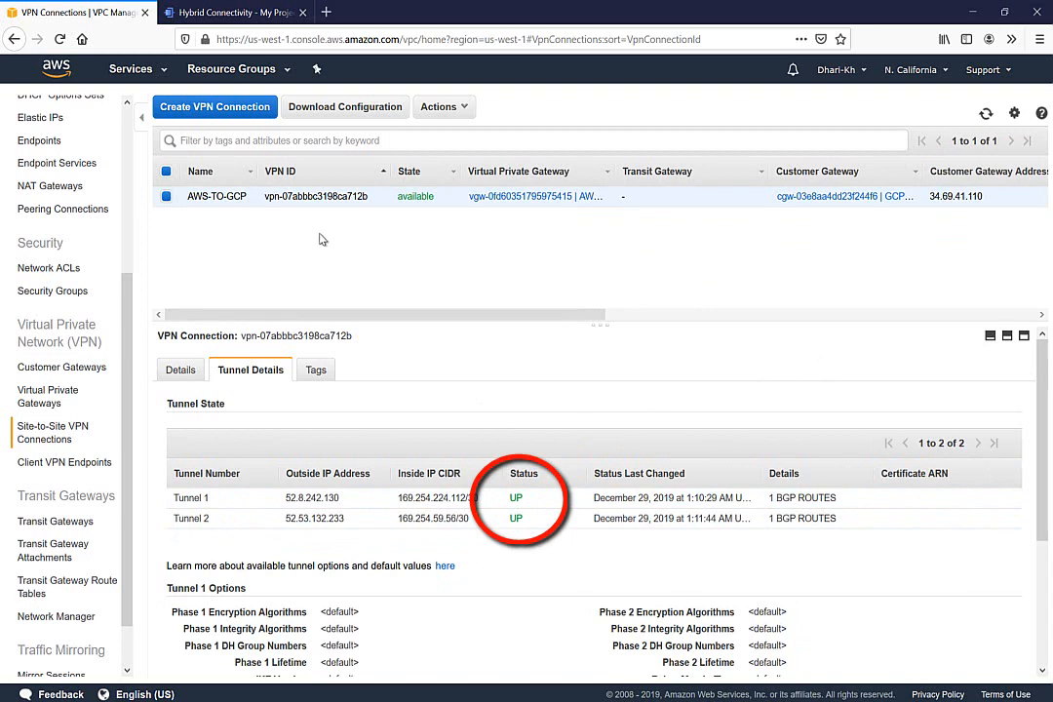
In the EC2 instances list, select the instance's private IP 192.168.1.65
left_click(131, 70)
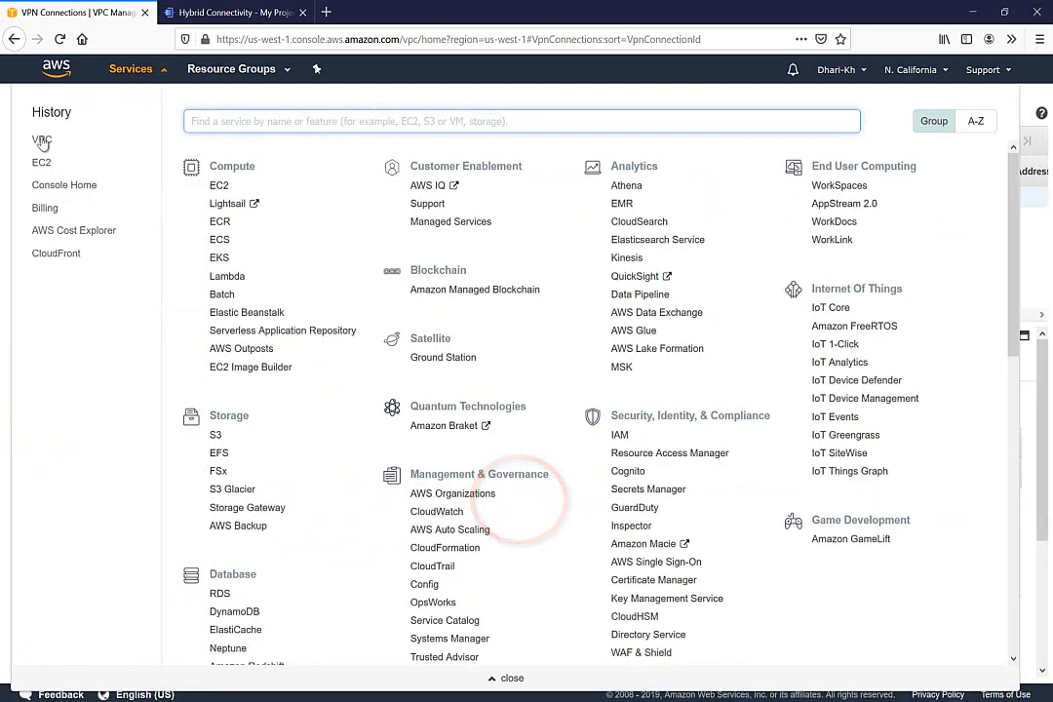
left_click(42, 163)
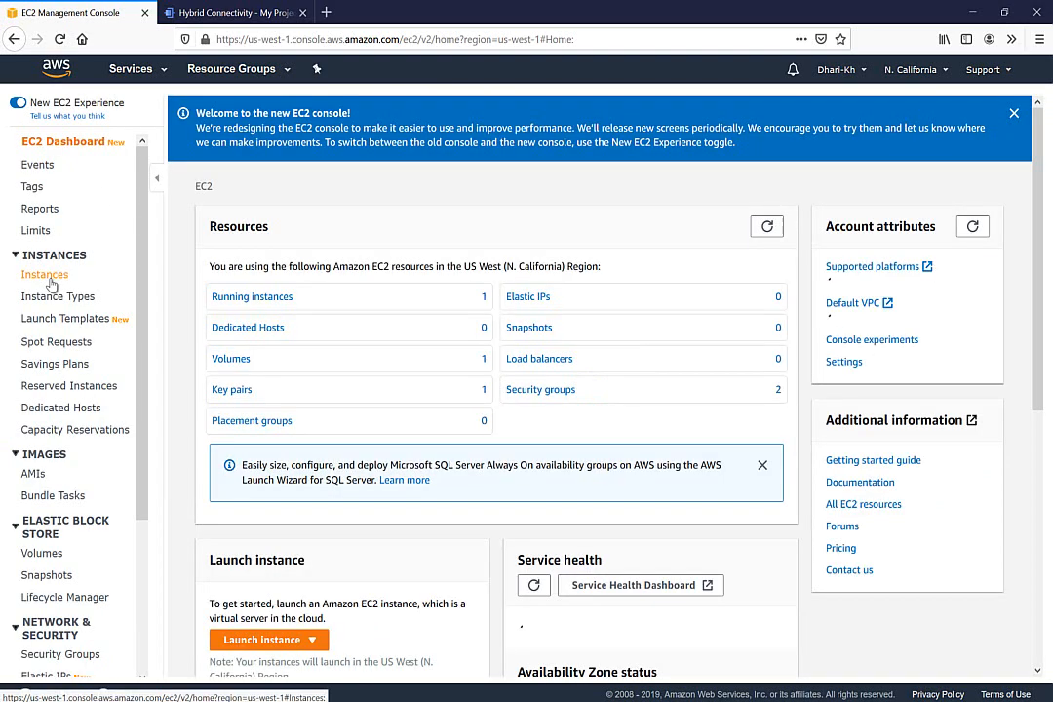
left_click(51, 279)
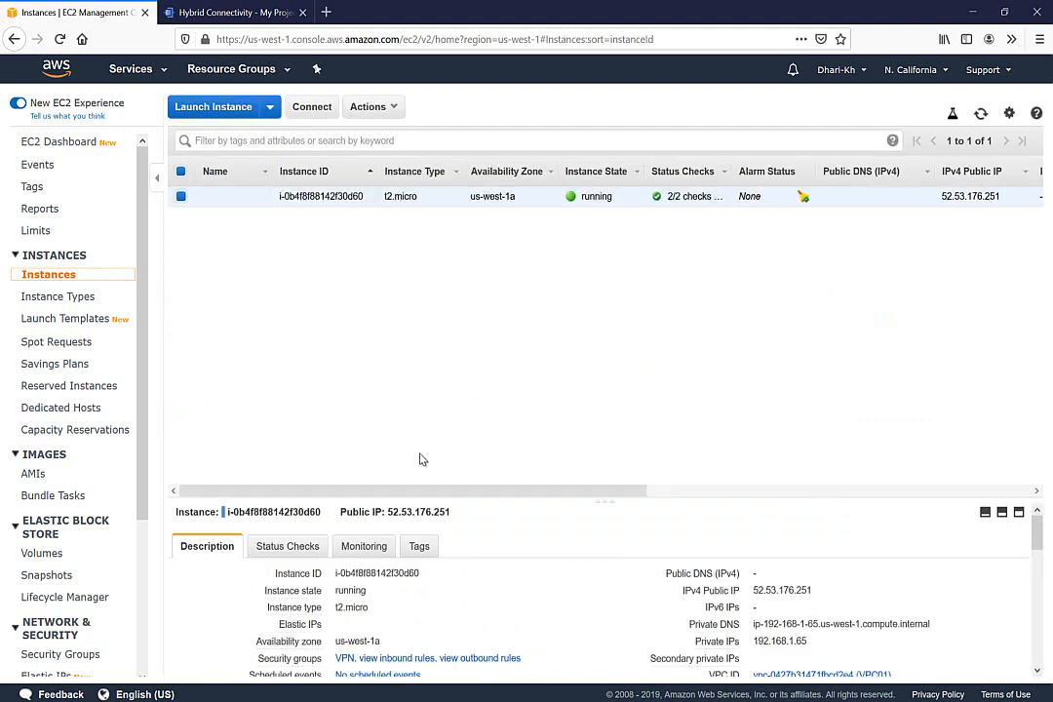
left_click_drag(422, 504, 416, 410)
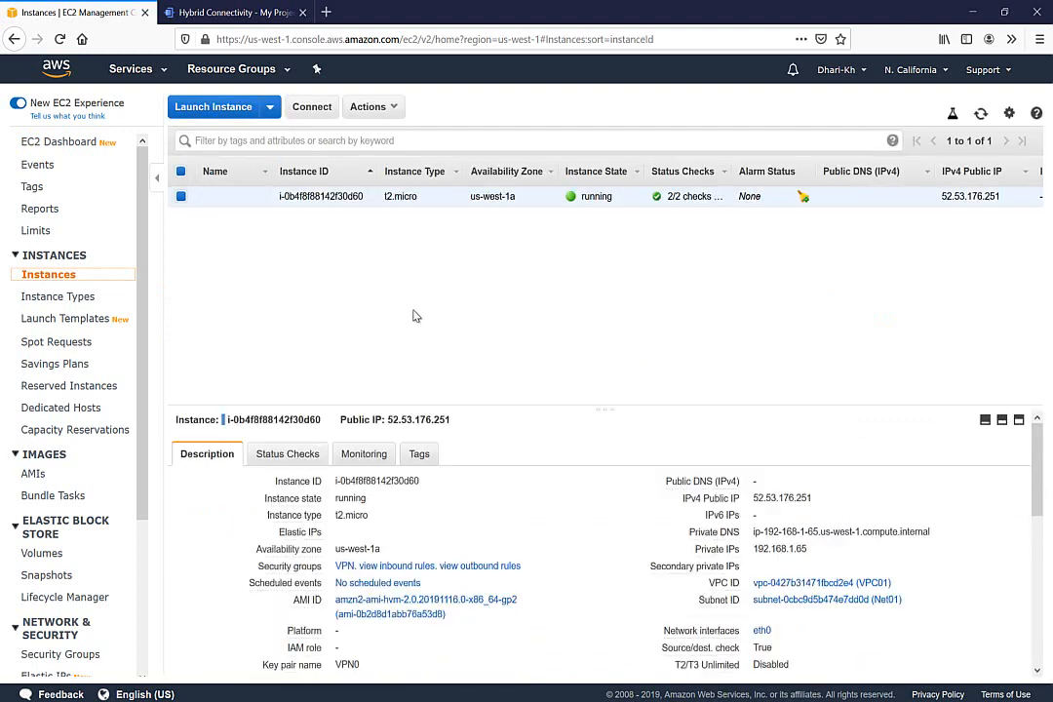
left_click_drag(416, 316, 411, 308)
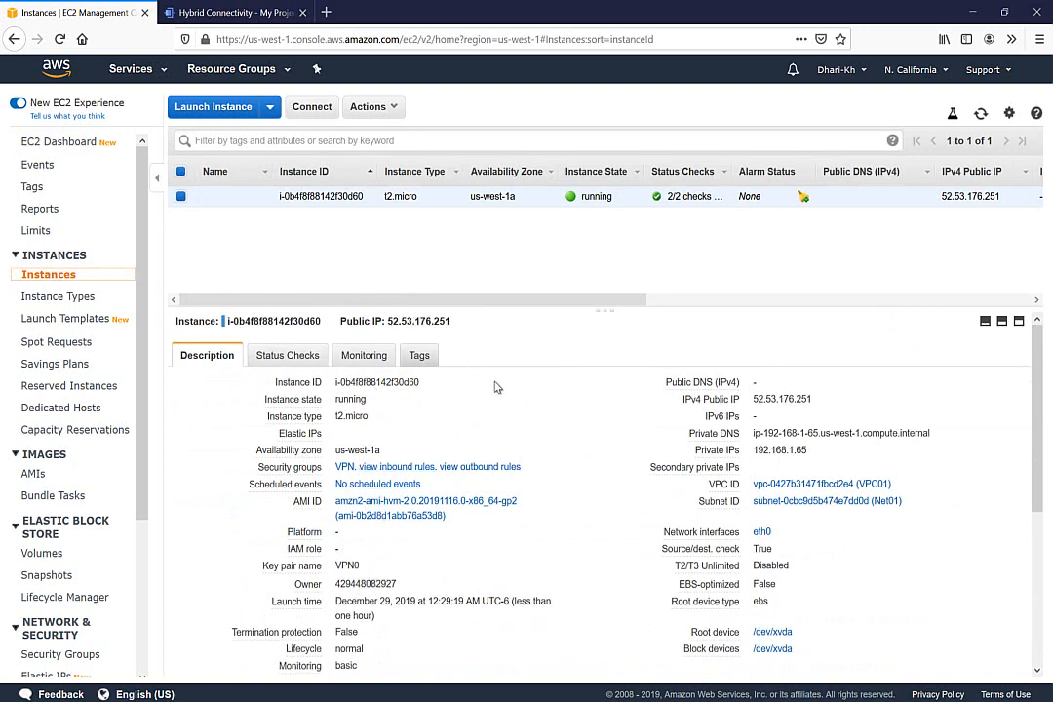
left_click_drag(754, 450, 810, 452)
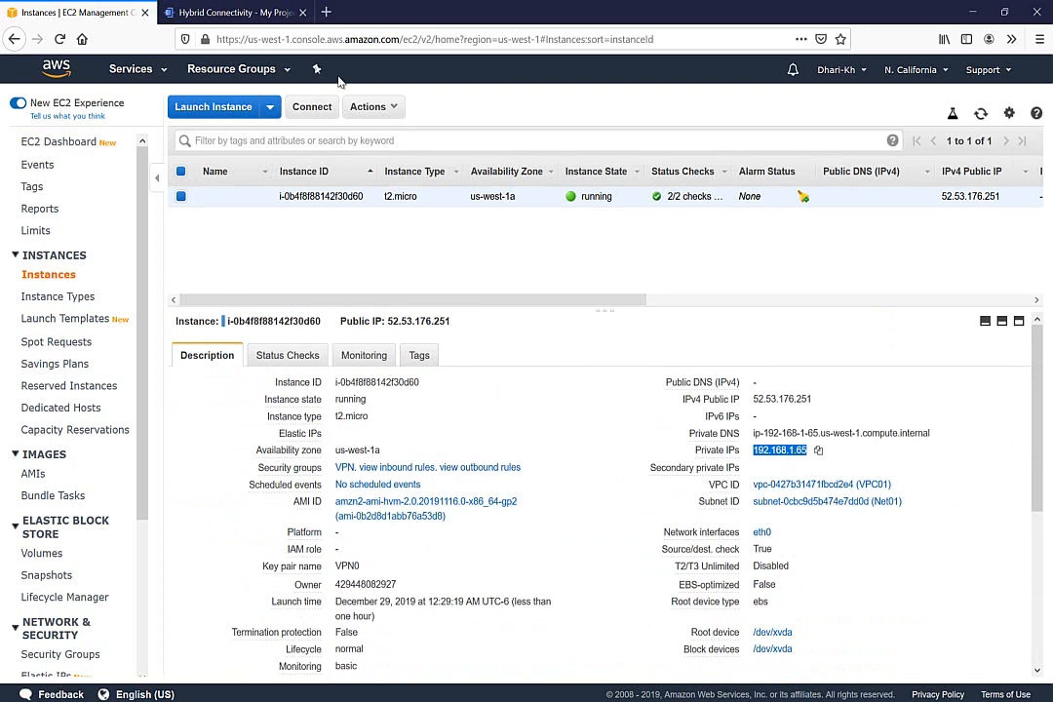
left_click(234, 12)
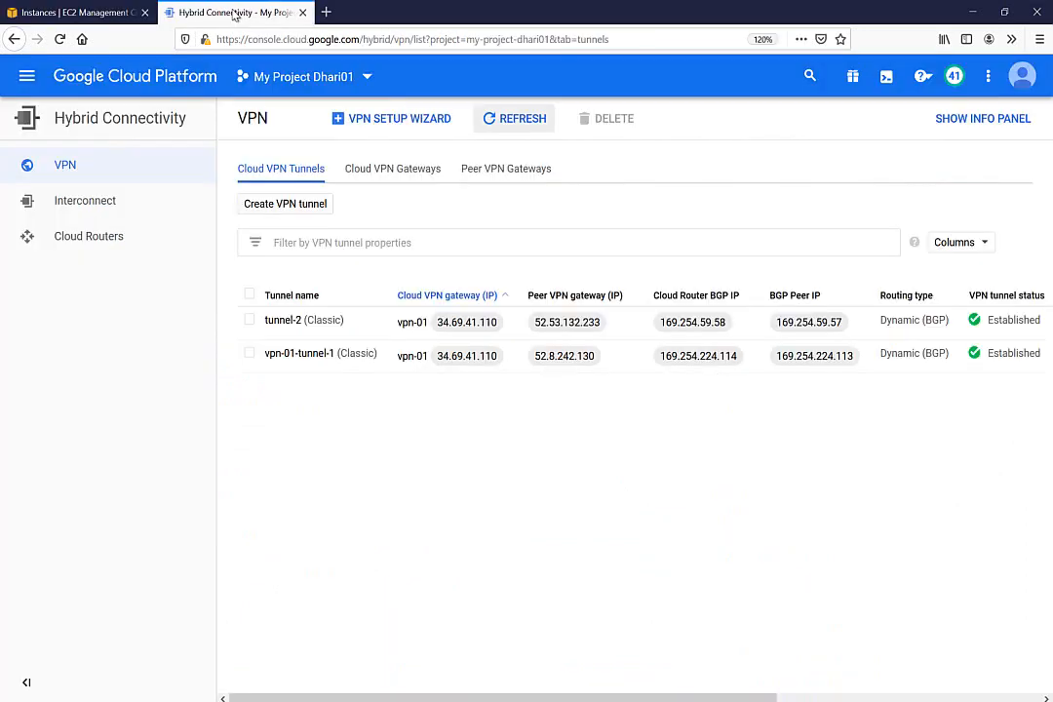
From Compute Engine VM instances, start a new instance and name it vm1
left_click(26, 76)
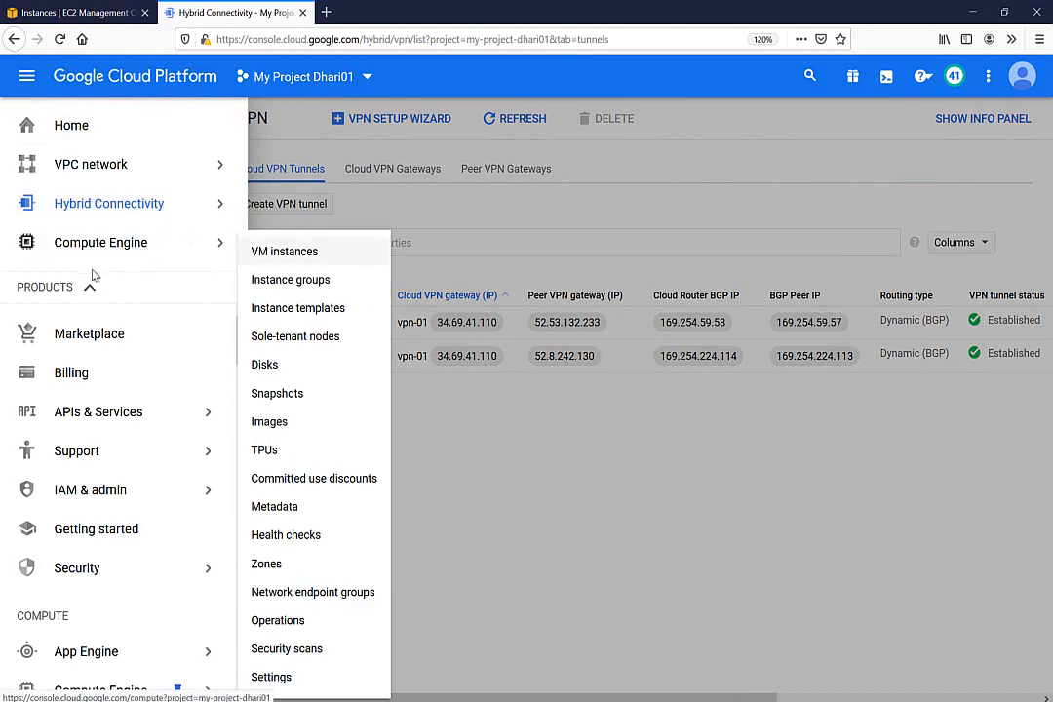
left_click(282, 254)
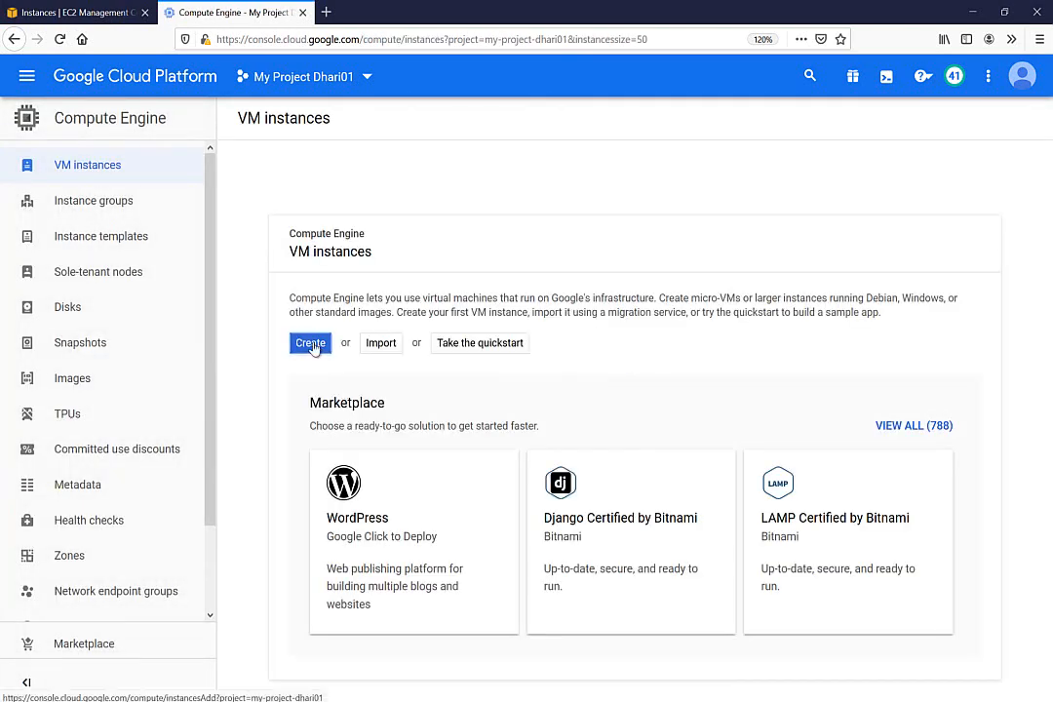
left_click(312, 344)
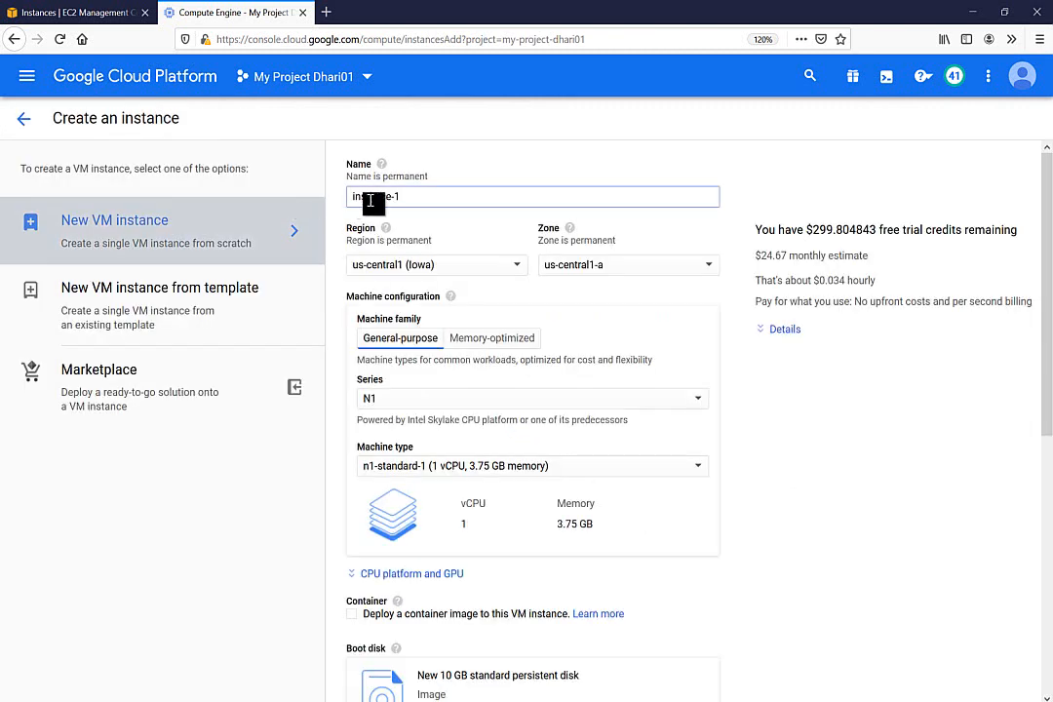
left_click(371, 200)
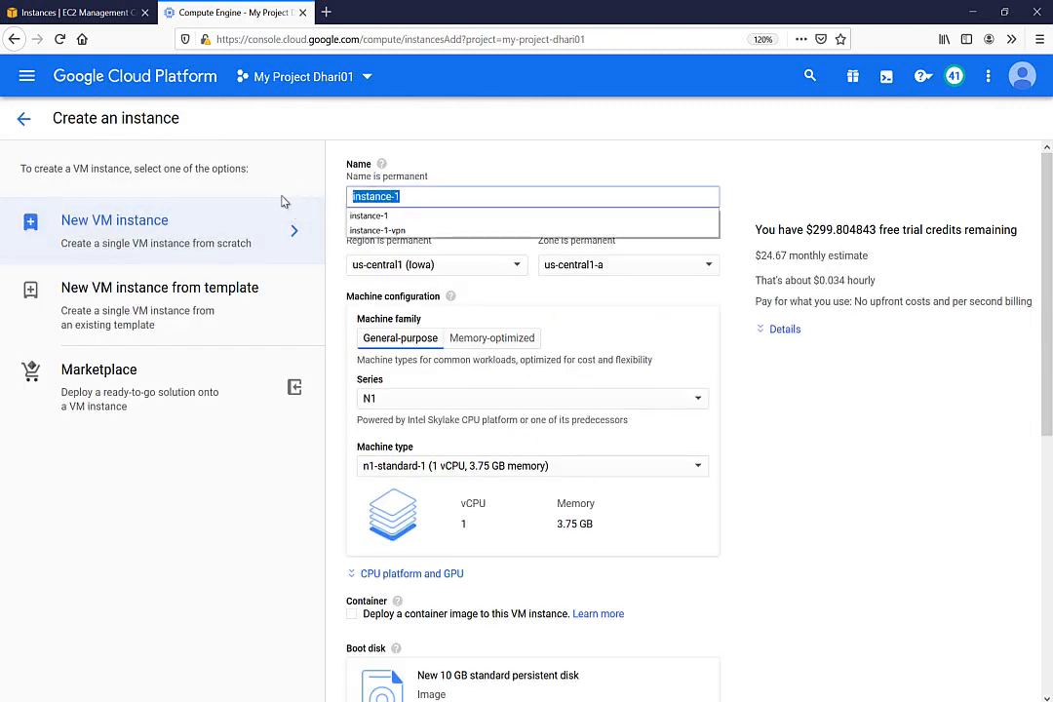
type("vm1")
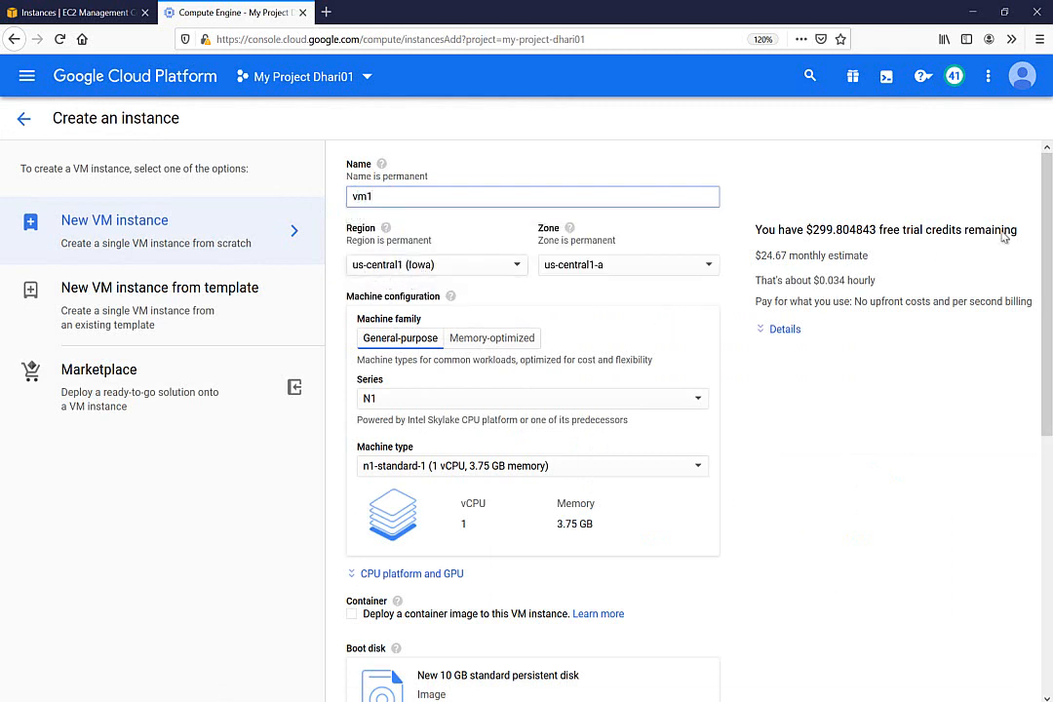
left_click_drag(1047, 243, 1025, 306)
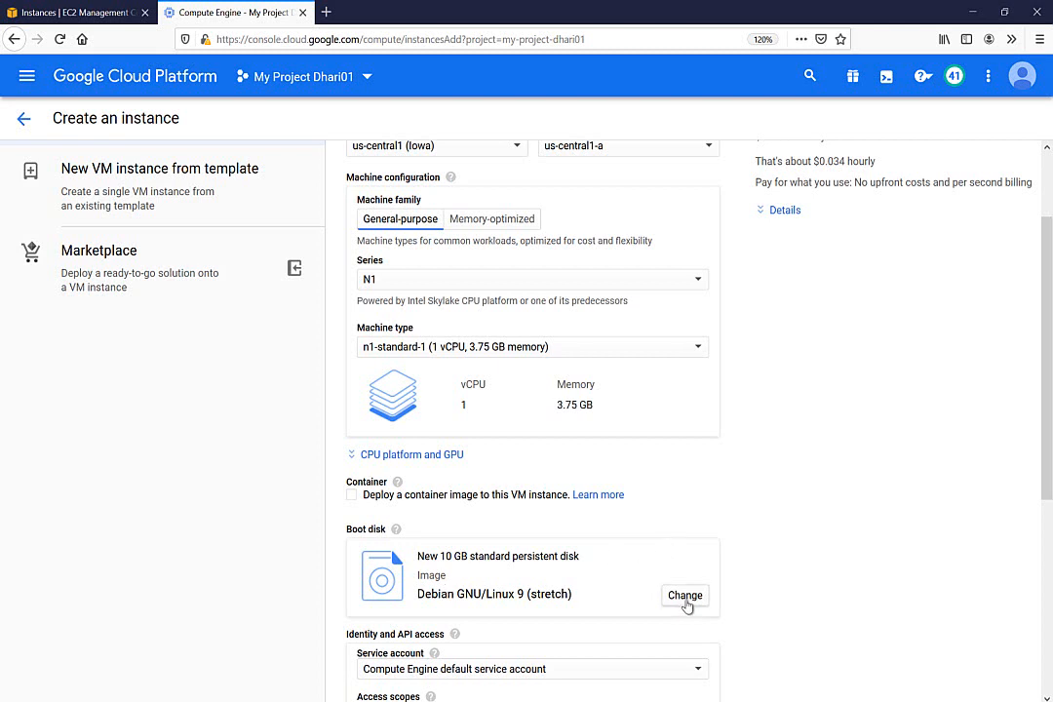
Keep the default Debian boot disk and allow HTTP and HTTPS traffic to the VM
left_click(685, 599)
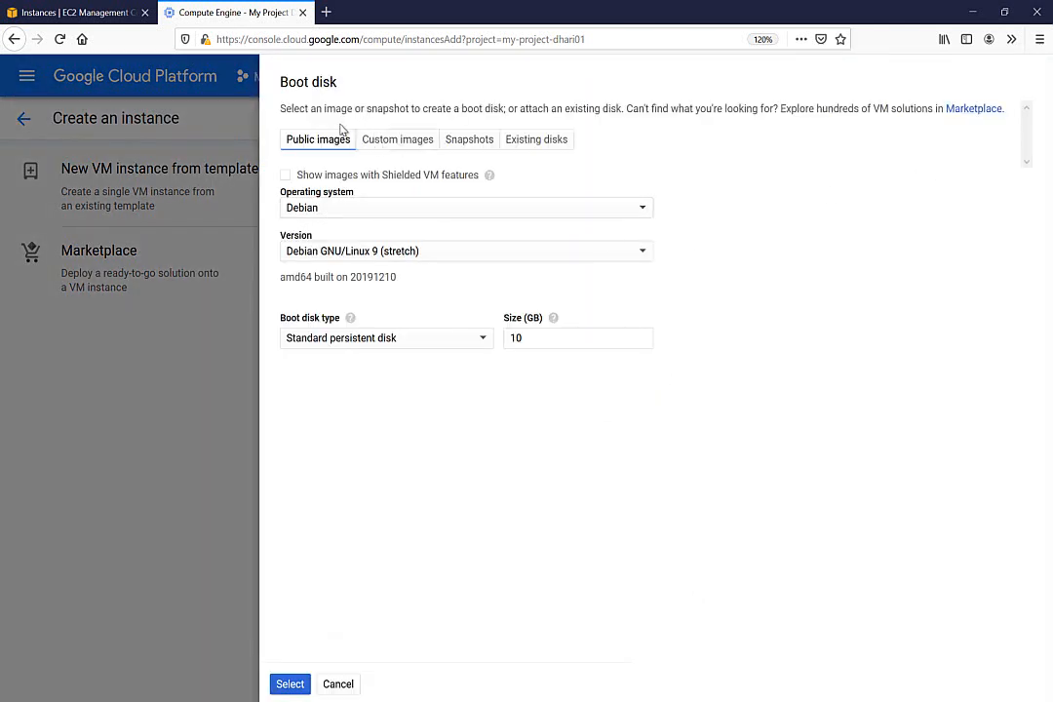
left_click(339, 684)
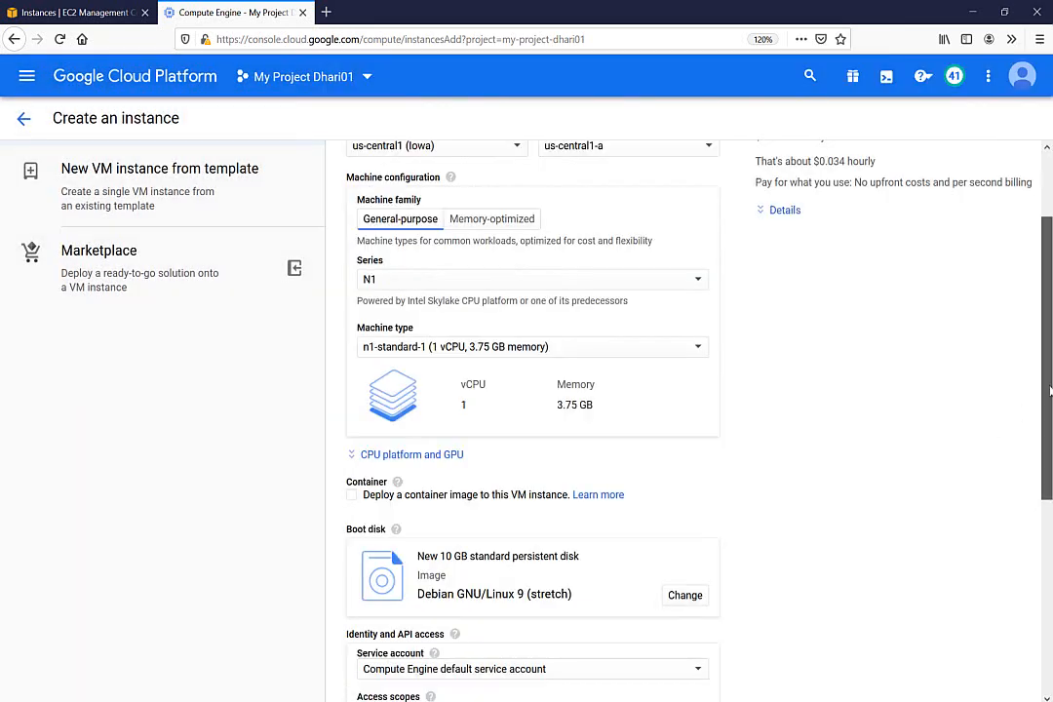
left_click_drag(1041, 394, 1051, 517)
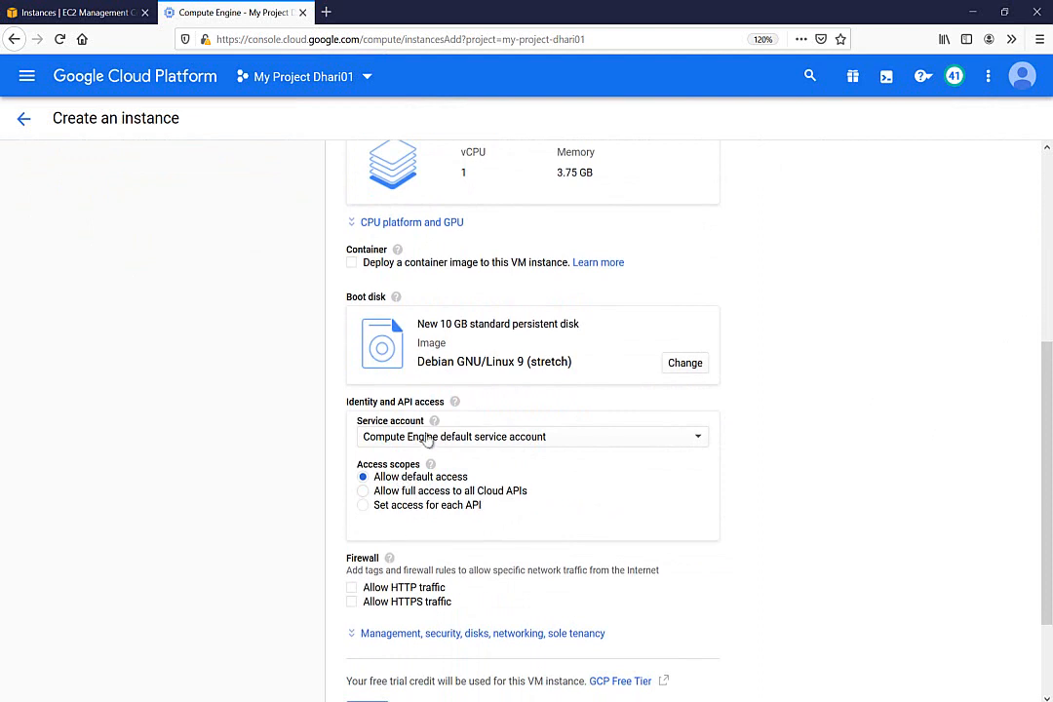
scroll(1049, 402, "down", 3)
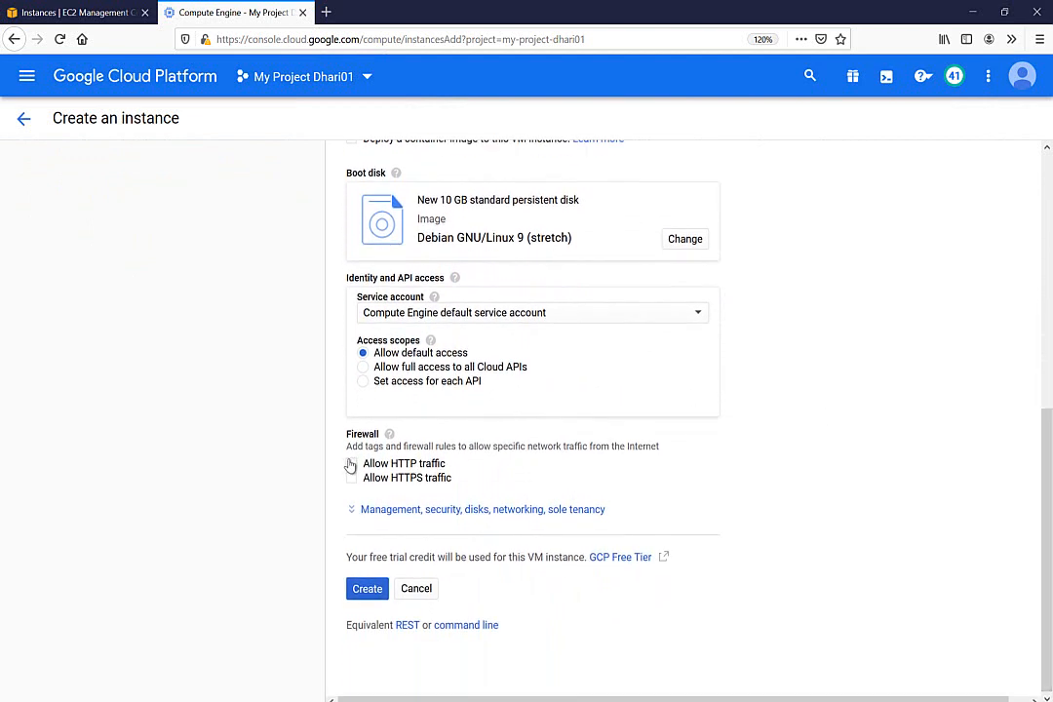
left_click(352, 464)
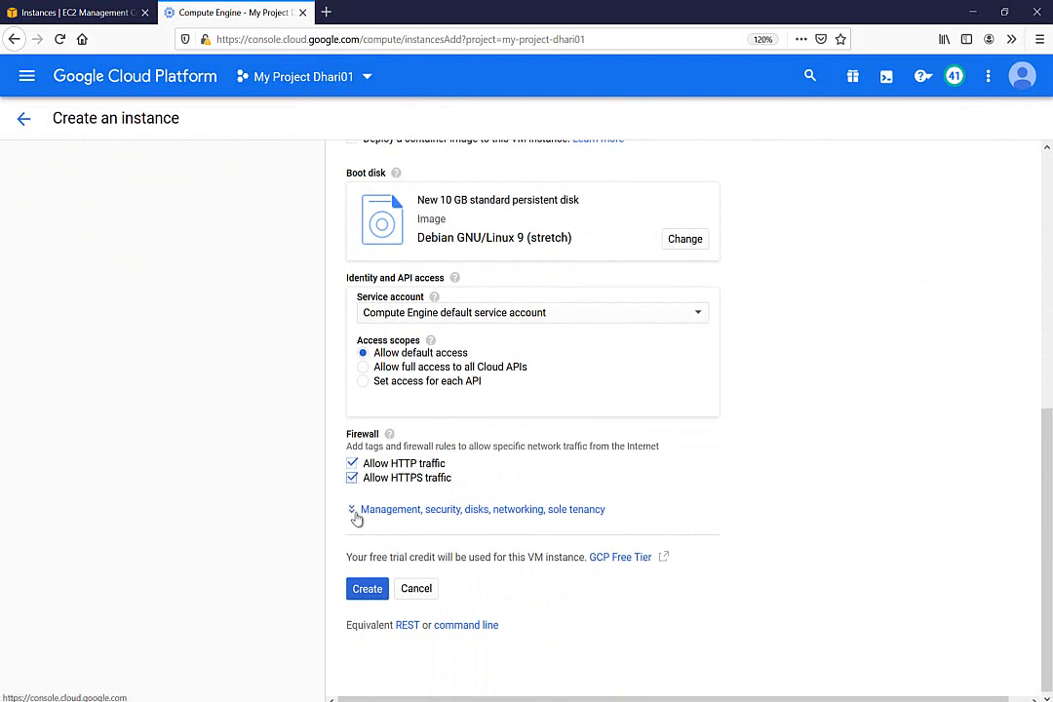
Attach vm1's network interface to the vpc01 network's net01 subnet and create the instance
left_click(357, 512)
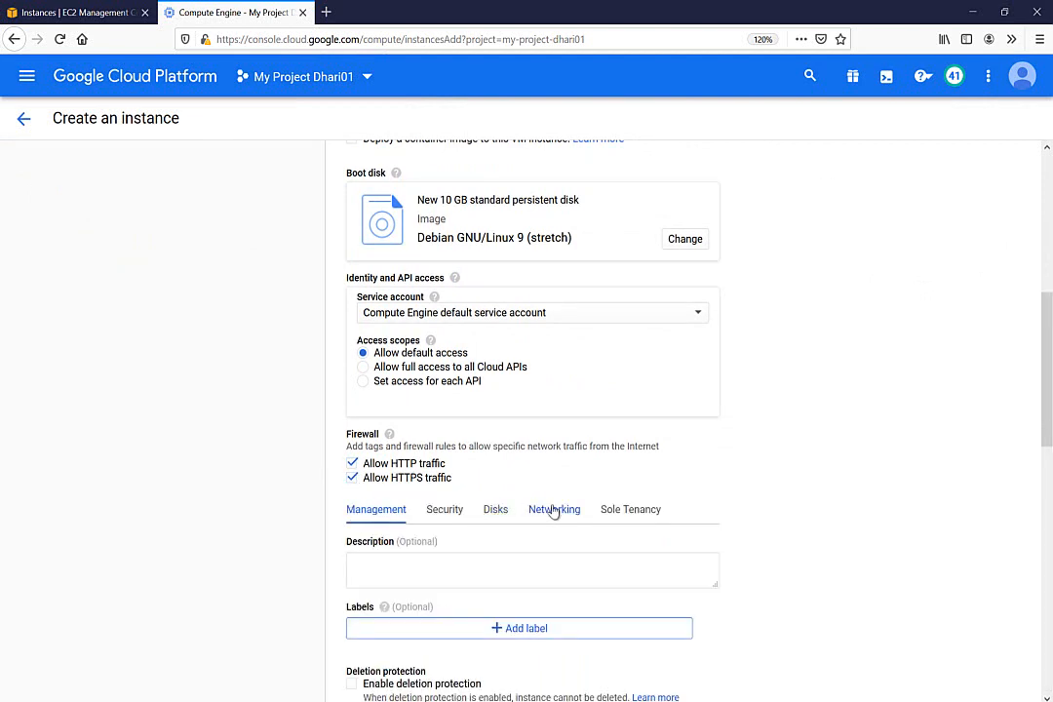
left_click(556, 513)
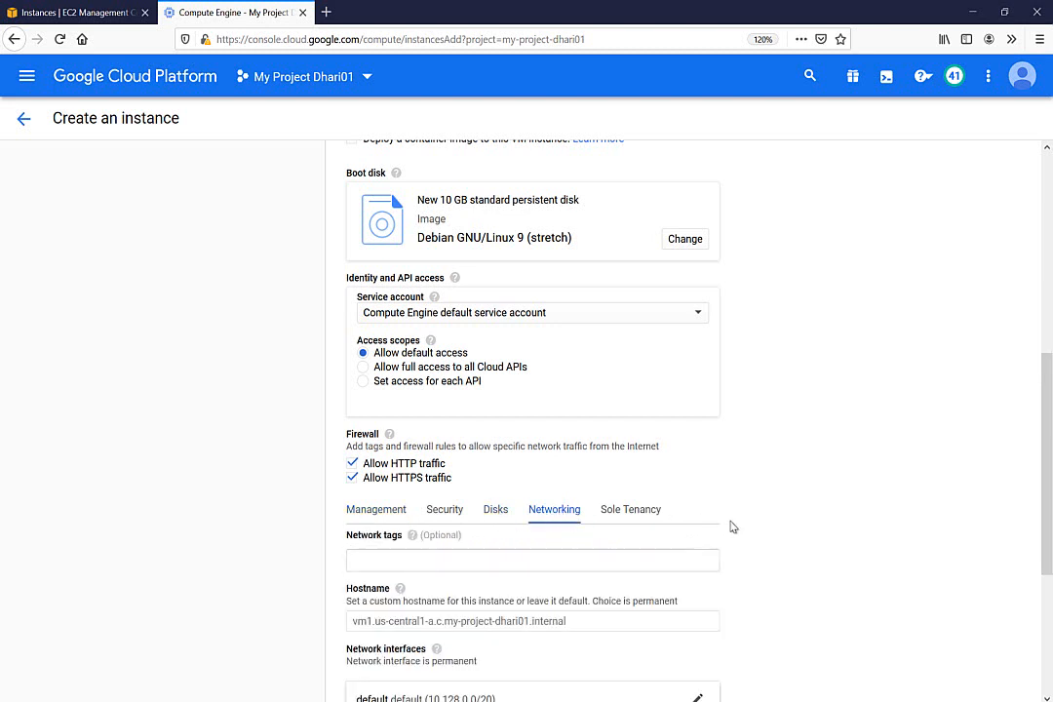
left_click_drag(1048, 411, 1050, 532)
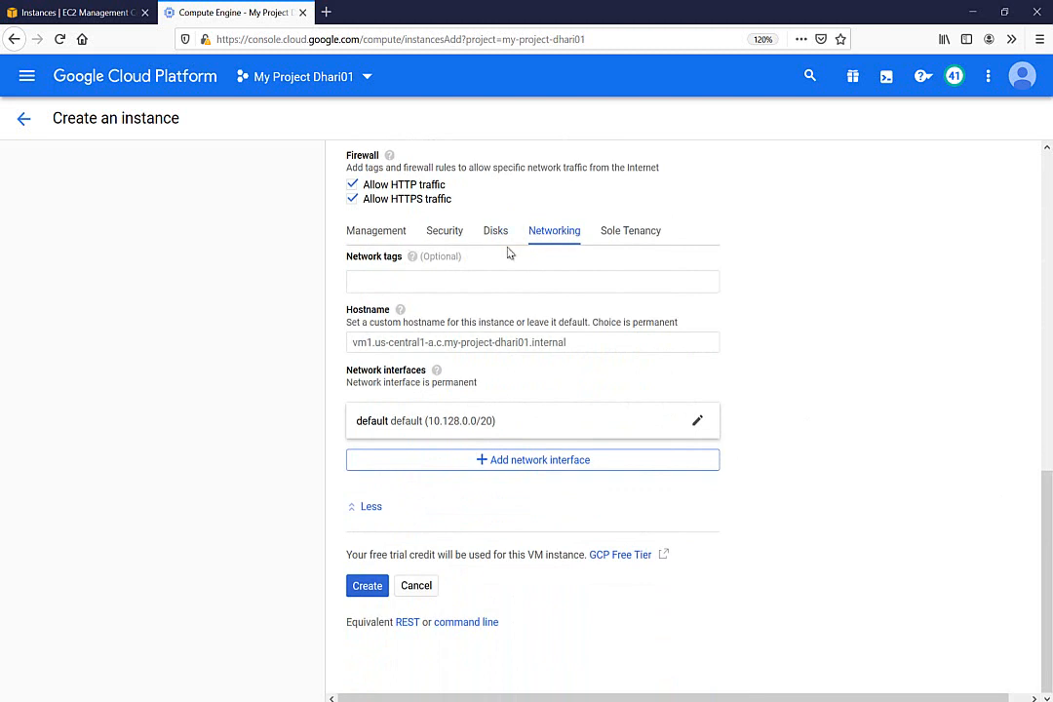
left_click(389, 430)
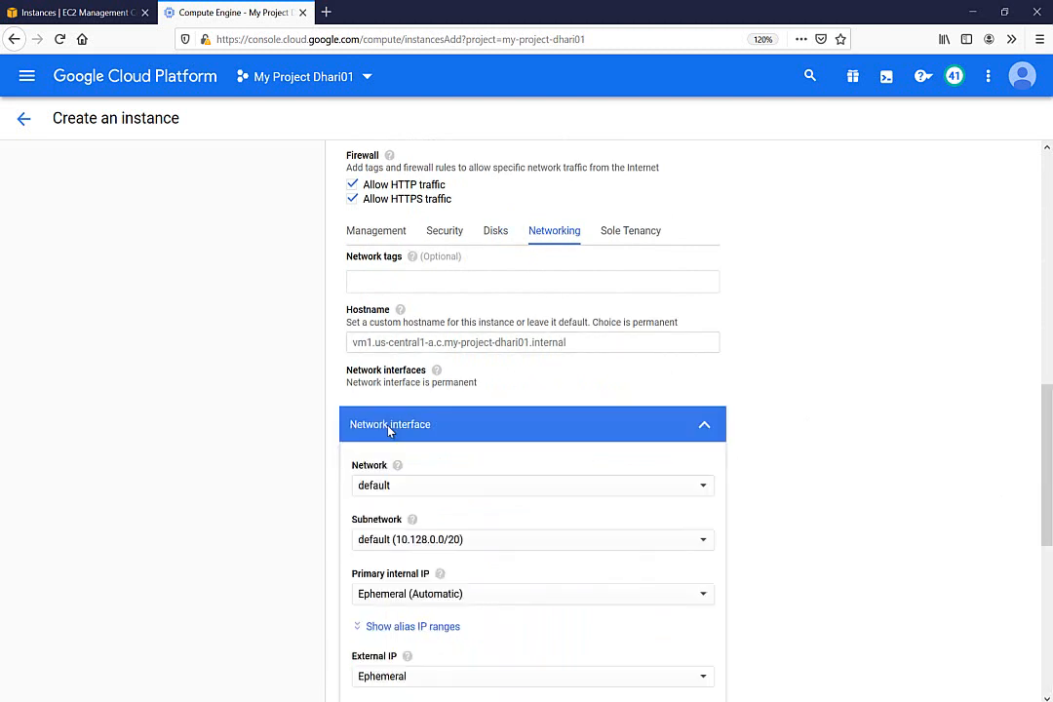
left_click(391, 552)
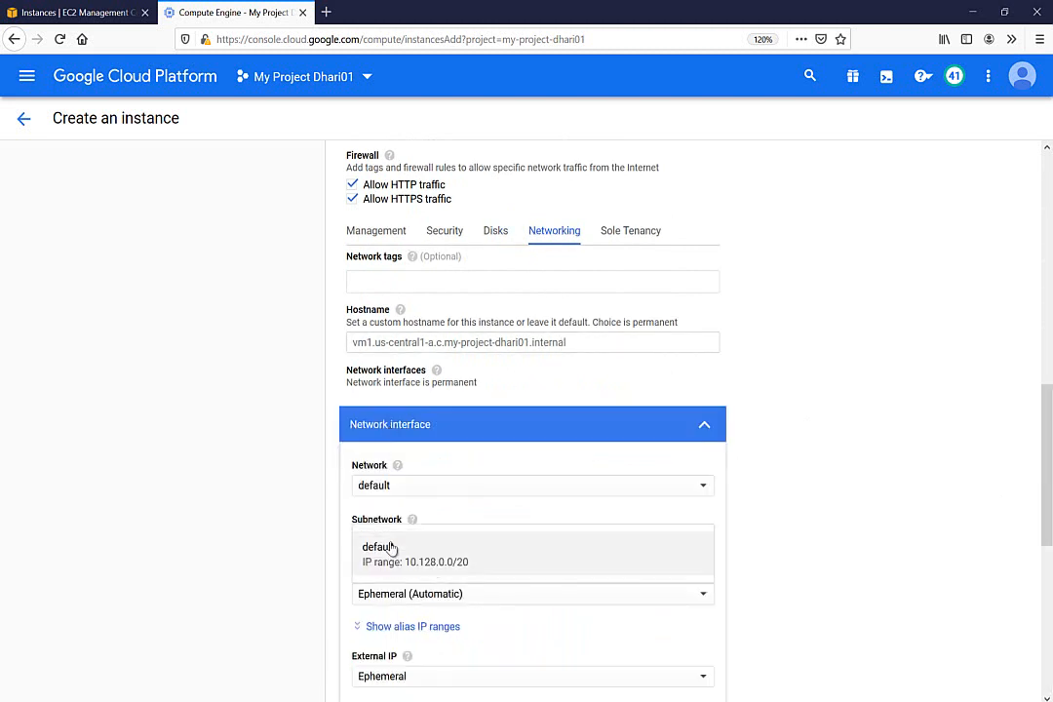
left_click(463, 487)
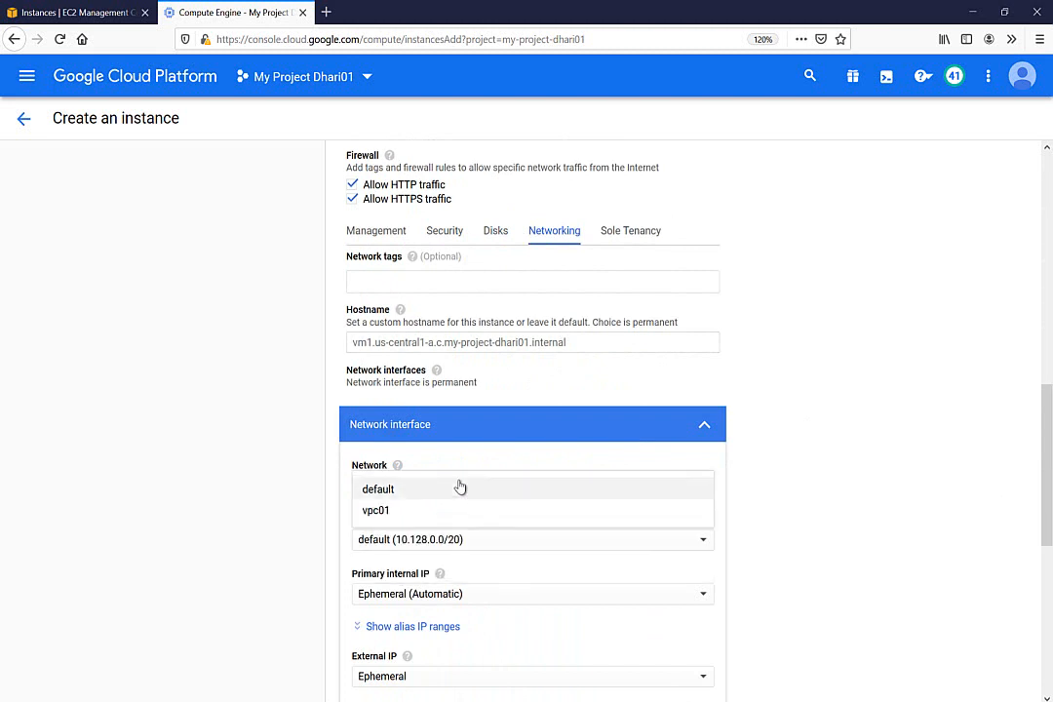
left_click(390, 513)
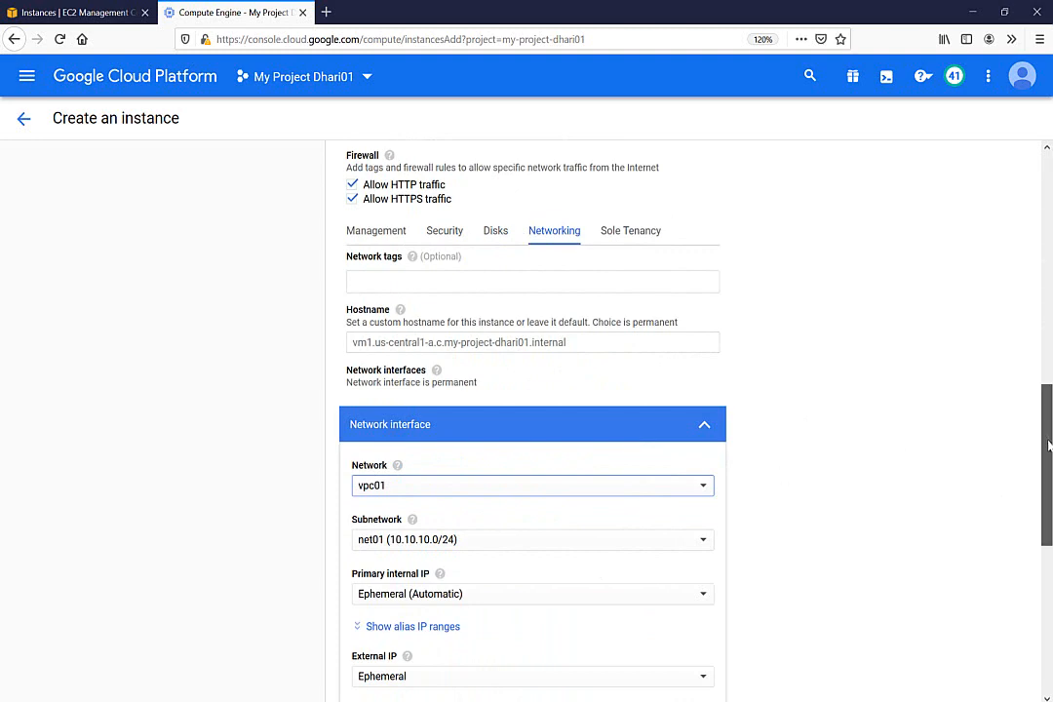
left_click_drag(1048, 436, 1044, 506)
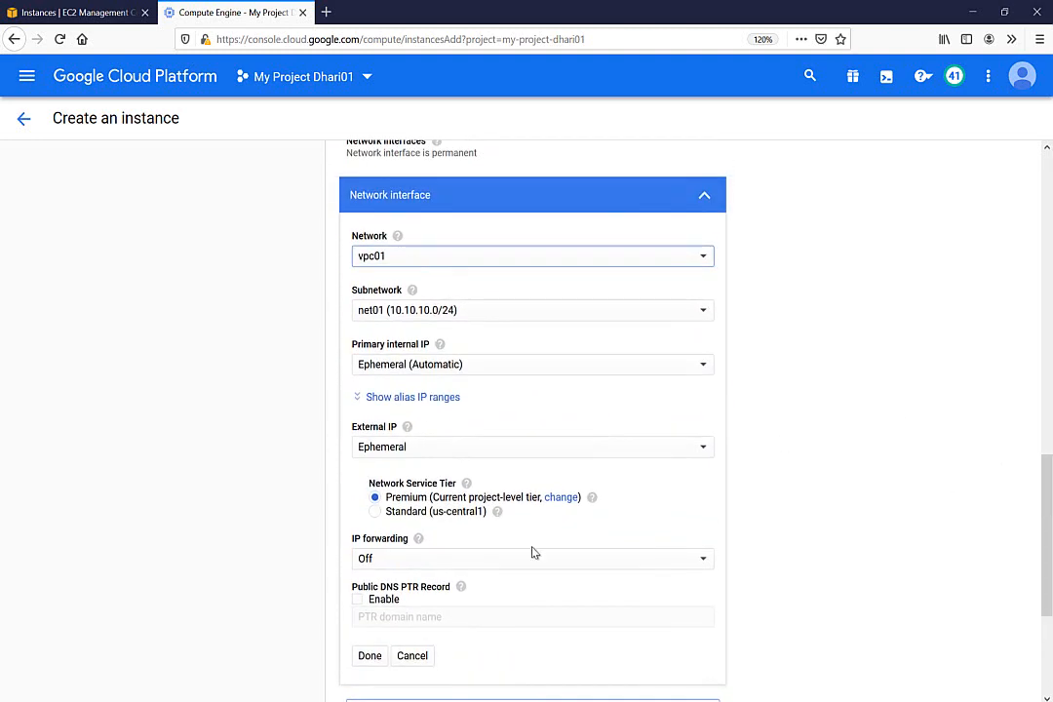
left_click(370, 655)
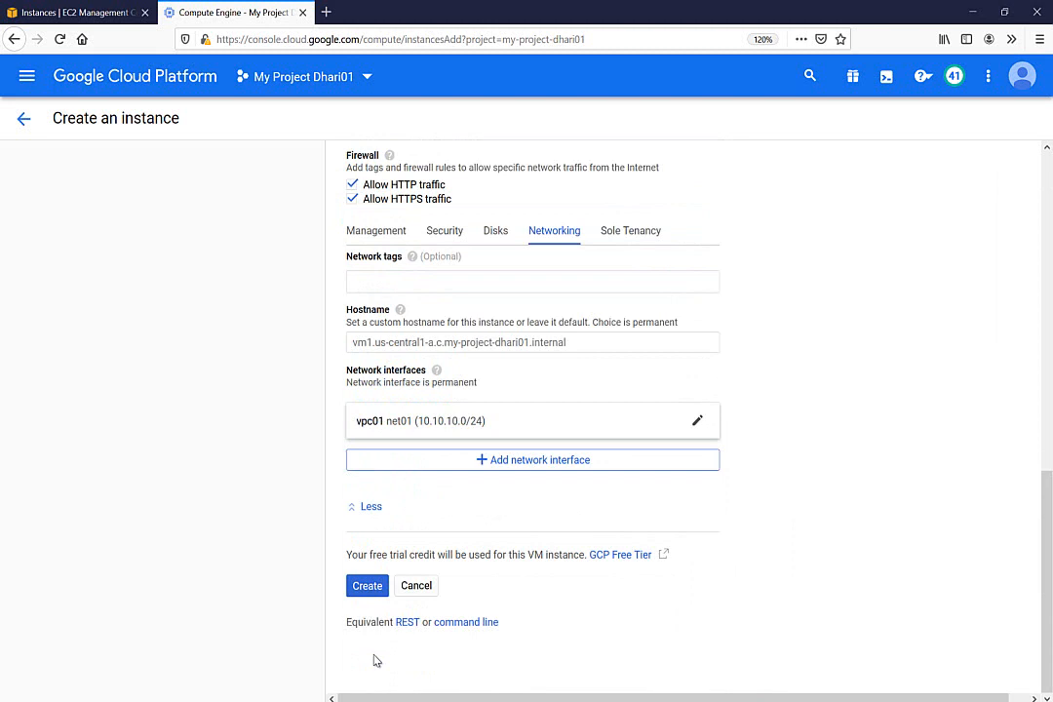
left_click(374, 585)
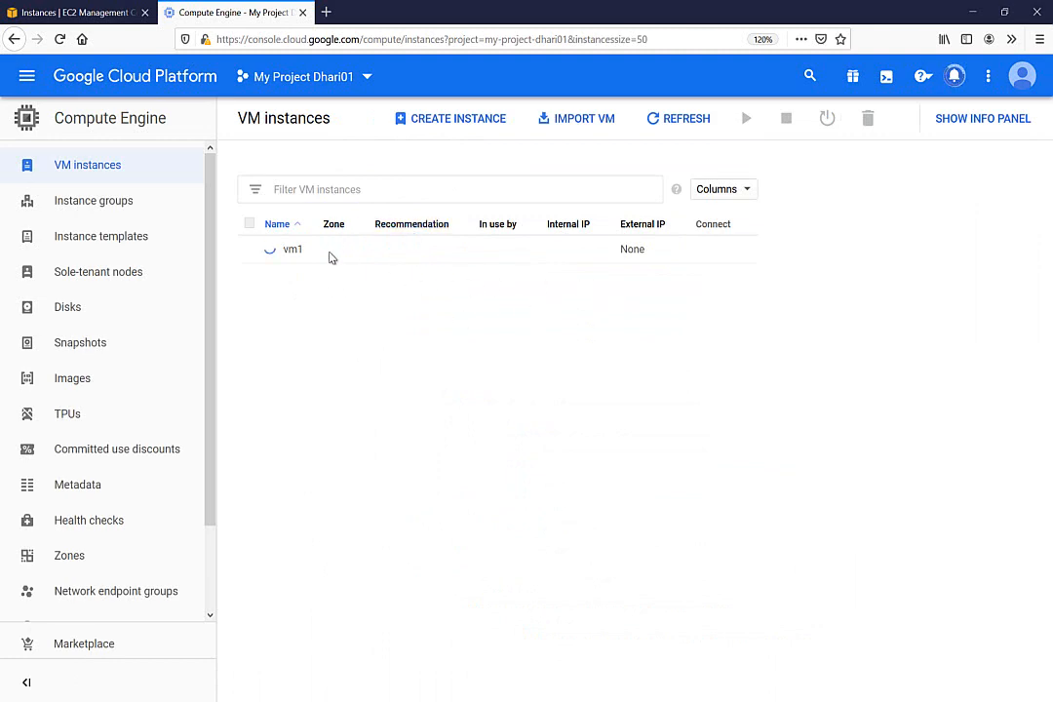
Note the EC2 instance's public IP 52.53.176.251 and bring up its PuTTY SSH session
left_click(68, 12)
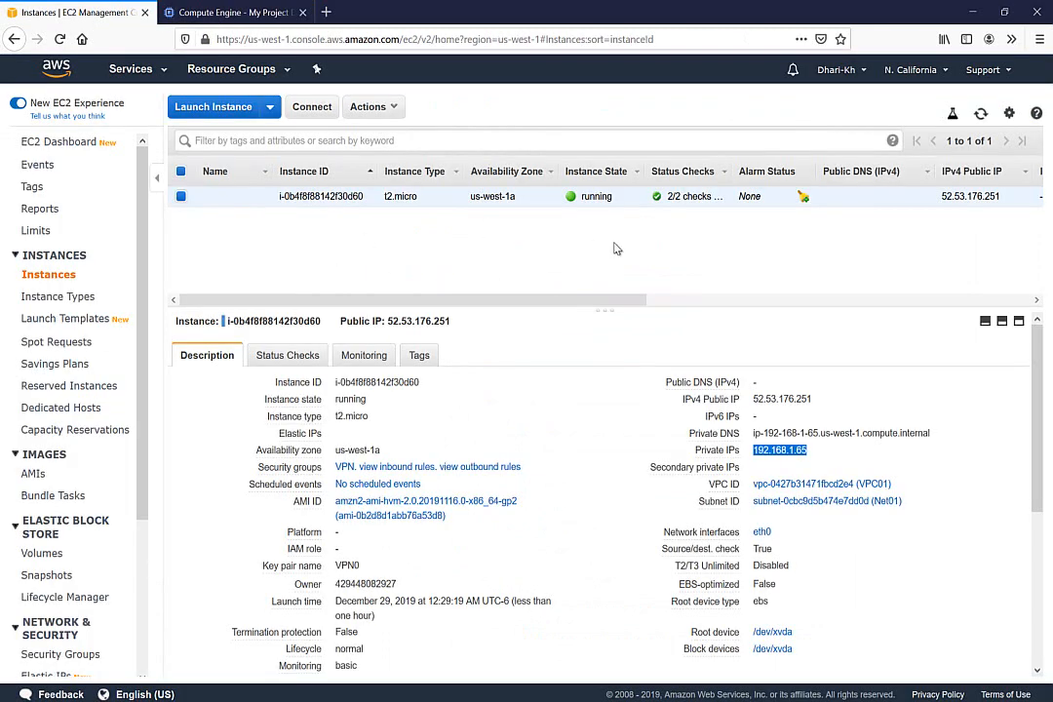
triple_click(774, 399)
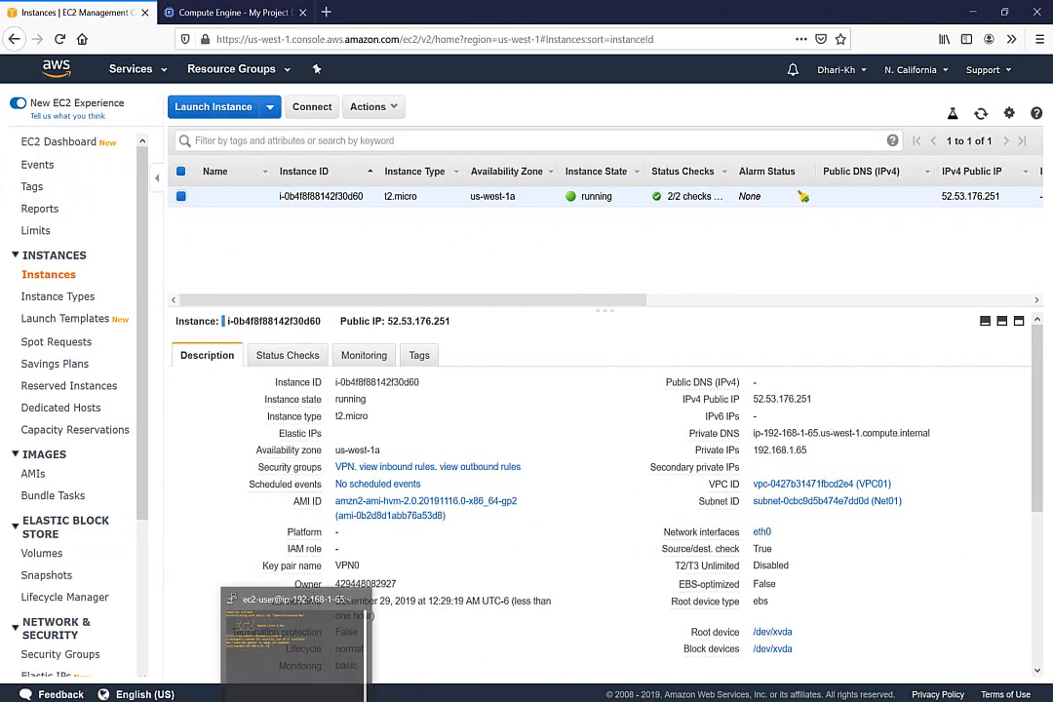
left_click(292, 644)
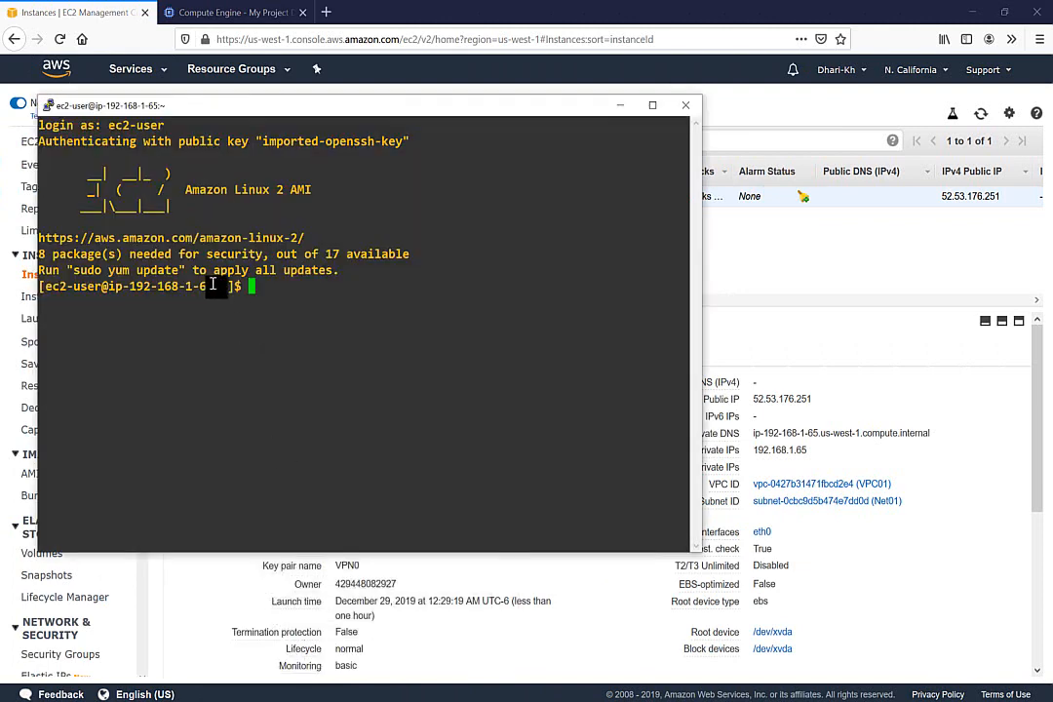
Look up vm1's internal IP 10.10.10.3 on the Google Cloud Compute Engine page
left_click_drag(212, 285, 121, 284)
left_click(281, 292)
left_click(250, 9)
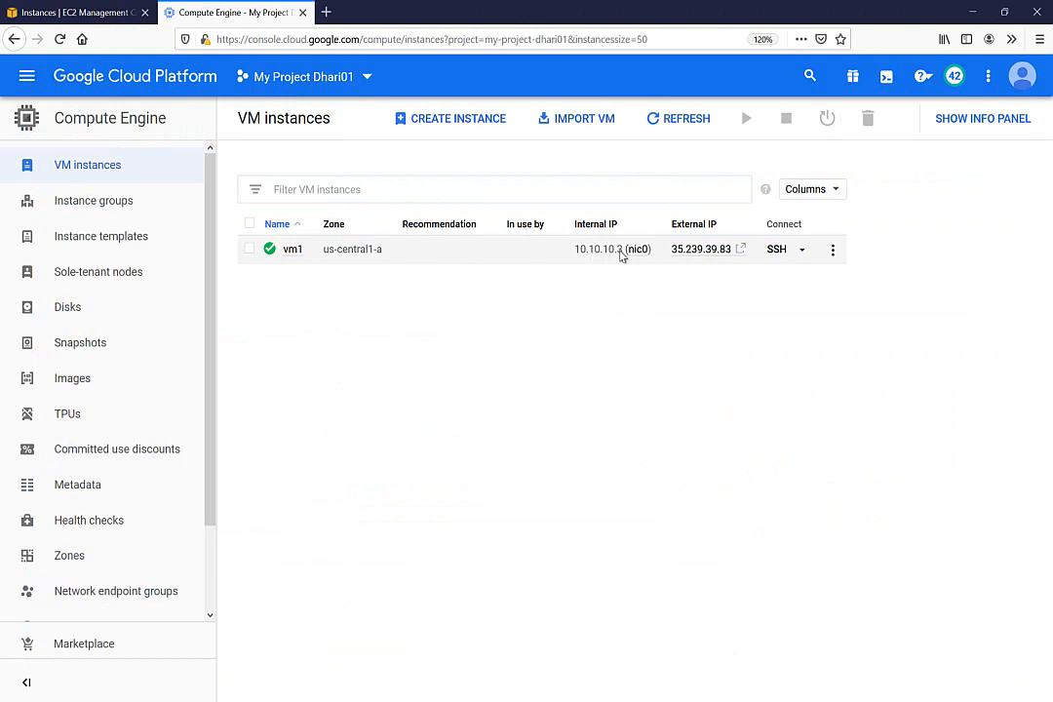
left_click(82, 13)
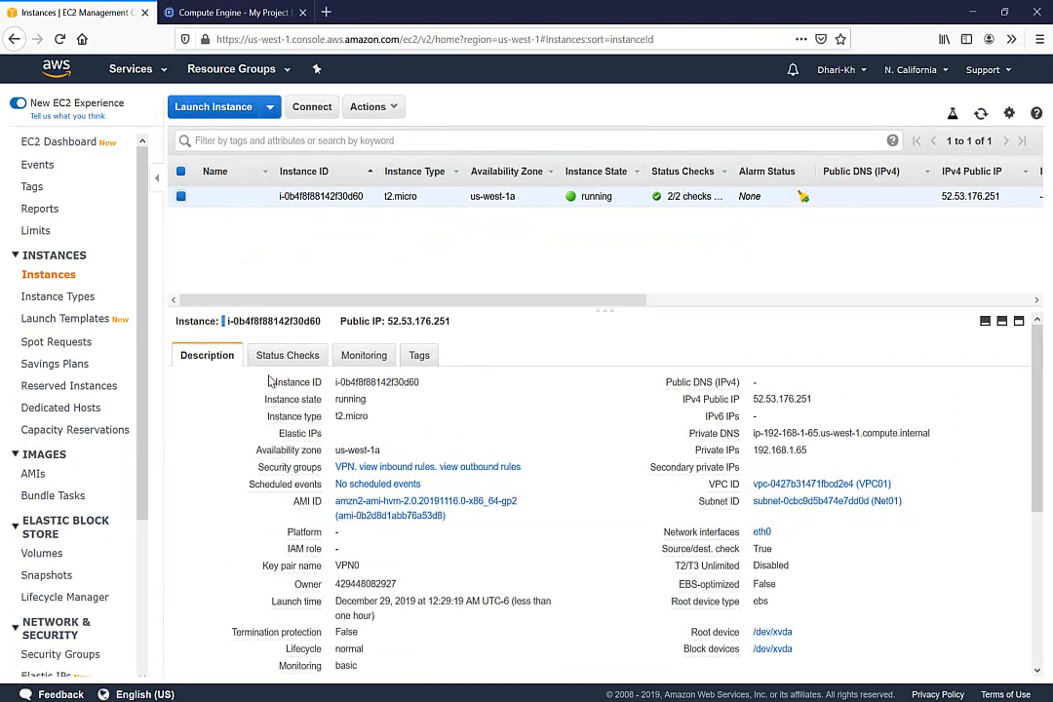
From the EC2 terminal, run ping 10.10.10.3 toward vm1
key("alt+Tab")
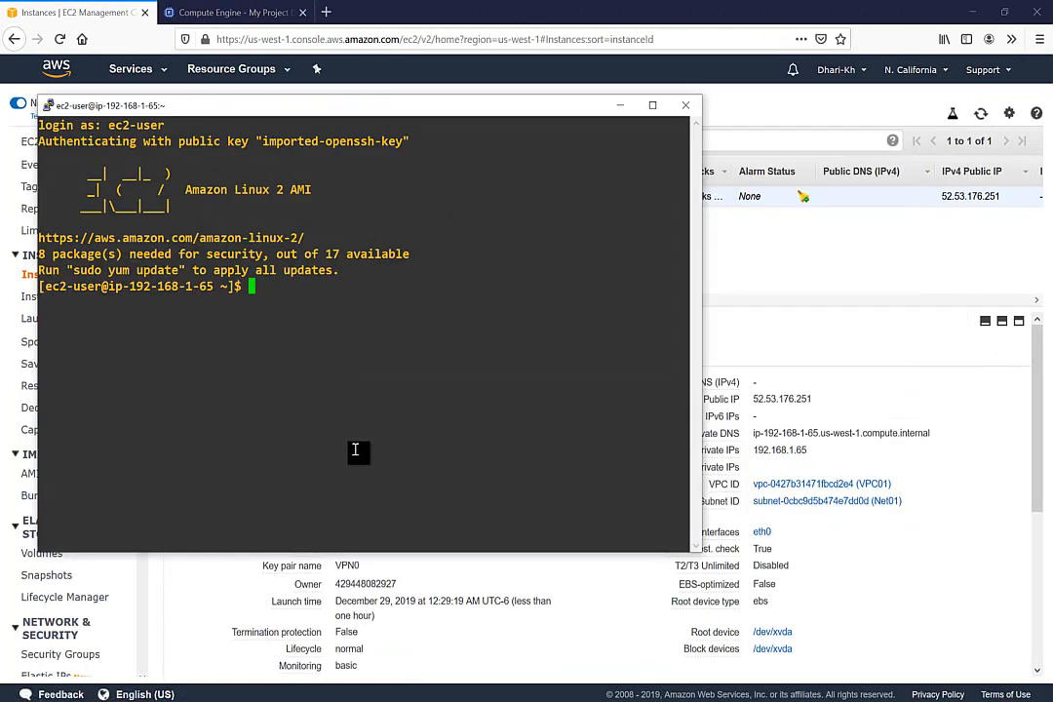
type("ping 10.10.10.")
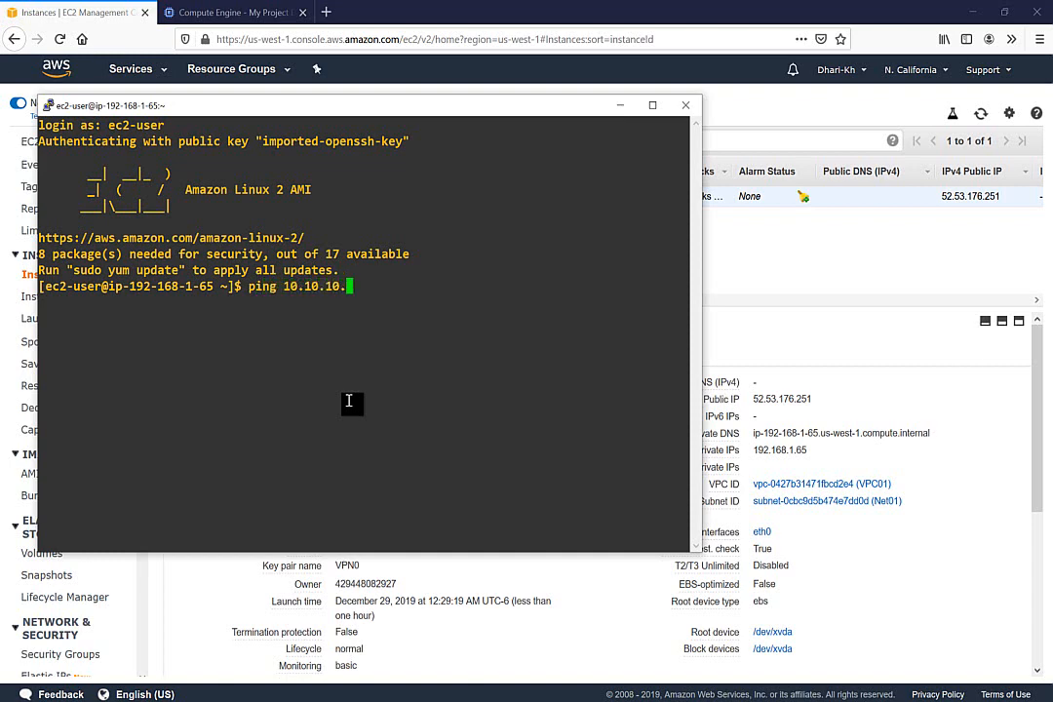
type("3")
key("Return")
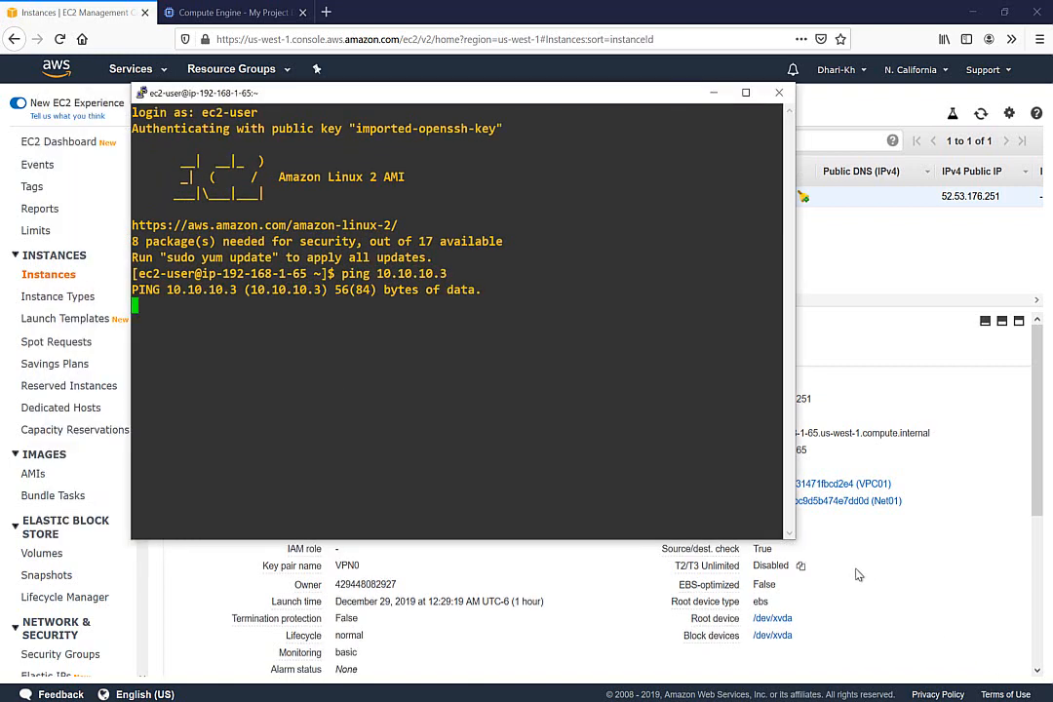
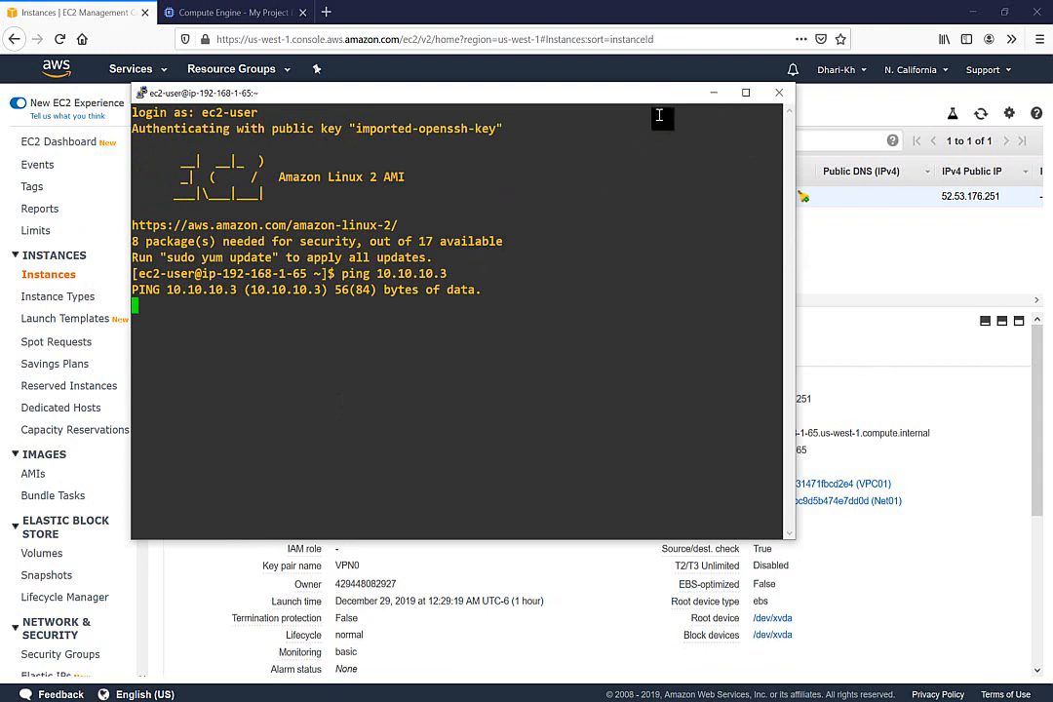
Check that the VPN security group's inbound rules allow SSH on port 22 and all ICMP
left_click(712, 93)
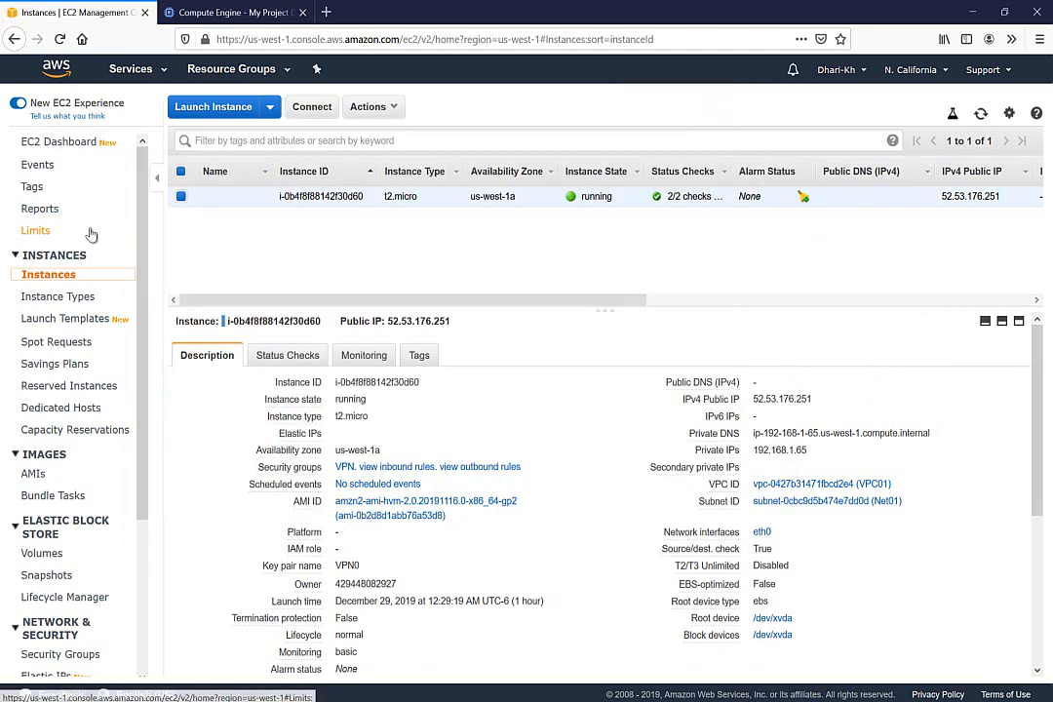
left_click(113, 69)
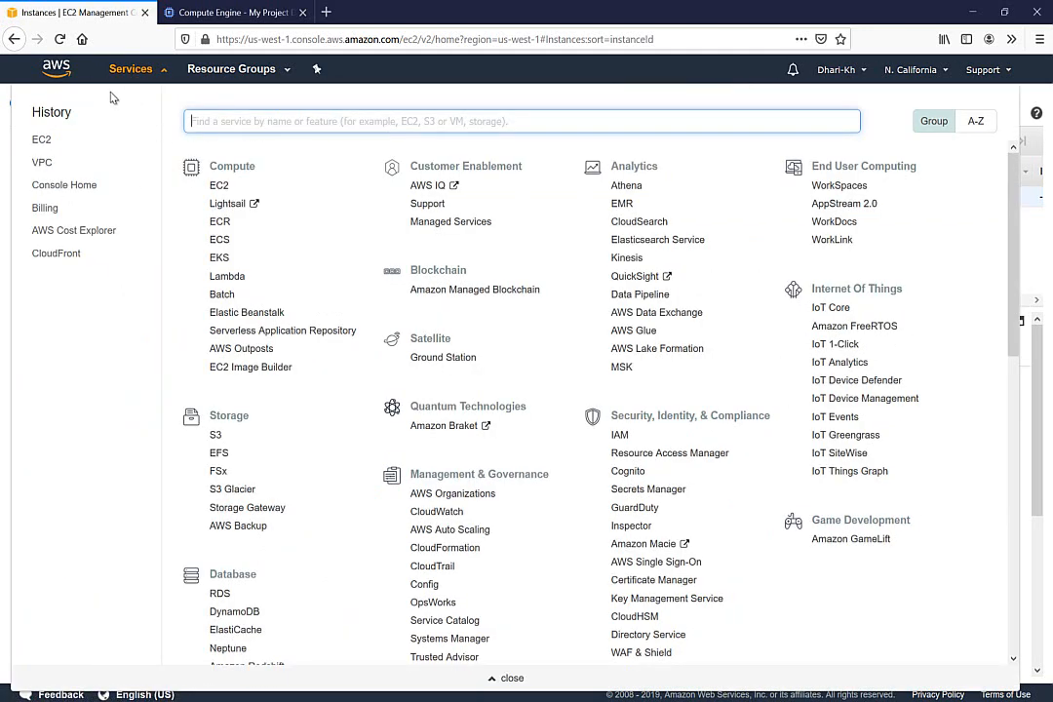
left_click(1036, 97)
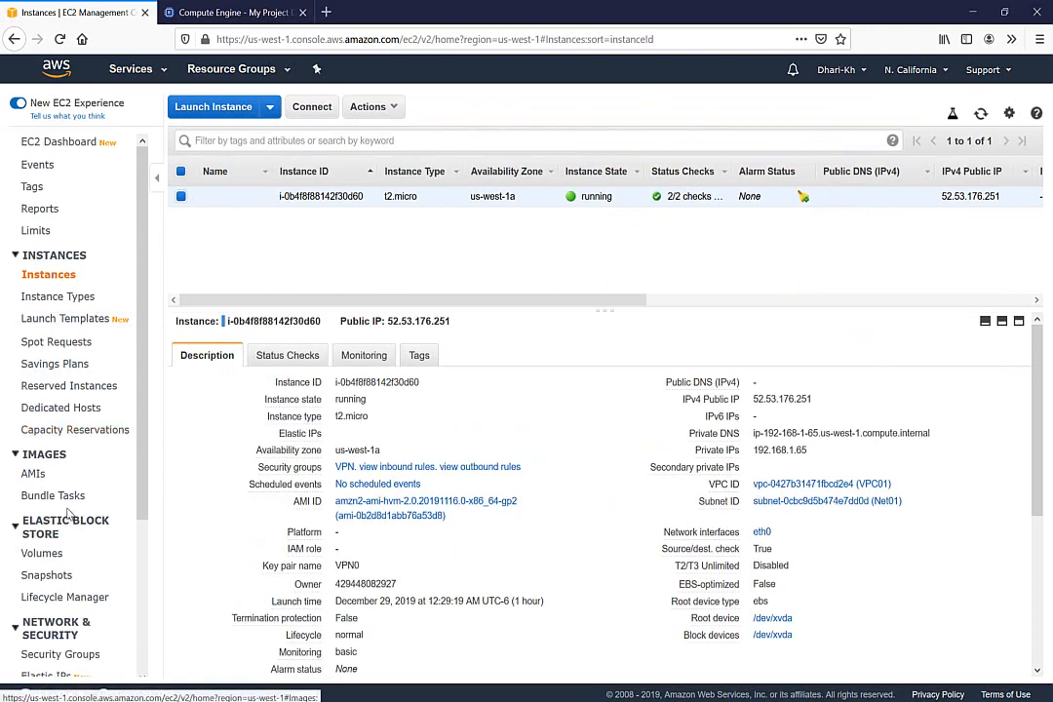
scroll(153, 627, "down", 4)
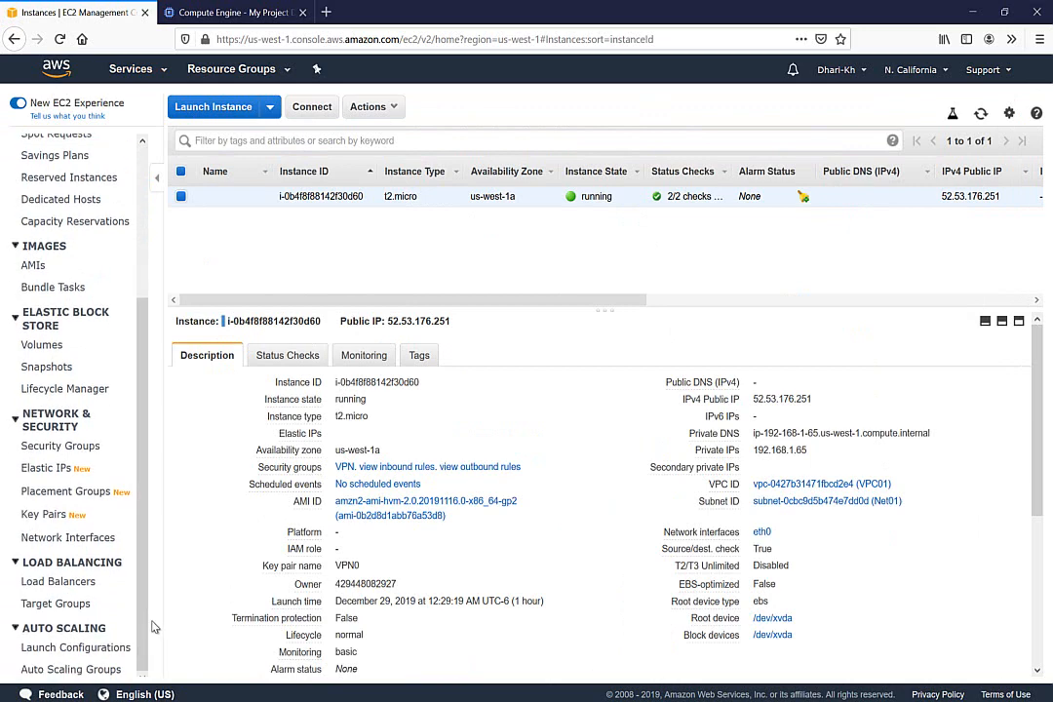
left_click(72, 446)
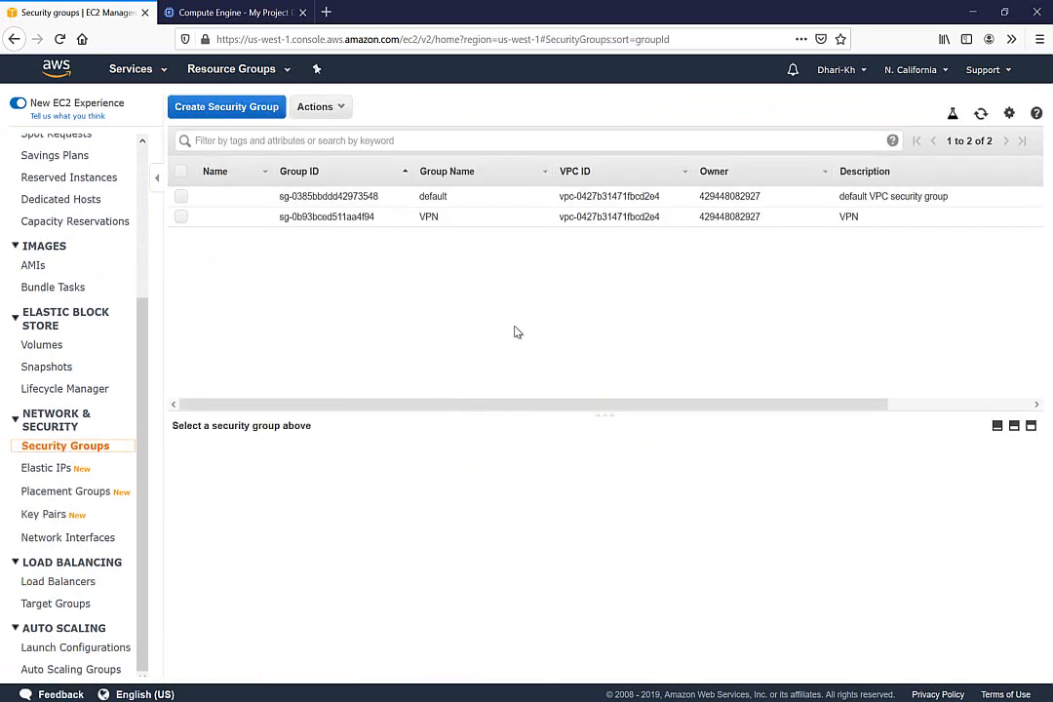
left_click(180, 219)
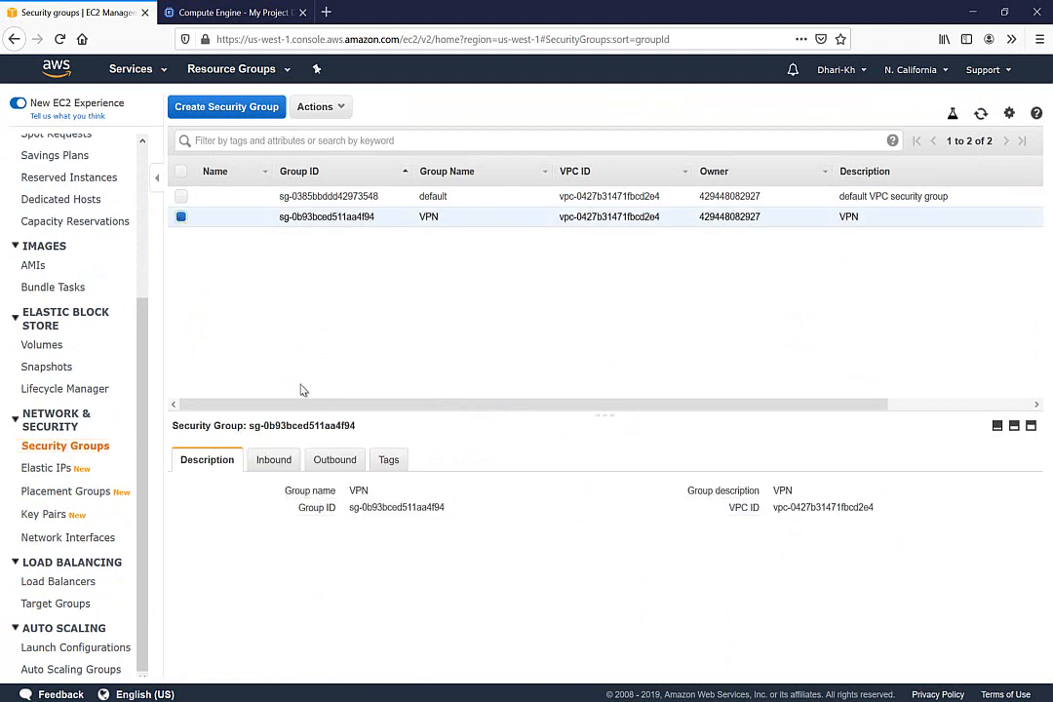
left_click(286, 461)
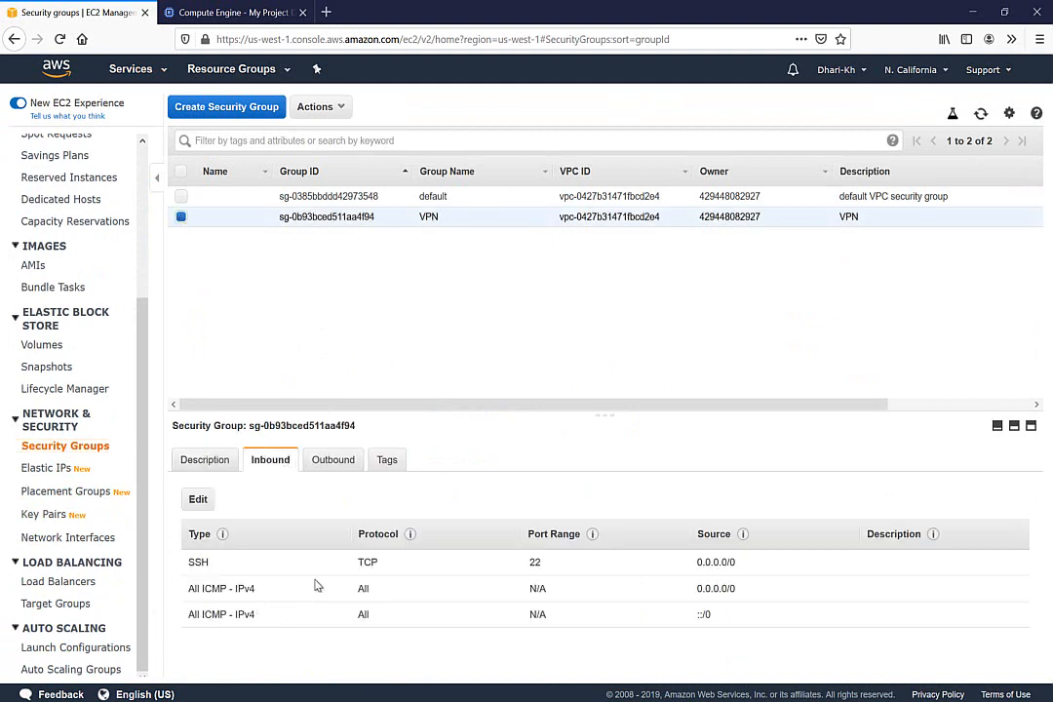
left_click(132, 64)
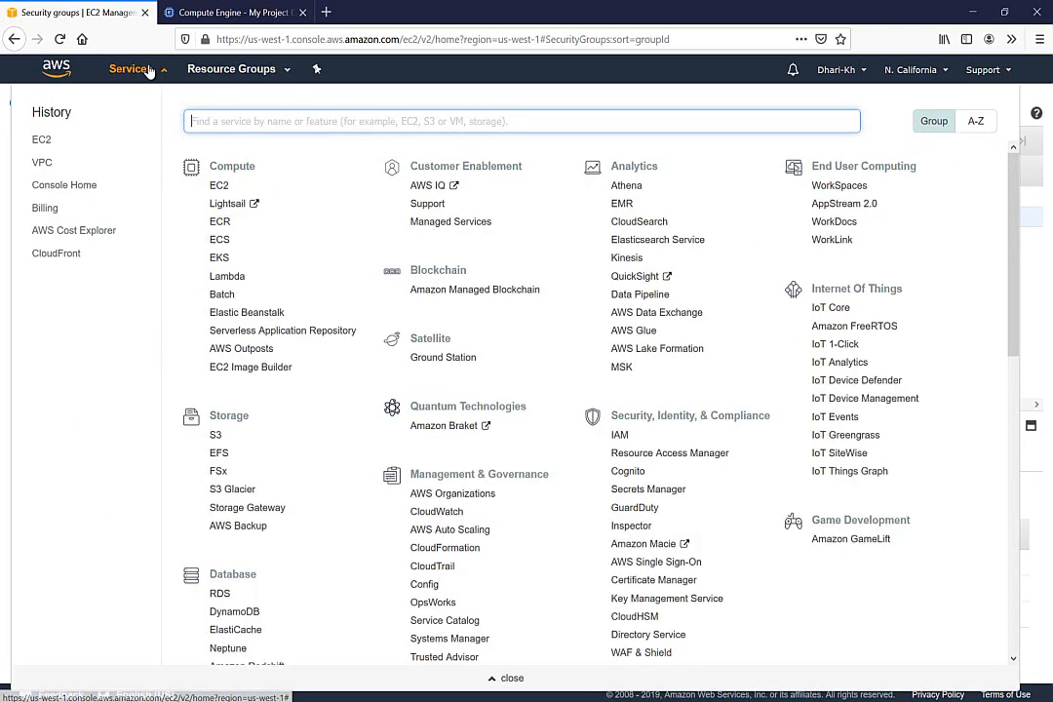
Associate subnet Net01 (192.168.1.0/24) with the VPC01 route table and open its routes for editing
left_click(40, 160)
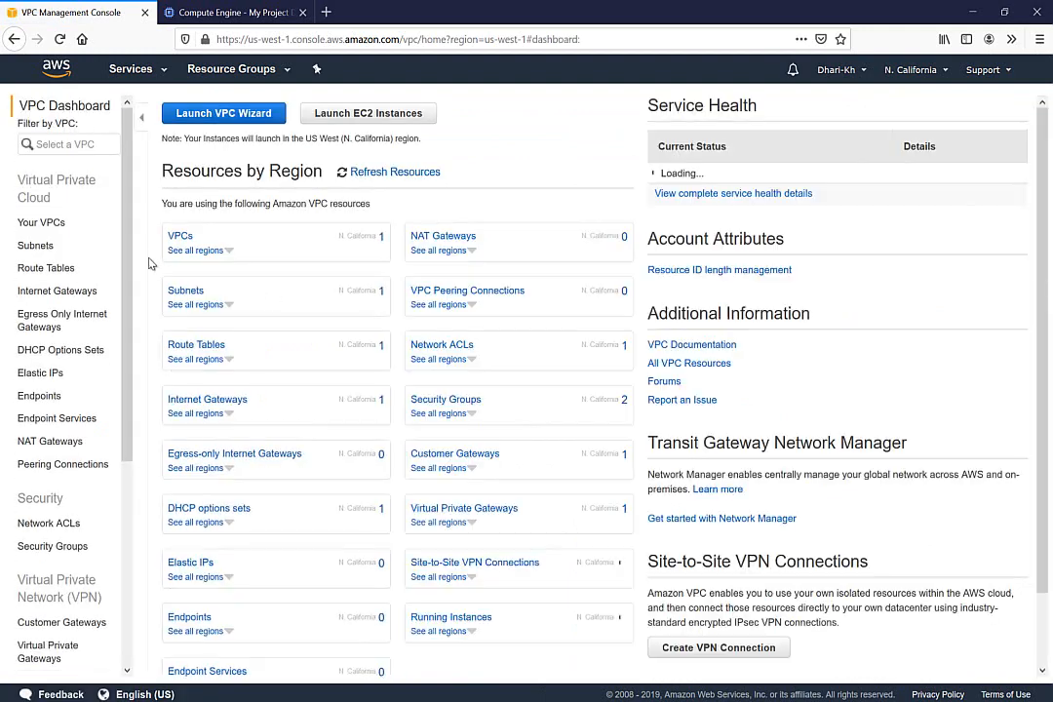
left_click(51, 272)
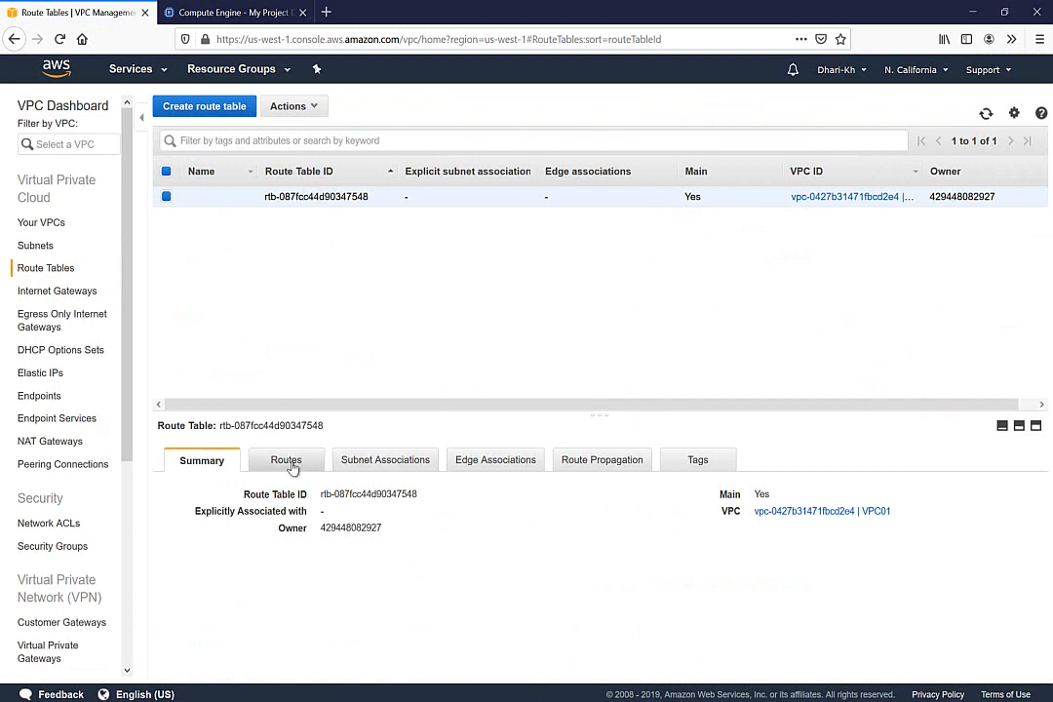
left_click(288, 467)
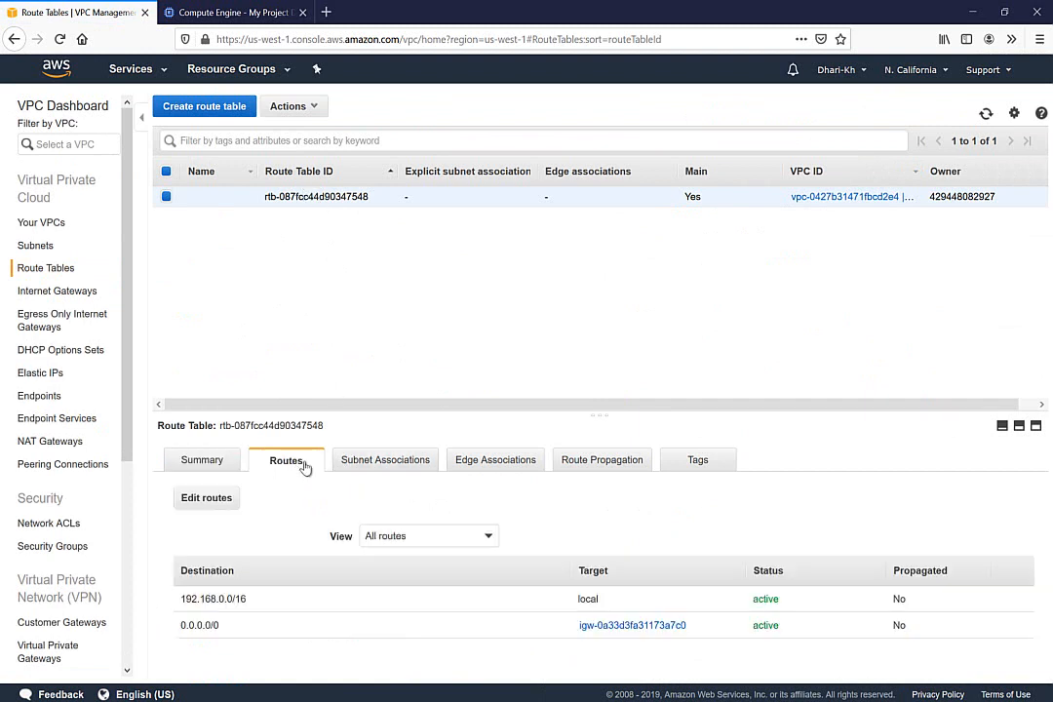
left_click(377, 465)
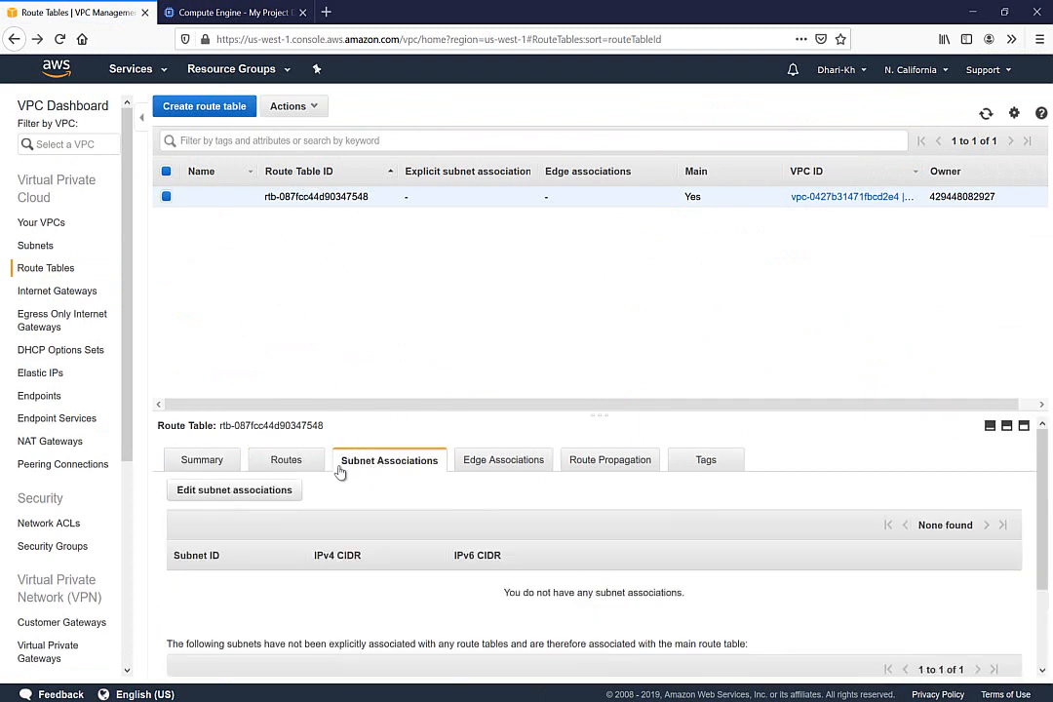
left_click(234, 497)
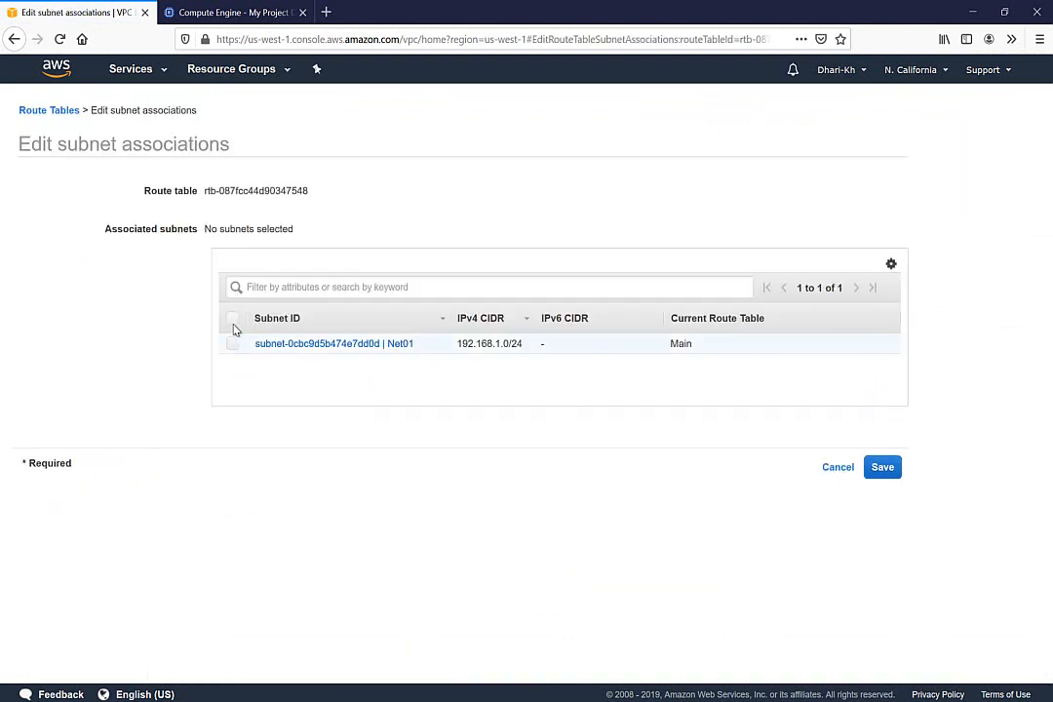
left_click(233, 343)
left_click(882, 471)
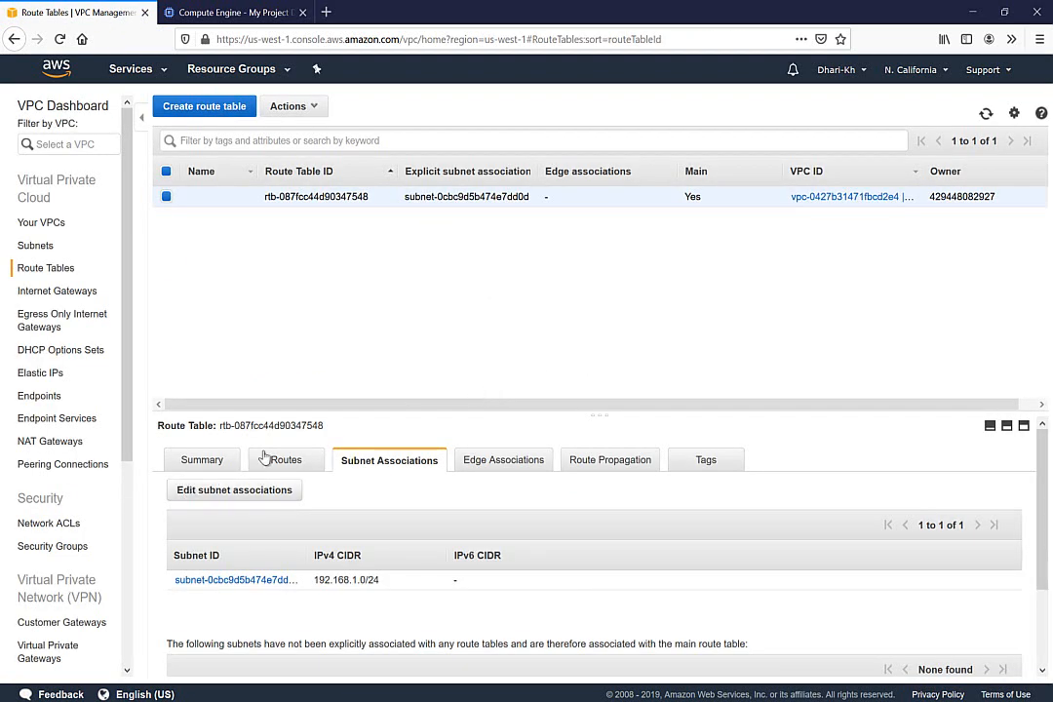
left_click(284, 463)
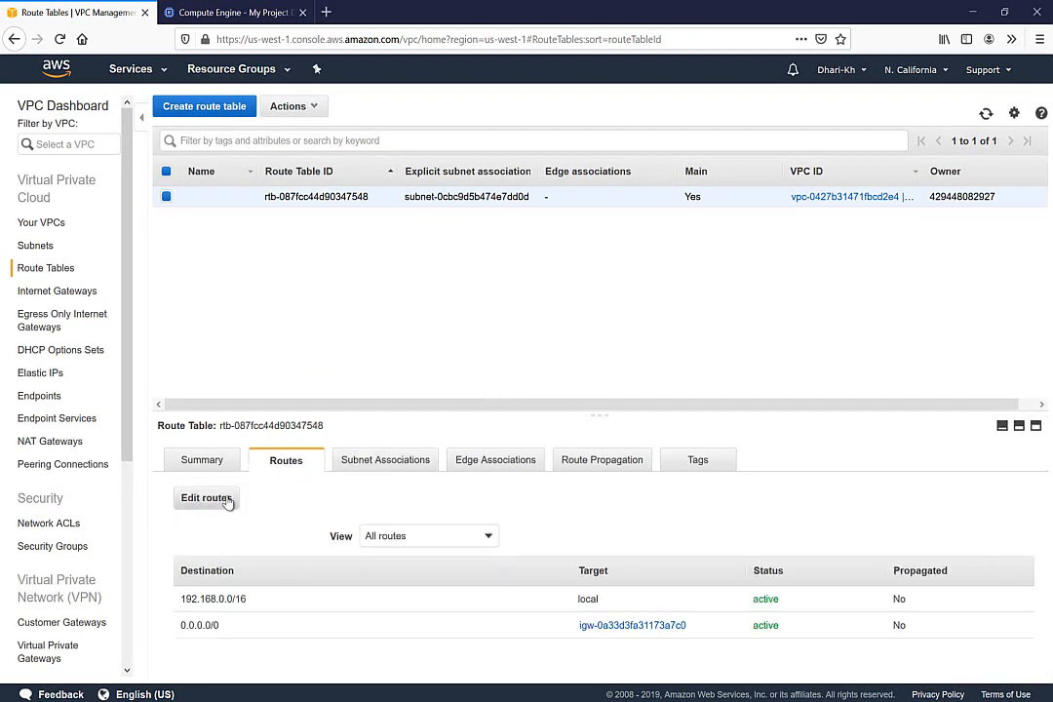
left_click(212, 500)
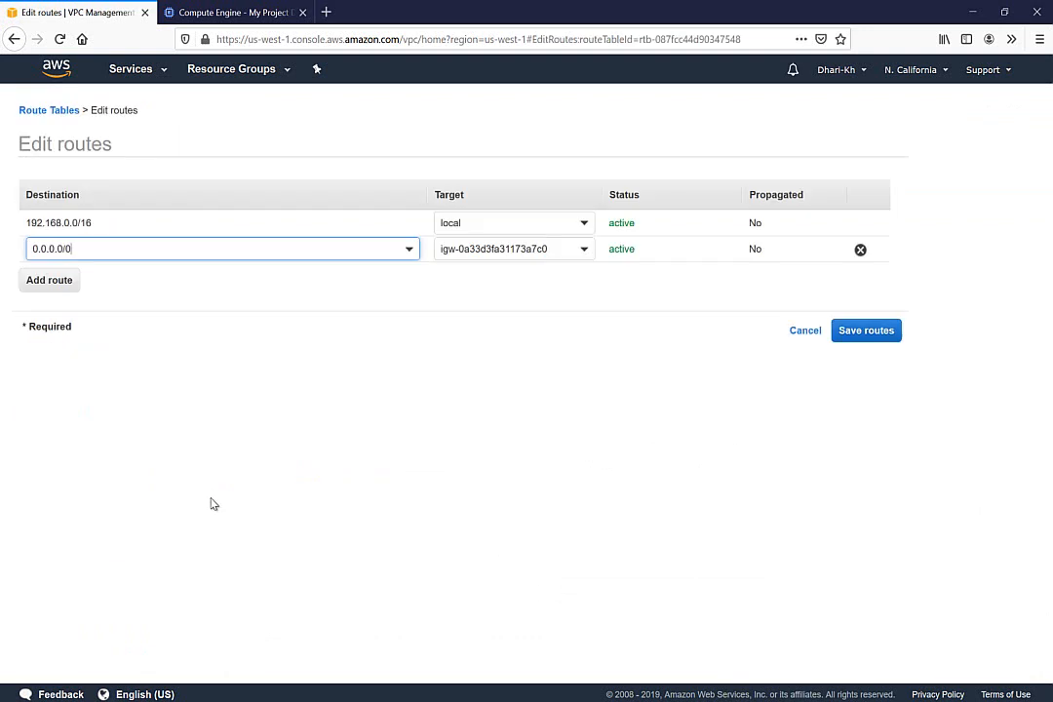
Add a 10.10.10.0/24 route targeting the AWS-VPN virtual private gateway and save it
left_click(57, 281)
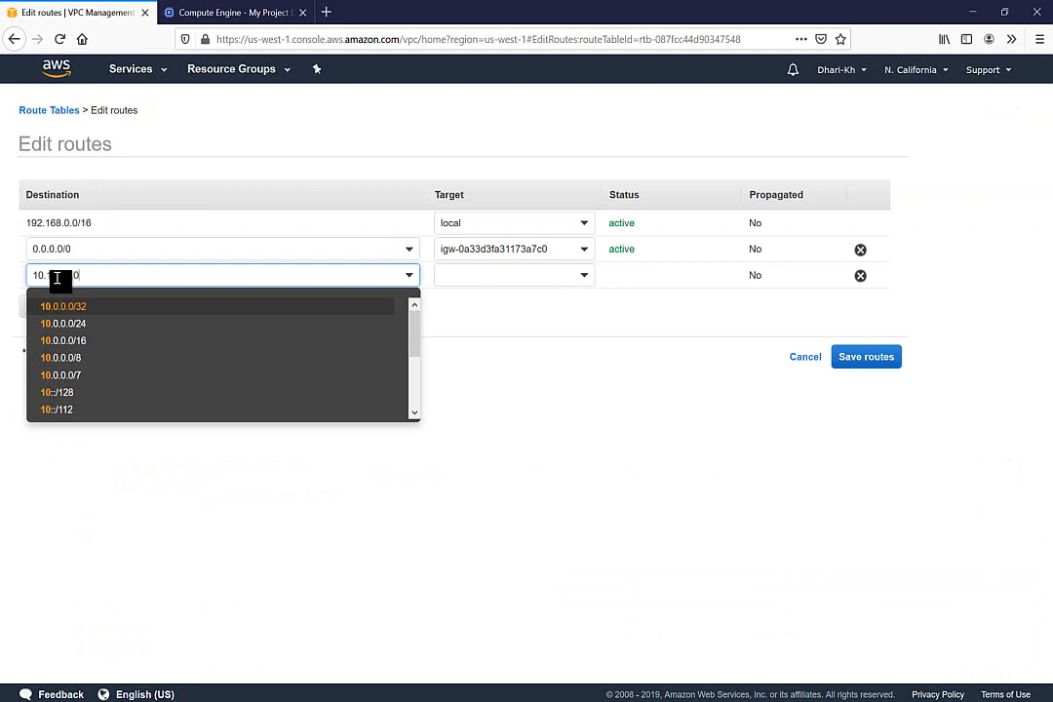
type("10.10.10.0/24")
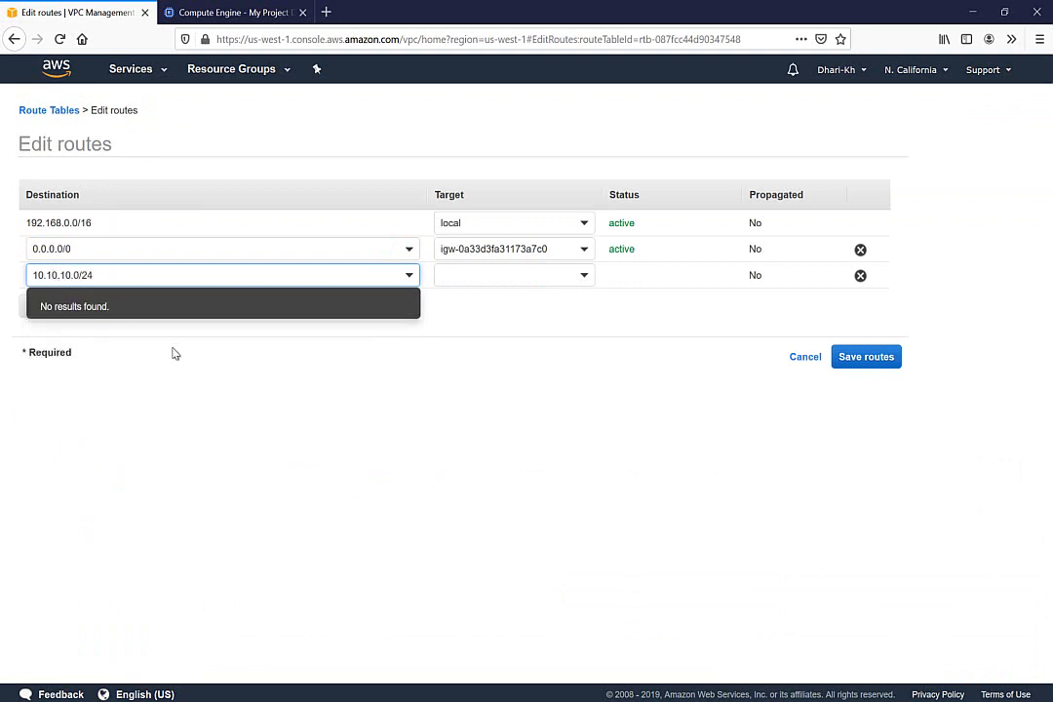
left_click(489, 304)
left_click(507, 276)
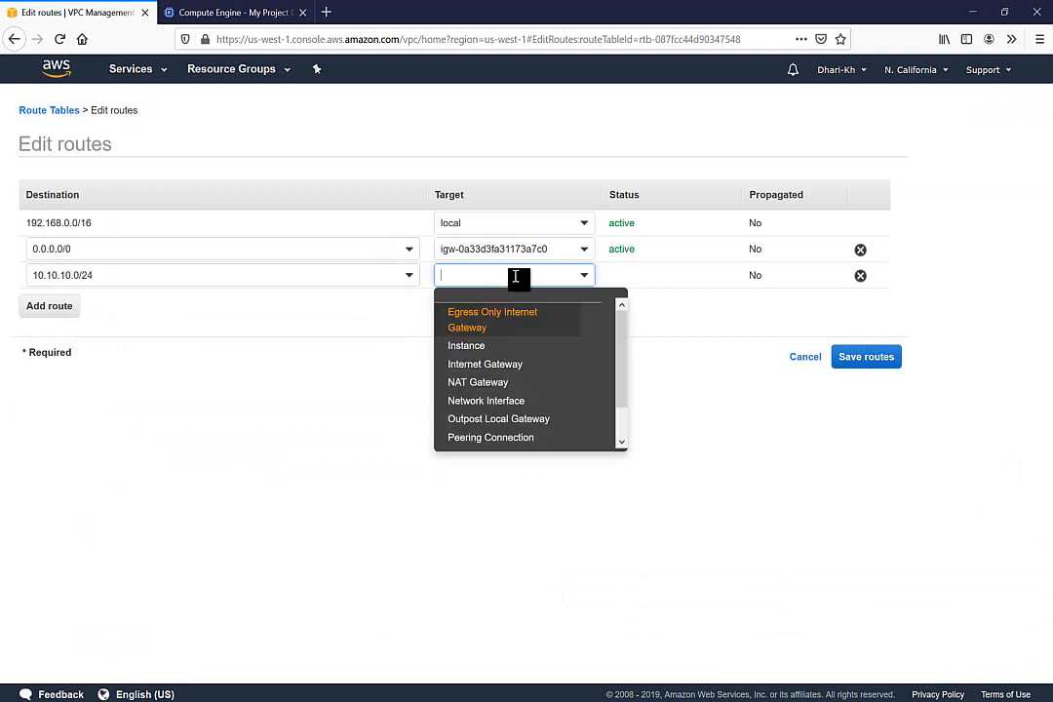
scroll(527, 332, "down", 1)
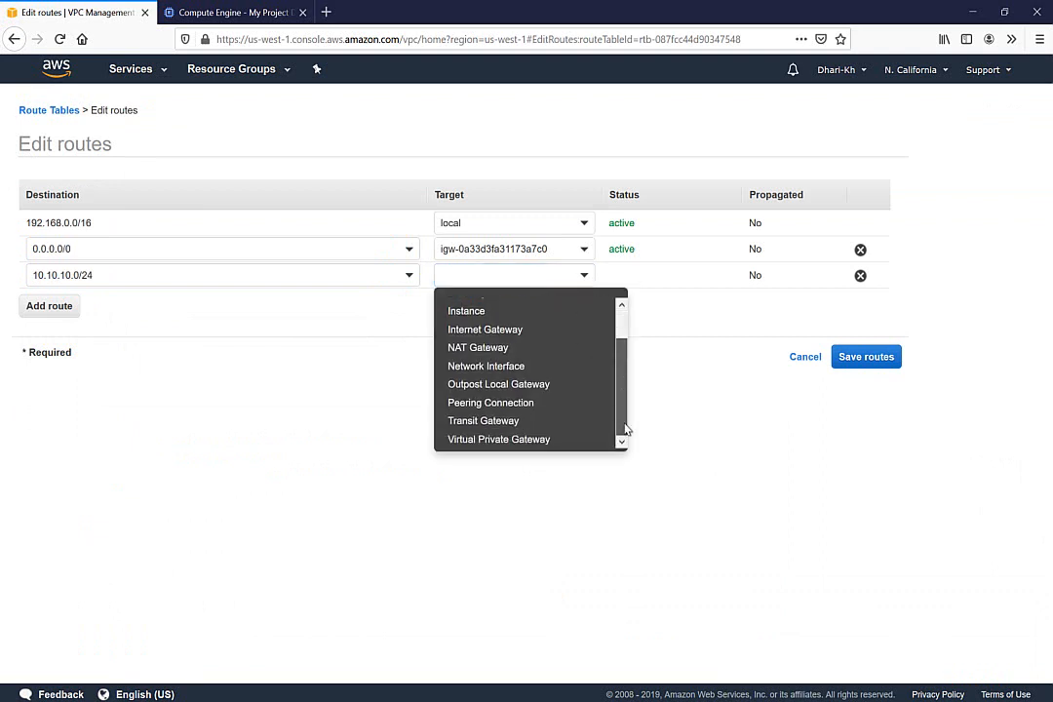
left_click(511, 440)
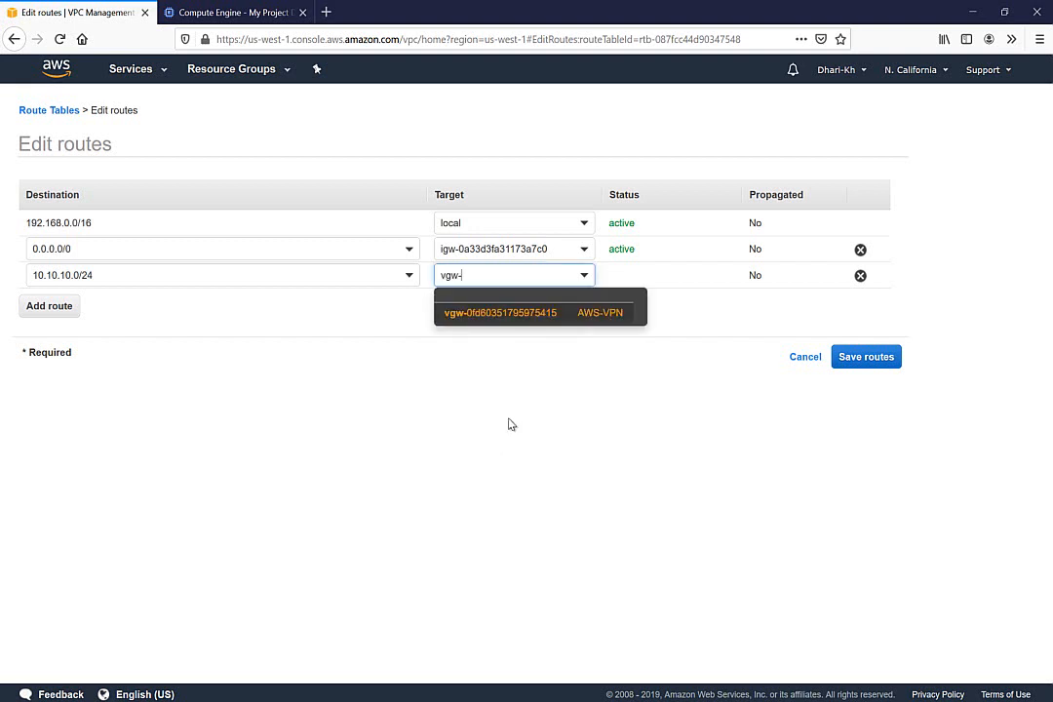
left_click(585, 314)
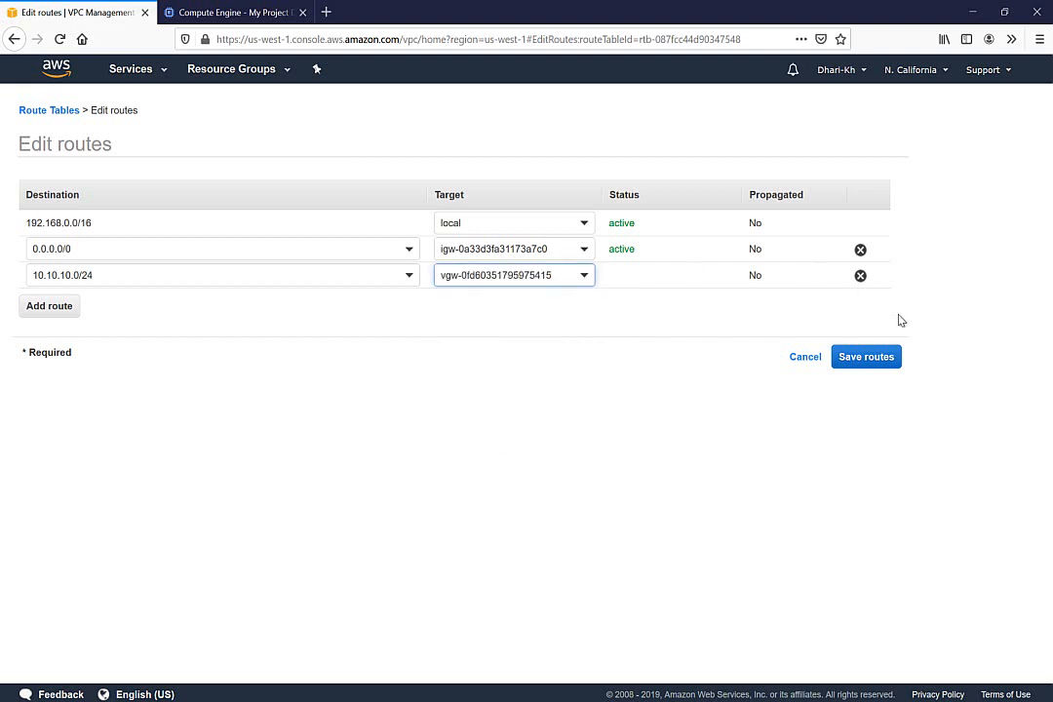
left_click(875, 362)
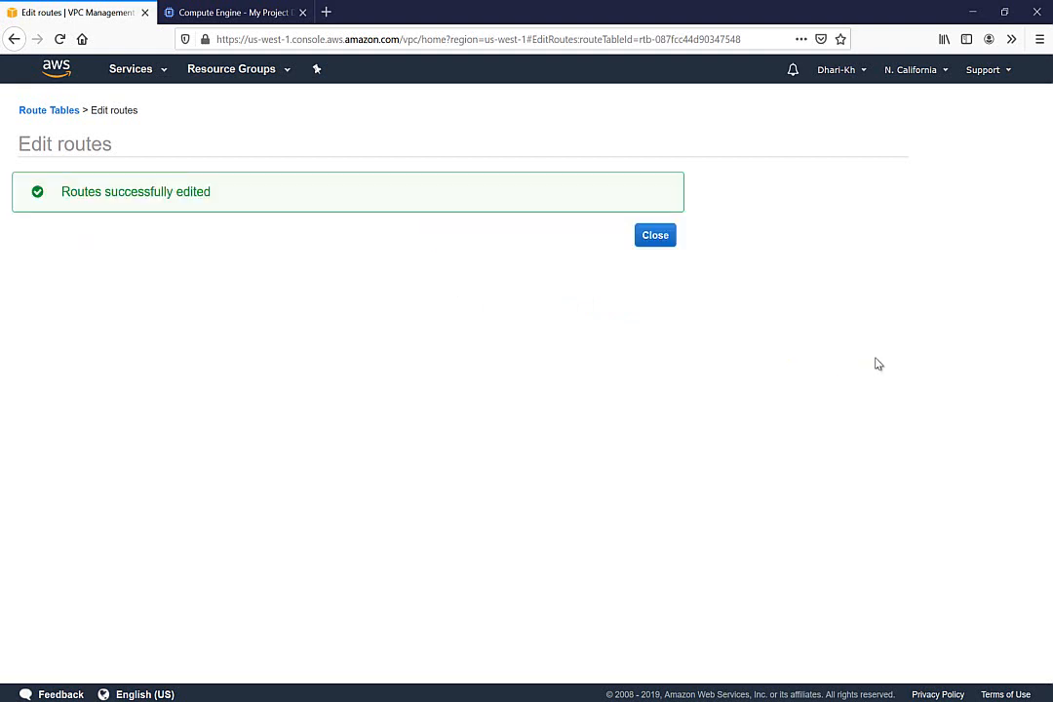
left_click(655, 236)
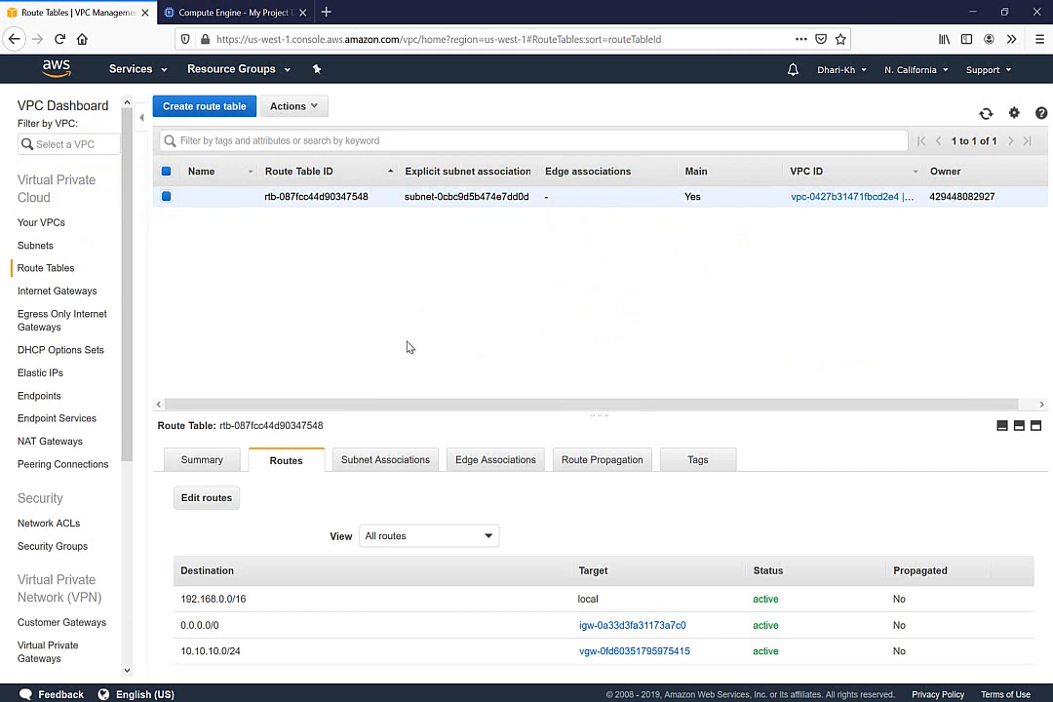
Confirm the EC2 instance's ping to 10.10.10.3 is still awaiting replies, then return to Google Cloud
left_click(141, 72)
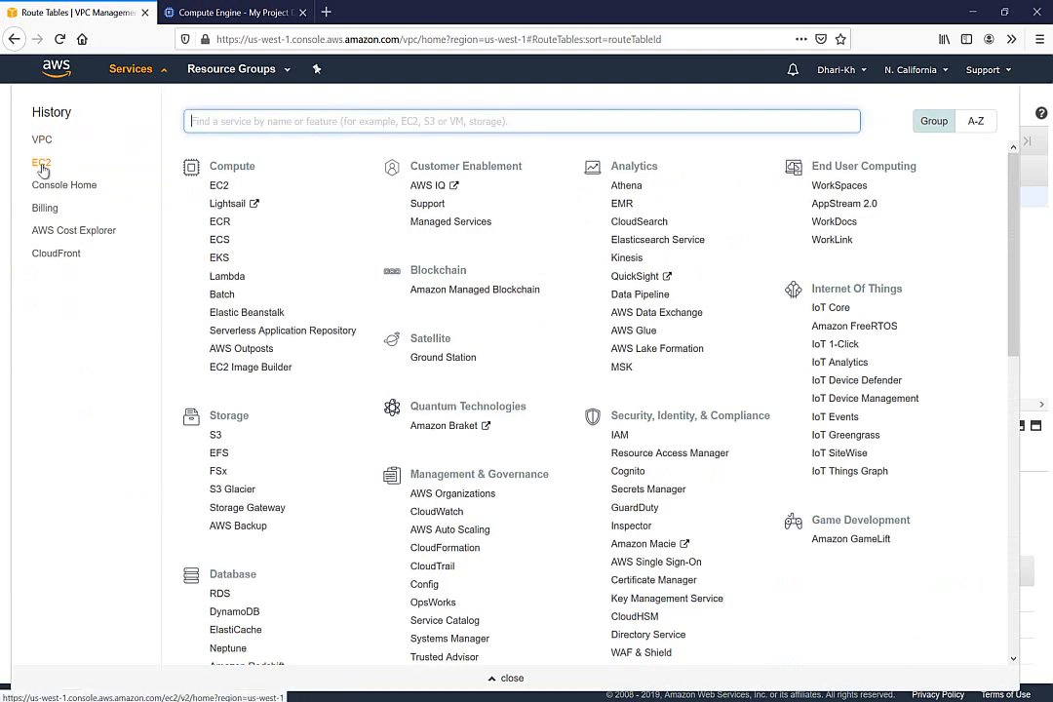
left_click(42, 166)
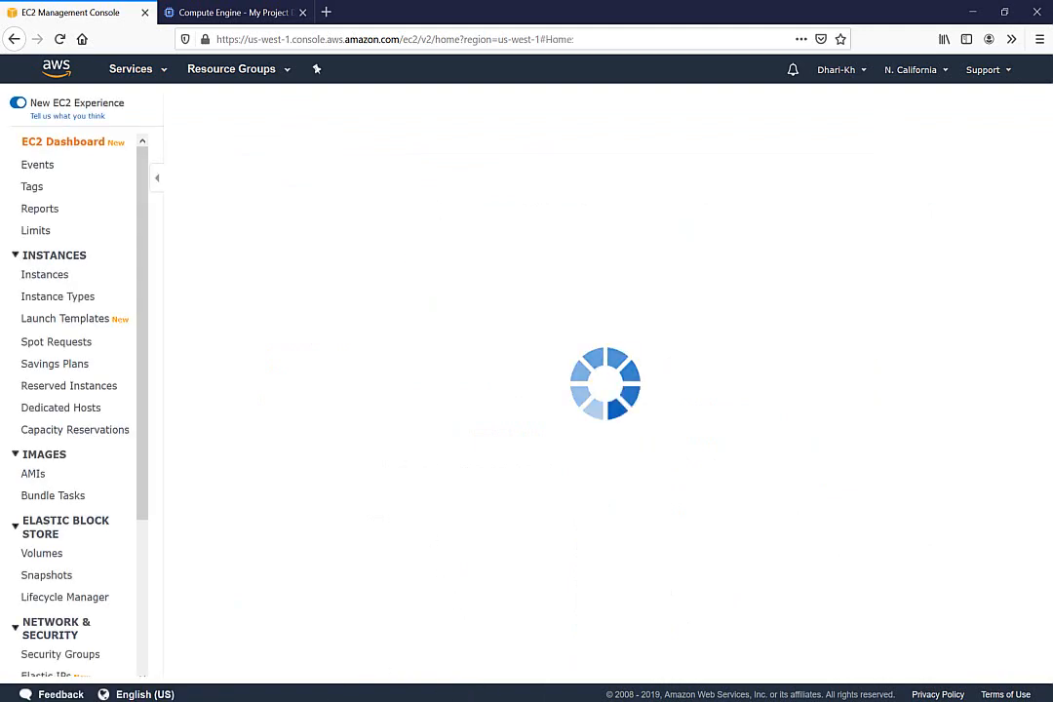
left_click(289, 687)
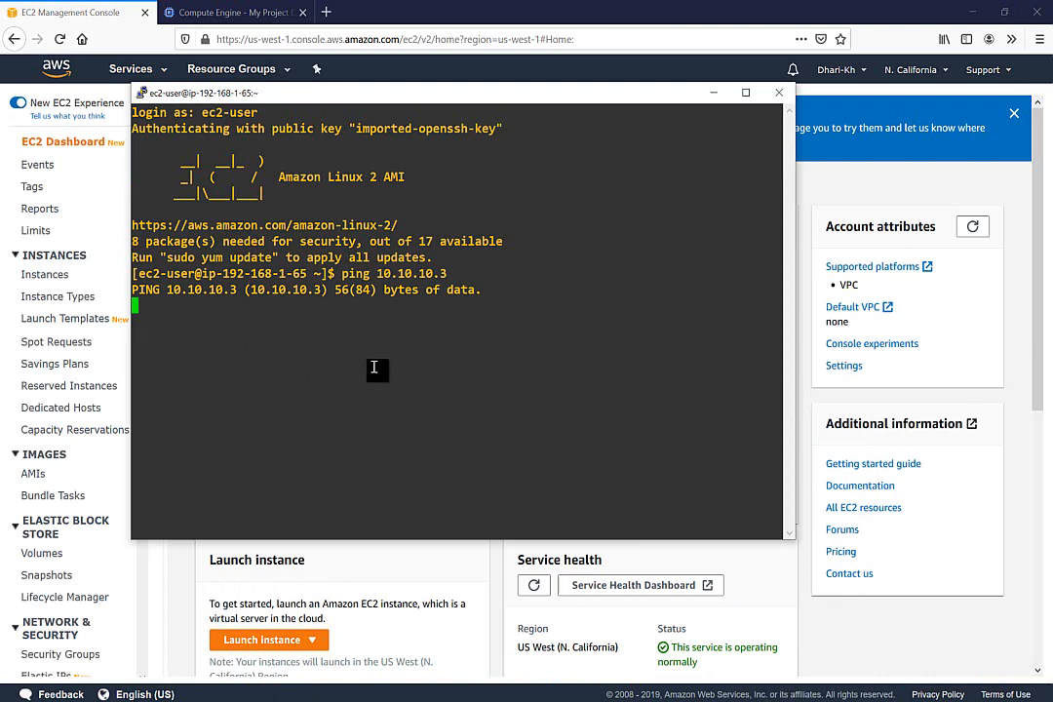
left_click(215, 12)
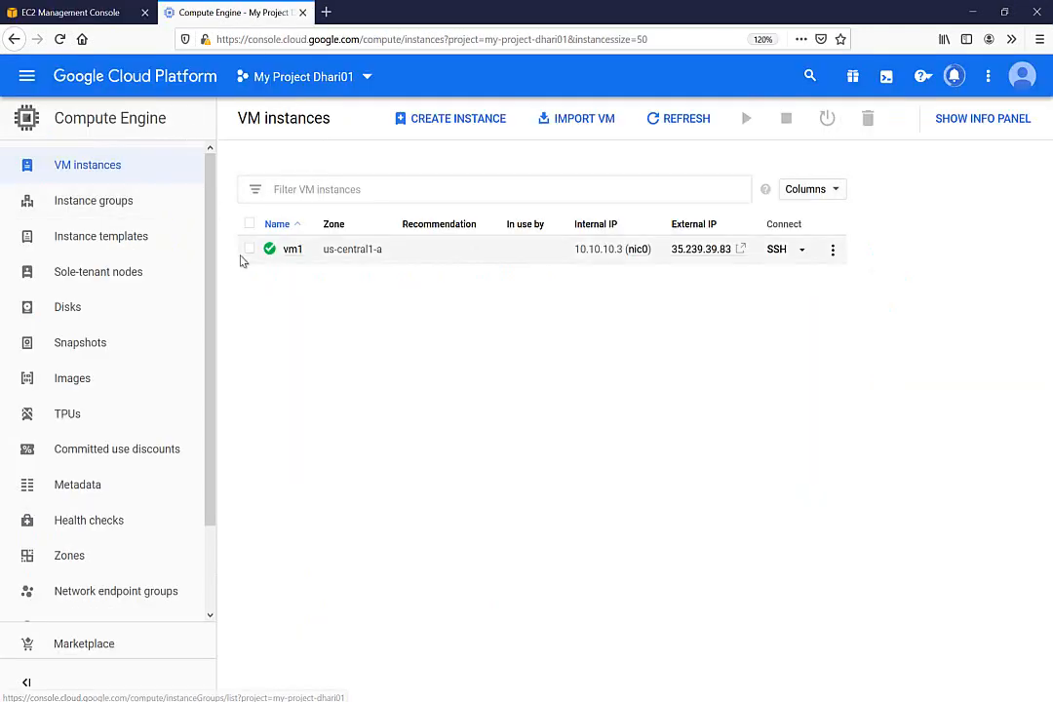
Open the VPC network firewall rules list and inspect the default-allow-icmp rule
left_click(27, 75)
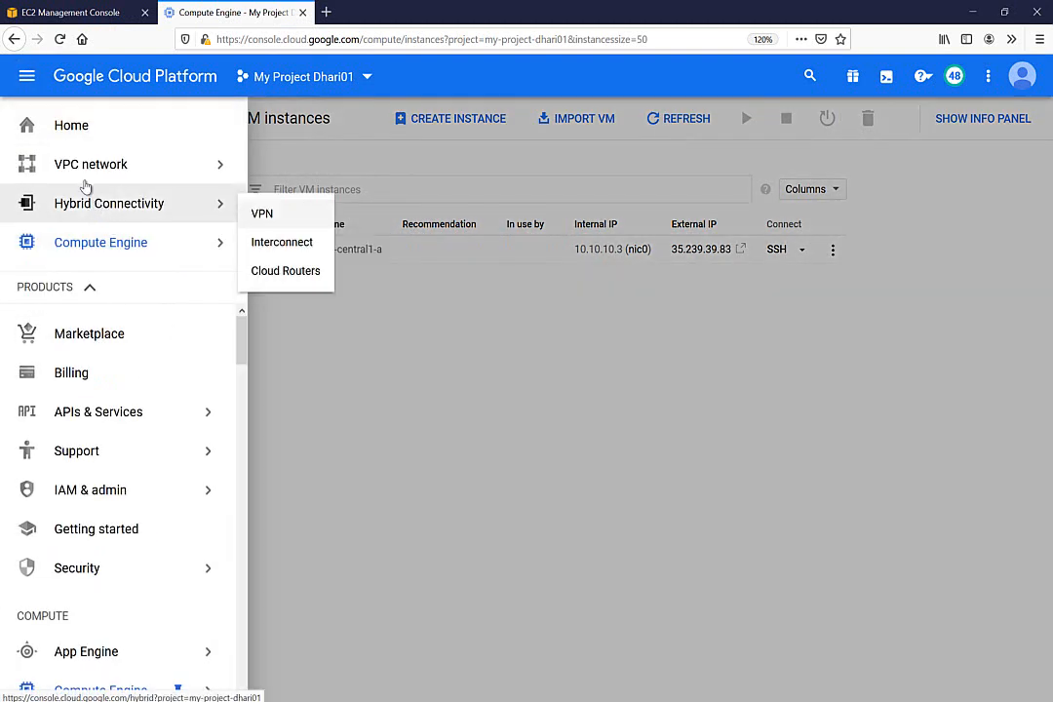
mouse_move(86, 171)
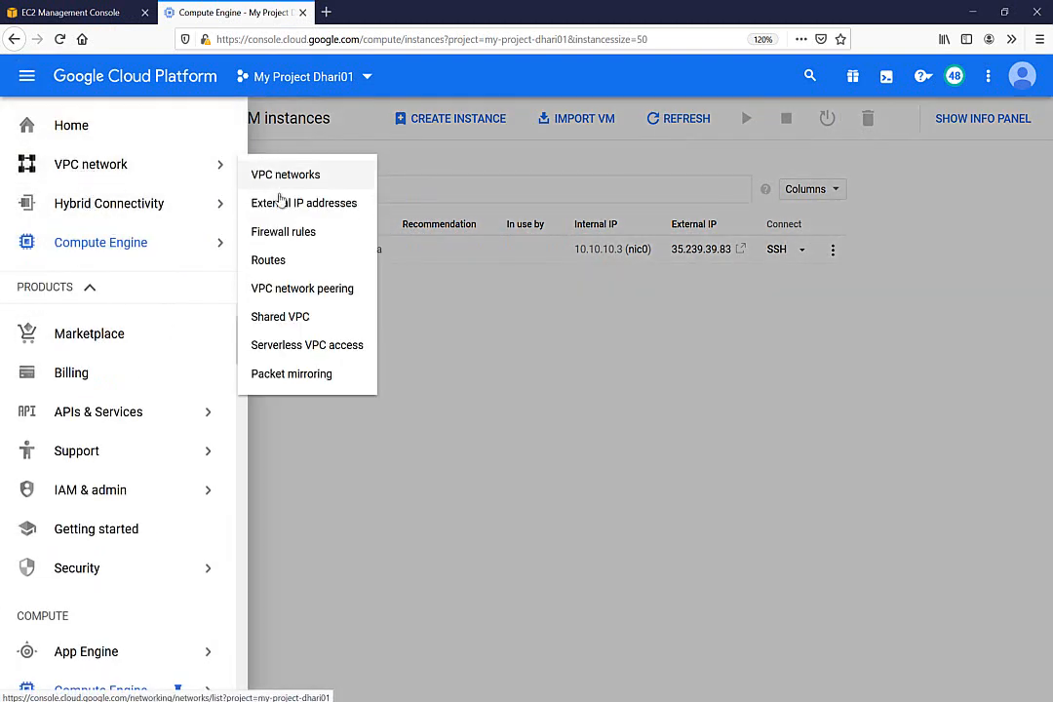
left_click(286, 237)
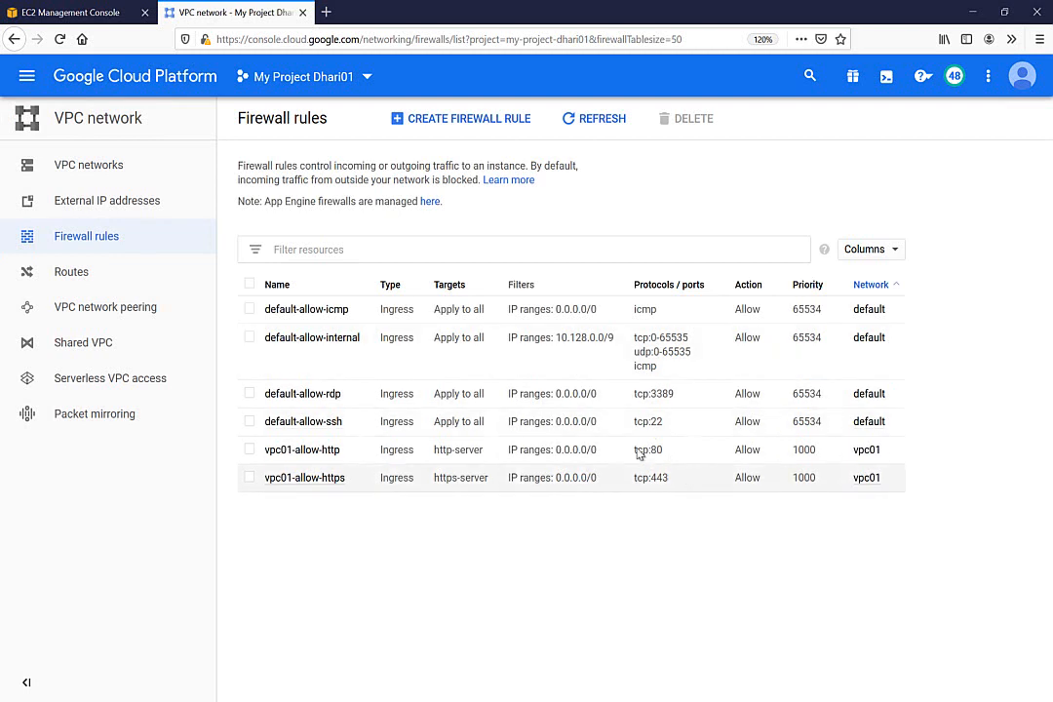
double_click(644, 310)
left_click(500, 560)
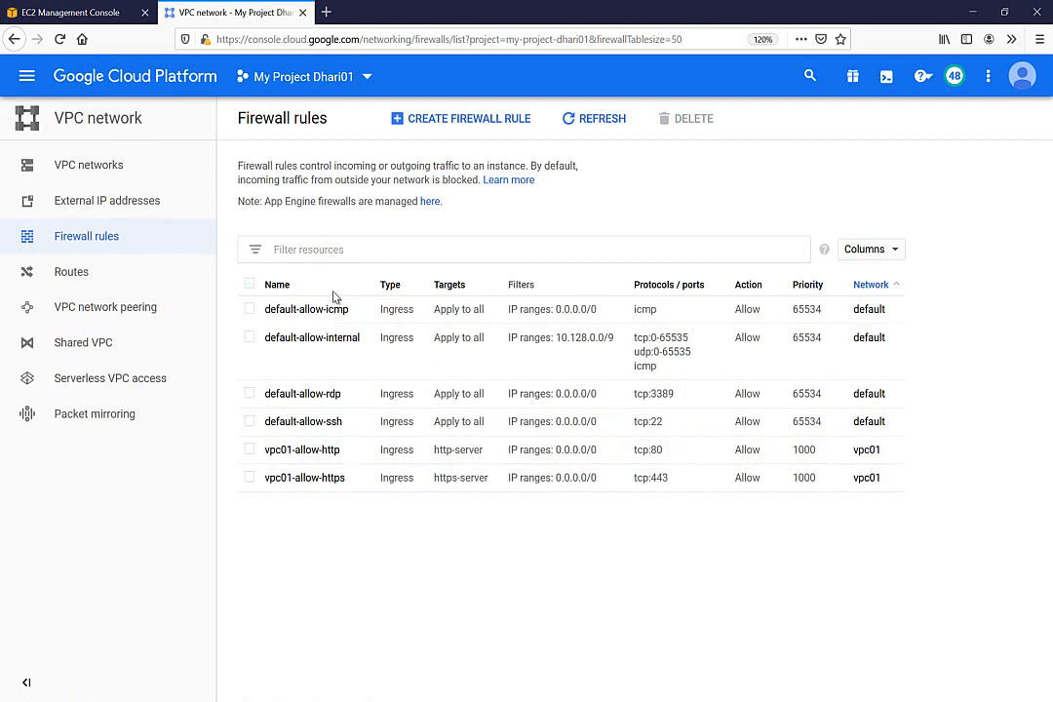
Start a new firewall rule named for-vpn0-test on the vpc01 network
left_click(444, 130)
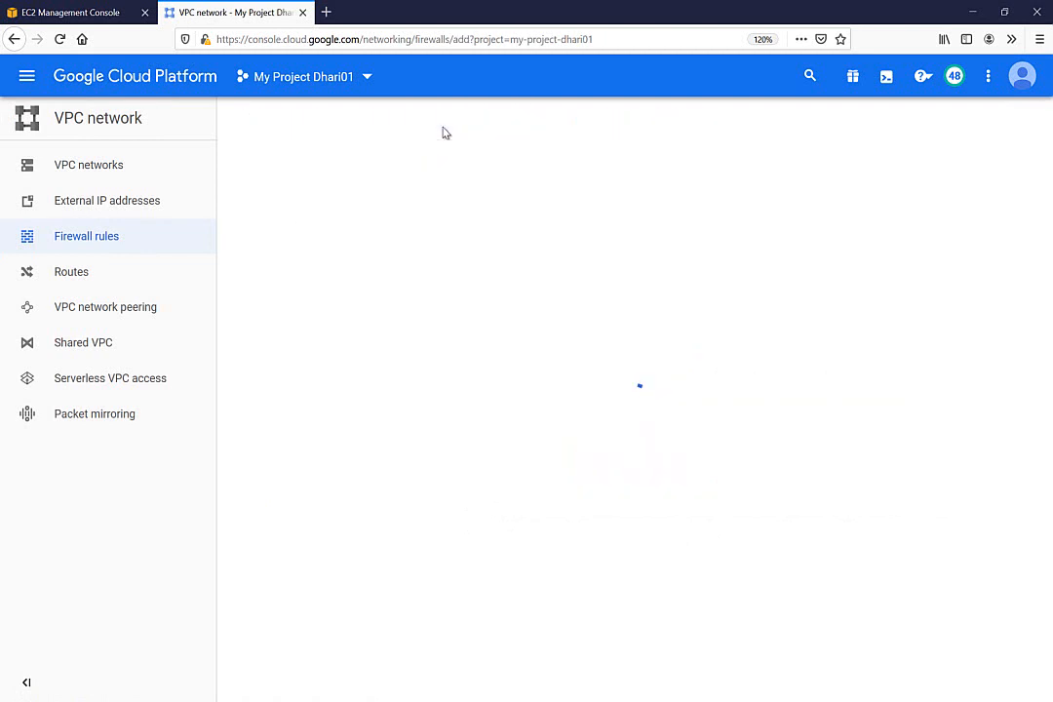
left_click(312, 235)
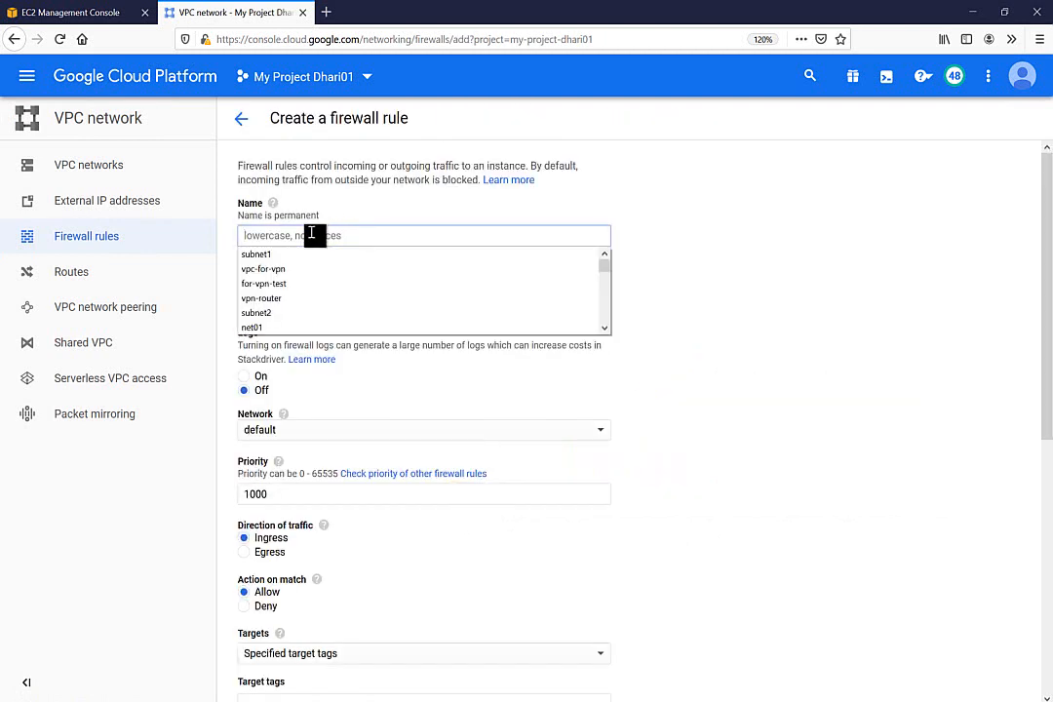
type("for-")
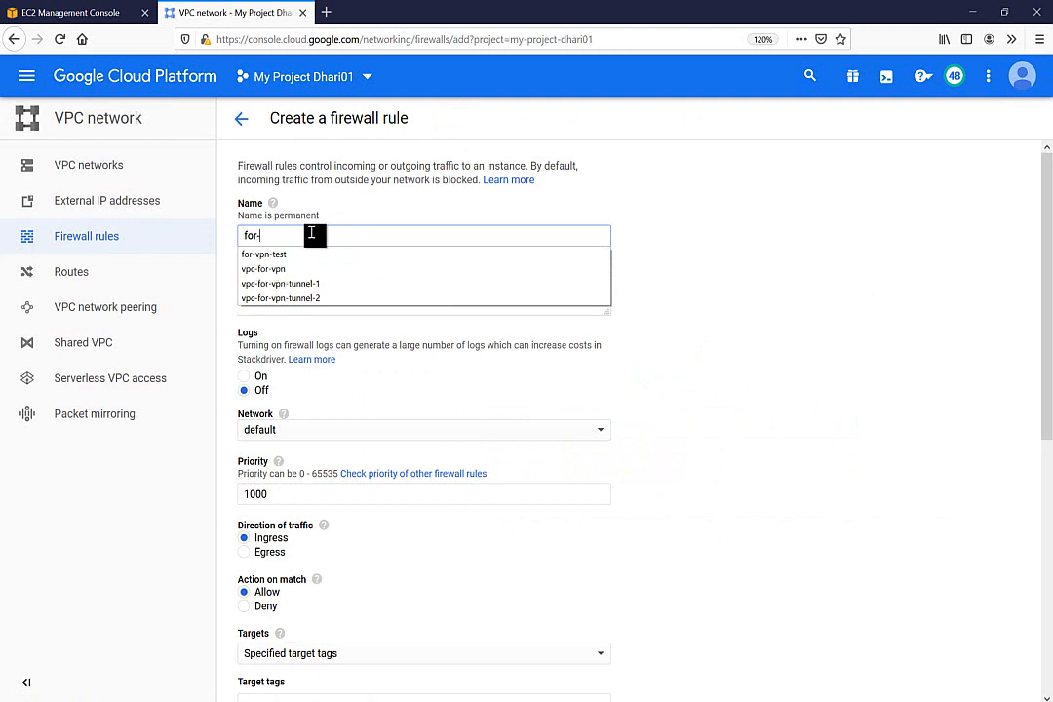
type("vpn0")
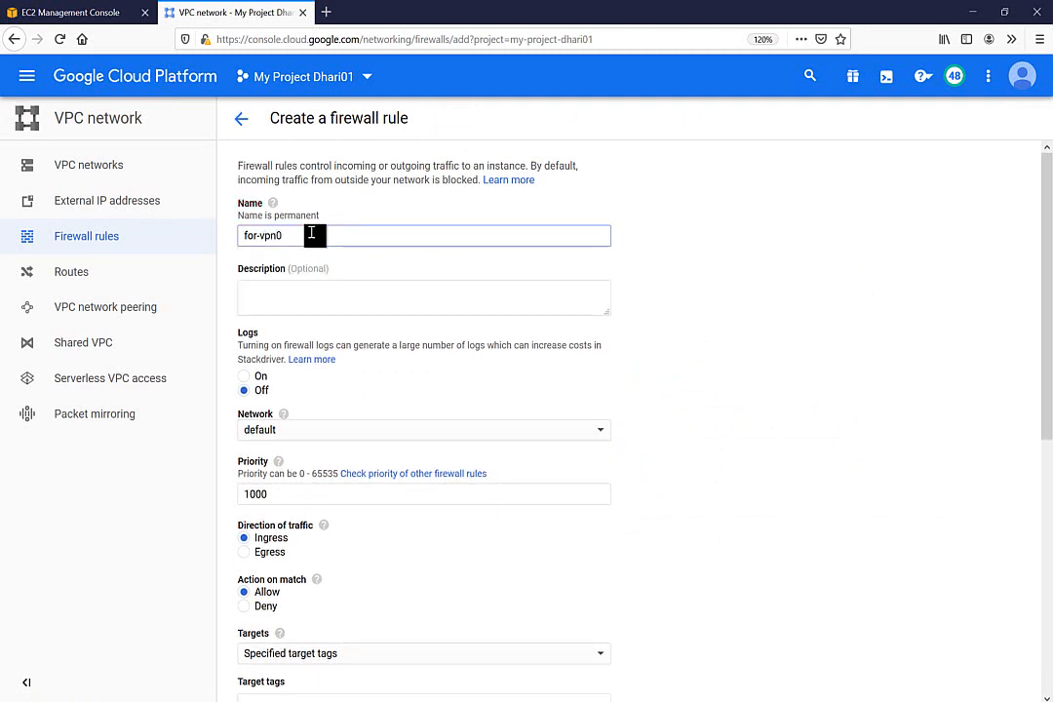
type("-test")
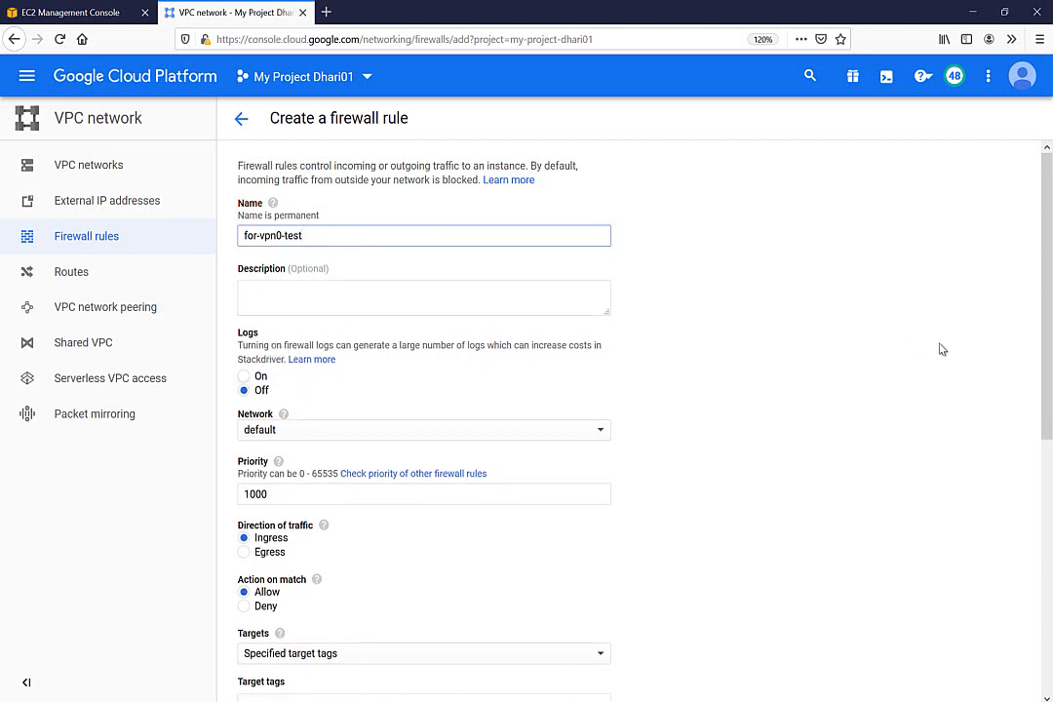
scroll(839, 283, "down", 4)
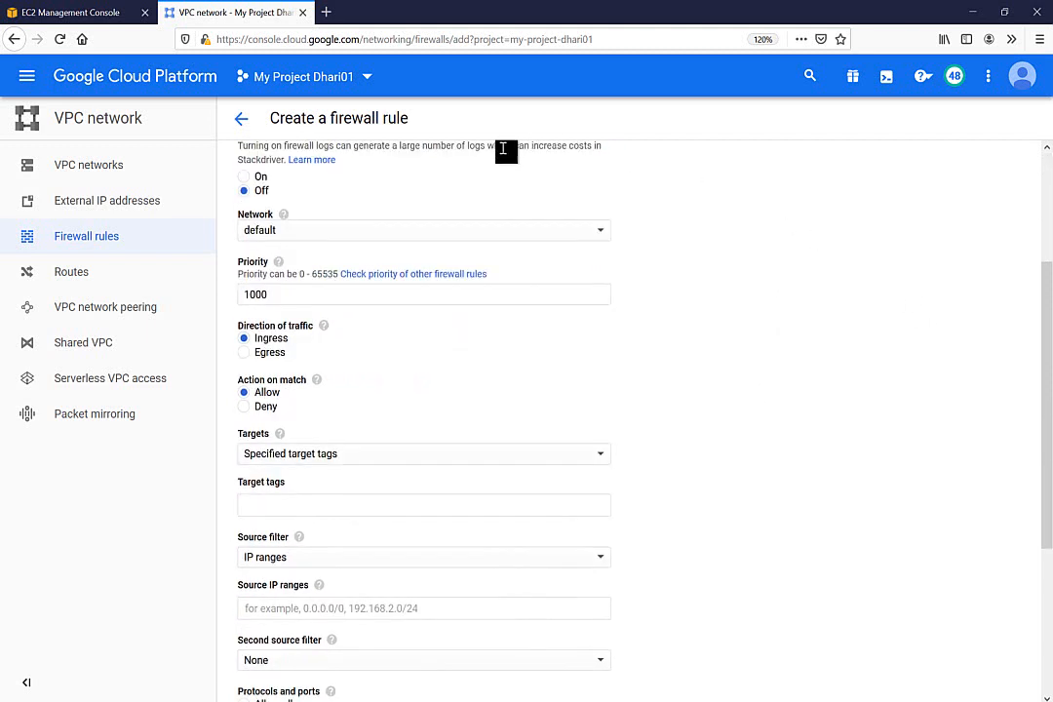
left_click(312, 232)
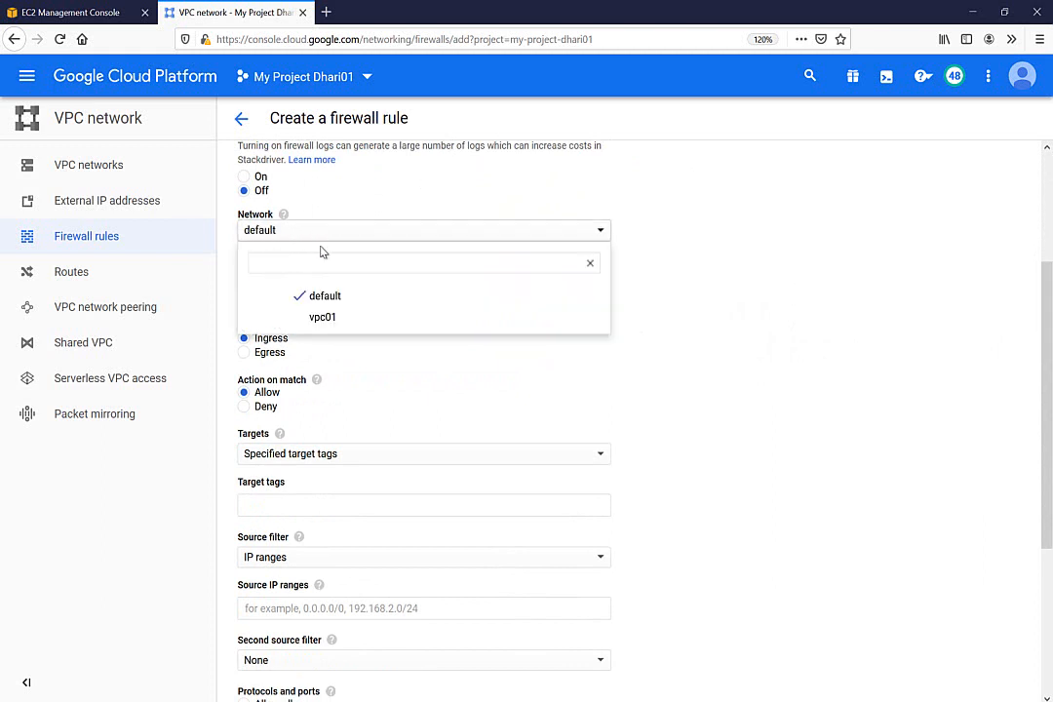
left_click(324, 319)
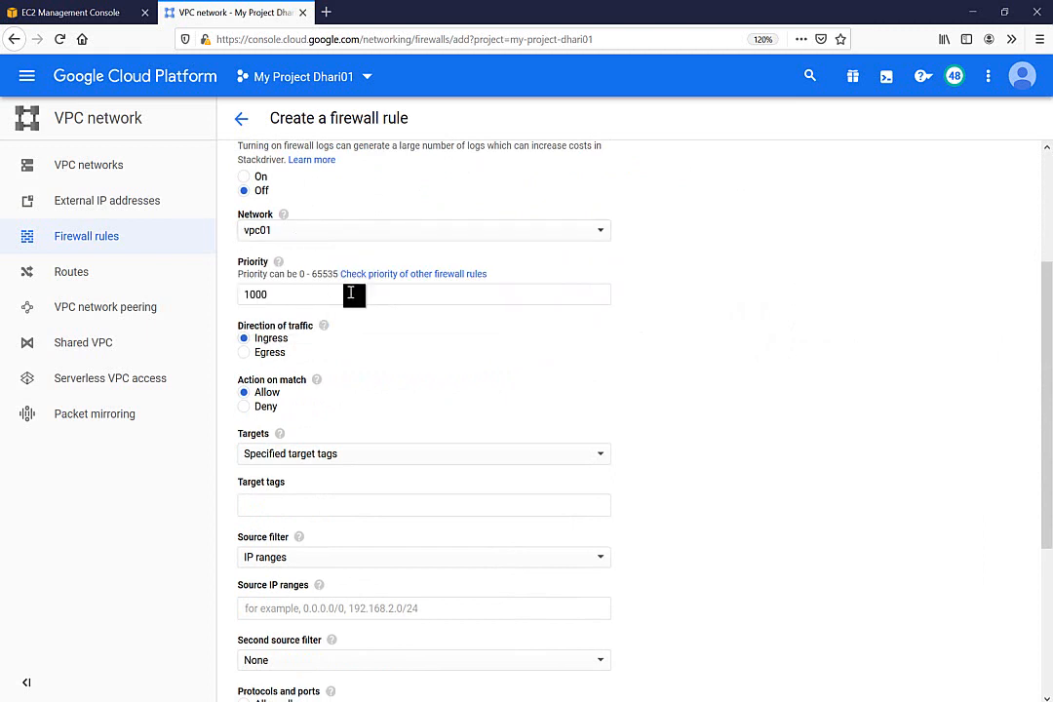
Target all instances, set source range 0.0.0.0/0, allow all protocols, and create the rule
scroll(766, 419, "down", 2)
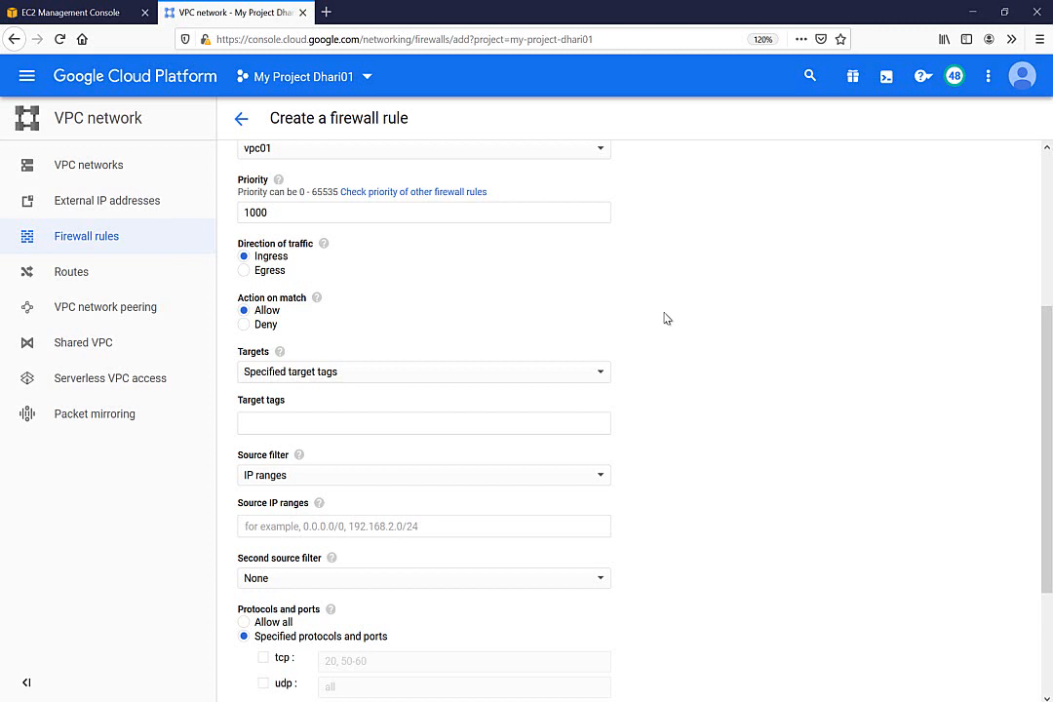
scroll(741, 324, "down", 1)
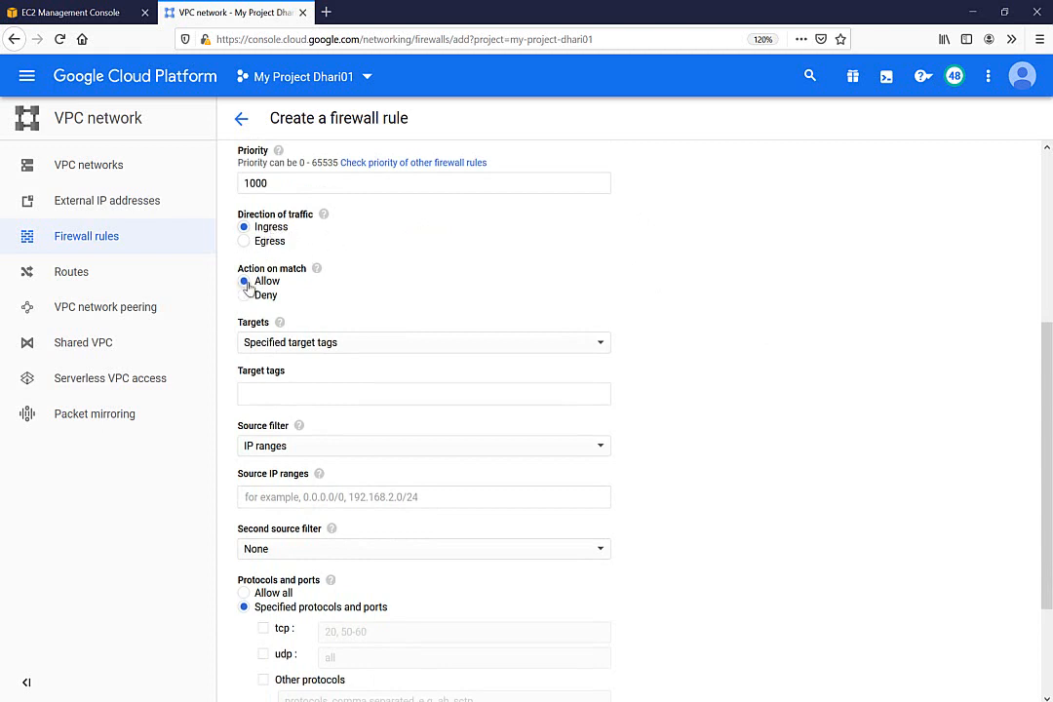
left_click(296, 350)
left_click(276, 329)
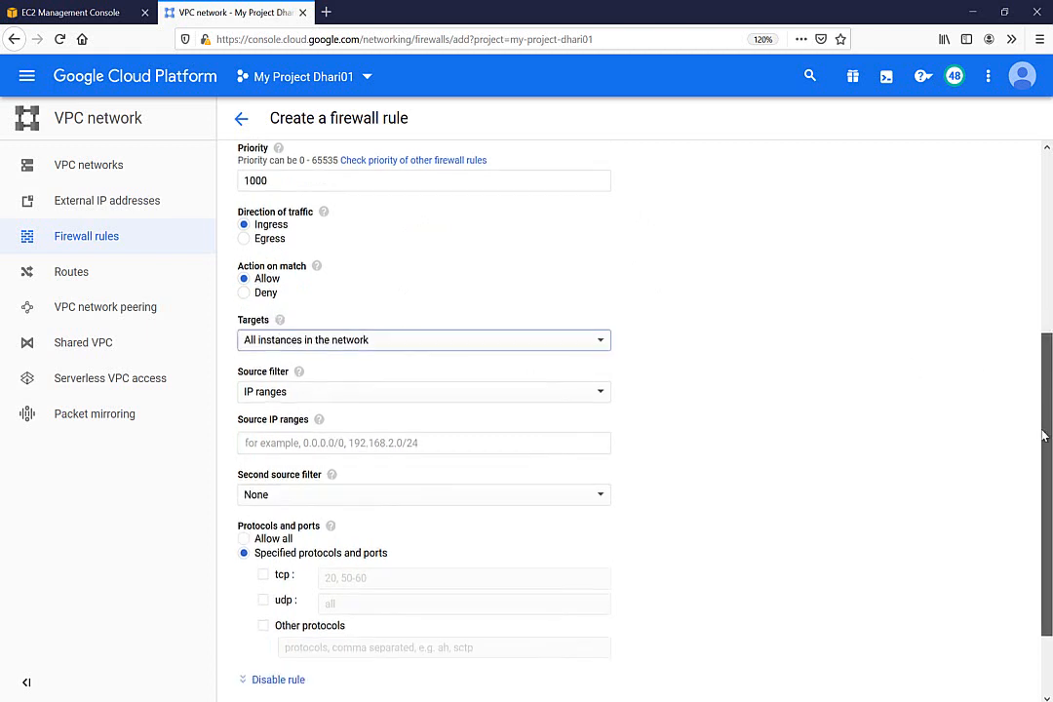
scroll(1042, 436, "down", 2)
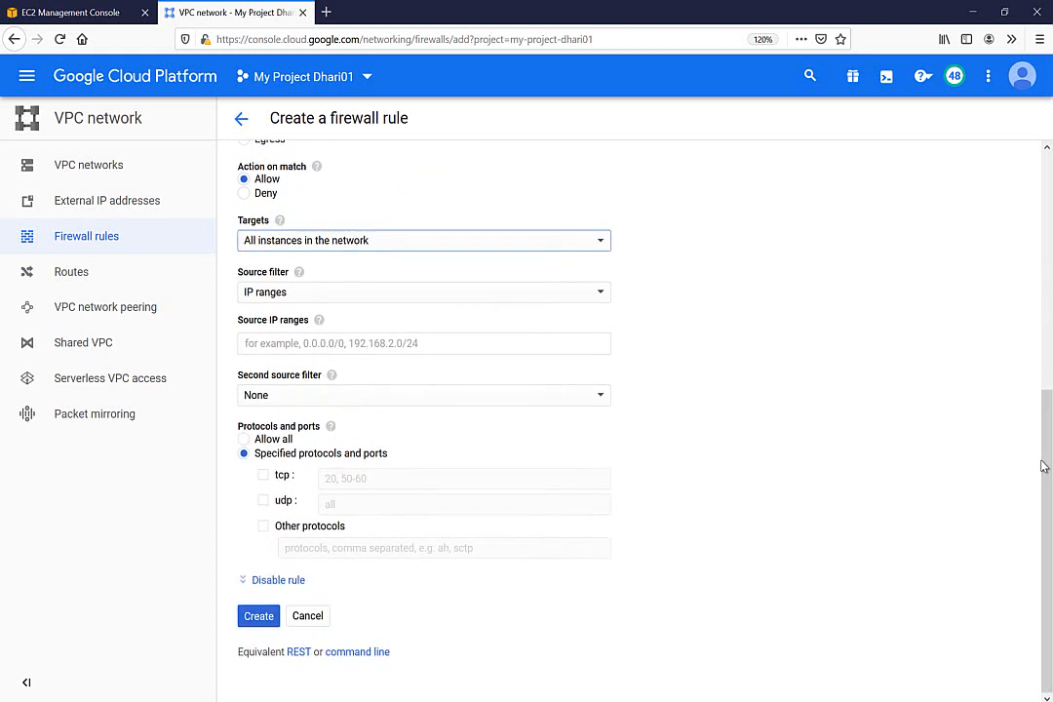
left_click(277, 344)
type("0.0.0")
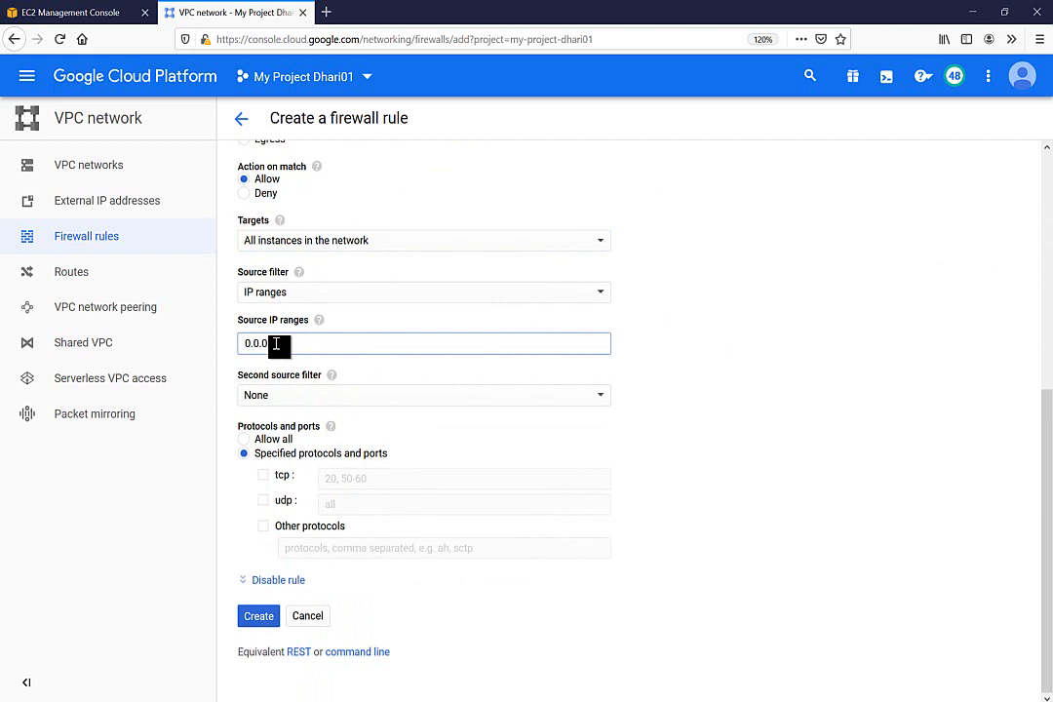
type(".0/0")
left_click(893, 390)
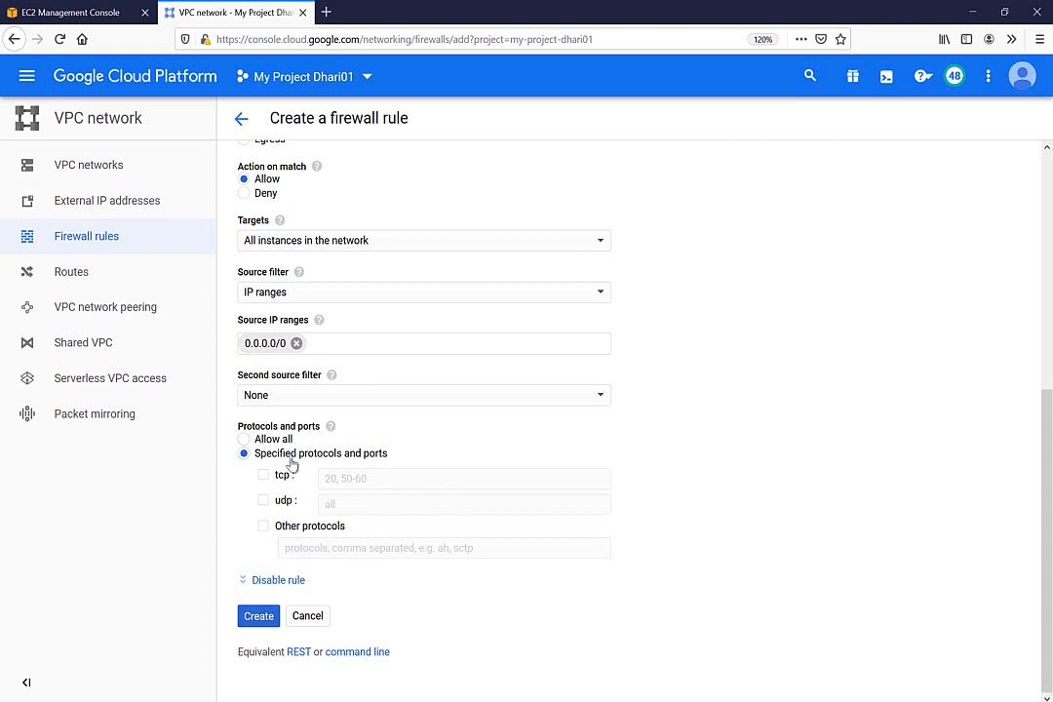
left_click(261, 441)
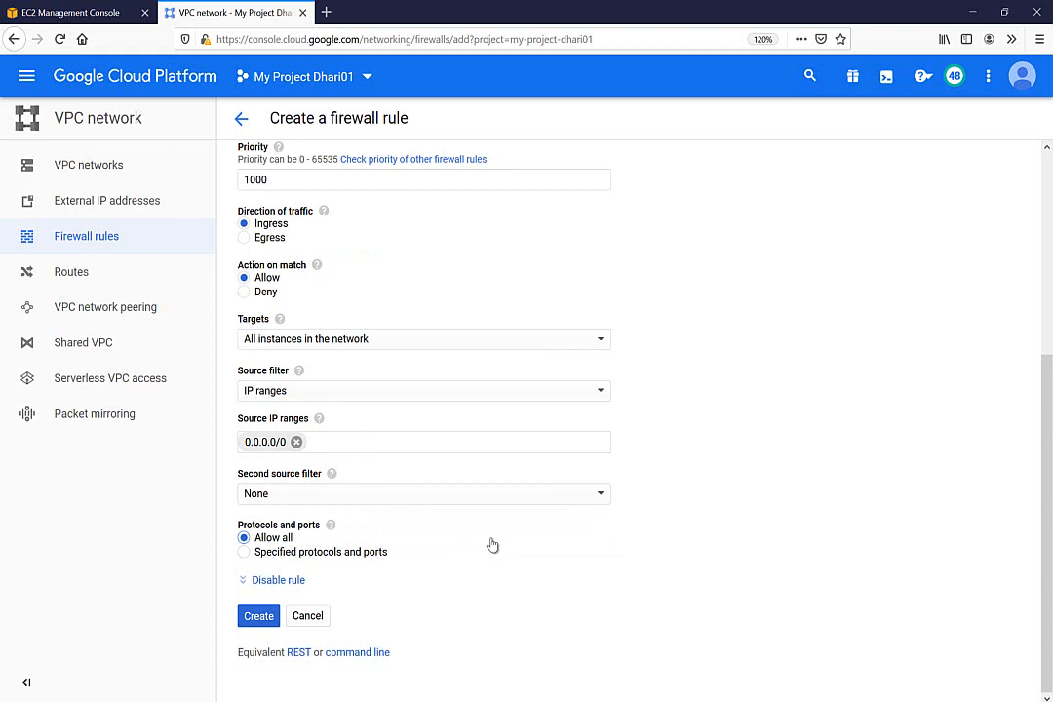
left_click(258, 617)
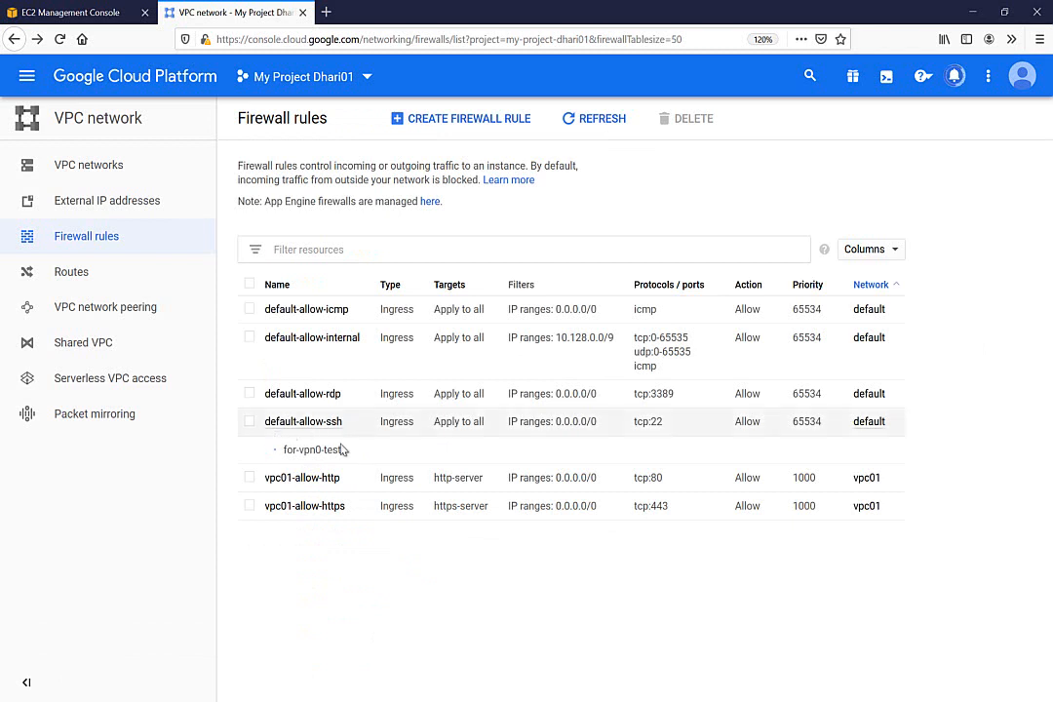
Verify the AWS instance's ping to 10.10.10.3 now gets replies, then return to the firewall list
key("alt+Tab")
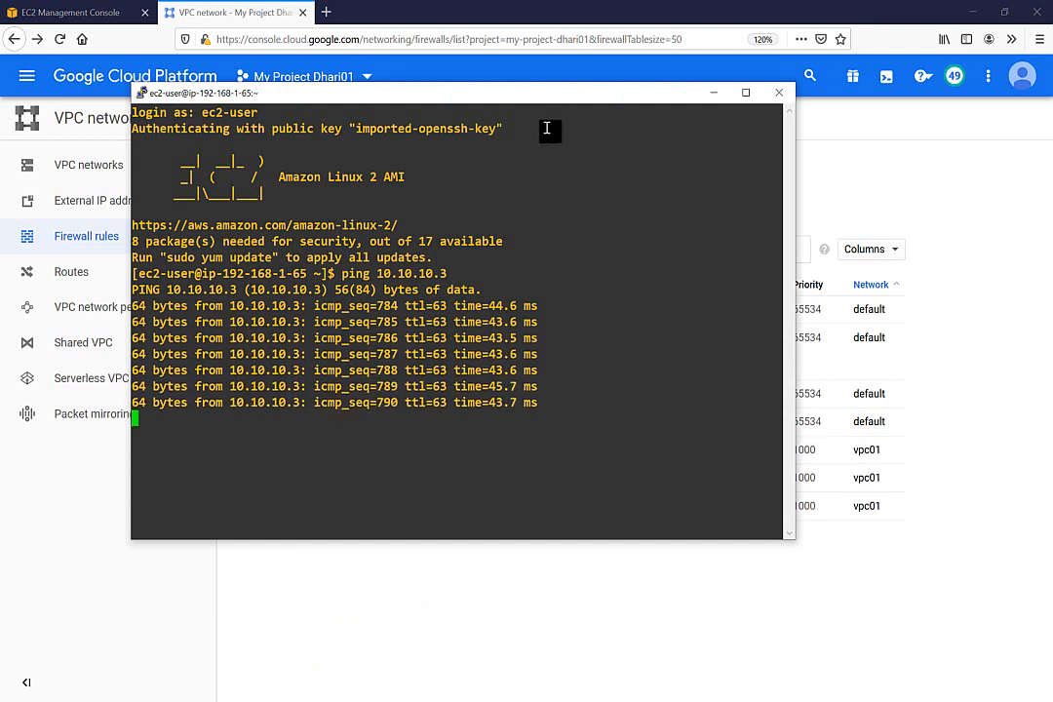
left_click_drag(535, 102, 561, 144)
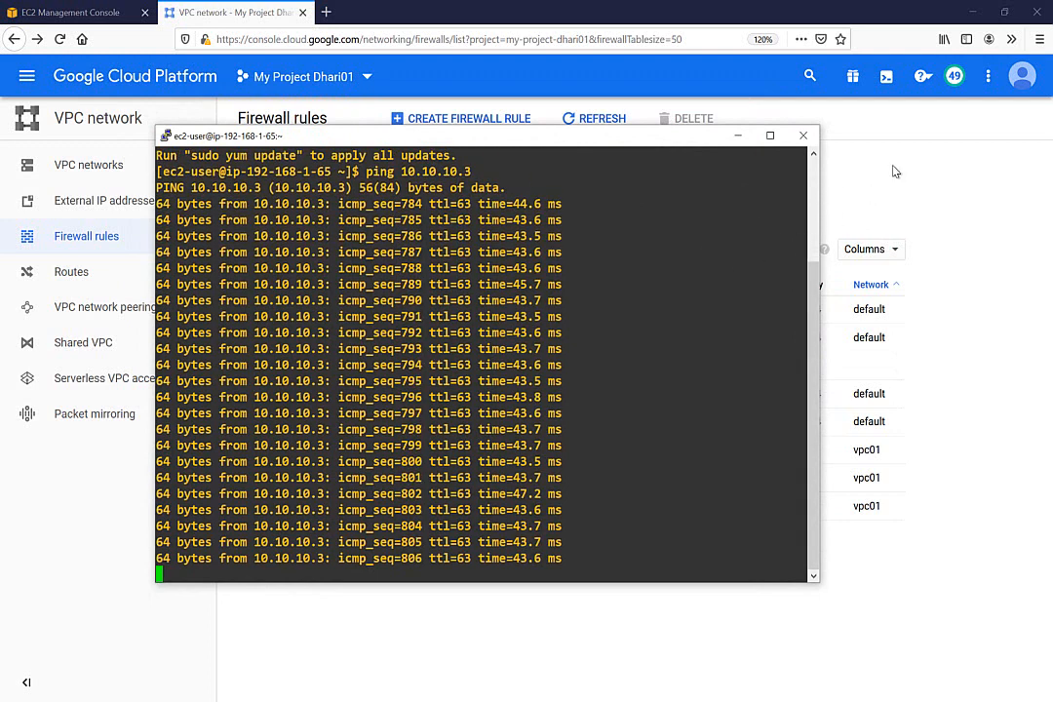
left_click(895, 170)
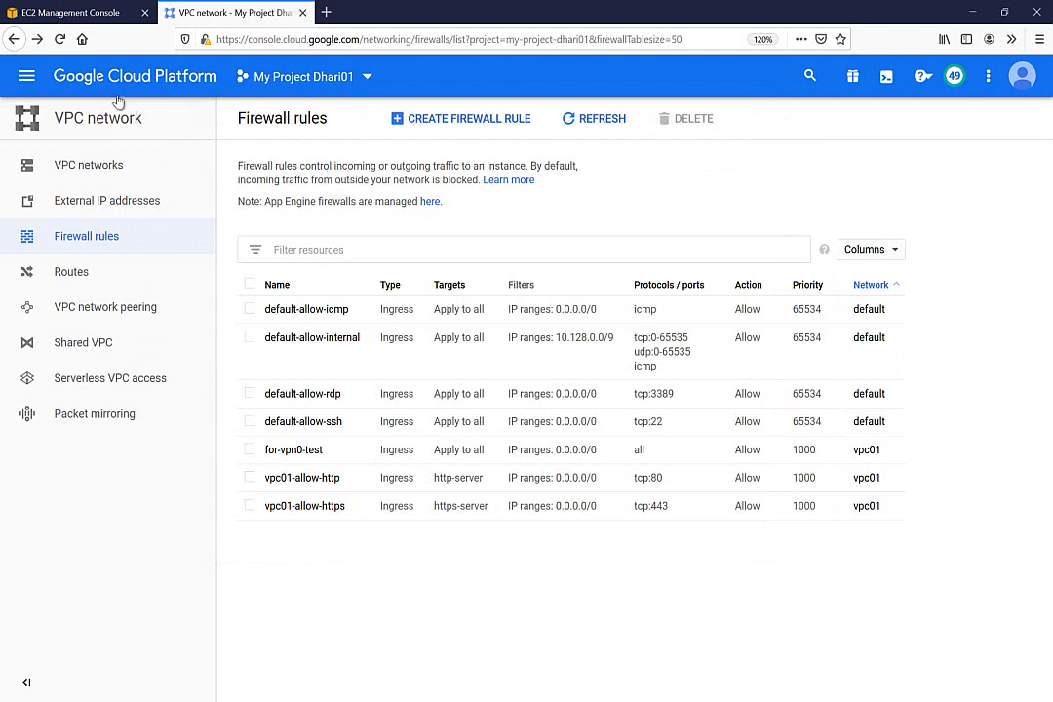
Open an SSH session to vm1 in a browser window and resize it beside the console
left_click(26, 76)
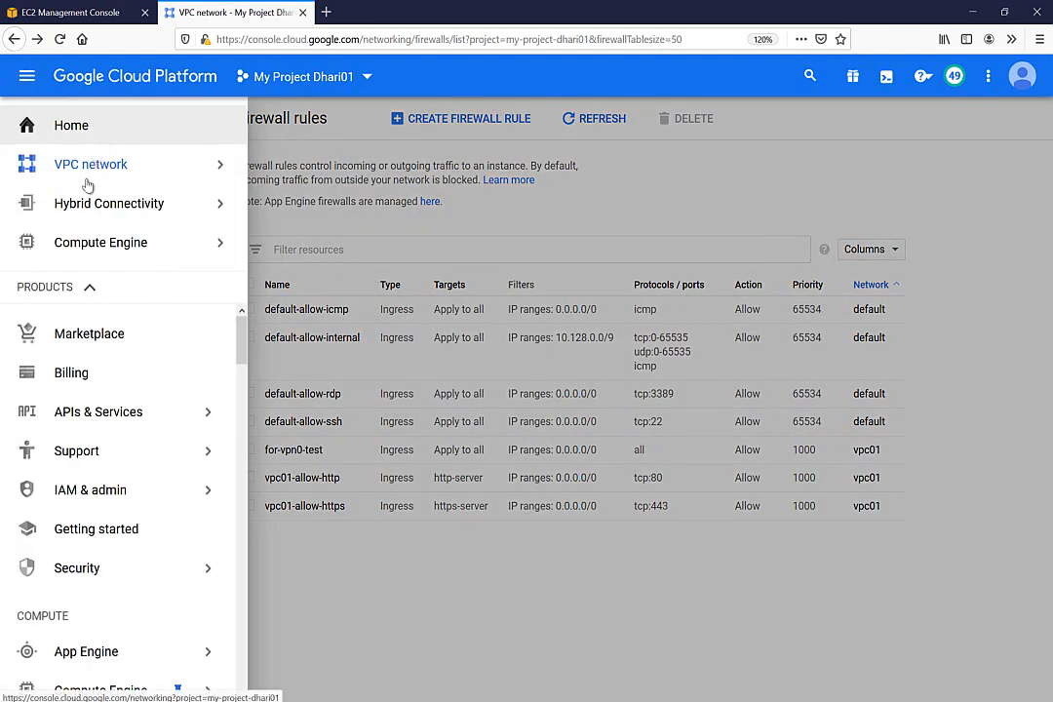
left_click(101, 245)
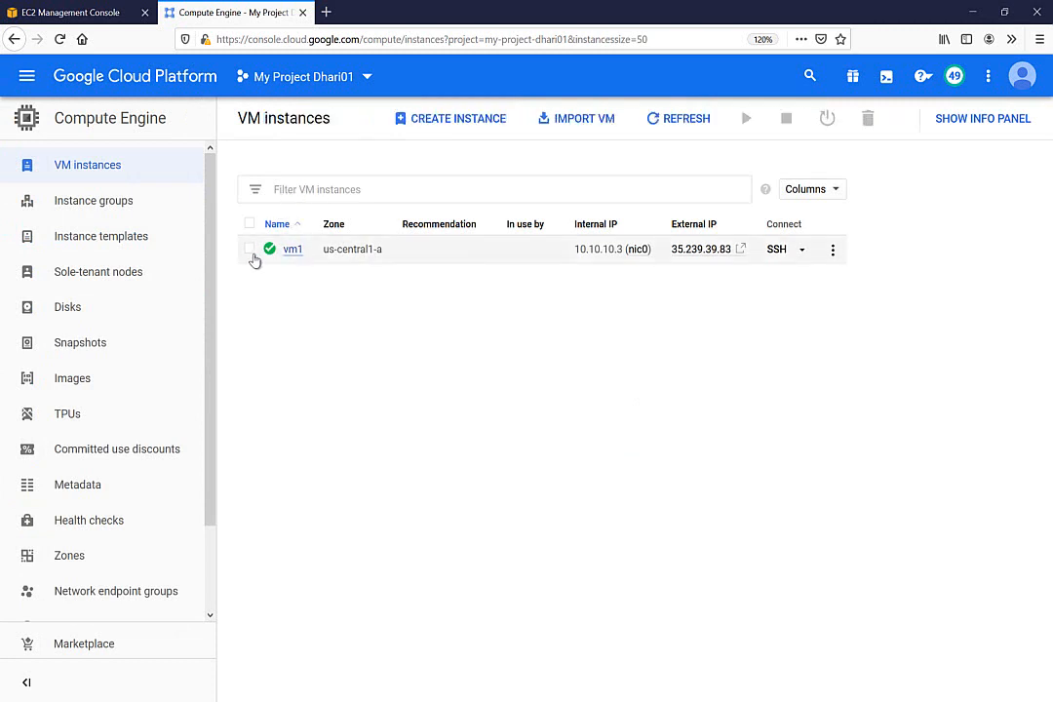
left_click(251, 250)
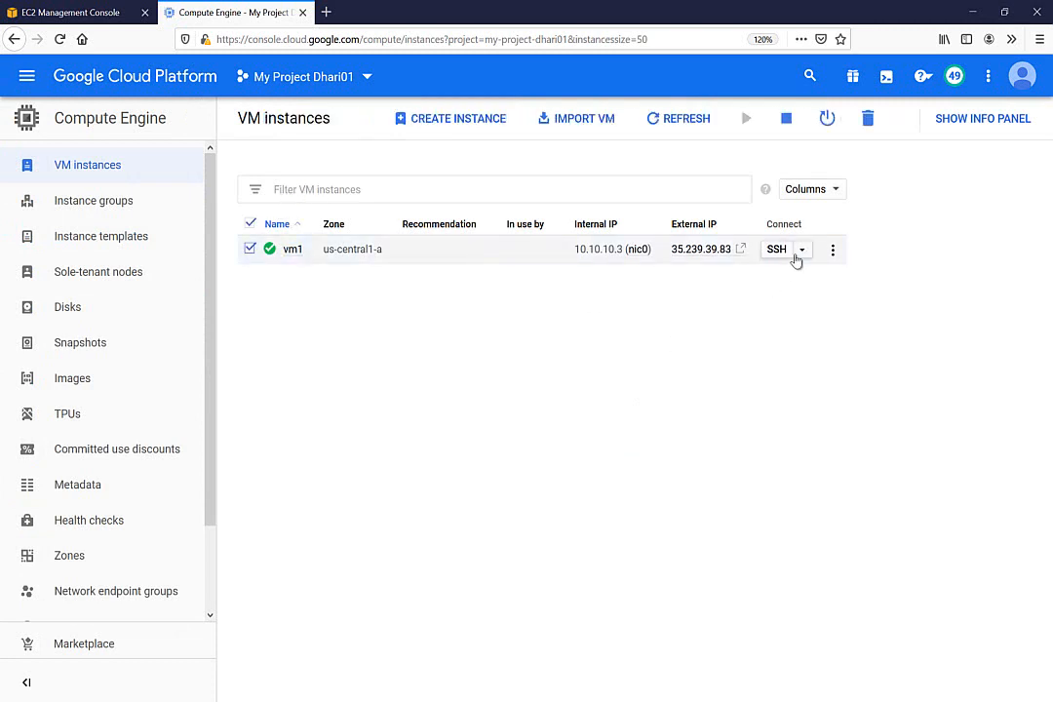
left_click(801, 252)
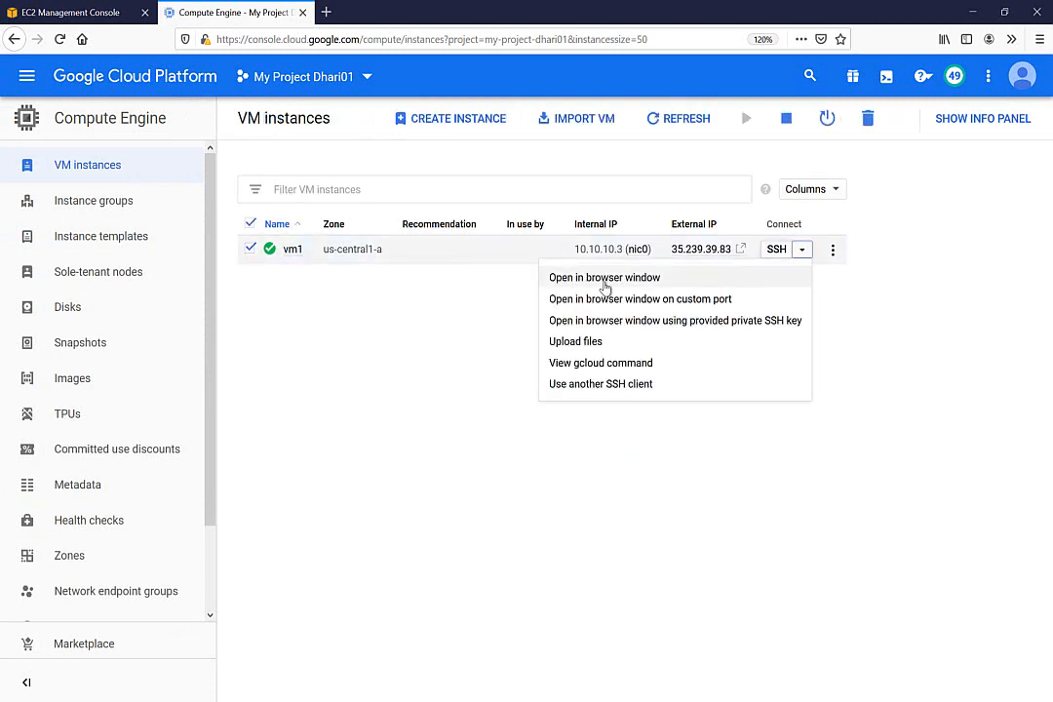
left_click(628, 279)
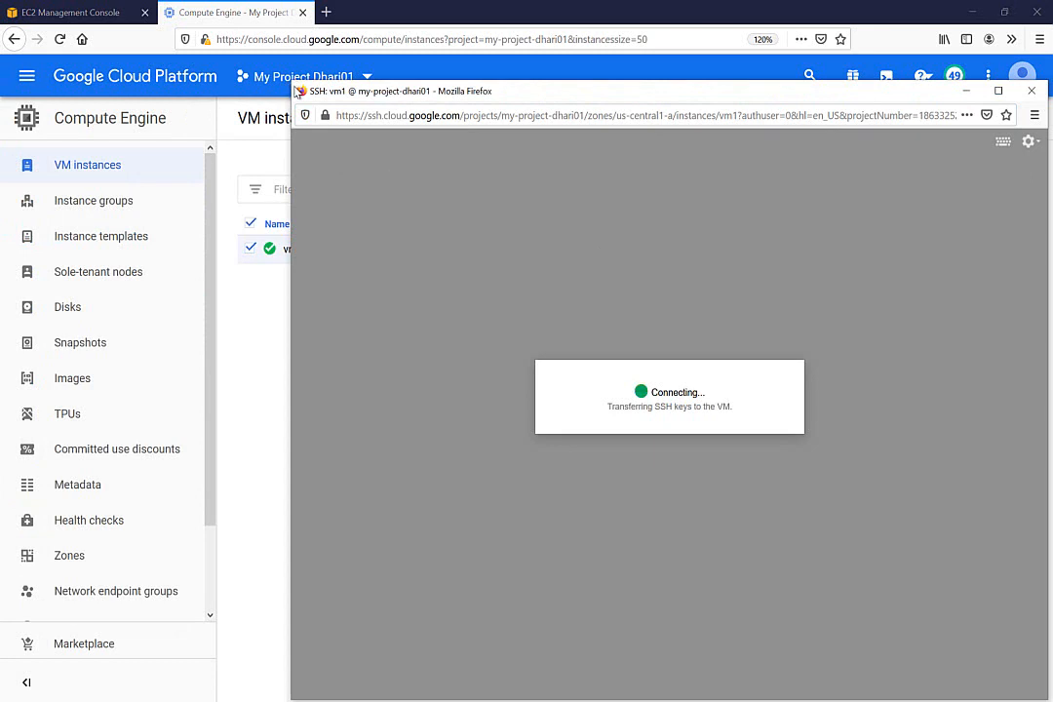
left_click_drag(297, 85, 398, 222)
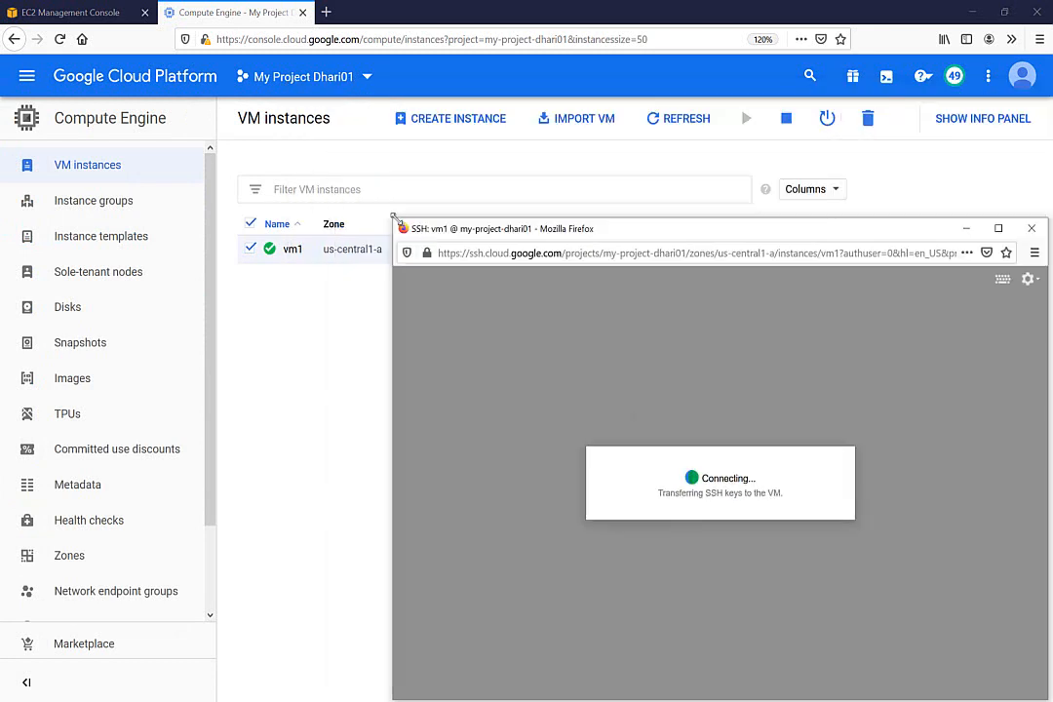
left_click_drag(592, 234, 507, 105)
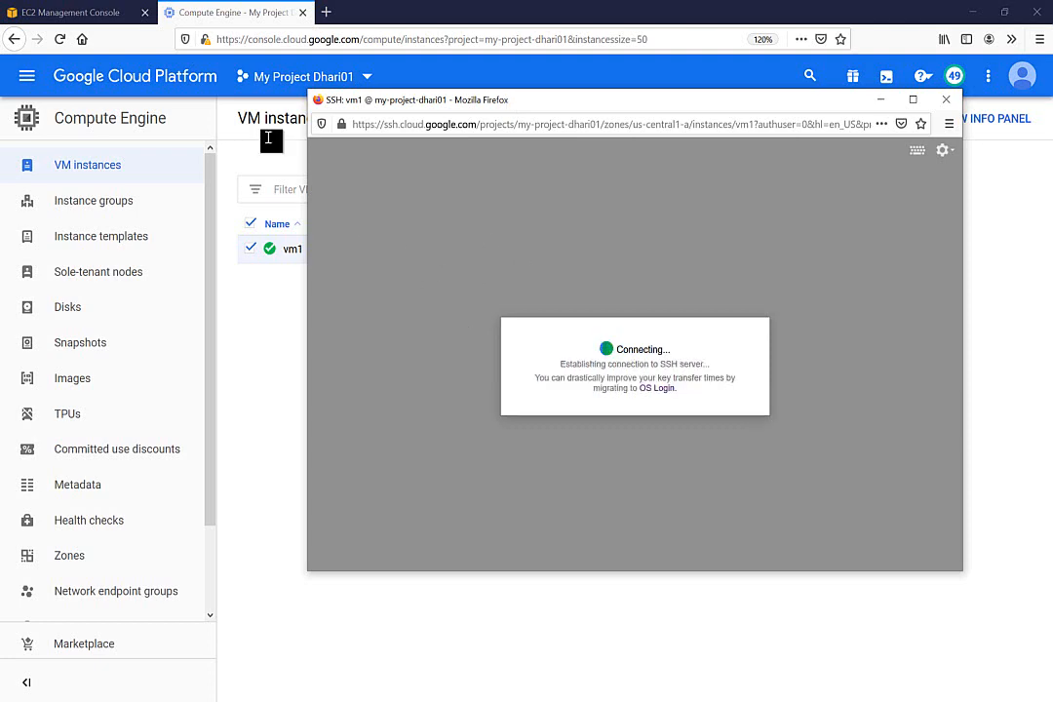
left_click(100, 16)
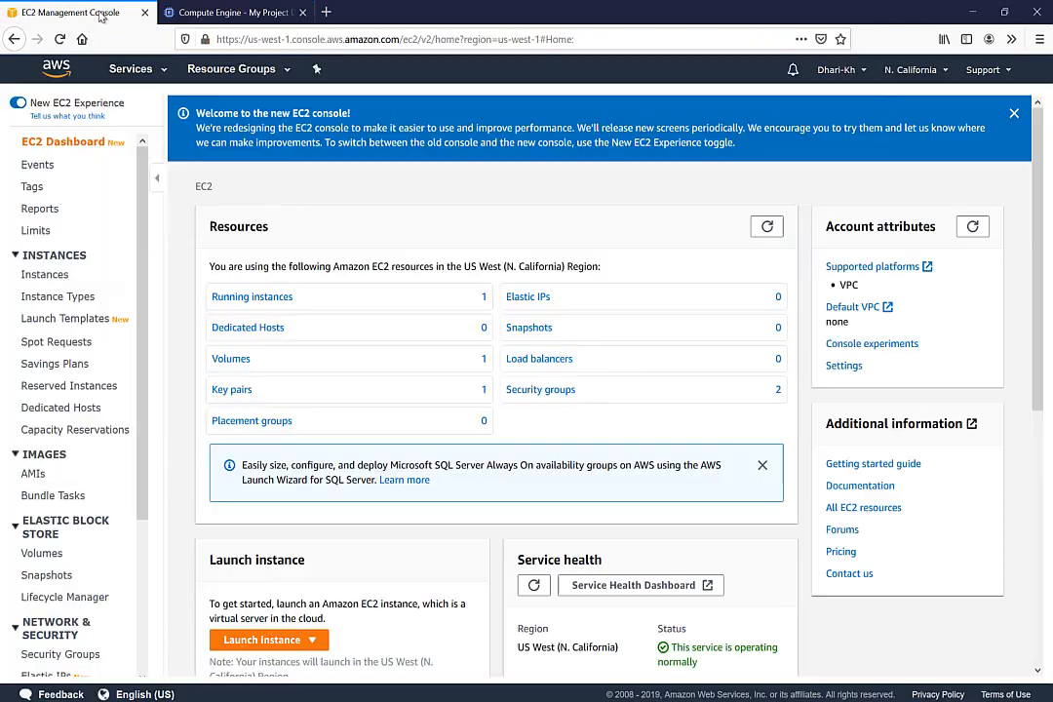
Read the EC2 instance's private IP 192.168.1.65 from the Instances list
left_click(54, 275)
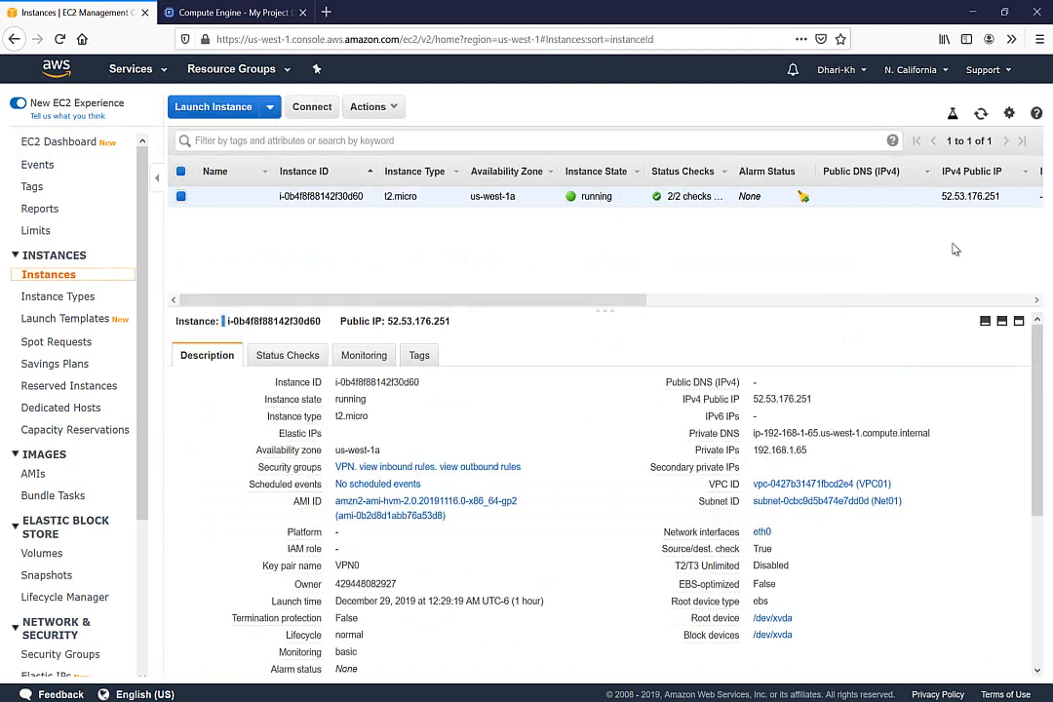
double_click(773, 448)
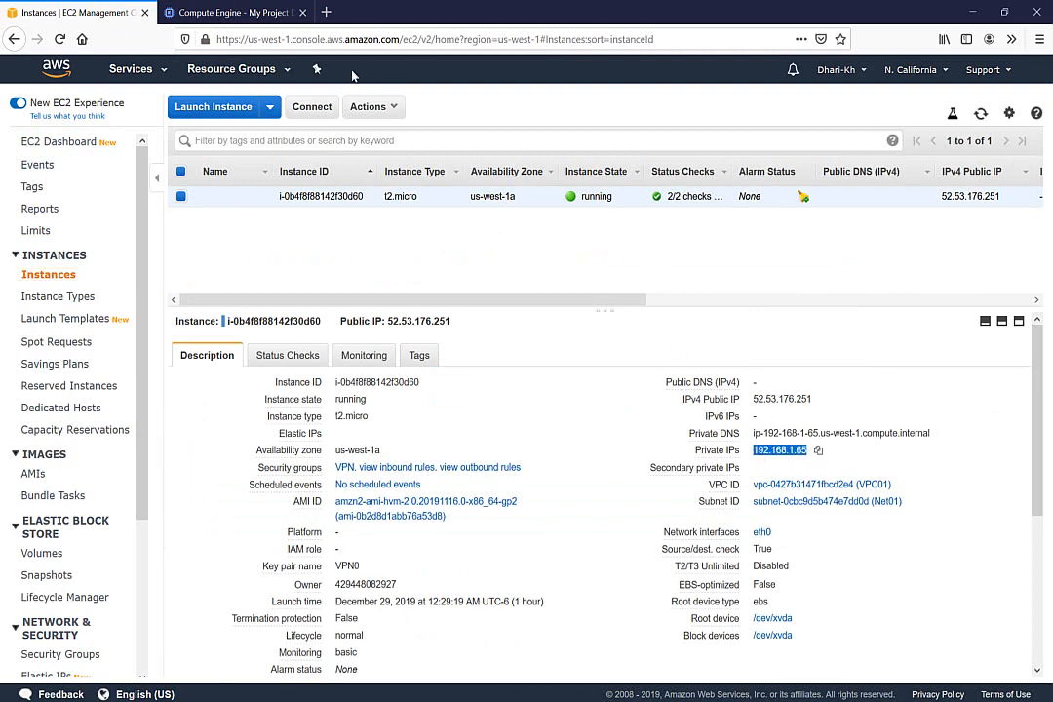
left_click(210, 13)
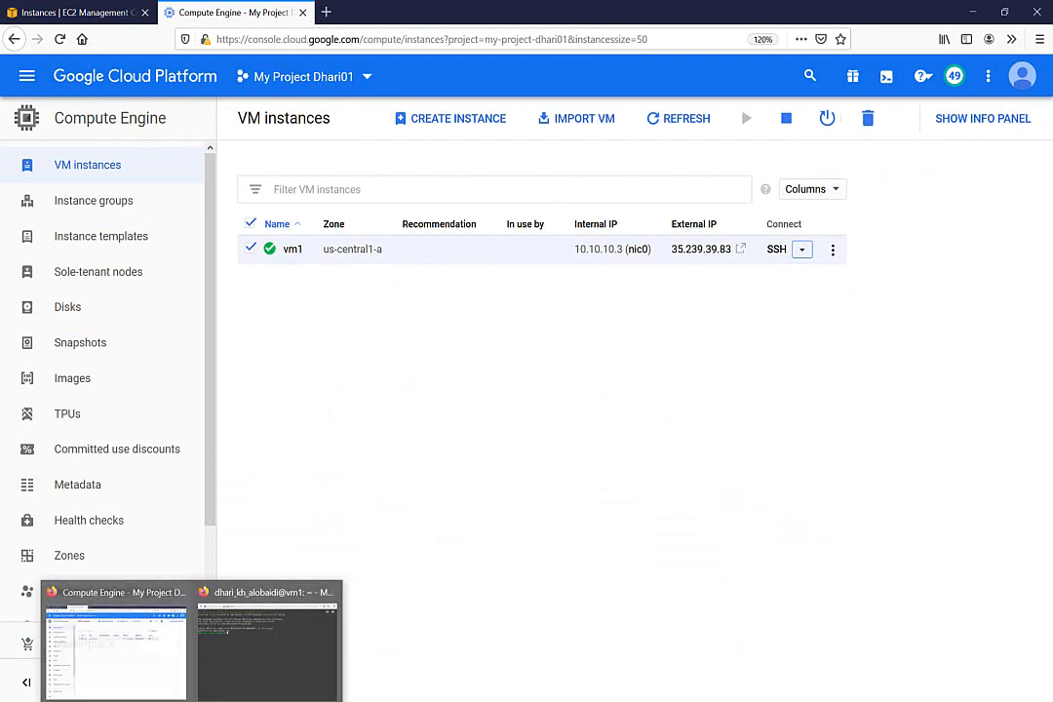
Run ping 192.168.1.65 from vm1 and place the AWS ping terminal beside it
left_click(252, 675)
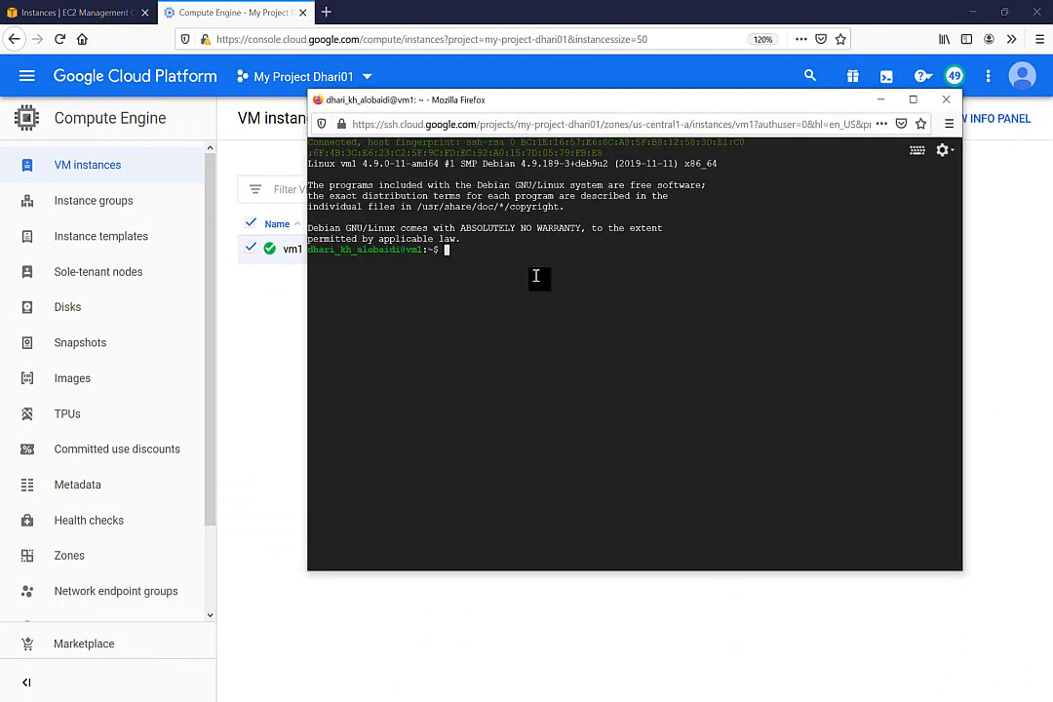
type("ping 192.168.1.65")
key("Return")
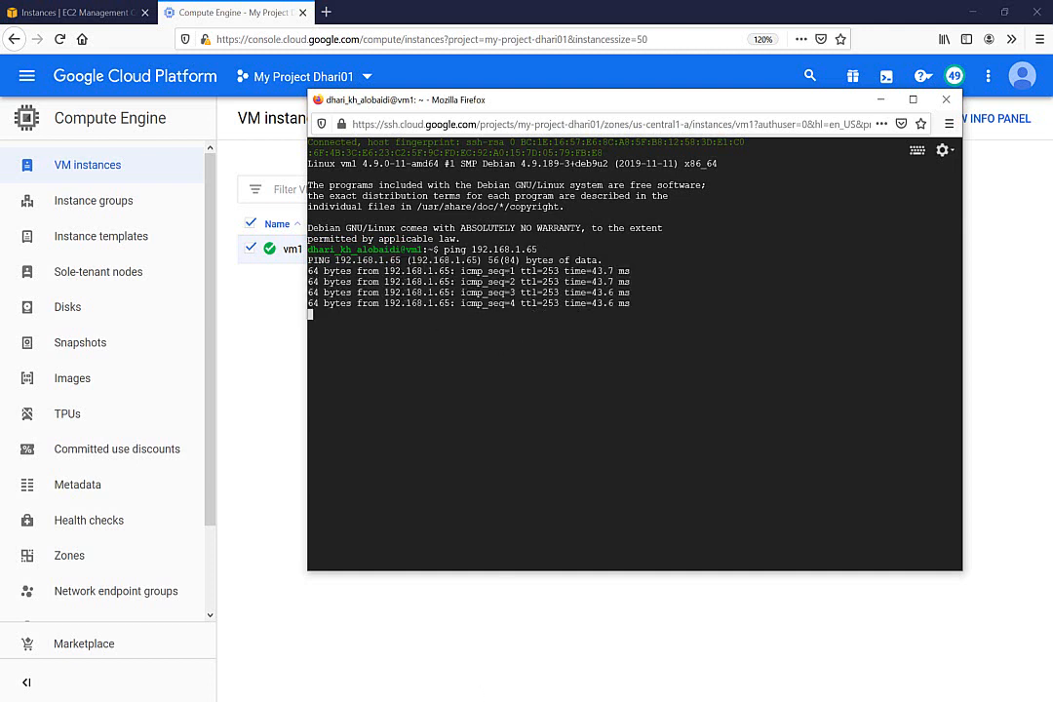
mouse_move(296, 695)
left_click(298, 634)
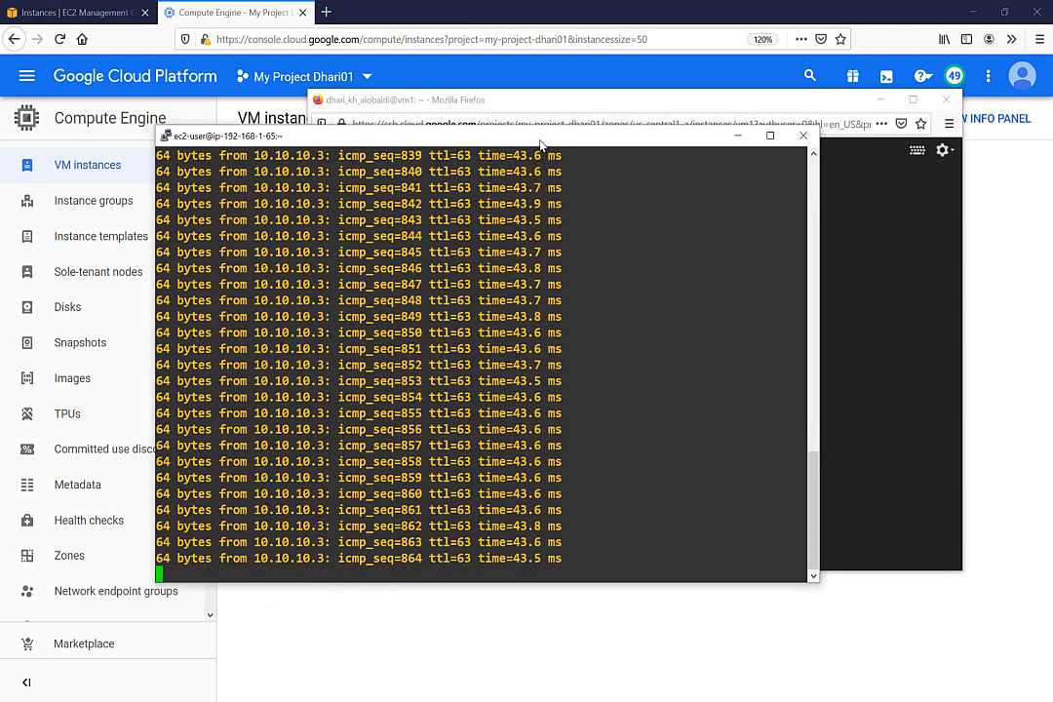
left_click_drag(459, 135, 327, 288)
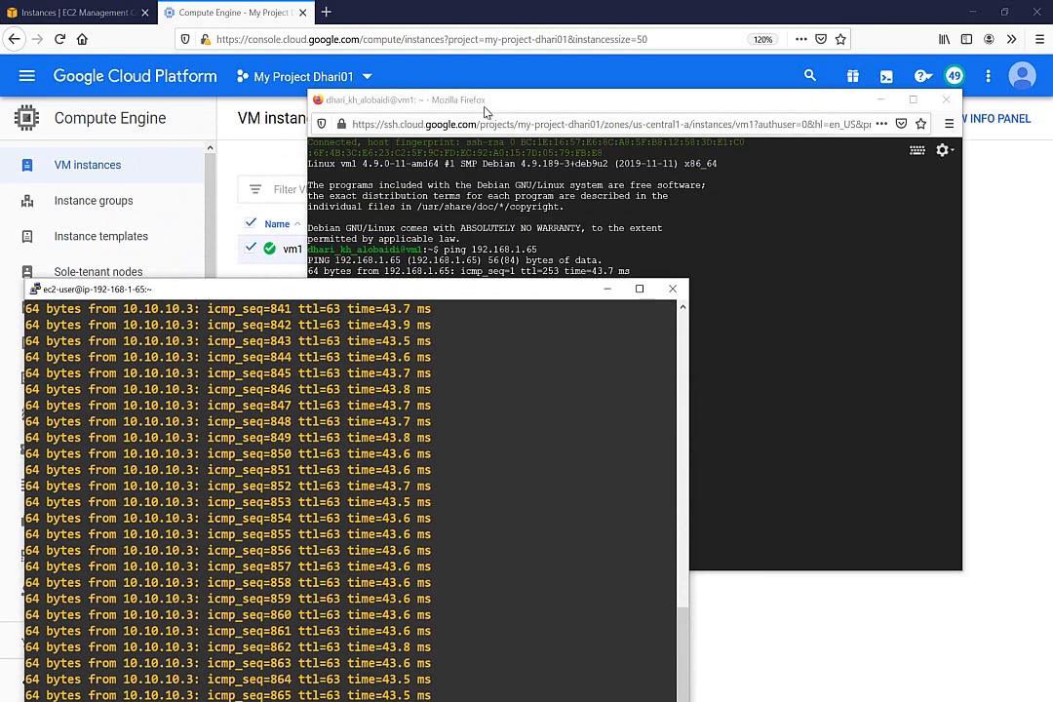
left_click(412, 100)
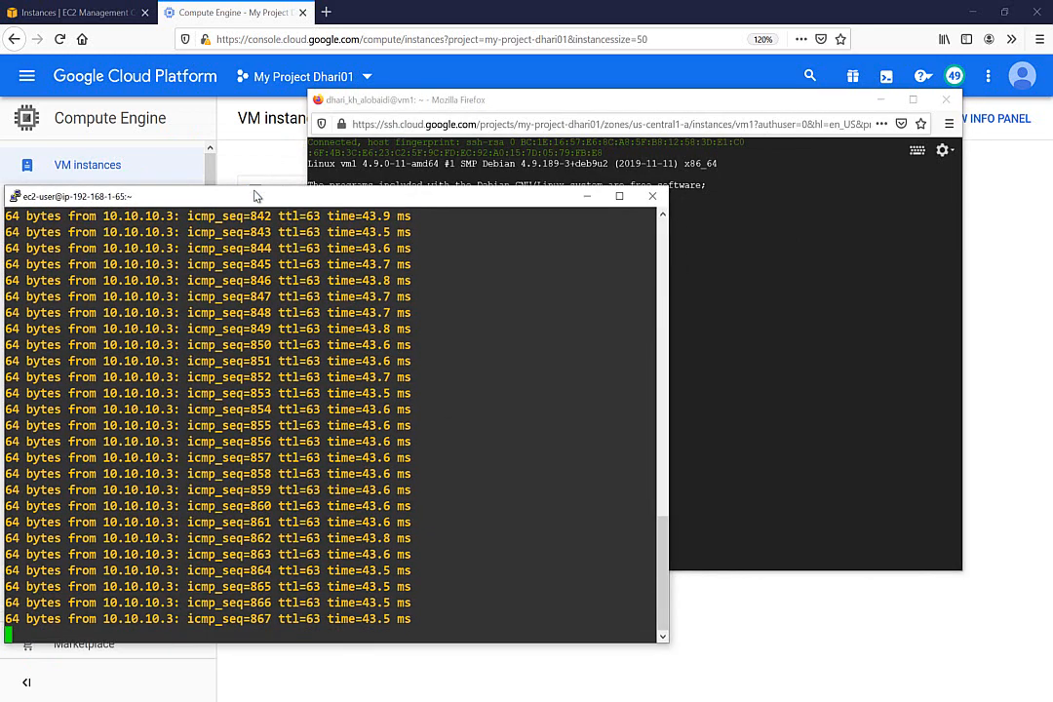